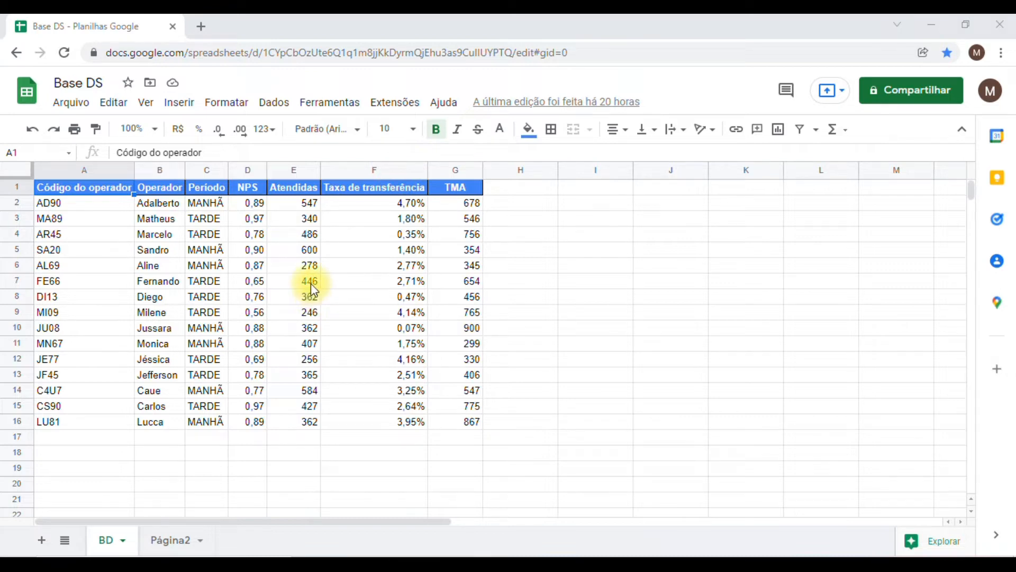
- Examine the operator data on the BD sheet, including the period, NPS, calls answered, transfer rate and TMA columns
{"action": "left_click", "coordinate": [206, 296]}
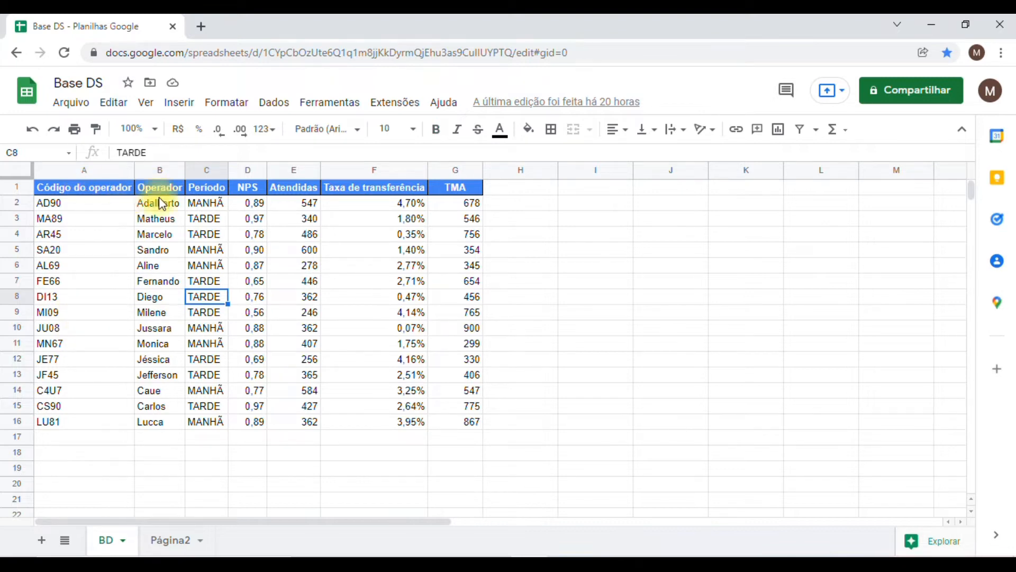
{"action": "left_click", "coordinate": [249, 204]}
{"action": "left_click_drag", "start_coordinate": [249, 229], "coordinate": [255, 444]}
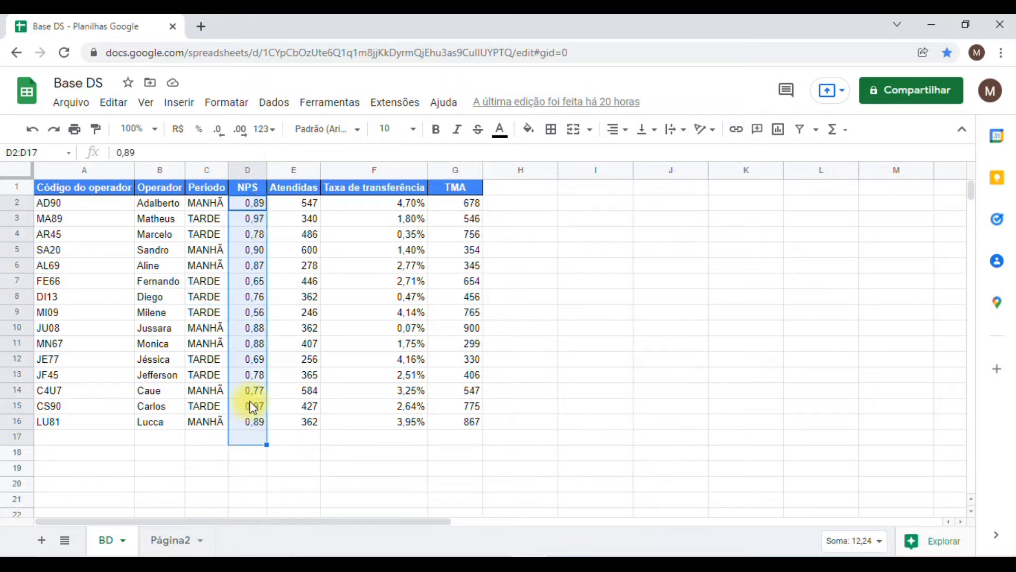
{"action": "key", "text": "Right"}
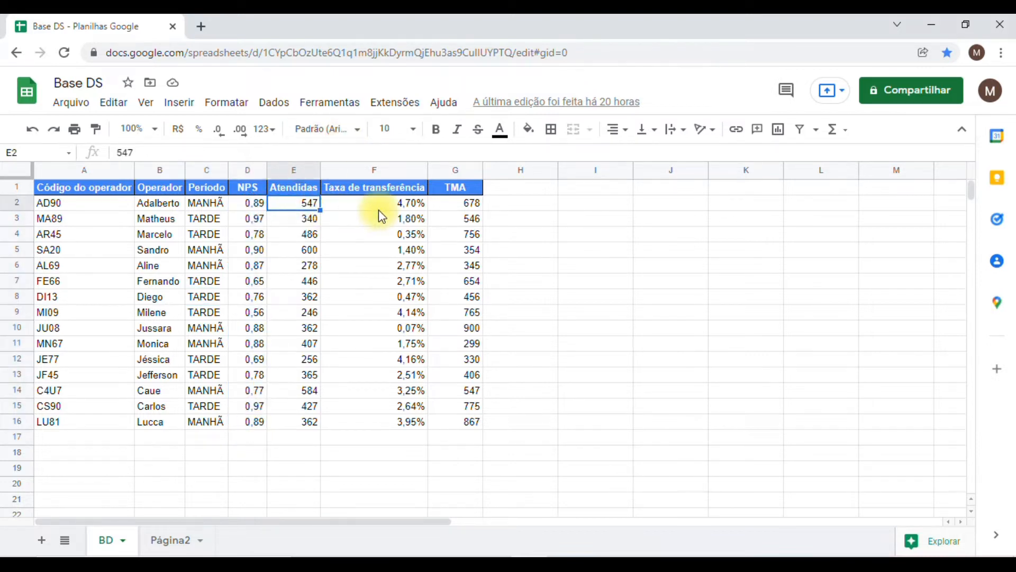
{"action": "left_click", "coordinate": [372, 189]}
{"action": "left_click", "coordinate": [466, 186]}
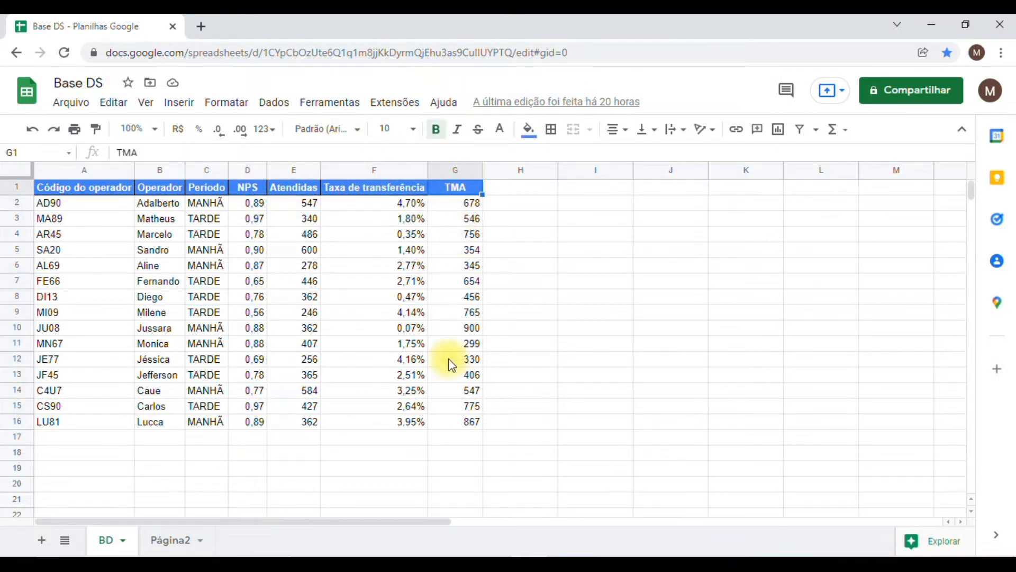
{"action": "left_click", "coordinate": [466, 219]}
{"action": "left_click", "coordinate": [469, 360]}
{"action": "left_click", "coordinate": [462, 422]}
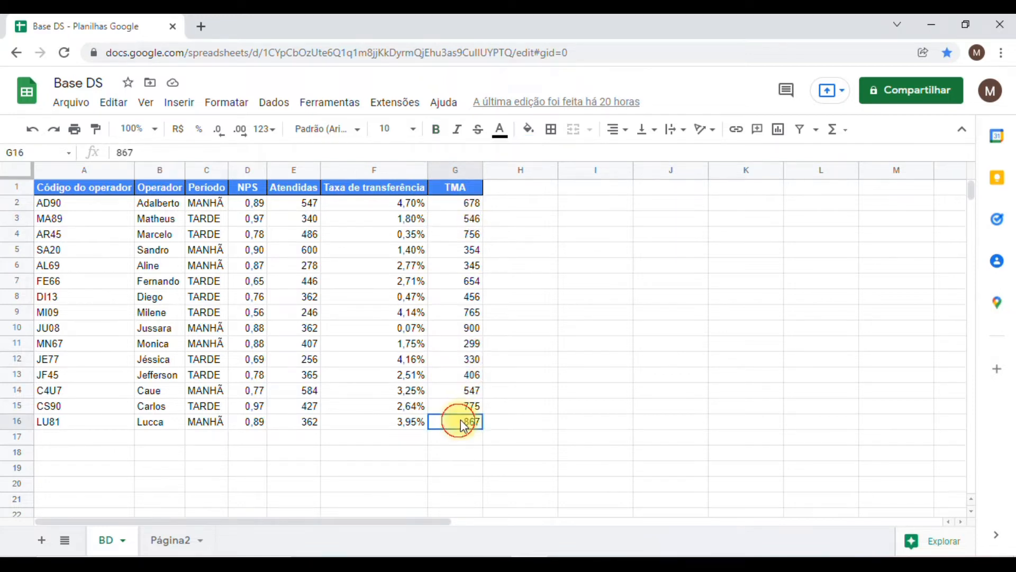
{"action": "left_click", "coordinate": [219, 423]}
{"action": "left_click", "coordinate": [102, 408]}
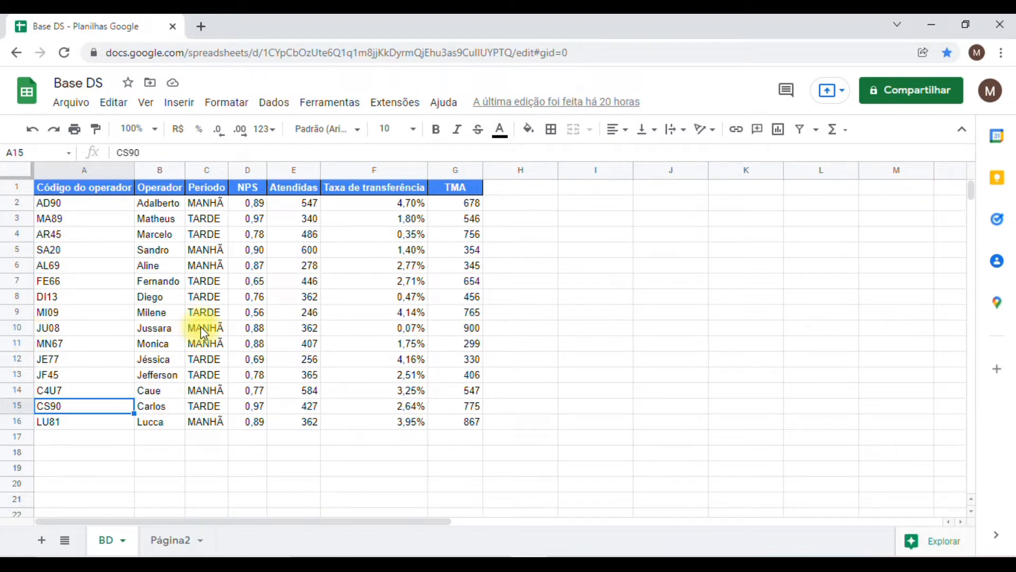
- Search the web for "data studio" in a new browser tab and open the Google Data Studio site
{"action": "left_click", "coordinate": [208, 27]}
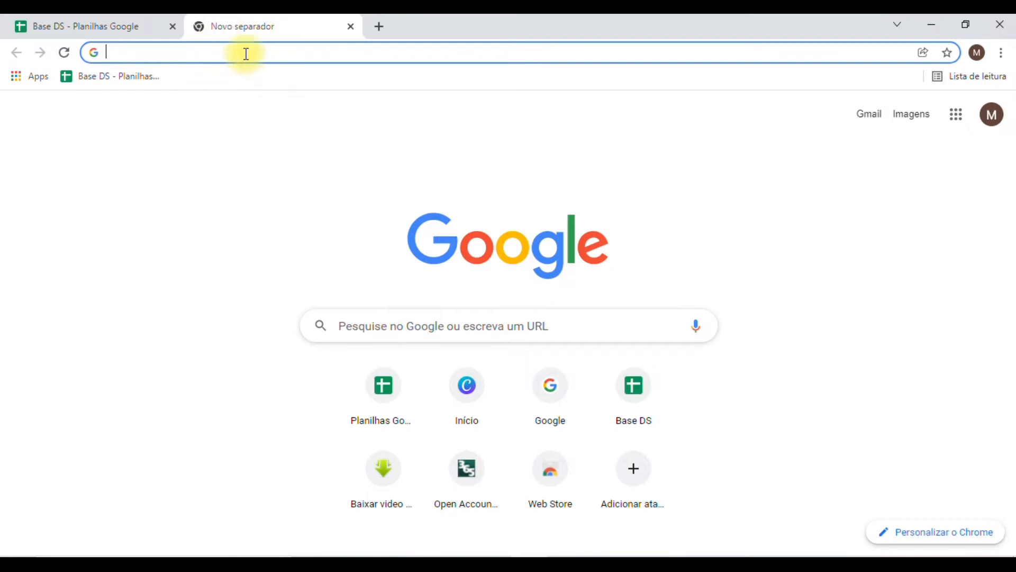
{"action": "type", "text": "data"}
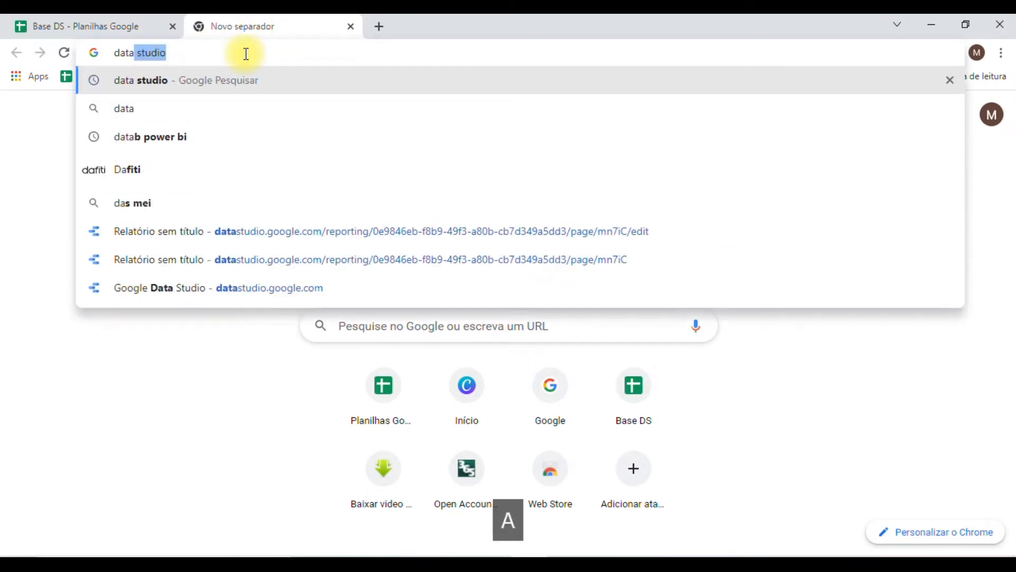
{"action": "key", "text": "Return"}
{"action": "scroll", "coordinate": [133, 294], "scroll_direction": "down", "scroll_amount": 5}
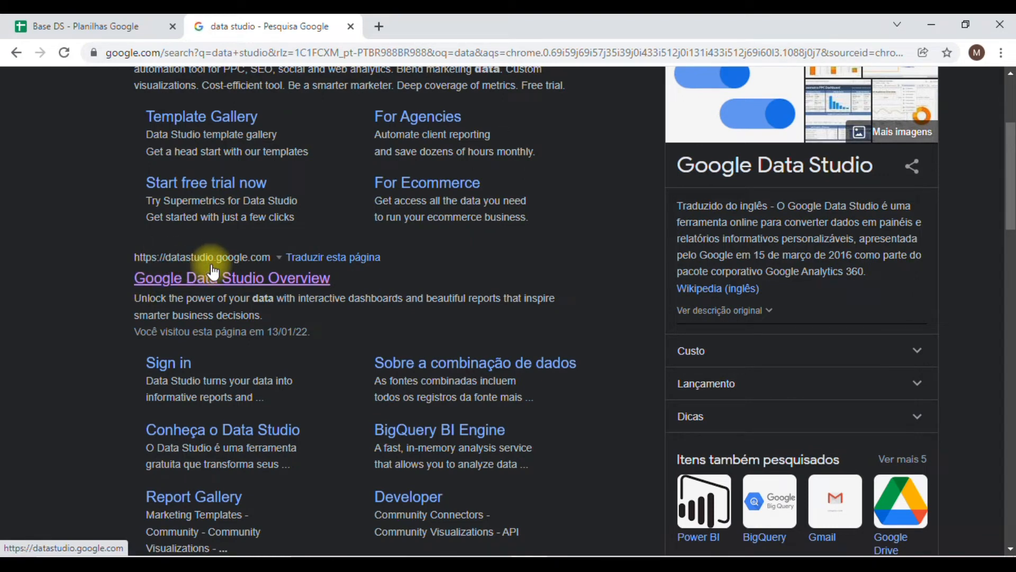
{"action": "left_click", "coordinate": [213, 274]}
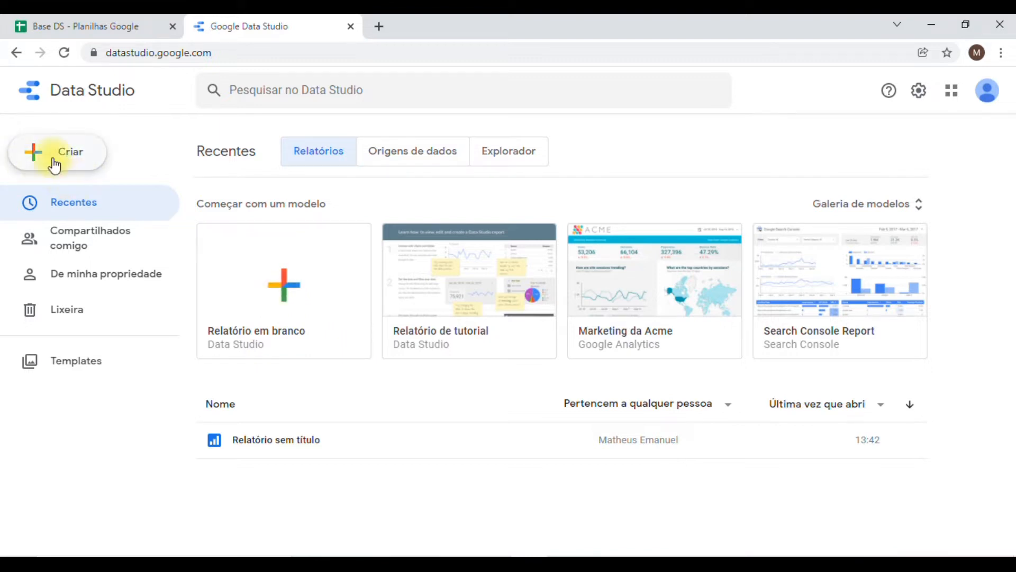
- Create a blank report and choose the Planilhas Google connector as its data source type
{"action": "left_click", "coordinate": [294, 291]}
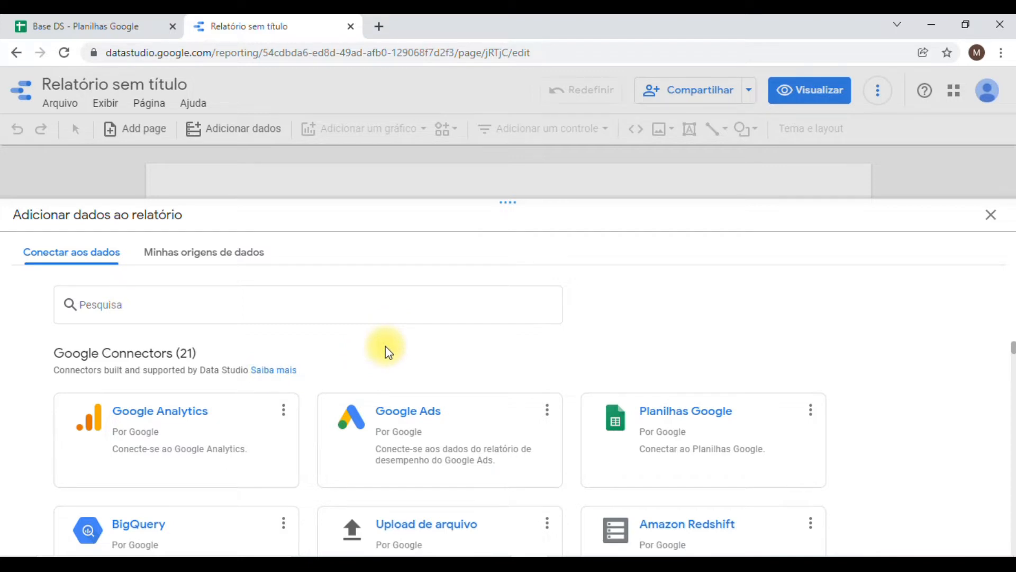
{"action": "scroll", "coordinate": [243, 399], "scroll_direction": "down", "scroll_amount": 2}
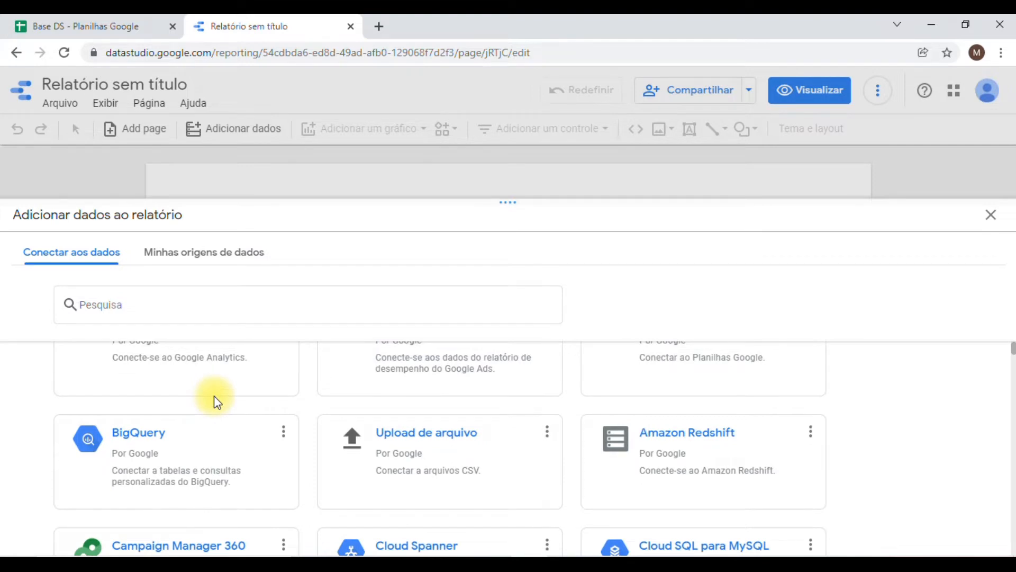
{"action": "scroll", "coordinate": [421, 452], "scroll_direction": "up", "scroll_amount": 2}
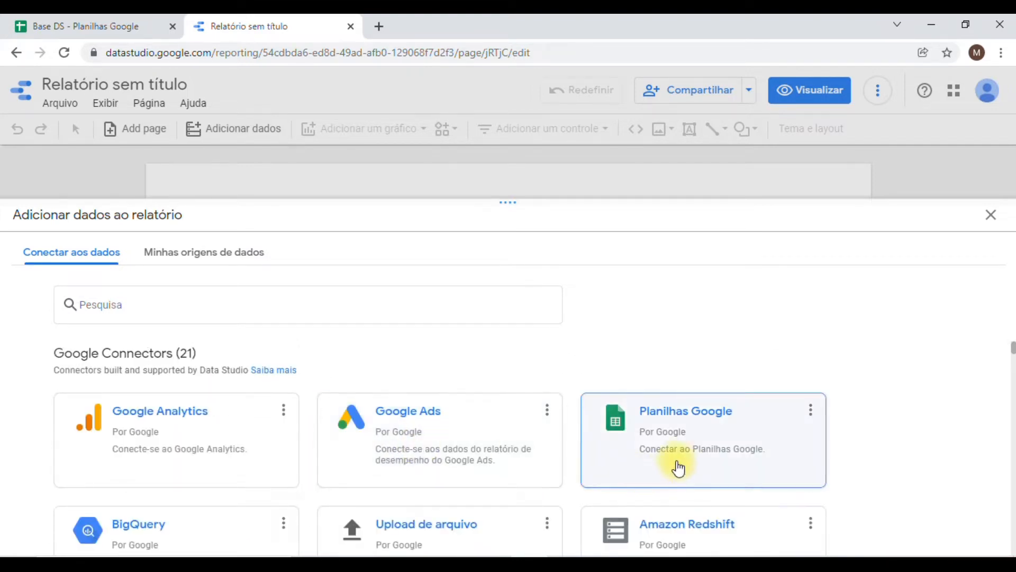
{"action": "scroll", "coordinate": [686, 466], "scroll_direction": "down", "scroll_amount": 4}
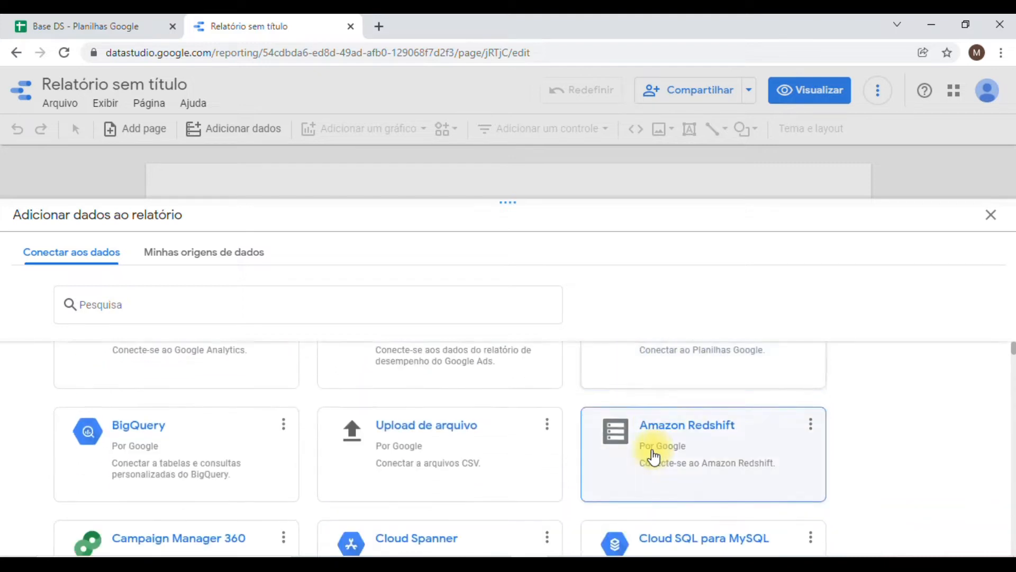
{"action": "scroll", "coordinate": [426, 394], "scroll_direction": "down", "scroll_amount": 10}
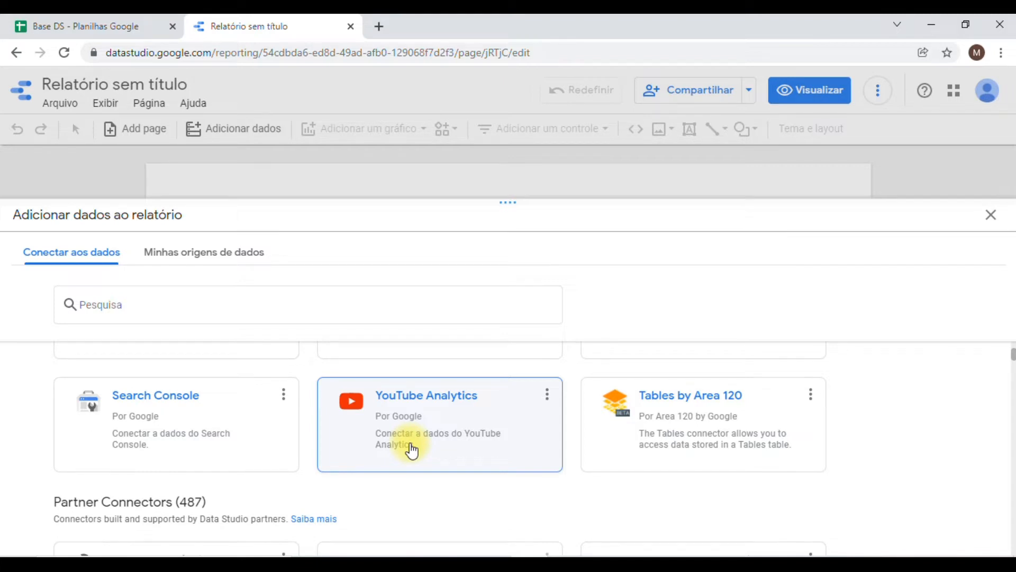
{"action": "scroll", "coordinate": [446, 419], "scroll_direction": "up", "scroll_amount": 5}
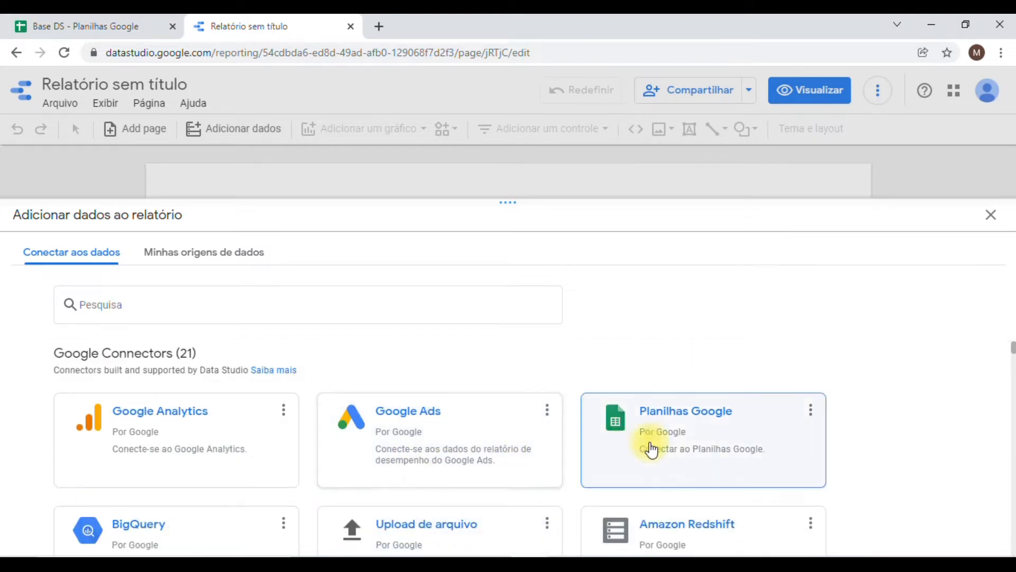
{"action": "left_click", "coordinate": [689, 434]}
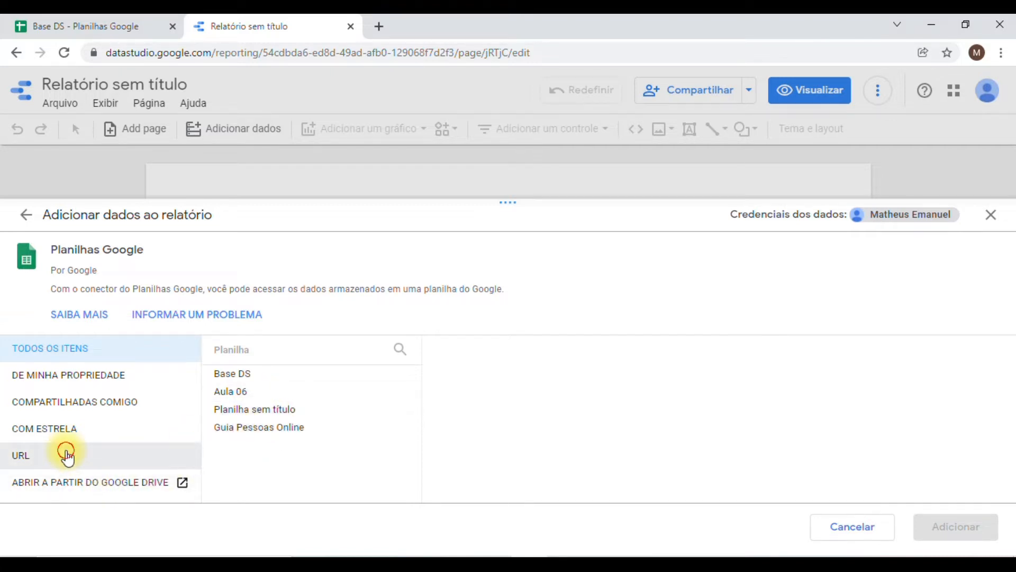
- Specify the source spreadsheet by URL, copying the Base DS spreadsheet's address from its browser tab into the connector
{"action": "left_click", "coordinate": [66, 455]}
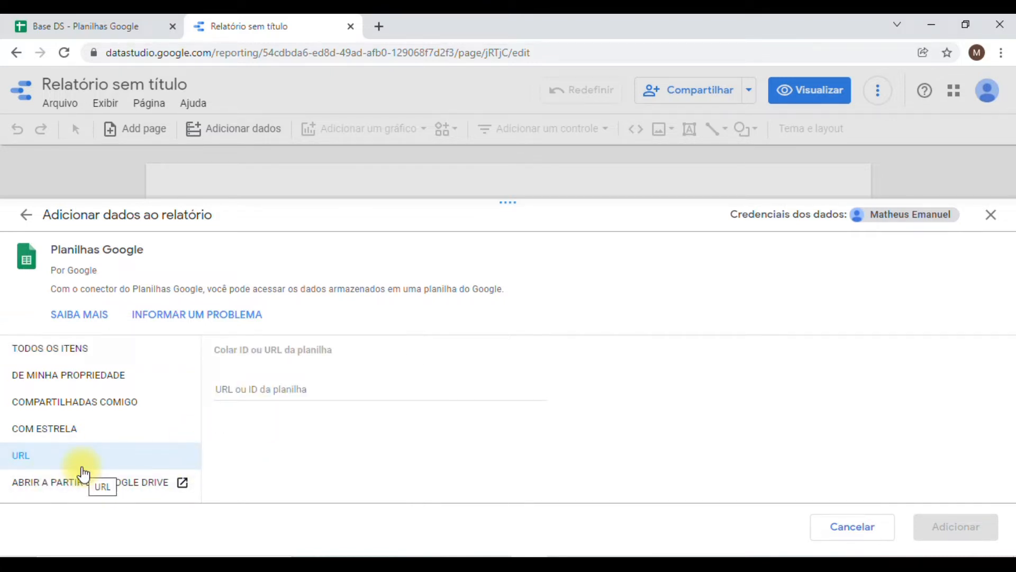
{"action": "left_click", "coordinate": [319, 389]}
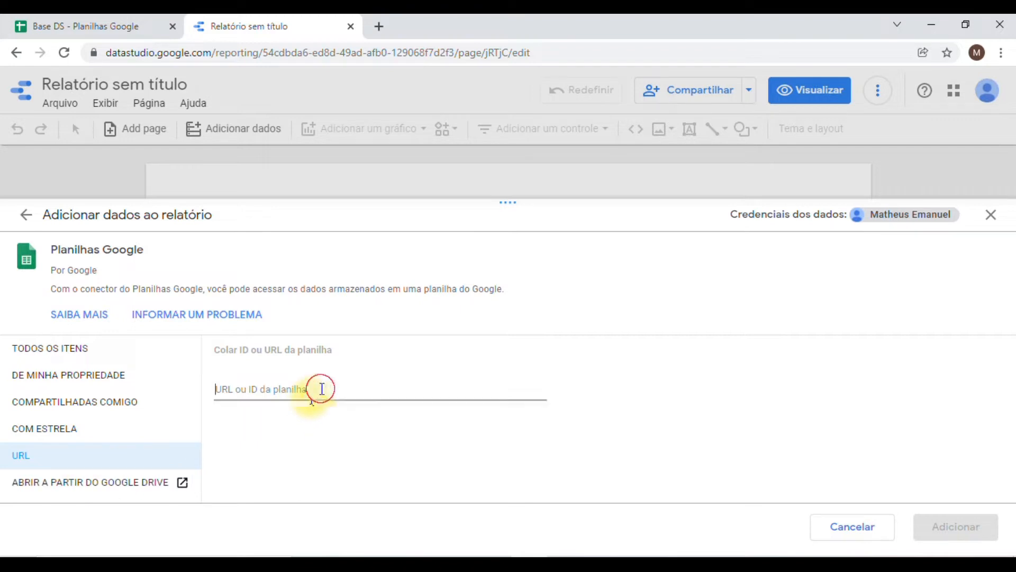
{"action": "left_click", "coordinate": [70, 22]}
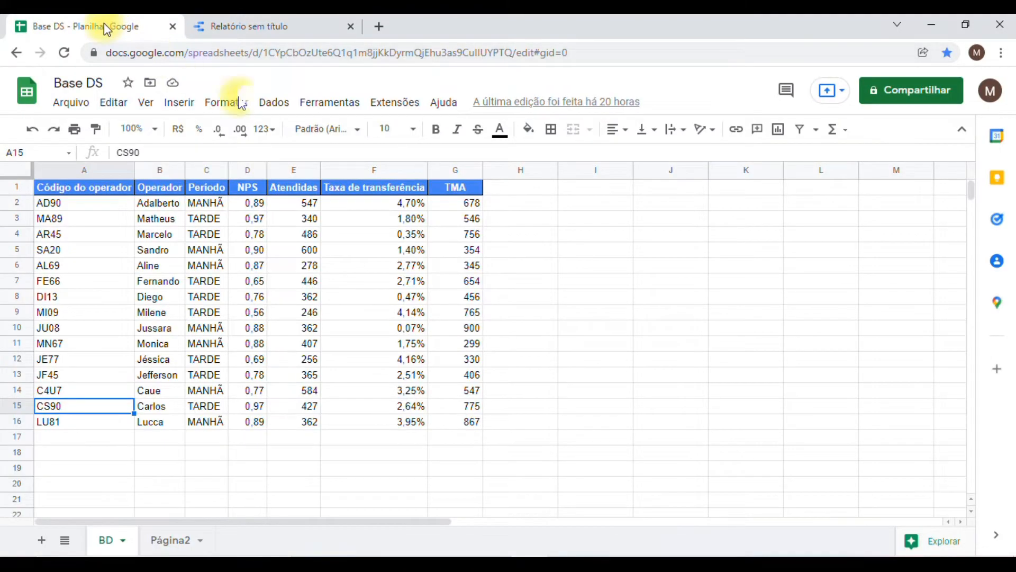
{"action": "left_click", "coordinate": [336, 54]}
{"action": "key", "text": "ctrl+c"}
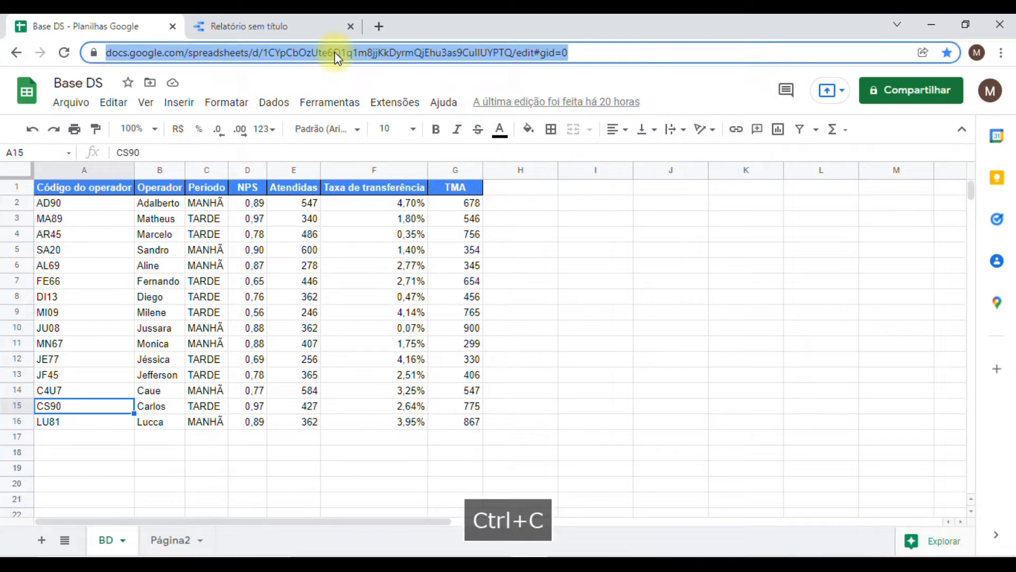
{"action": "left_click", "coordinate": [275, 24]}
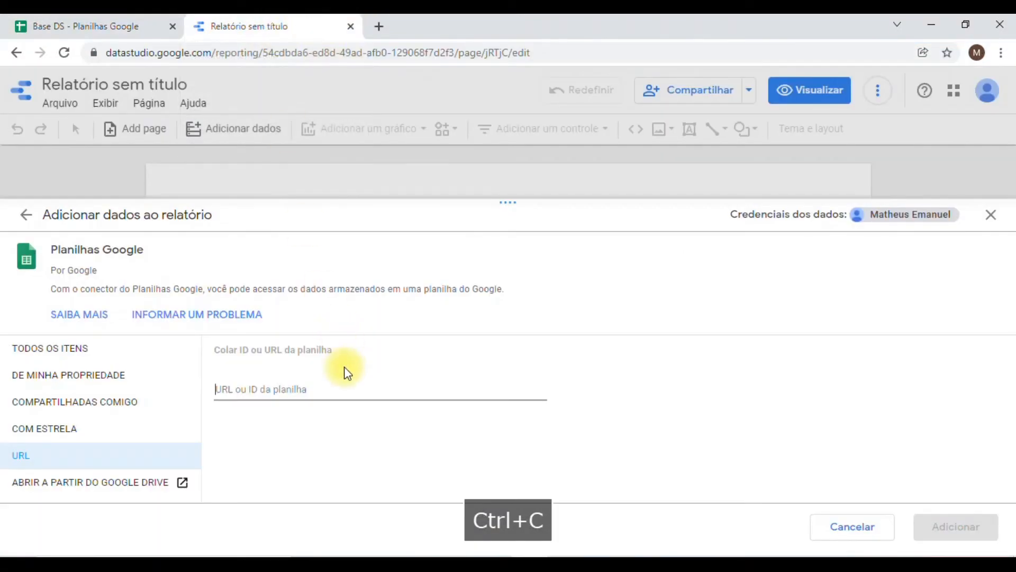
{"action": "left_click", "coordinate": [326, 391]}
{"action": "key", "text": "ctrl+v"}
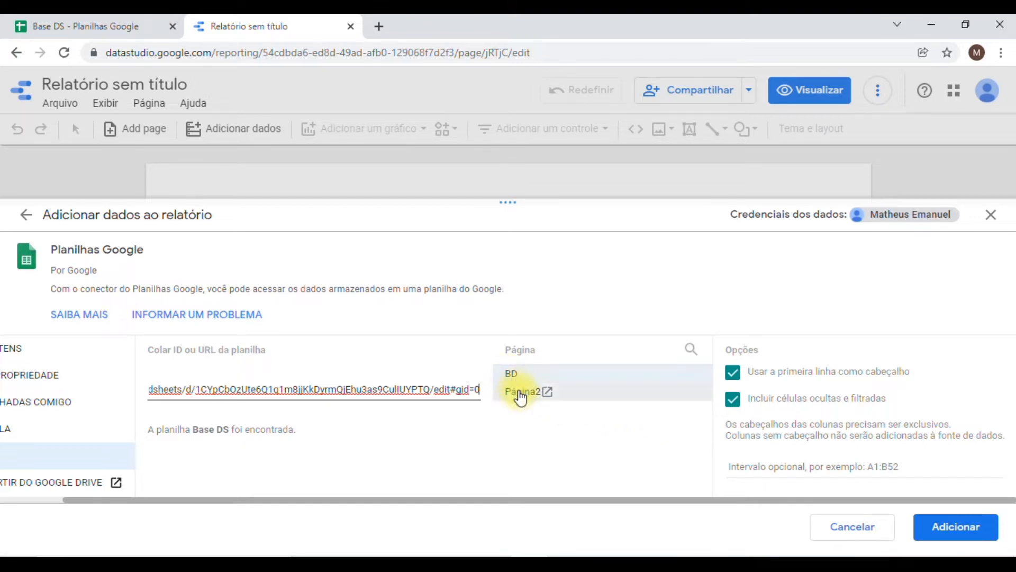
- Select the BD page of Base DS as the data source and confirm adding it to the report
{"action": "left_click", "coordinate": [64, 24]}
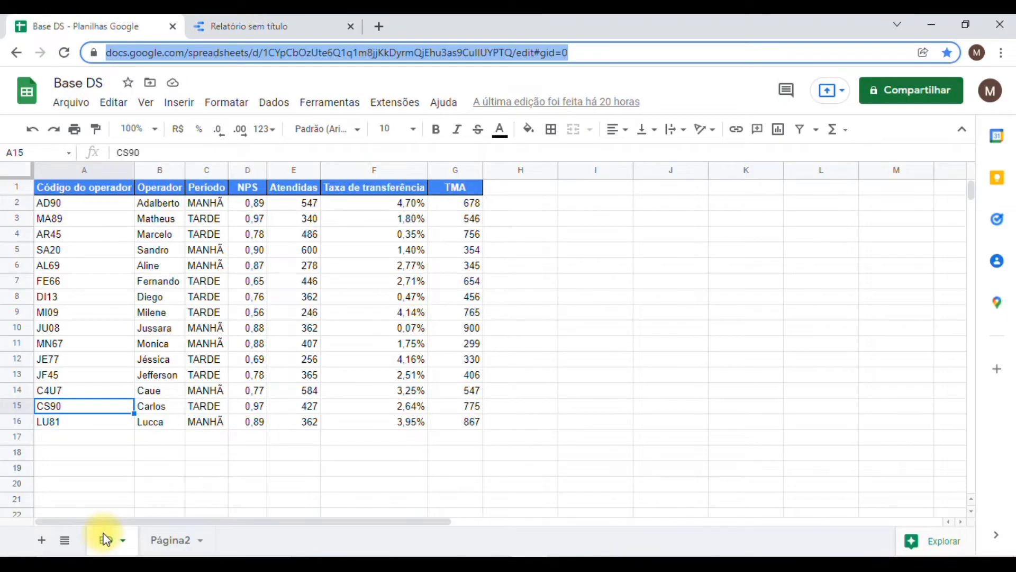
{"action": "left_click", "coordinate": [201, 25]}
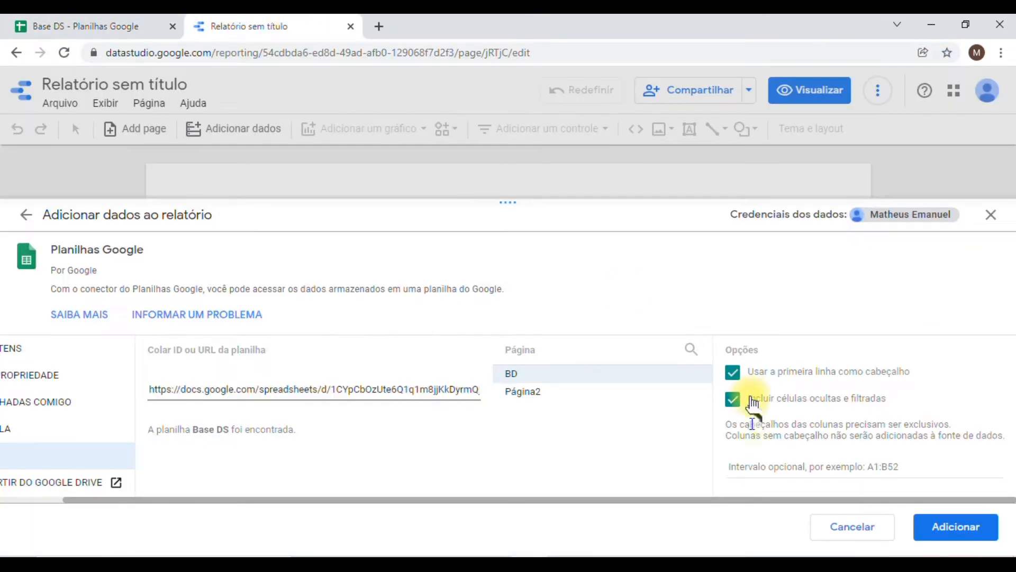
{"action": "left_click", "coordinate": [571, 391]}
{"action": "left_click", "coordinate": [568, 365]}
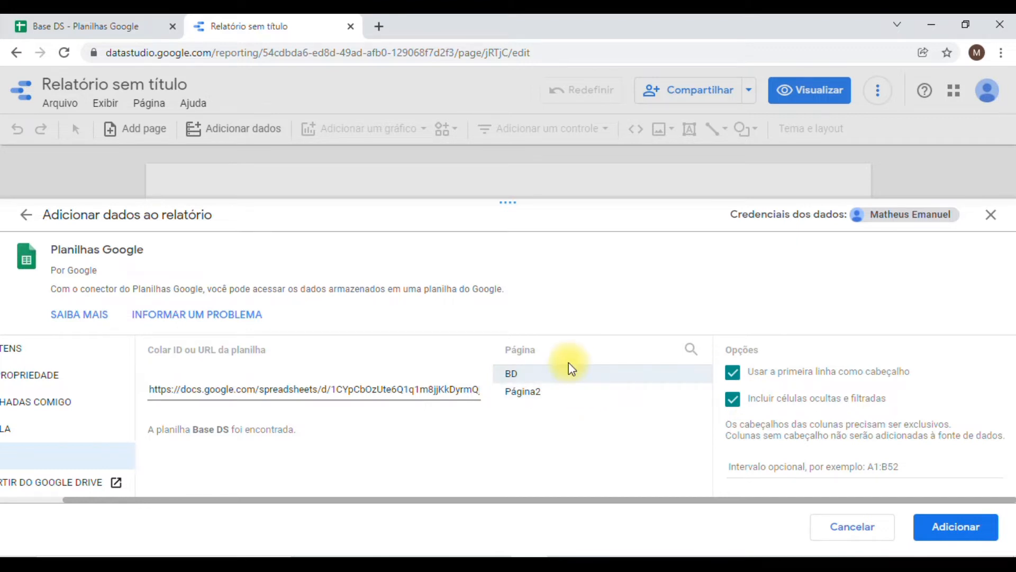
{"action": "left_click", "coordinate": [925, 524]}
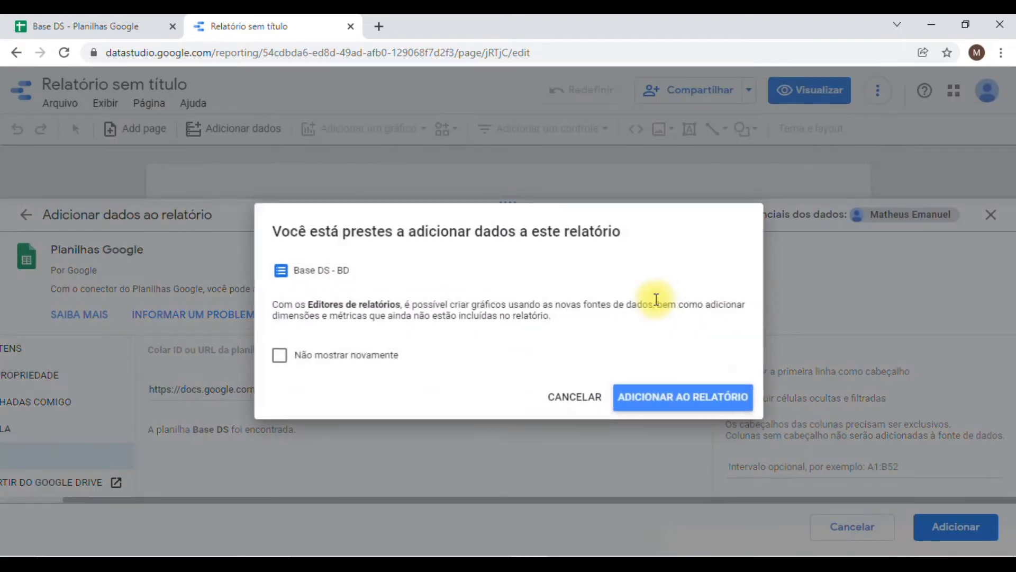
{"action": "left_click", "coordinate": [693, 398]}
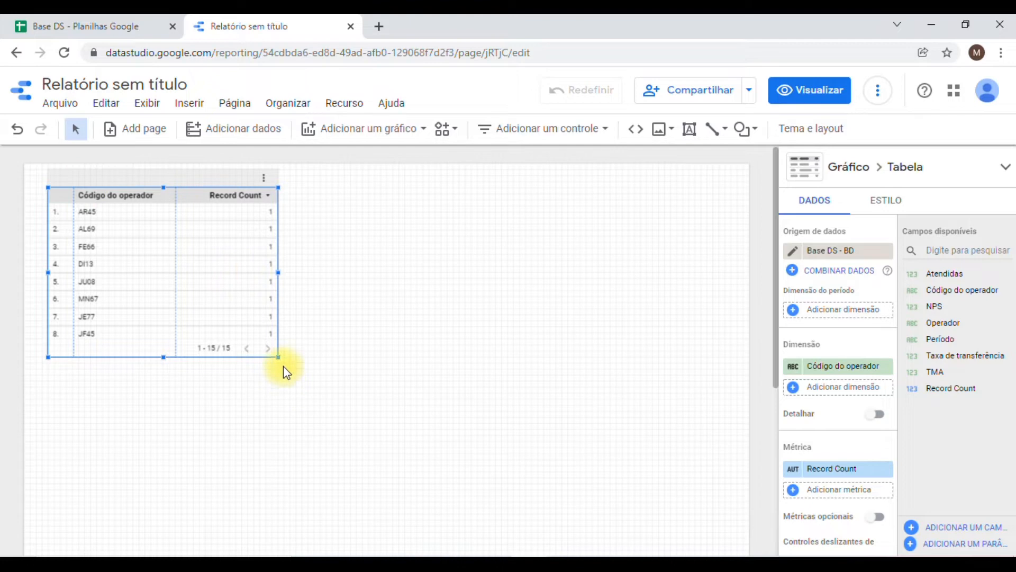
- Enlarge the operator code table on the report canvas slightly in both width and height
{"action": "left_click_drag", "start_coordinate": [278, 356], "coordinate": [314, 387]}
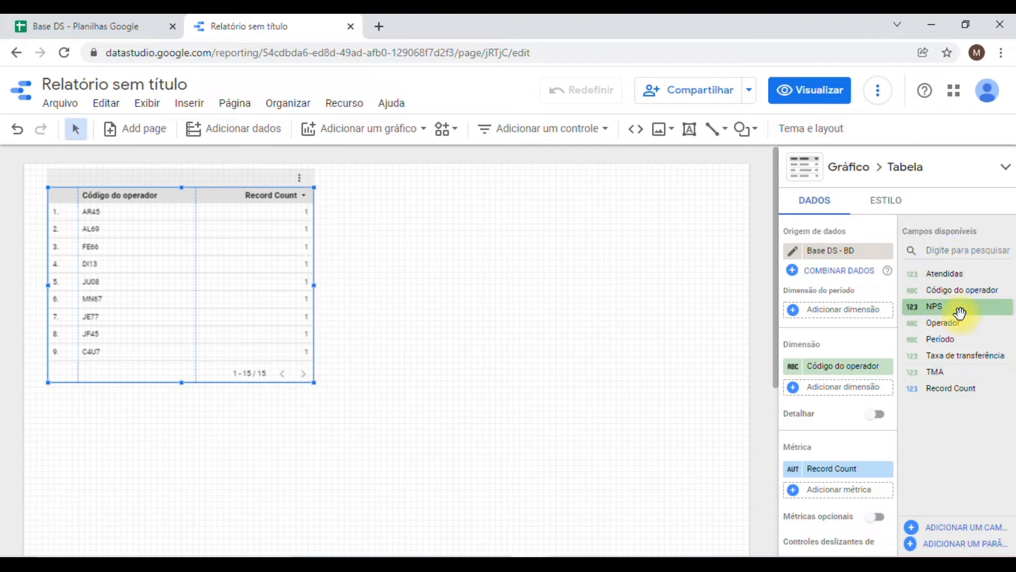
{"action": "left_click", "coordinate": [816, 321]}
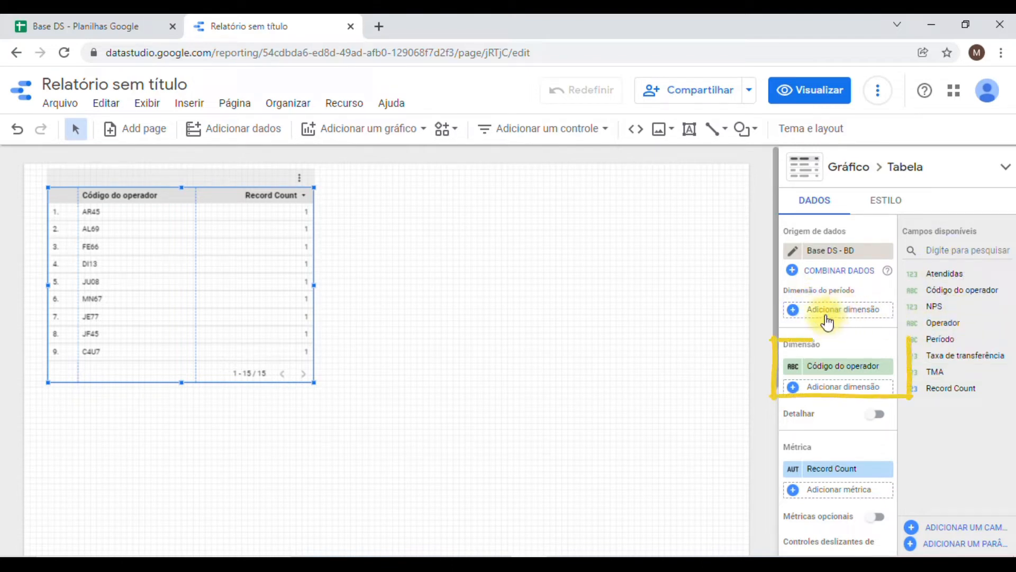
- Compare the table's dimension and metric settings with the column headers, operator codes and NPS values in the Base DS spreadsheet
{"action": "left_click", "coordinate": [37, 24]}
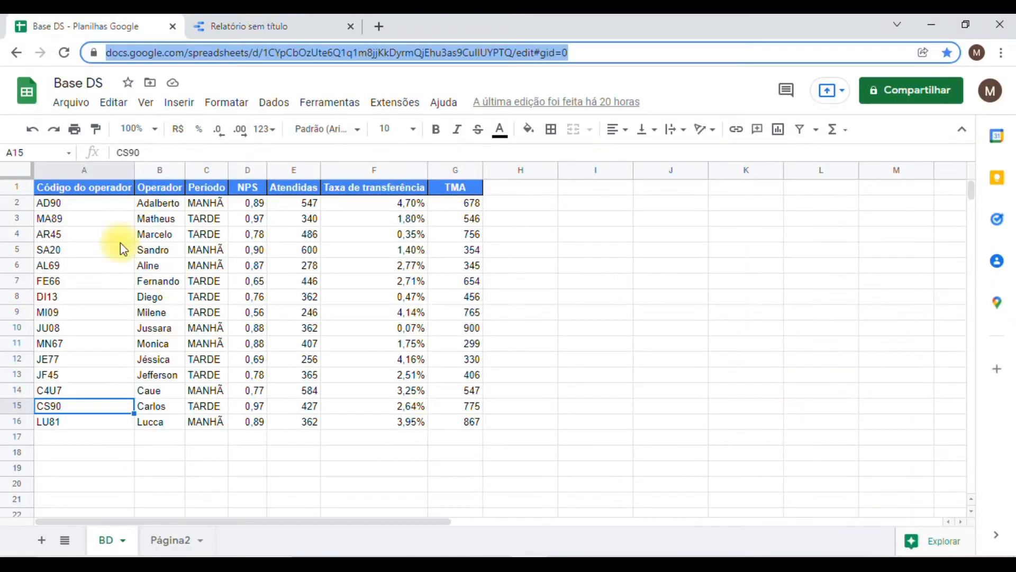
{"action": "left_click_drag", "start_coordinate": [53, 189], "coordinate": [472, 189]}
{"action": "left_click_drag", "start_coordinate": [59, 202], "coordinate": [84, 430]}
{"action": "left_click", "coordinate": [249, 24]}
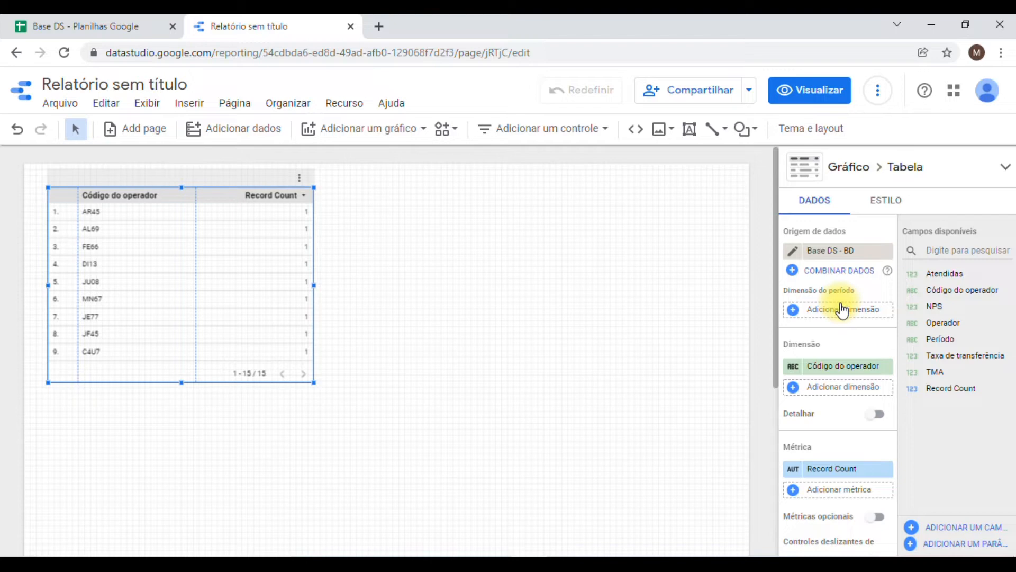
{"action": "scroll", "coordinate": [841, 318], "scroll_direction": "down", "scroll_amount": 2}
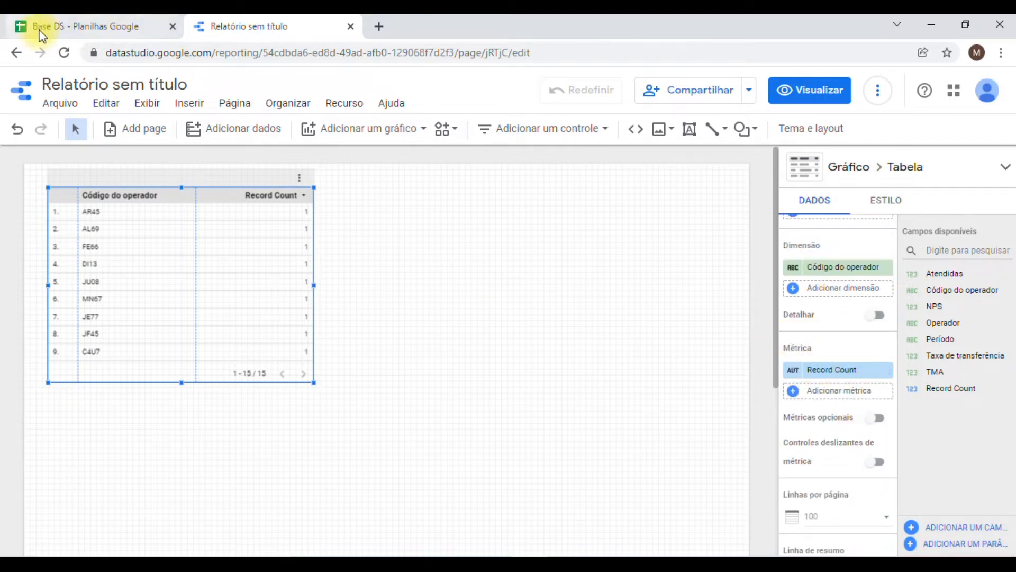
{"action": "left_click", "coordinate": [75, 25]}
{"action": "left_click_drag", "start_coordinate": [252, 203], "coordinate": [252, 435]}
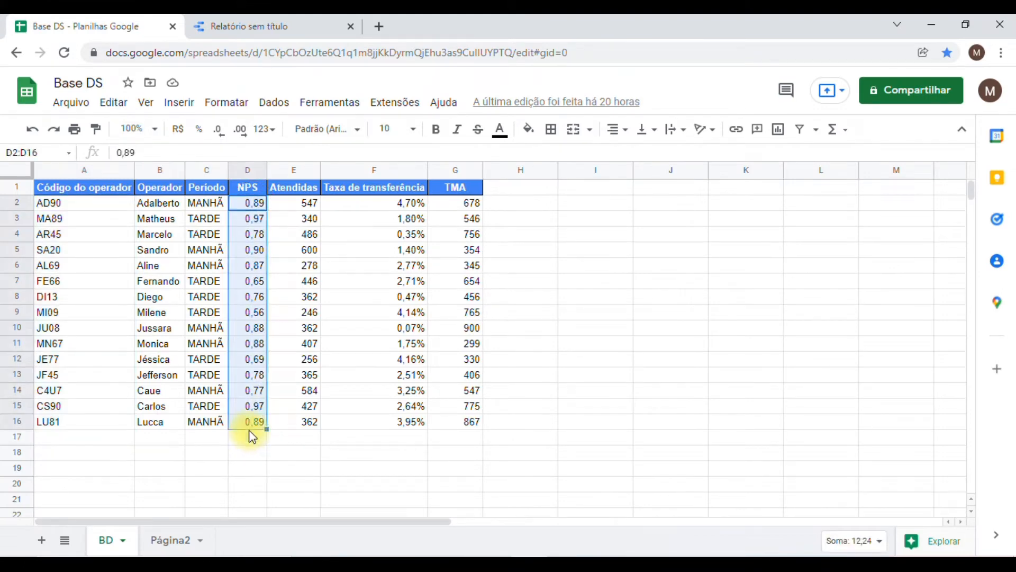
{"action": "left_click", "coordinate": [241, 185]}
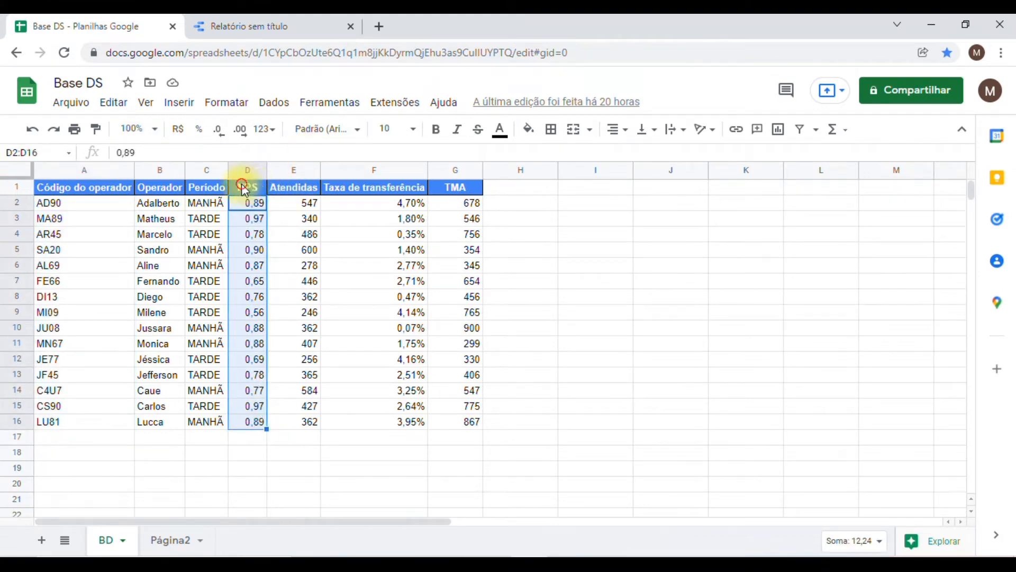
- Return from the spreadsheet's NPS column to the report and delete the operator code table from the canvas
{"action": "left_click_drag", "start_coordinate": [256, 204], "coordinate": [261, 437]}
{"action": "left_click", "coordinate": [251, 20]}
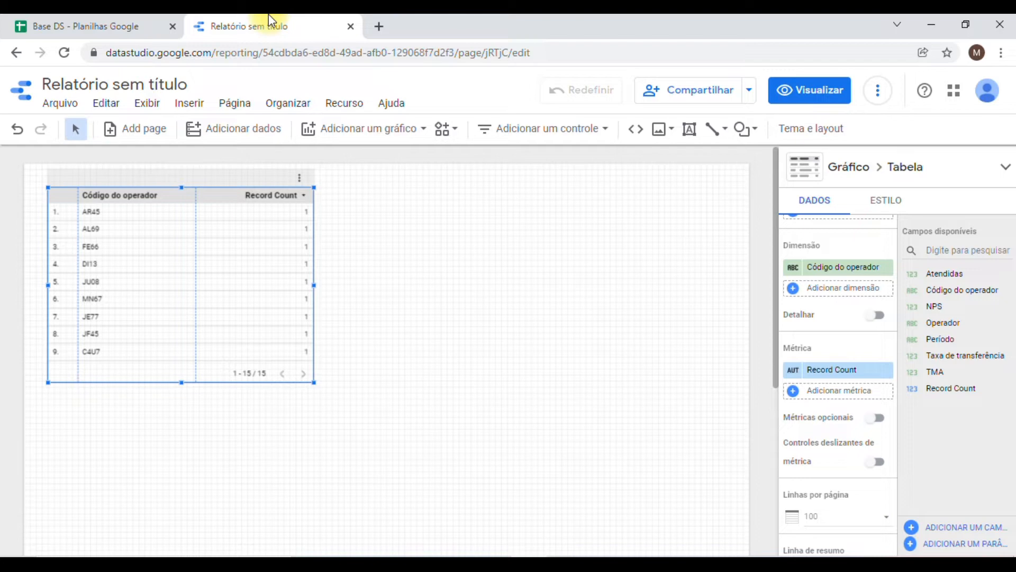
{"action": "left_click", "coordinate": [495, 274]}
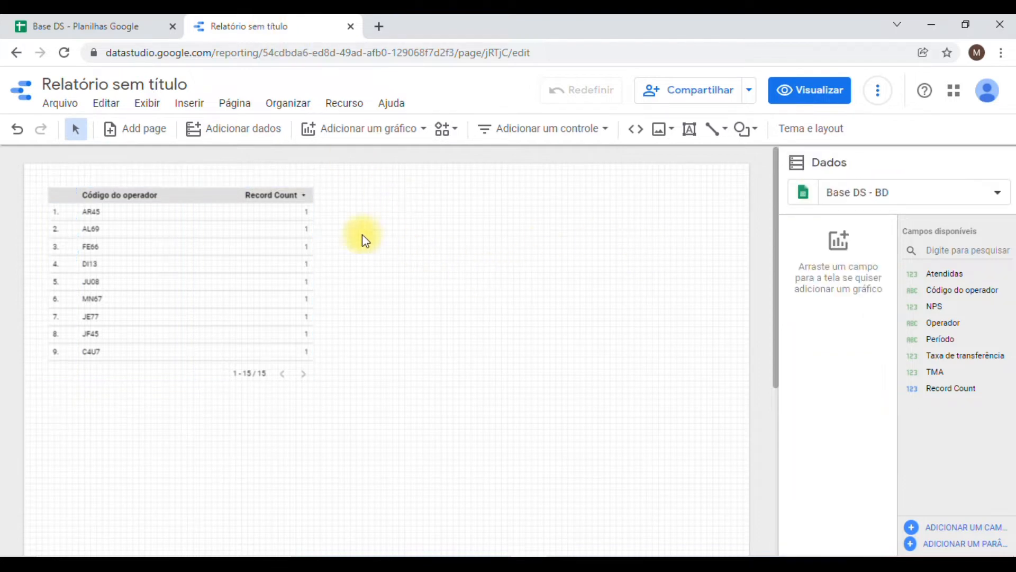
{"action": "left_click", "coordinate": [229, 205]}
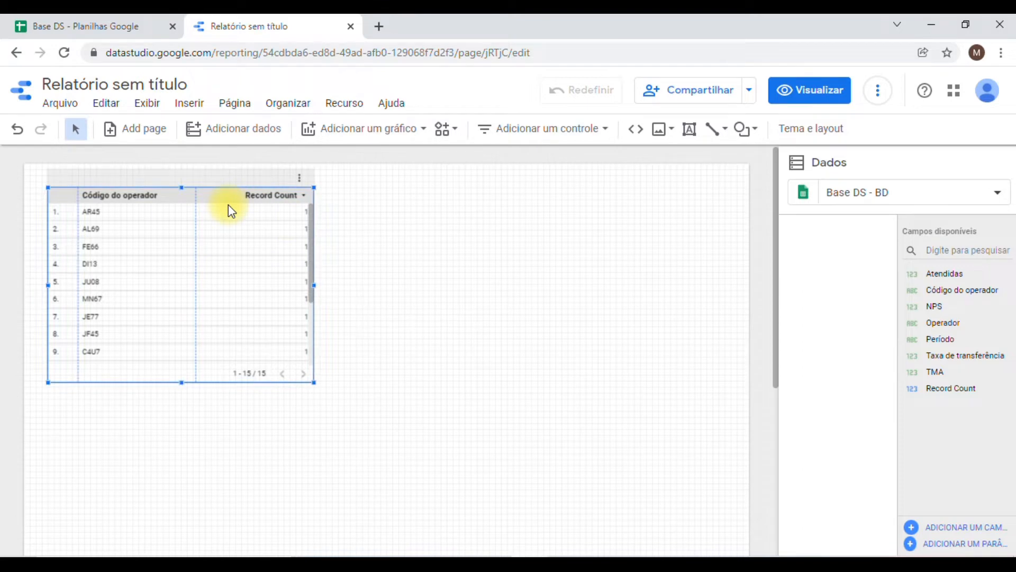
{"action": "key", "text": "Delete"}
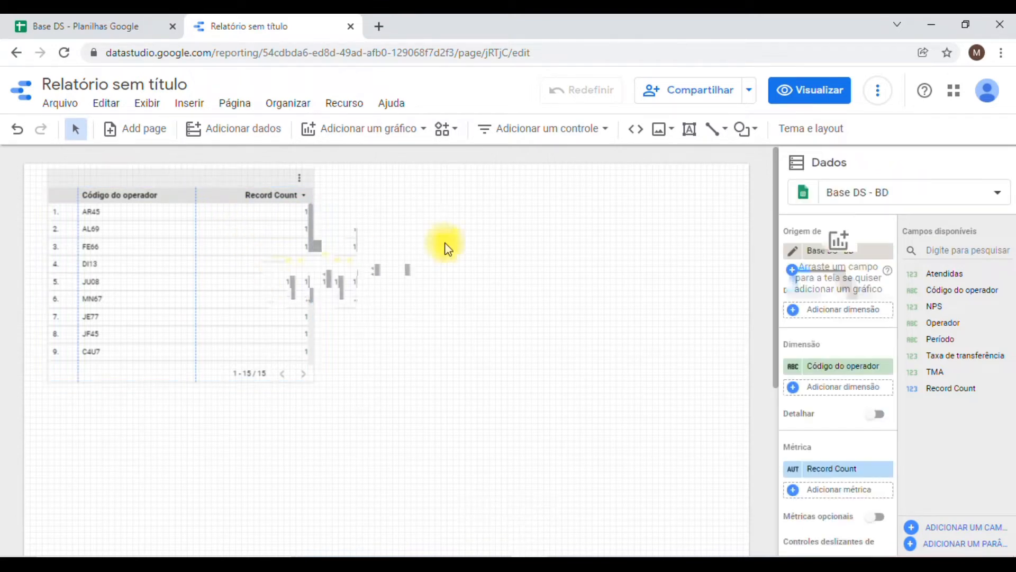
- Browse the available report themes and apply the Edge theme to the report
{"action": "left_click", "coordinate": [810, 127]}
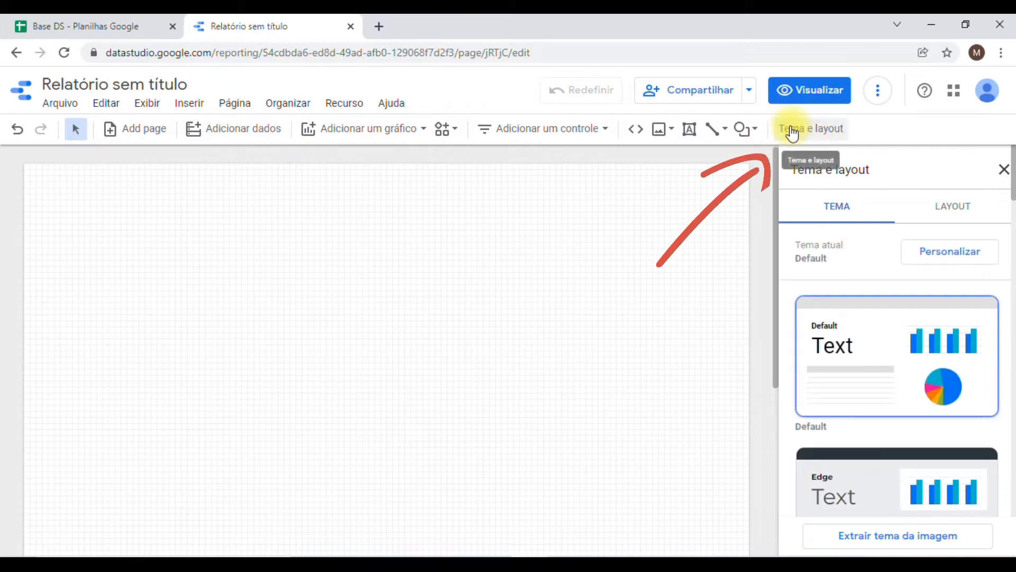
{"action": "scroll", "coordinate": [871, 398], "scroll_direction": "down", "scroll_amount": 8}
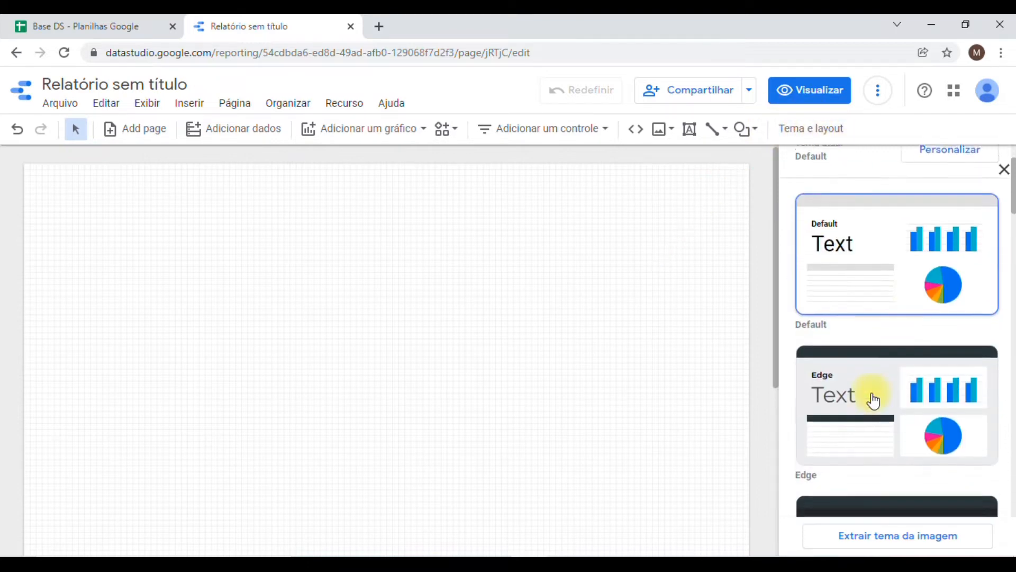
{"action": "scroll", "coordinate": [873, 400], "scroll_direction": "up", "scroll_amount": 10}
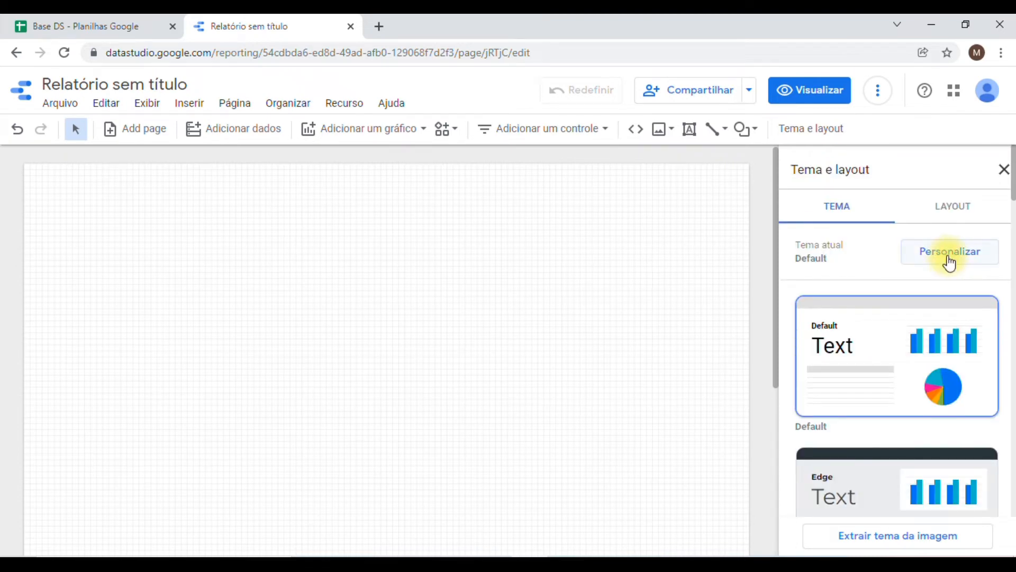
{"action": "scroll", "coordinate": [949, 263], "scroll_direction": "down", "scroll_amount": 5}
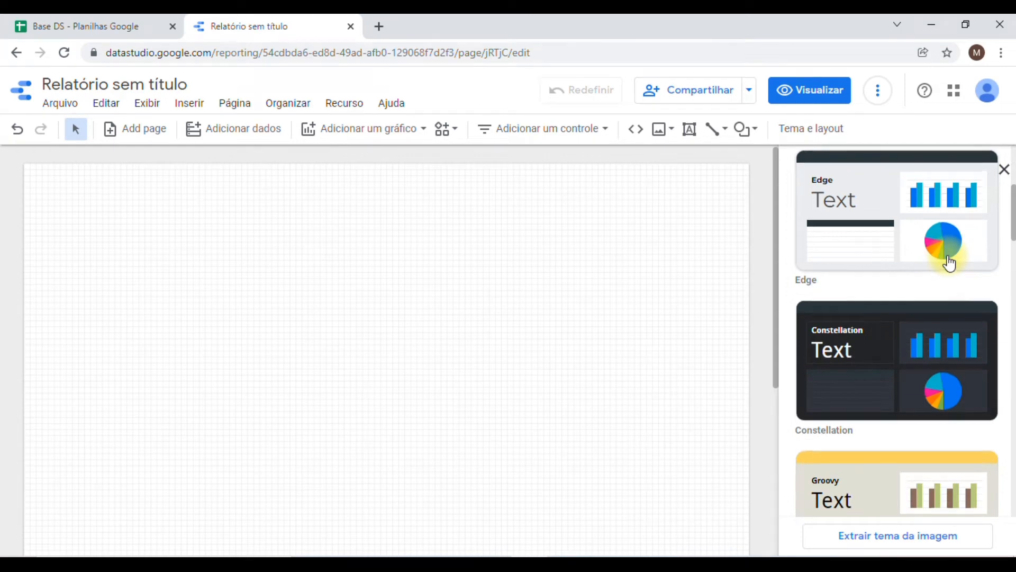
{"action": "scroll", "coordinate": [949, 263], "scroll_direction": "up", "scroll_amount": 5}
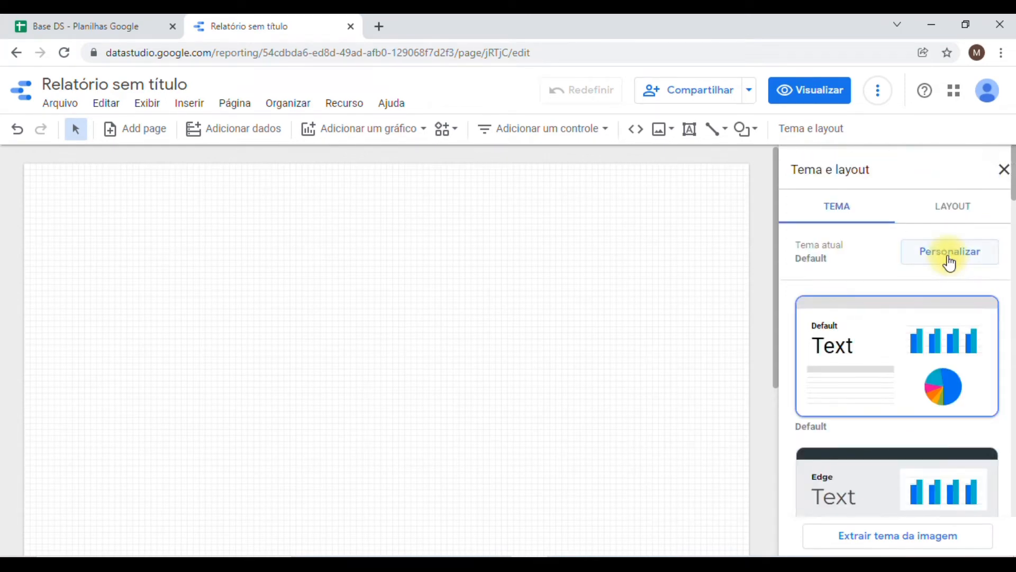
{"action": "scroll", "coordinate": [949, 263], "scroll_direction": "down", "scroll_amount": 2}
{"action": "scroll", "coordinate": [949, 263], "scroll_direction": "up", "scroll_amount": 2}
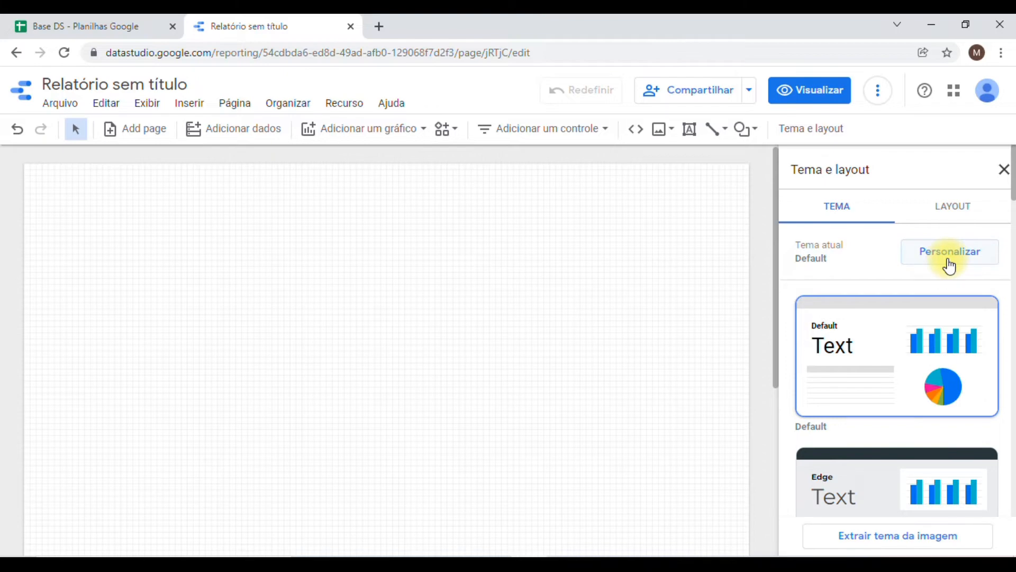
{"action": "scroll", "coordinate": [932, 296], "scroll_direction": "down", "scroll_amount": 2}
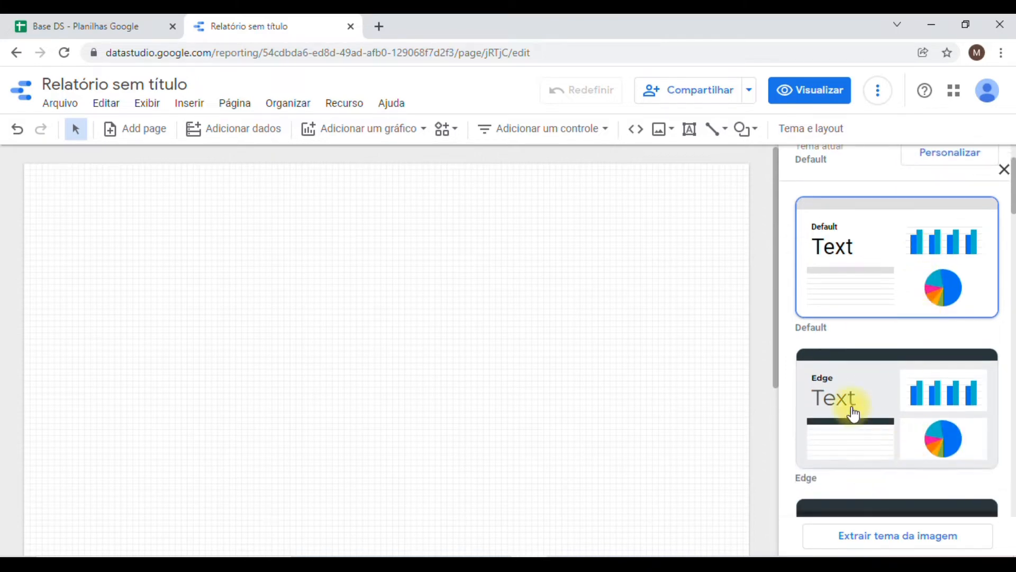
{"action": "scroll", "coordinate": [858, 392], "scroll_direction": "down", "scroll_amount": 2}
{"action": "left_click", "coordinate": [879, 304]}
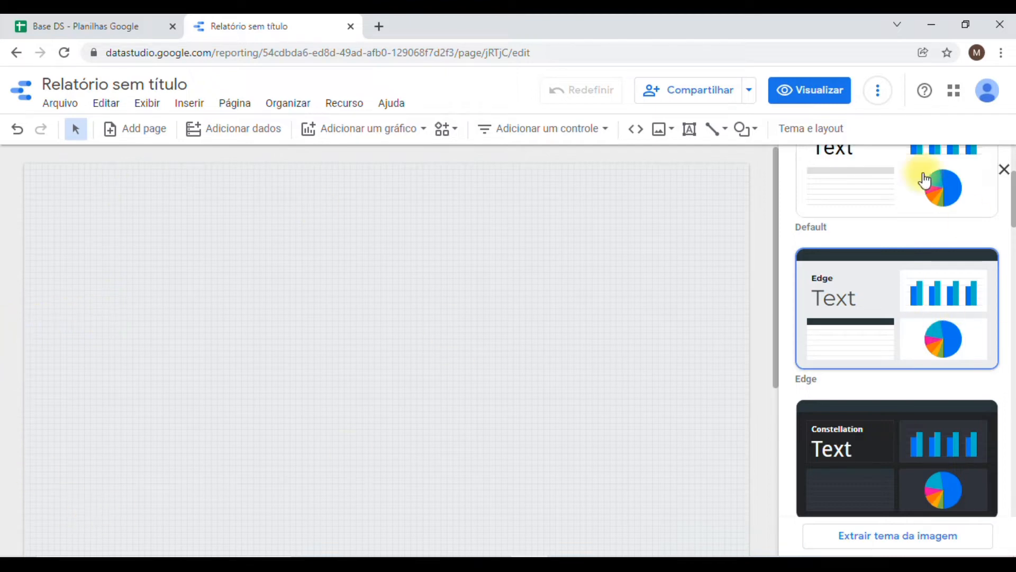
{"action": "scroll", "coordinate": [990, 280], "scroll_direction": "down", "scroll_amount": 4}
{"action": "scroll", "coordinate": [987, 289], "scroll_direction": "up", "scroll_amount": 7}
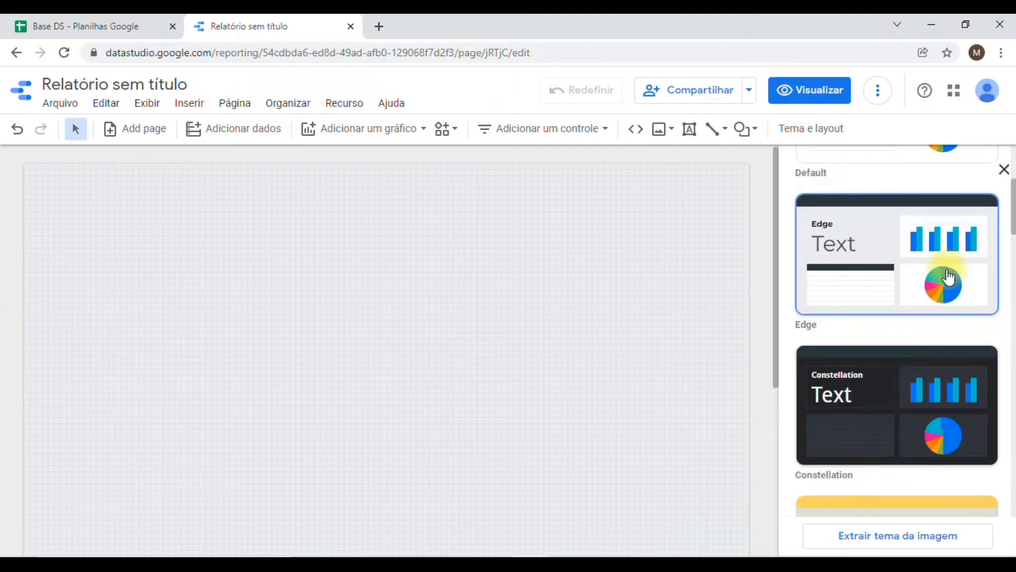
{"action": "left_click", "coordinate": [1005, 171]}
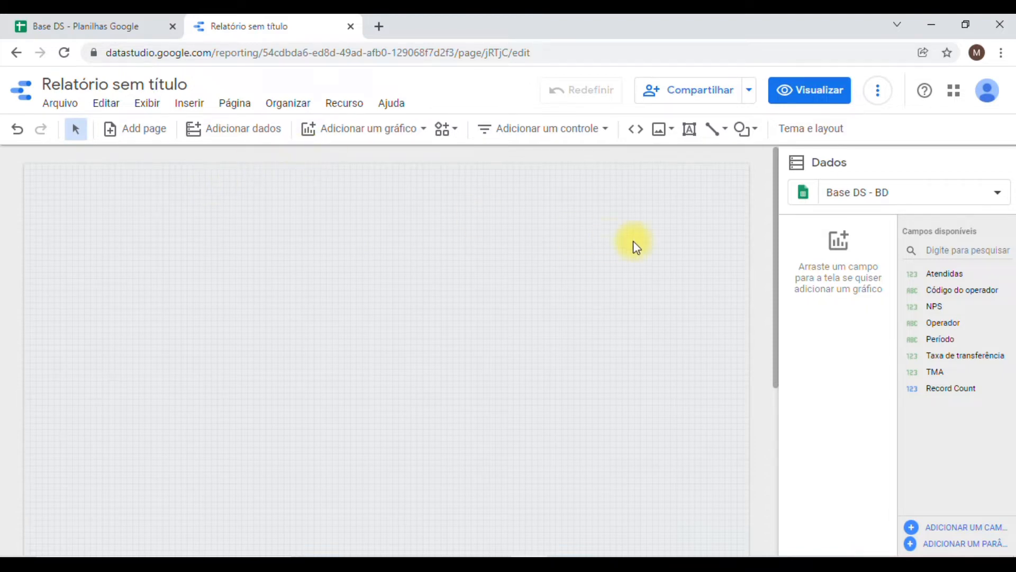
- Draw a rectangle across the full width of the page's upper edge and trim its height to a slim header band
{"action": "left_click", "coordinate": [747, 132]}
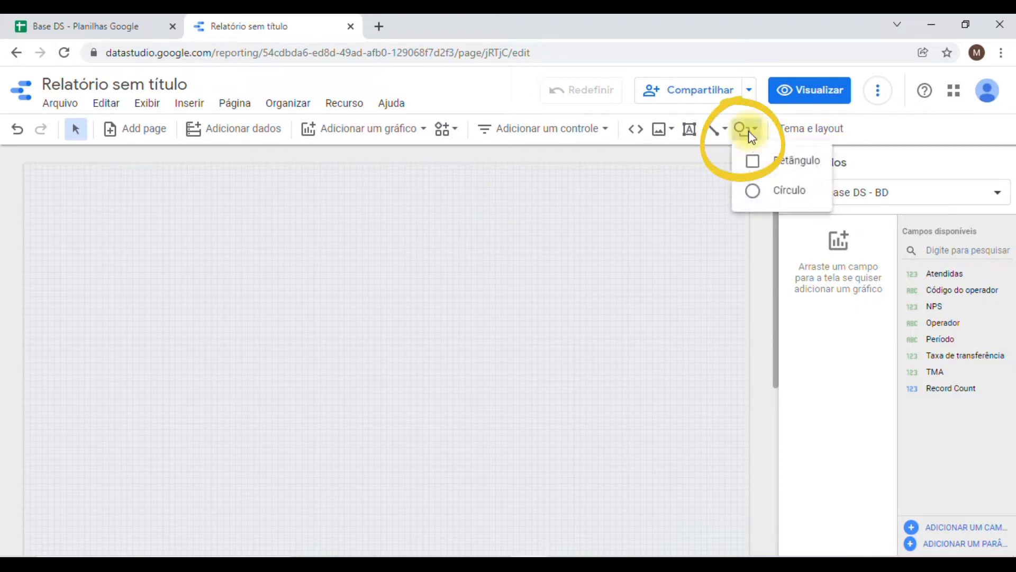
{"action": "left_click", "coordinate": [788, 168]}
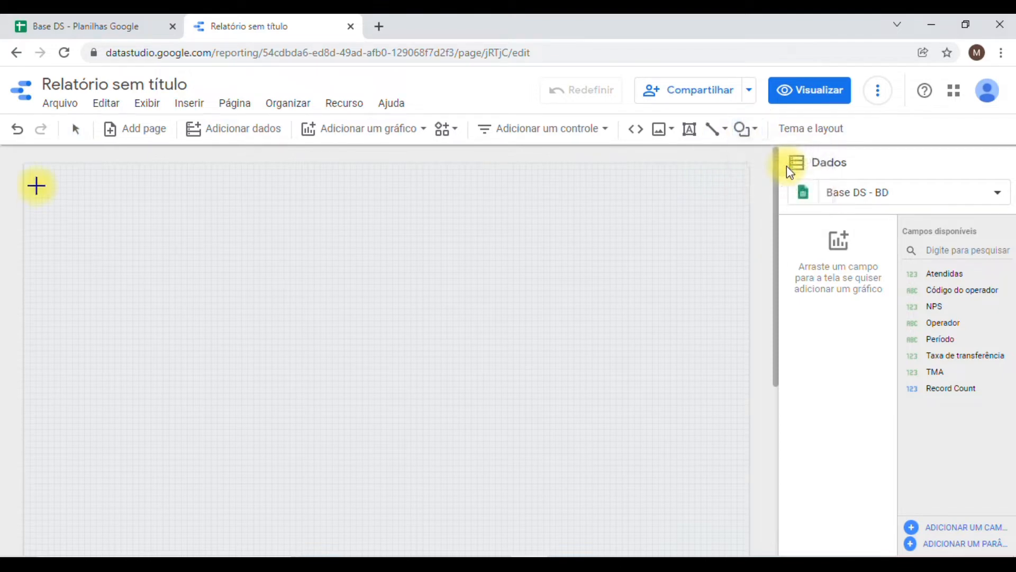
{"action": "left_click_drag", "start_coordinate": [24, 164], "coordinate": [748, 221]}
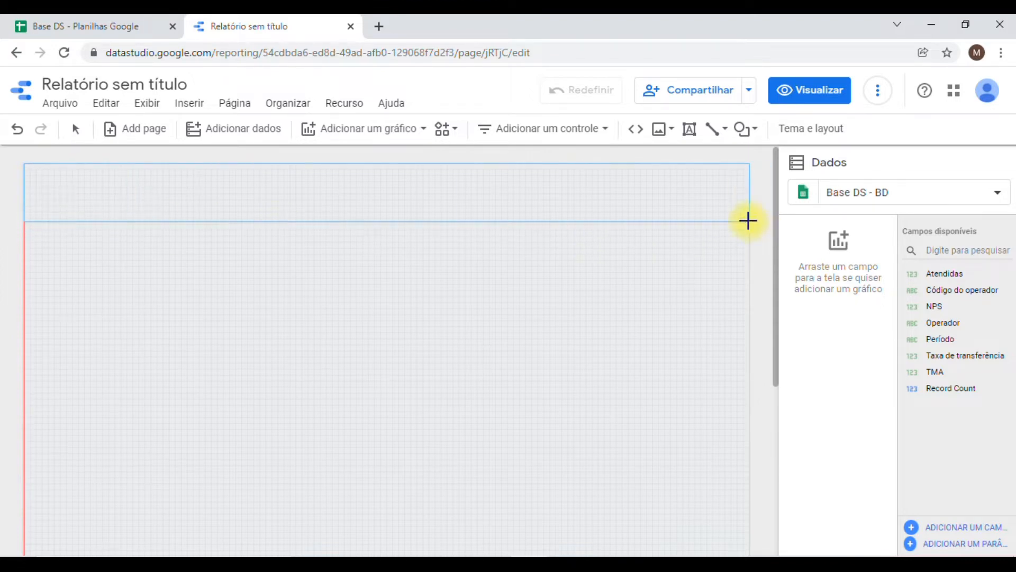
{"action": "left_click_drag", "start_coordinate": [748, 220], "coordinate": [744, 203]}
{"action": "left_click_drag", "start_coordinate": [387, 205], "coordinate": [385, 205]}
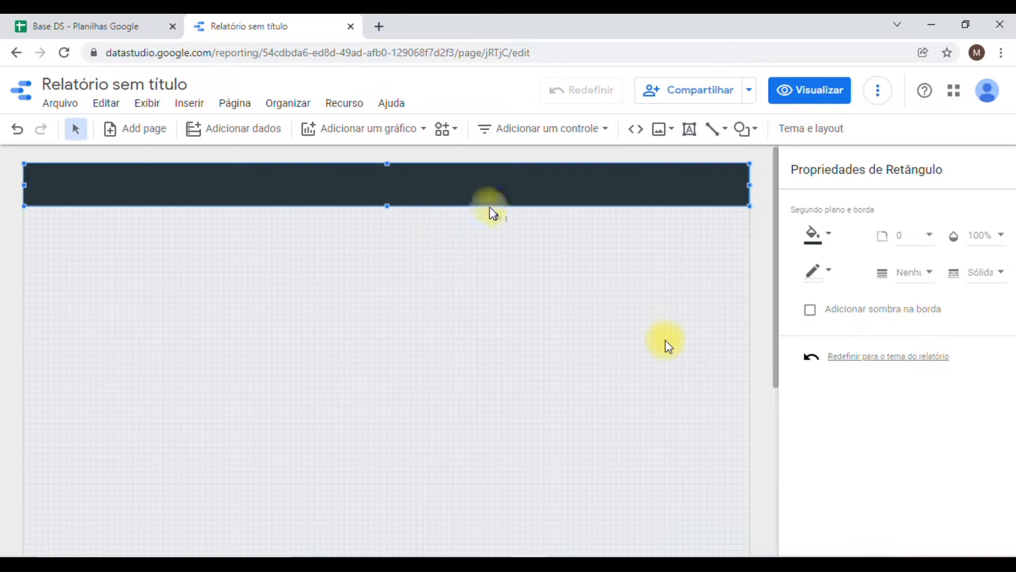
{"action": "left_click_drag", "start_coordinate": [384, 206], "coordinate": [392, 201]}
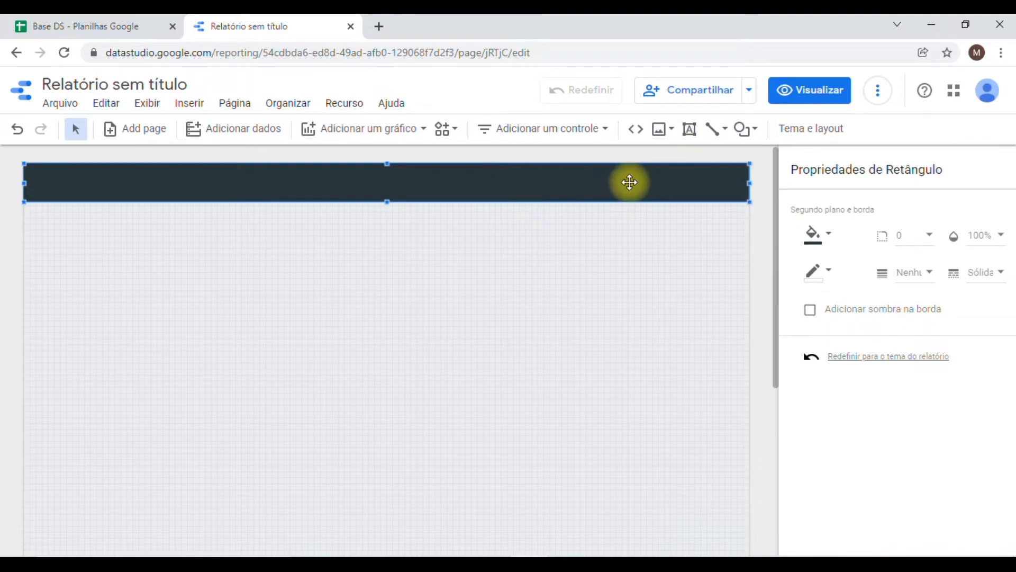
- Duplicate the header rectangle and place the copy over the band's lower edge as a thinner full-width strip
{"action": "key", "text": "ctrl+c"}
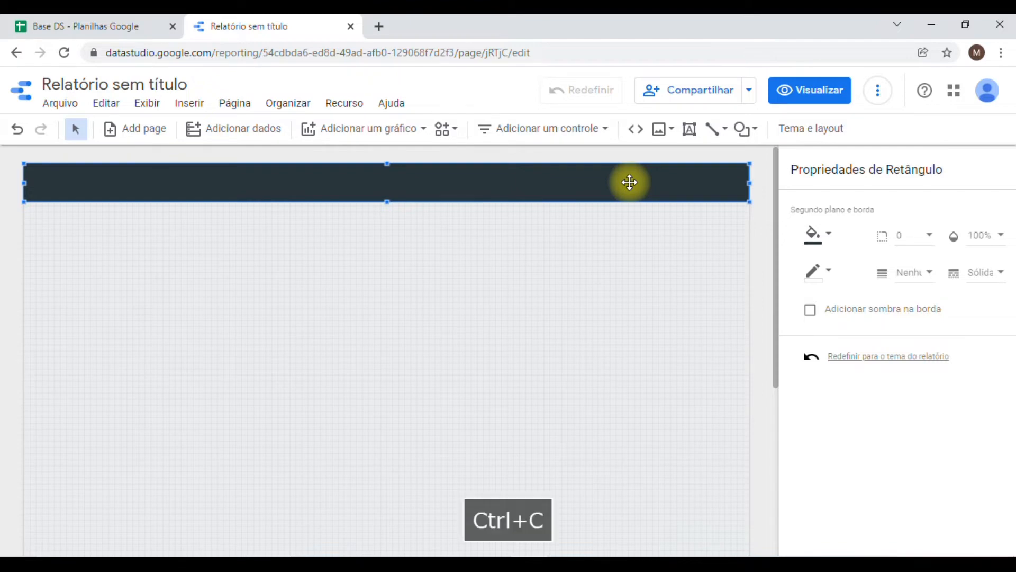
{"action": "key", "text": "ctrl+v"}
{"action": "left_click_drag", "start_coordinate": [594, 206], "coordinate": [586, 220]}
{"action": "left_click_drag", "start_coordinate": [388, 231], "coordinate": [390, 213]}
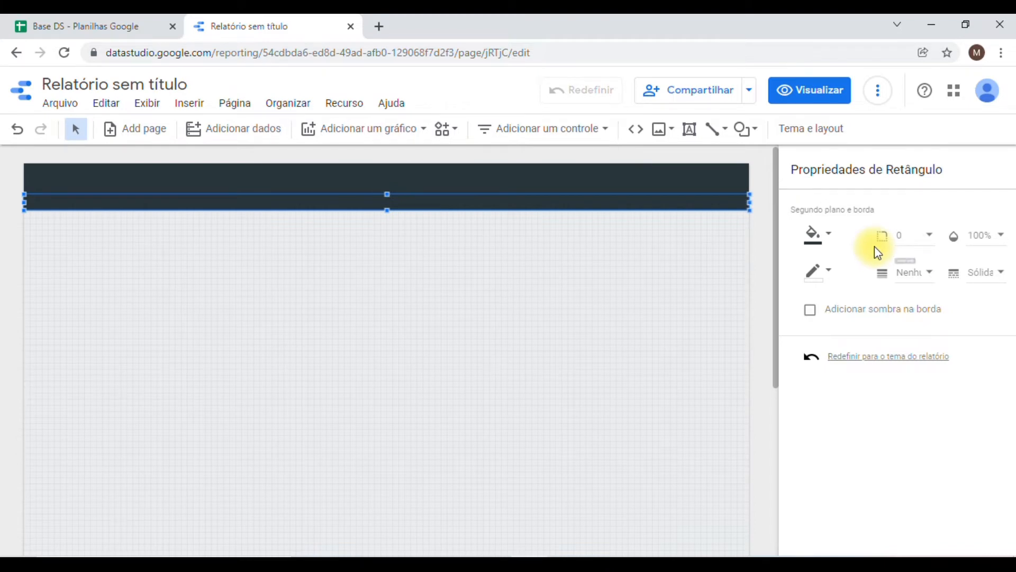
- Fill the thin strip under the header band with a medium grey
{"action": "left_click", "coordinate": [823, 242]}
{"action": "left_click", "coordinate": [834, 298]}
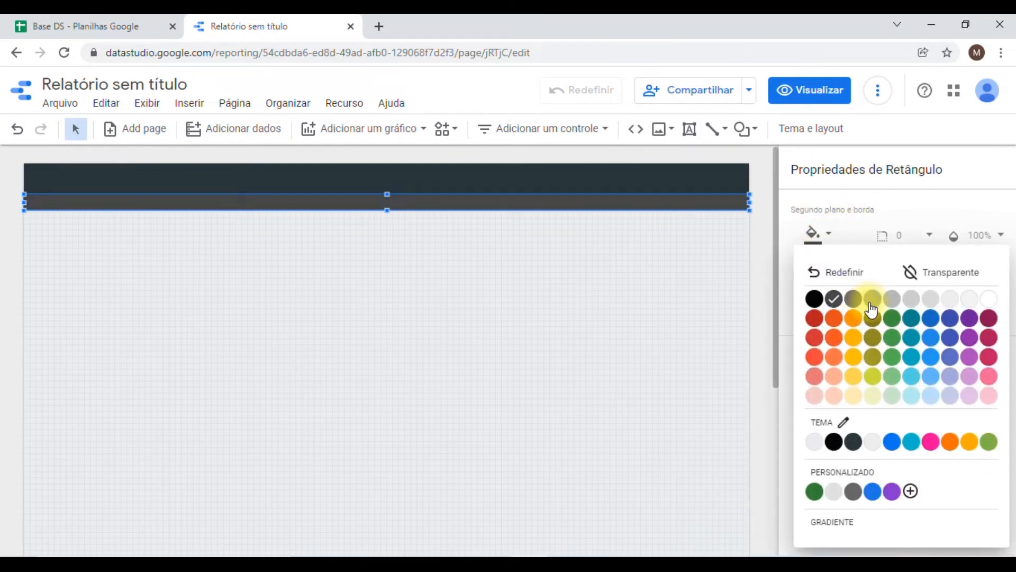
{"action": "left_click", "coordinate": [871, 302]}
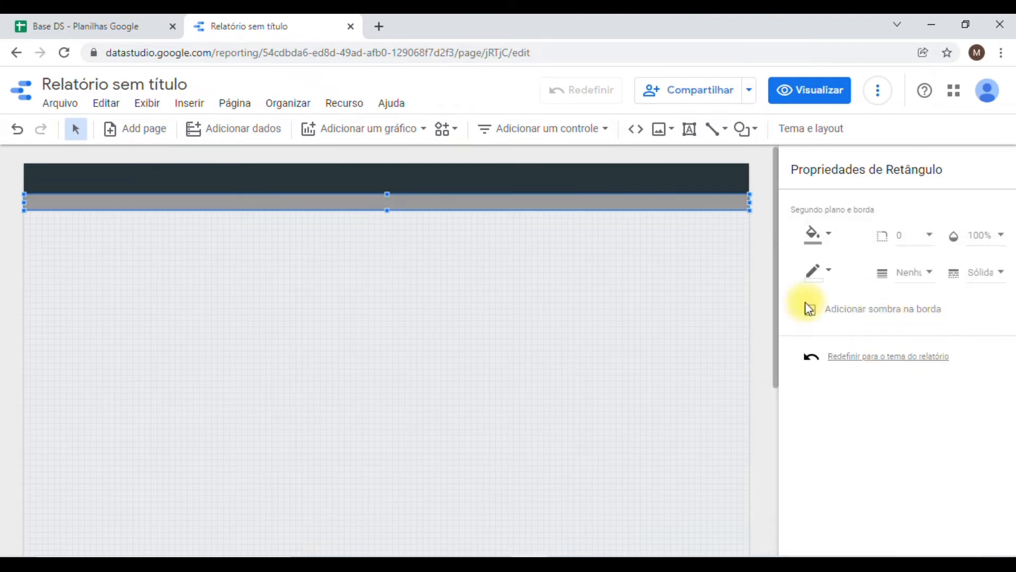
{"action": "left_click", "coordinate": [376, 239]}
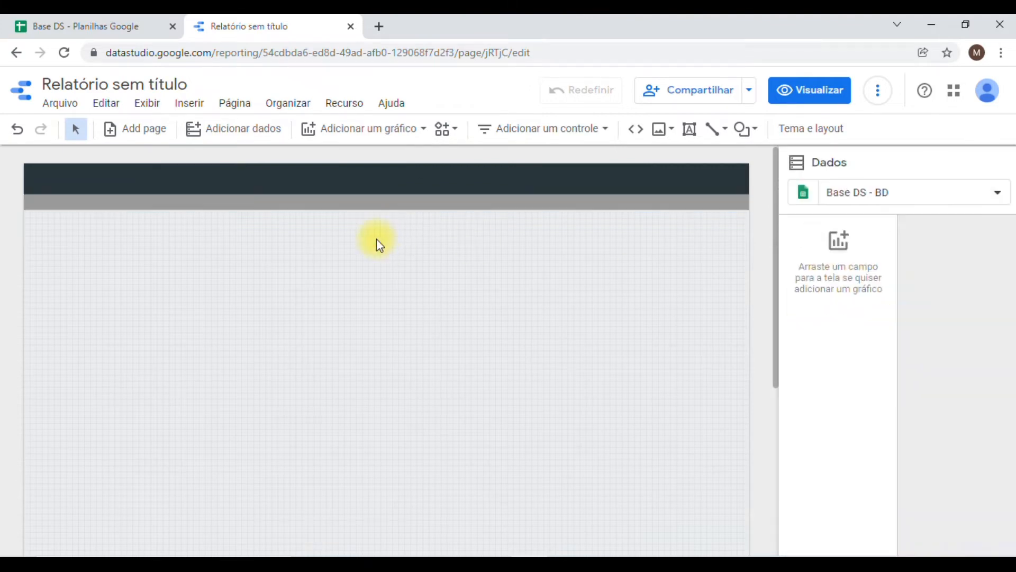
- Shift the grey strip slightly down to expose more of the dark header band
{"action": "left_click", "coordinate": [392, 191]}
{"action": "left_click_drag", "start_coordinate": [385, 208], "coordinate": [385, 207]}
{"action": "left_click", "coordinate": [366, 334]}
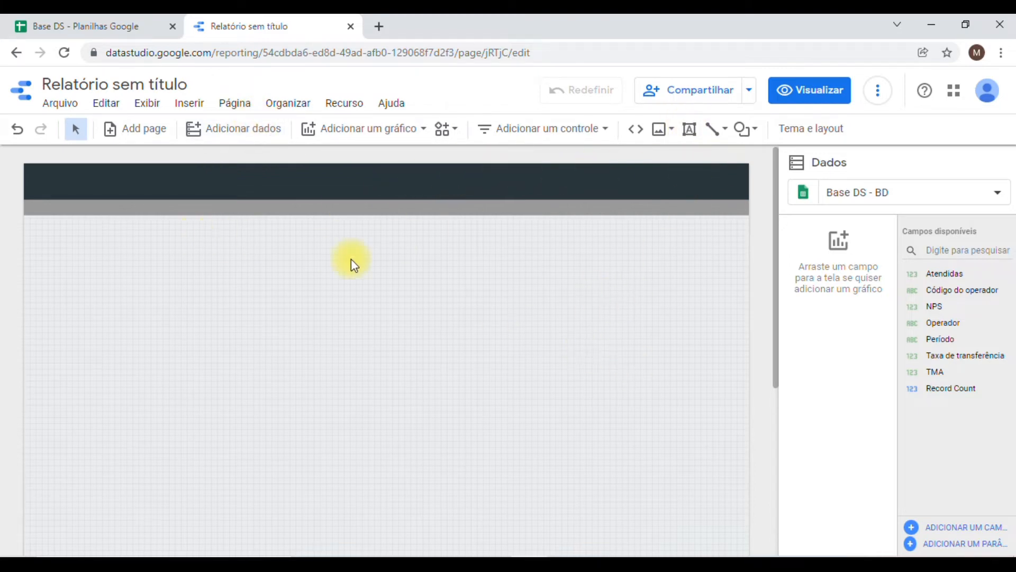
- Add a wide text box on the dark header band with the title "Relatório de Teste"
{"action": "left_click", "coordinate": [691, 130]}
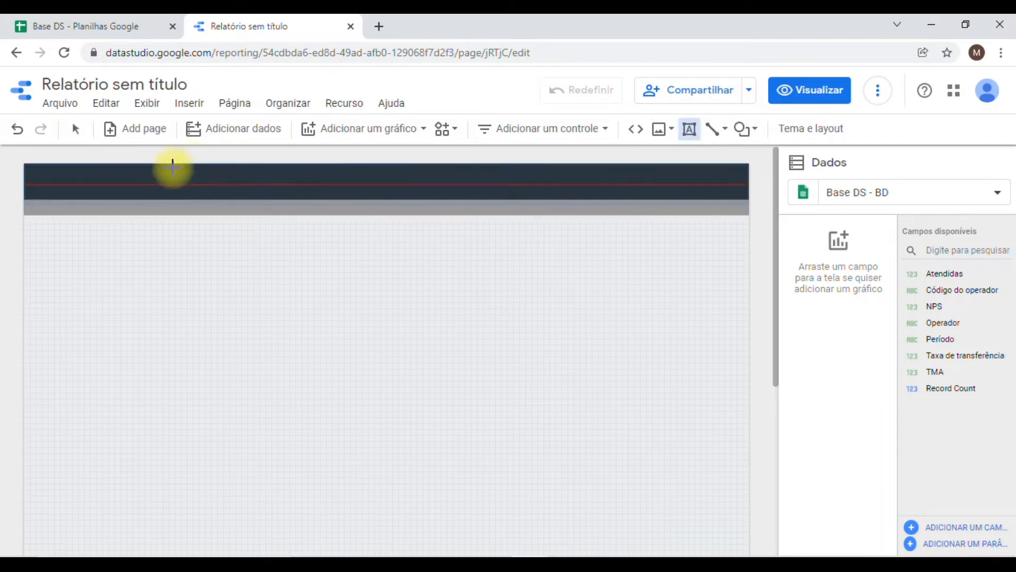
{"action": "left_click_drag", "start_coordinate": [170, 167], "coordinate": [576, 194]}
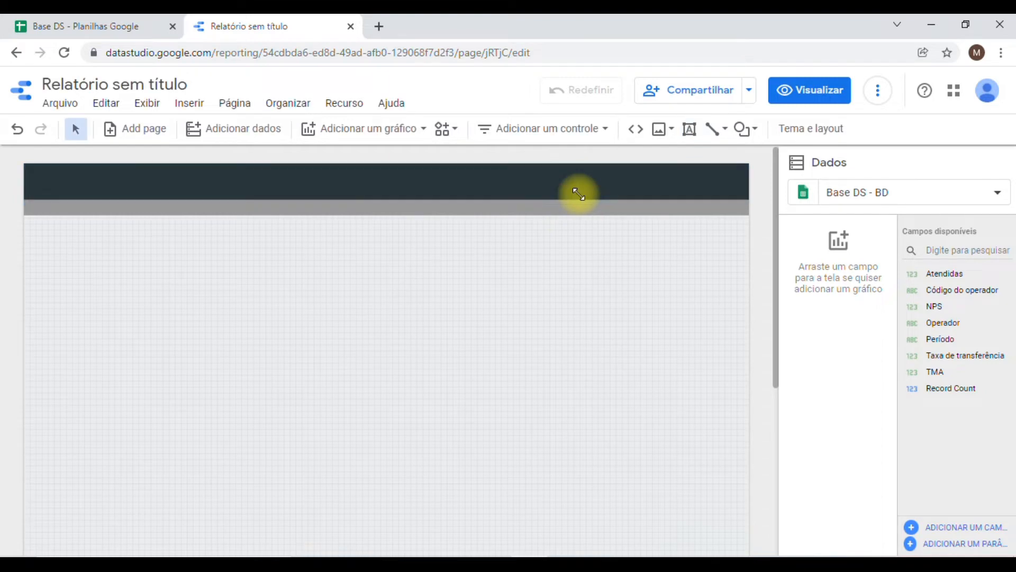
{"action": "key", "text": "Caps_Lock"}
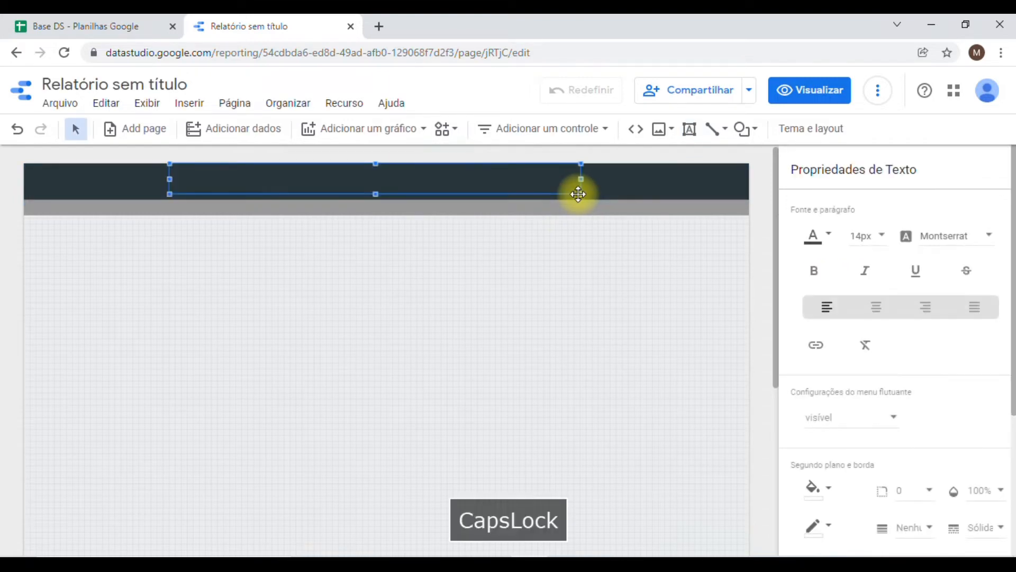
{"action": "type", "text": "R"}
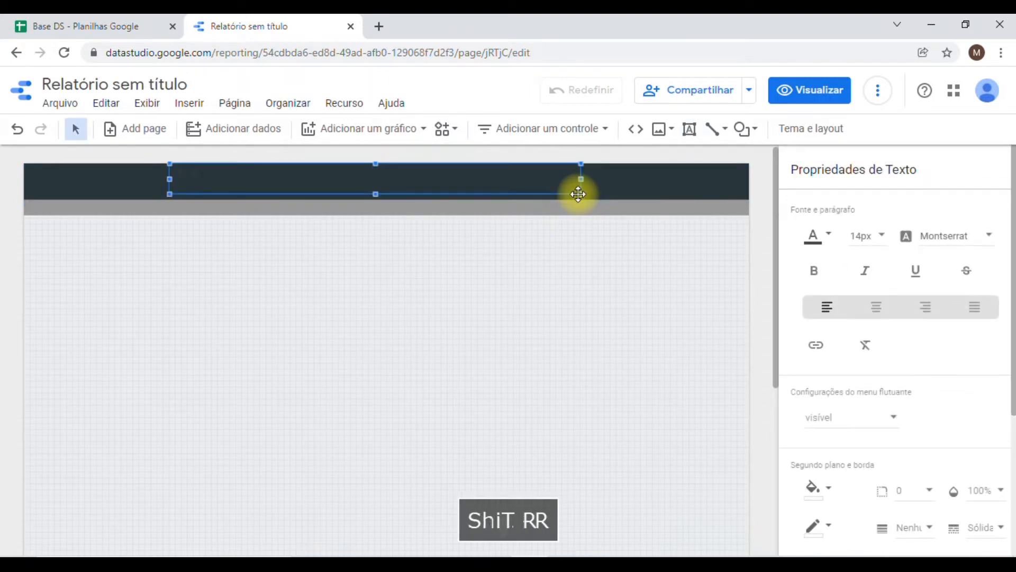
{"action": "type", "text": "elatór"}
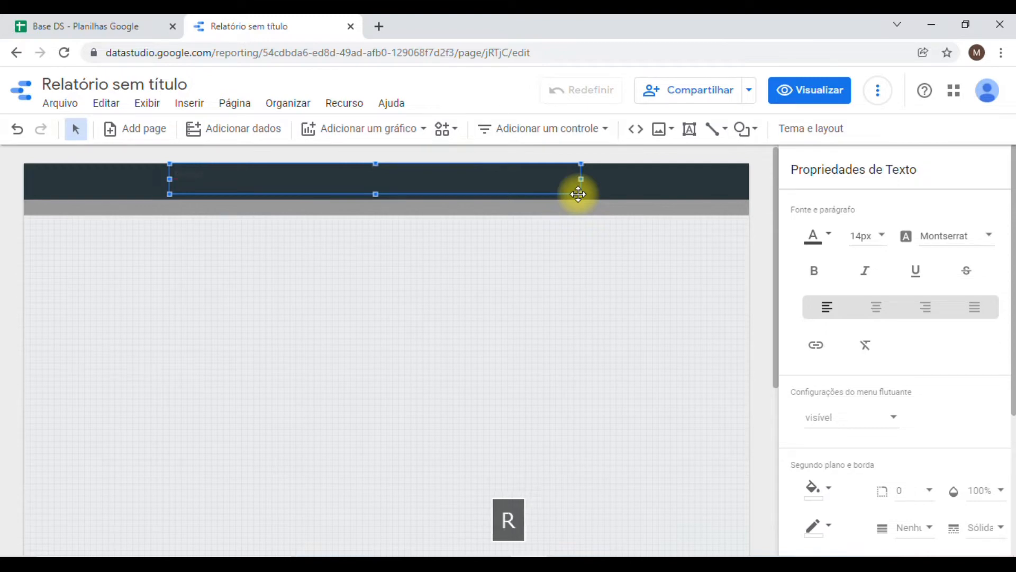
{"action": "type", "text": "io de Ve"}
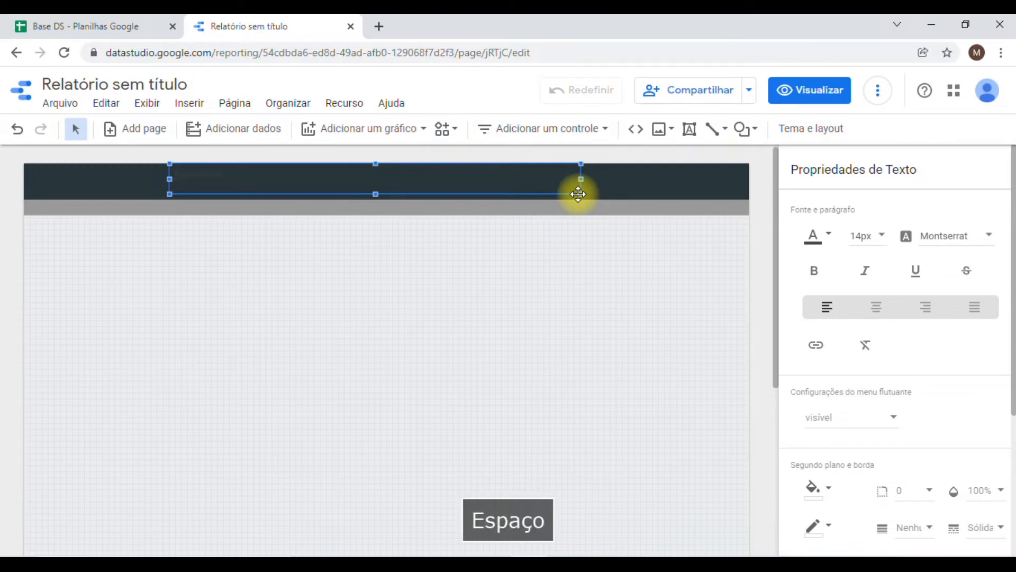
{"action": "type", "text": "ste"}
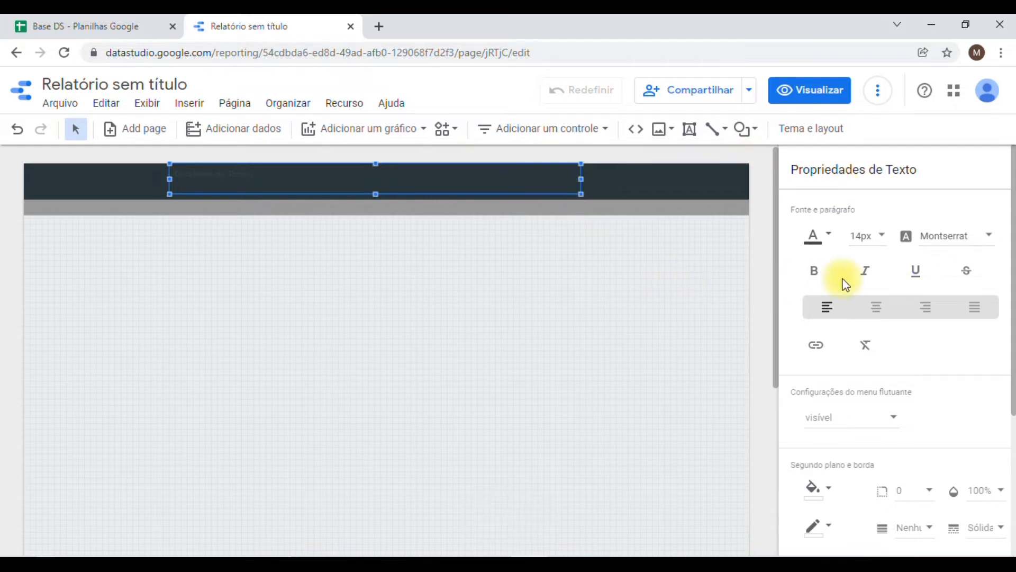
- Change the header title's font colour to white
{"action": "triple_click", "coordinate": [234, 171]}
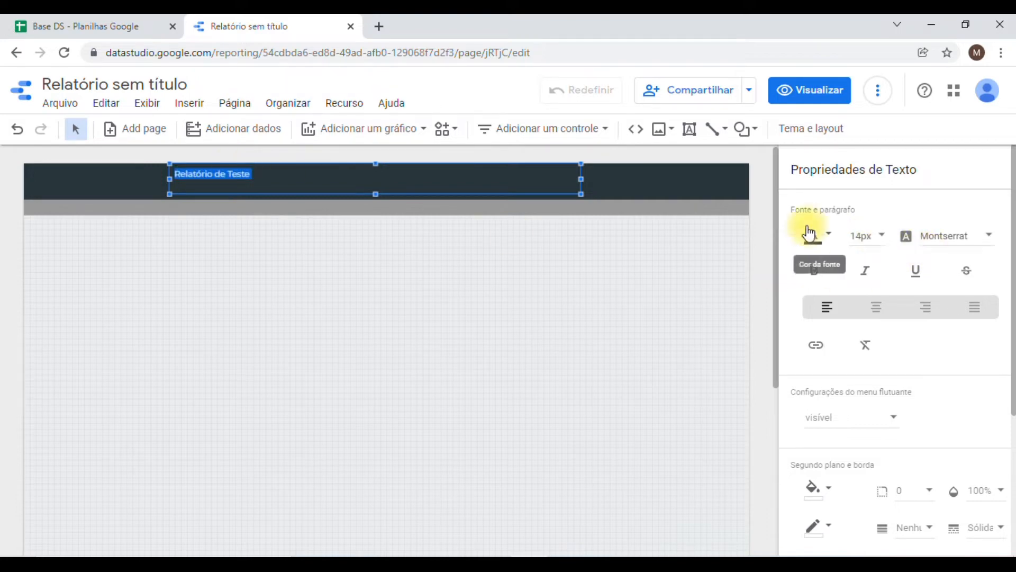
{"action": "left_click", "coordinate": [808, 233]}
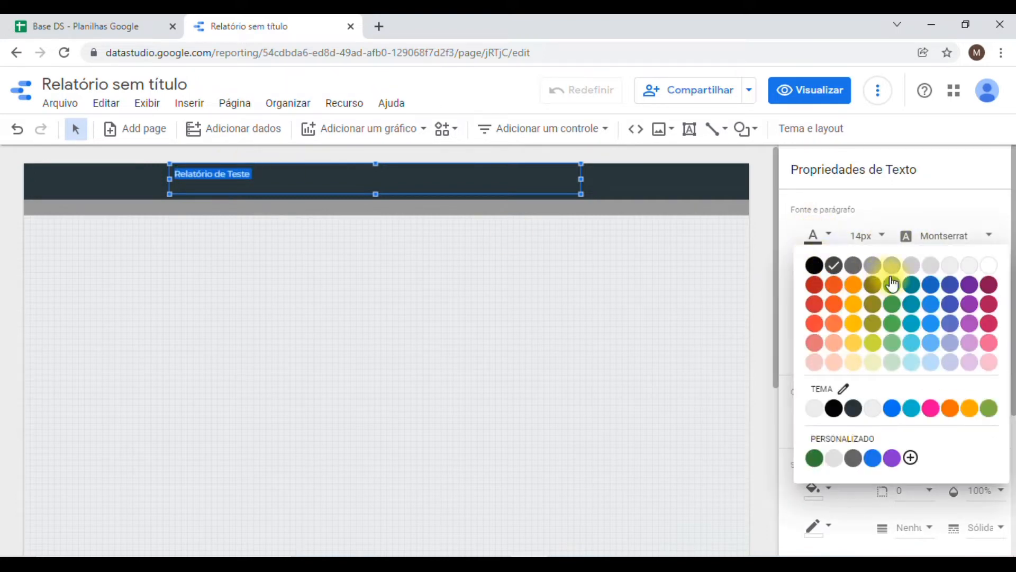
{"action": "left_click", "coordinate": [988, 265]}
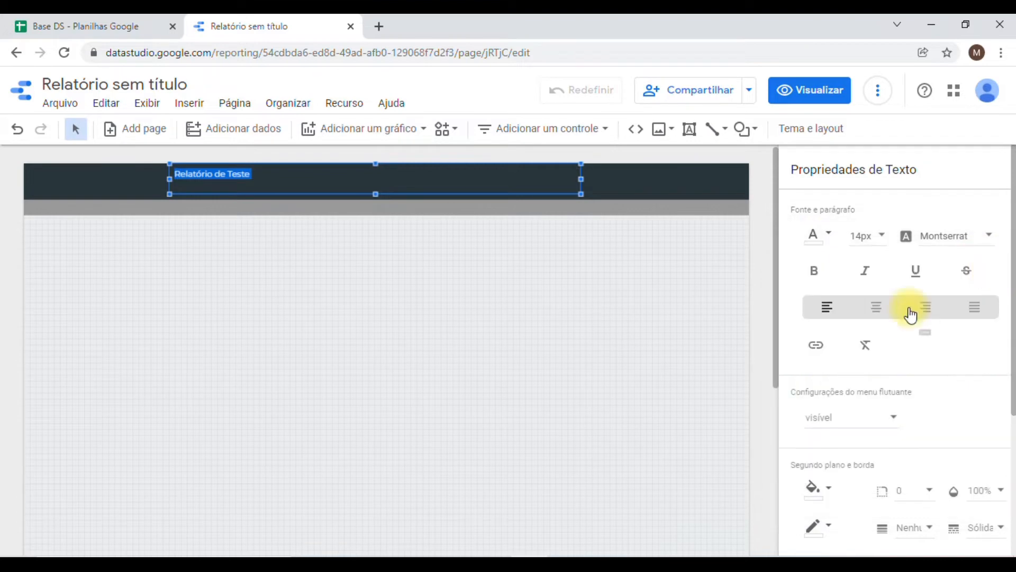
- Centre the header title within its text box and make it bold
{"action": "left_click", "coordinate": [876, 306]}
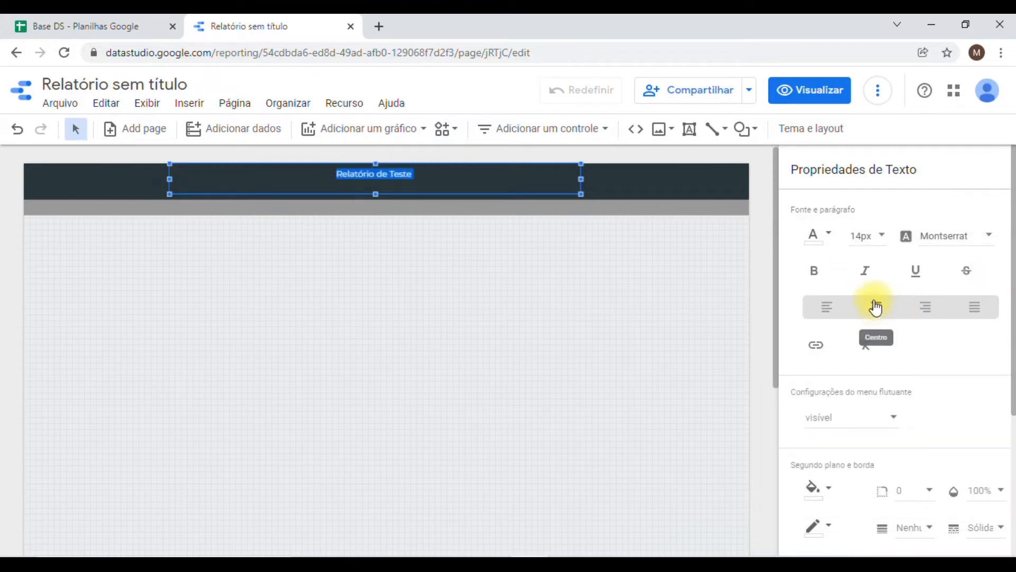
{"action": "left_click", "coordinate": [814, 275]}
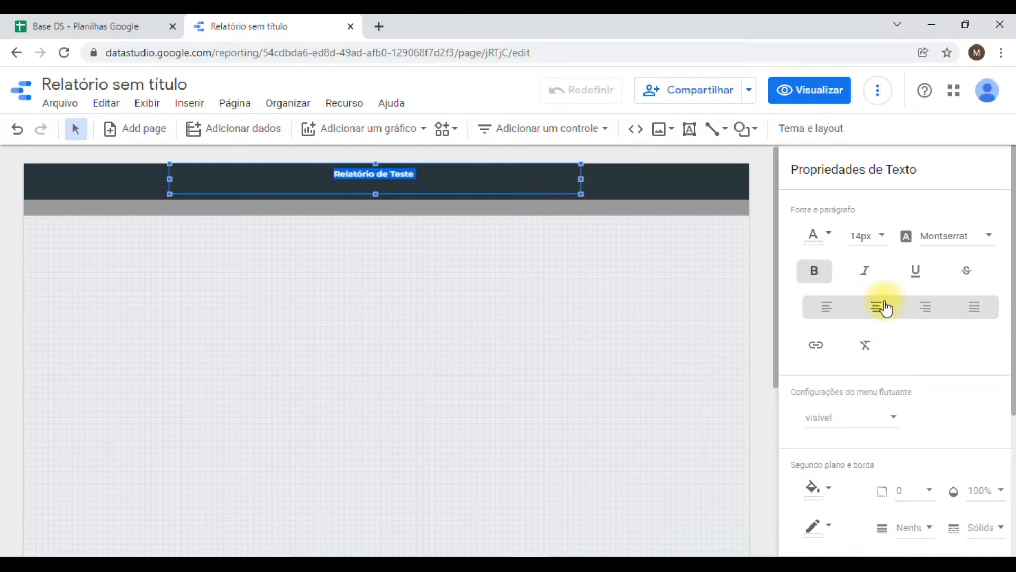
- Enlarge the header title's font, trying 28px and settling on 30px
{"action": "left_click", "coordinate": [871, 243]}
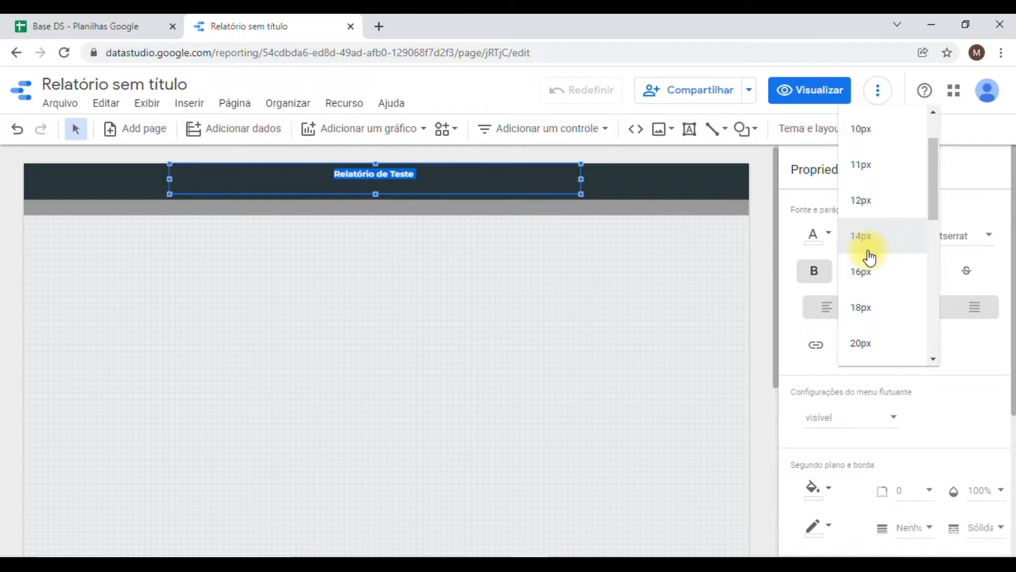
{"action": "scroll", "coordinate": [869, 258], "scroll_direction": "down", "scroll_amount": 2}
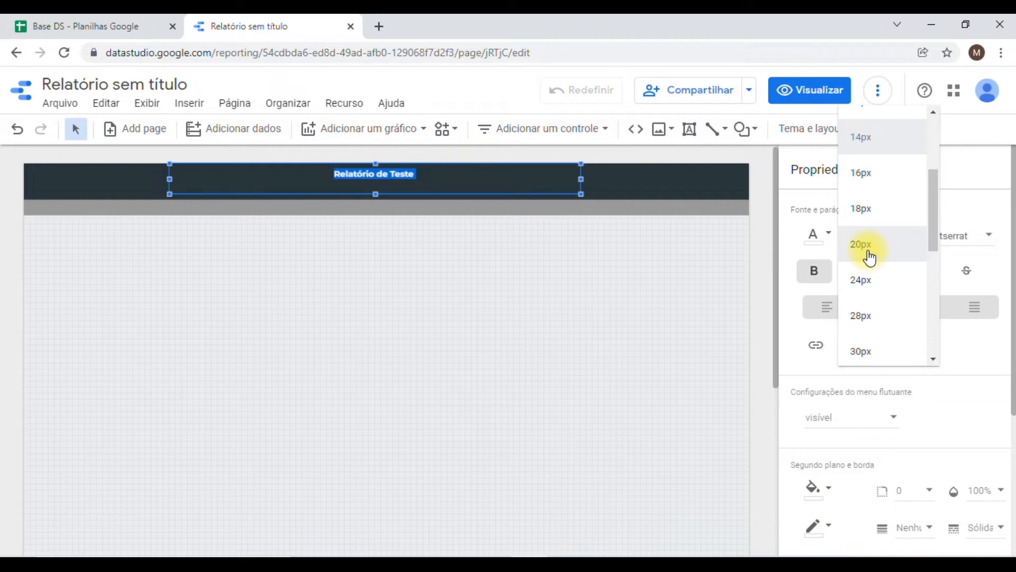
{"action": "scroll", "coordinate": [869, 257], "scroll_direction": "down", "scroll_amount": 5}
{"action": "scroll", "coordinate": [869, 258], "scroll_direction": "up", "scroll_amount": 10}
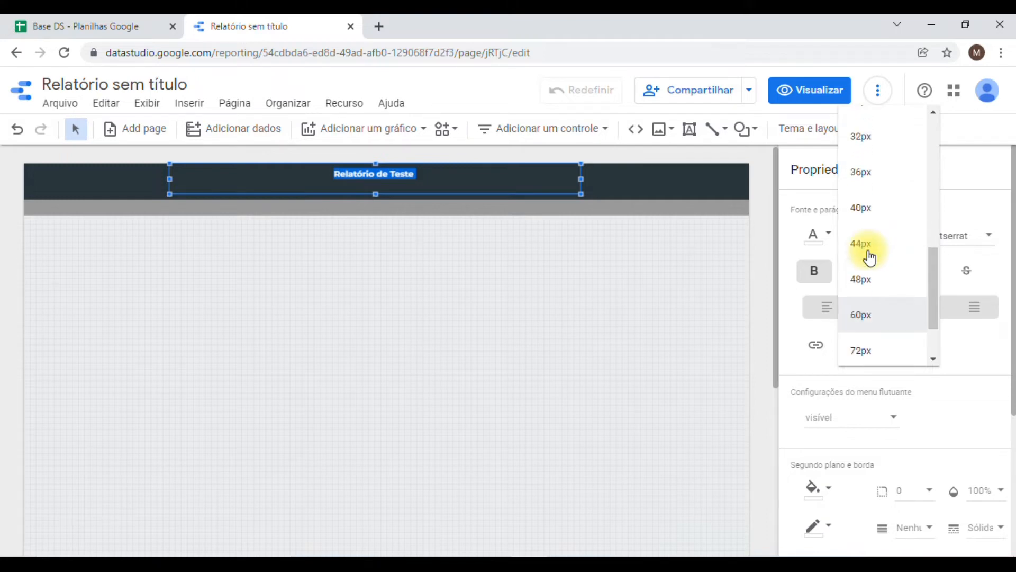
{"action": "scroll", "coordinate": [870, 258], "scroll_direction": "down", "scroll_amount": 5}
{"action": "scroll", "coordinate": [870, 258], "scroll_direction": "up", "scroll_amount": 8}
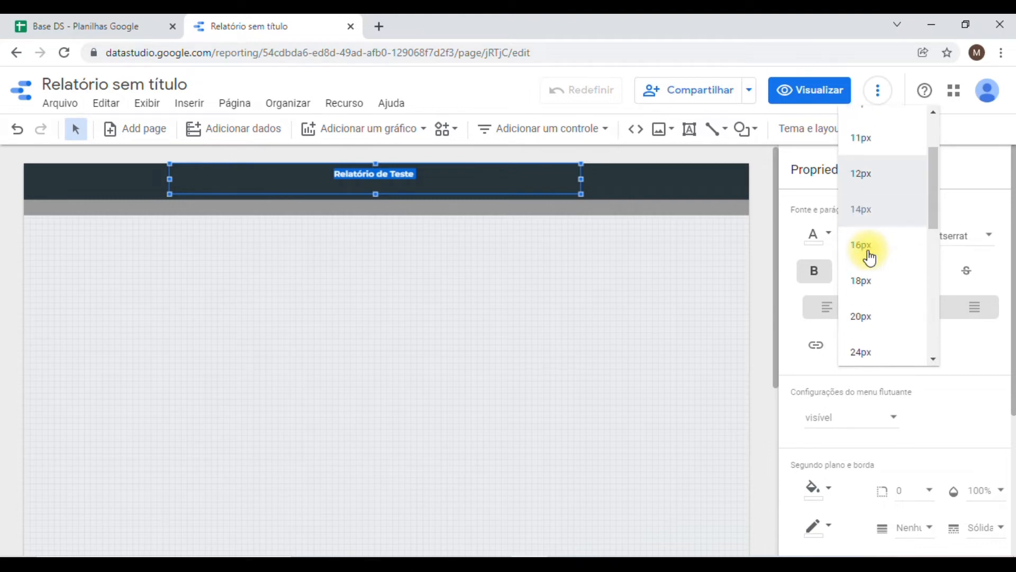
{"action": "scroll", "coordinate": [867, 256], "scroll_direction": "down", "scroll_amount": 2}
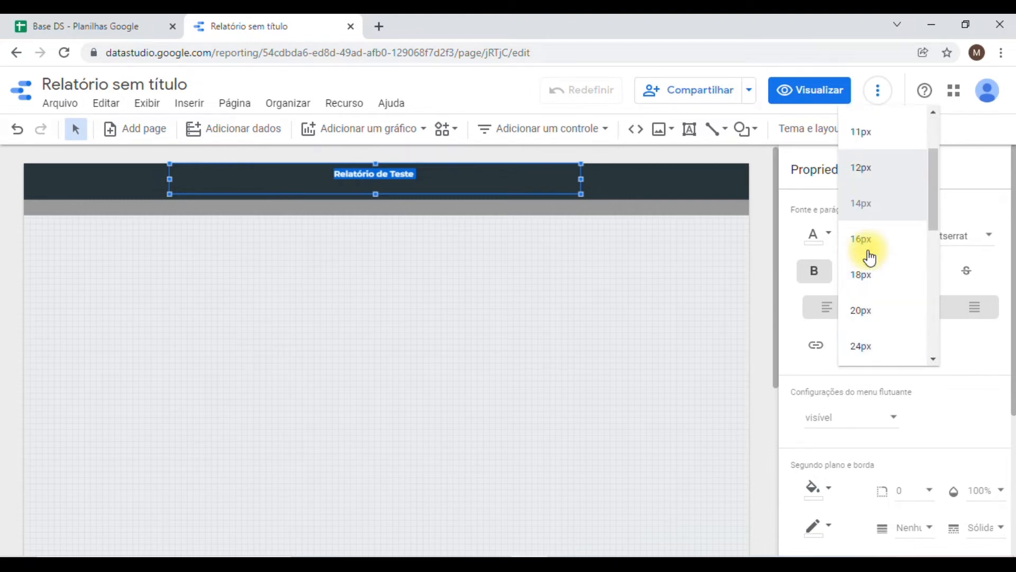
{"action": "scroll", "coordinate": [893, 328], "scroll_direction": "down", "scroll_amount": 3}
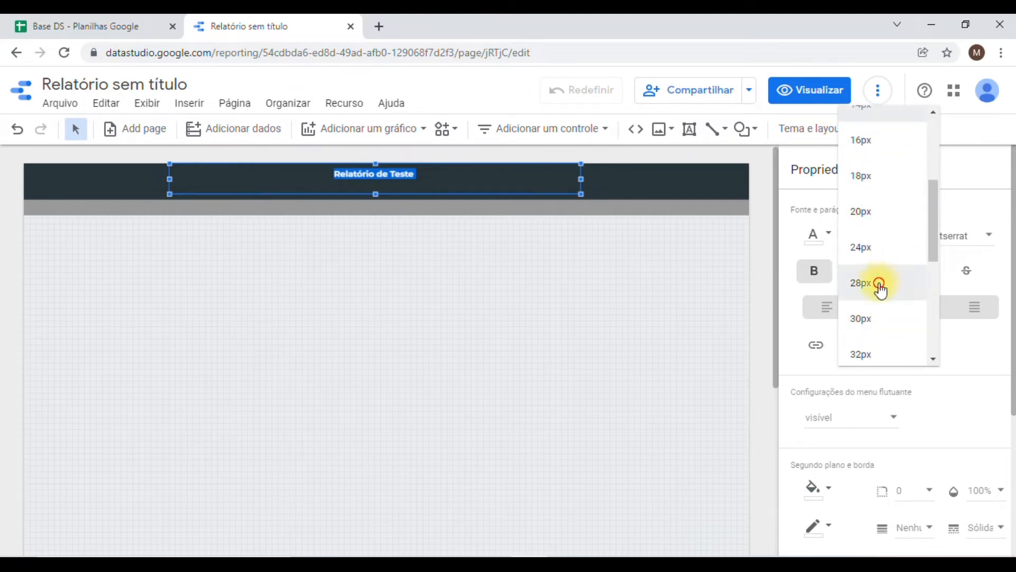
{"action": "left_click", "coordinate": [880, 286]}
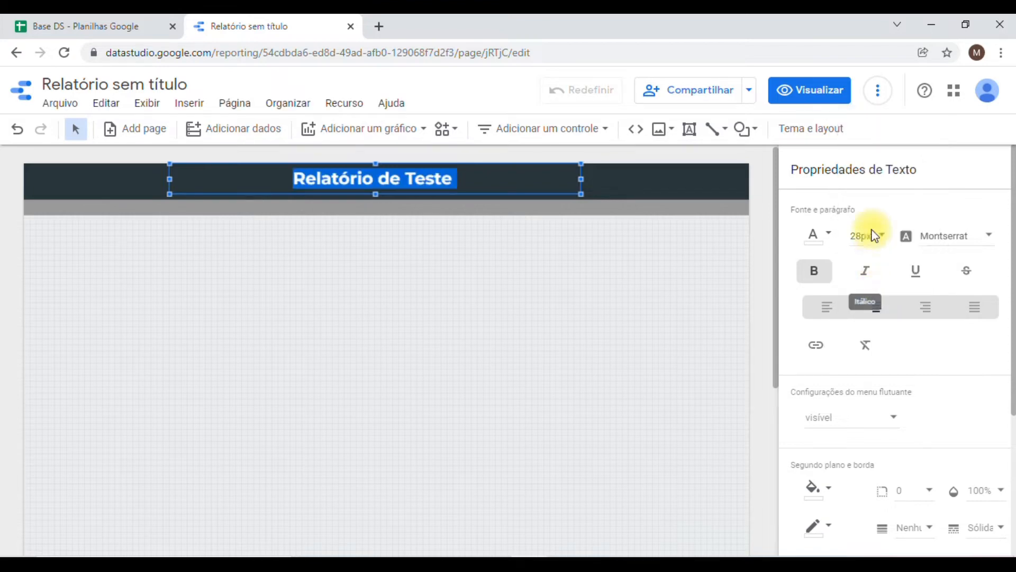
{"action": "left_click", "coordinate": [877, 235]}
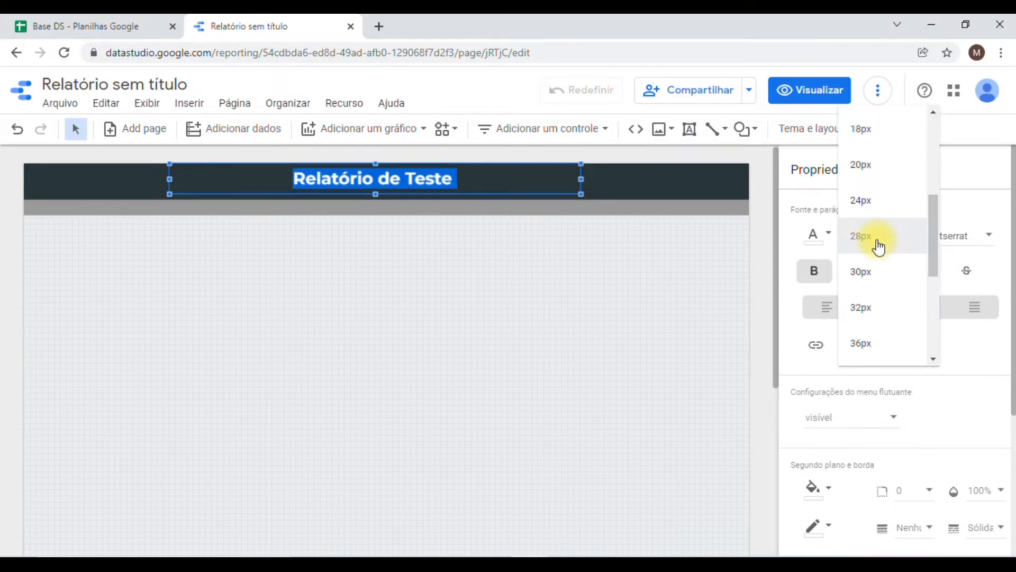
{"action": "left_click", "coordinate": [880, 273]}
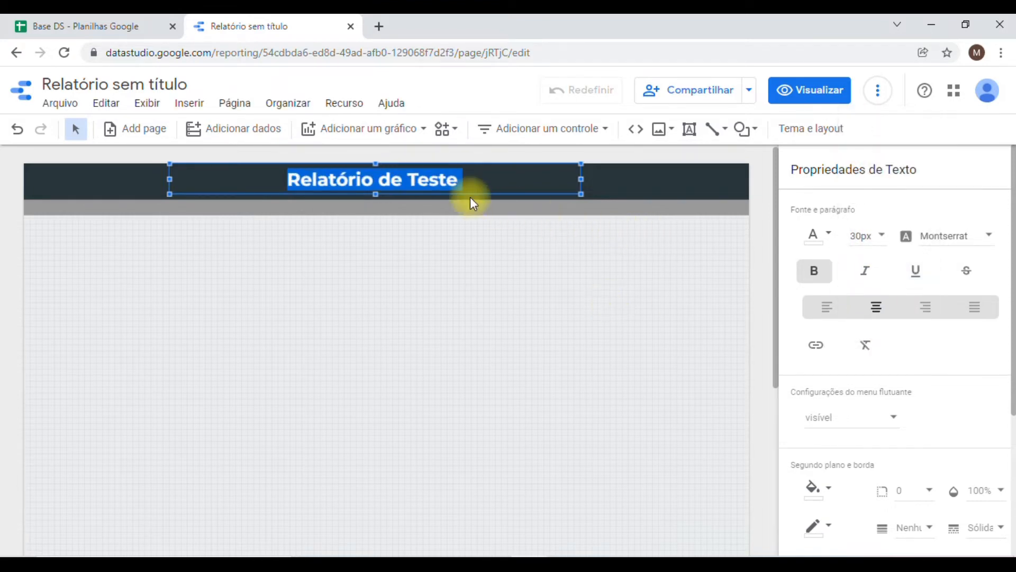
- Shift the title's text box slightly right to centre it on the header band, and change the title font to Oleo Script
{"action": "left_click", "coordinate": [456, 180]}
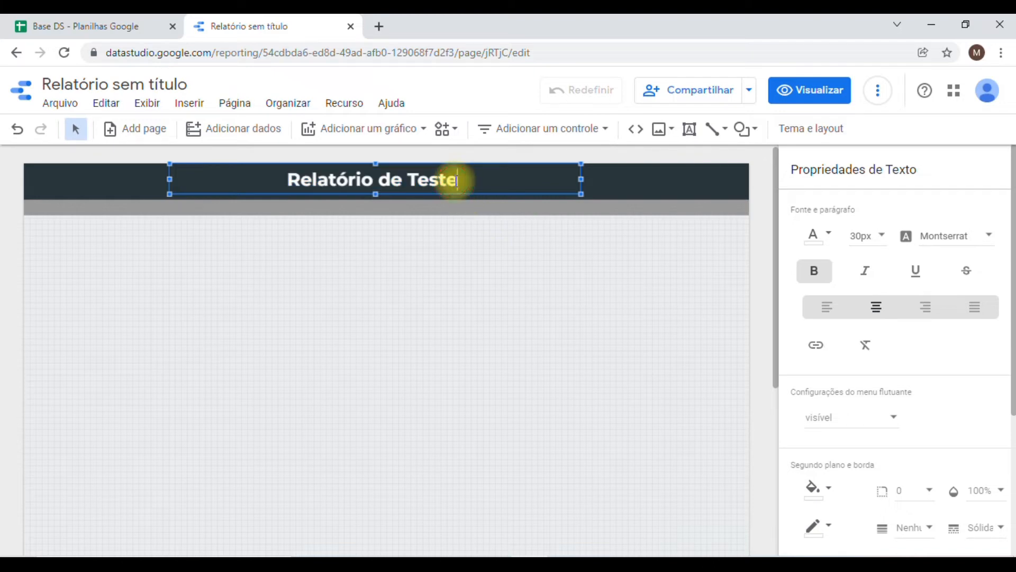
{"action": "left_click", "coordinate": [404, 194]}
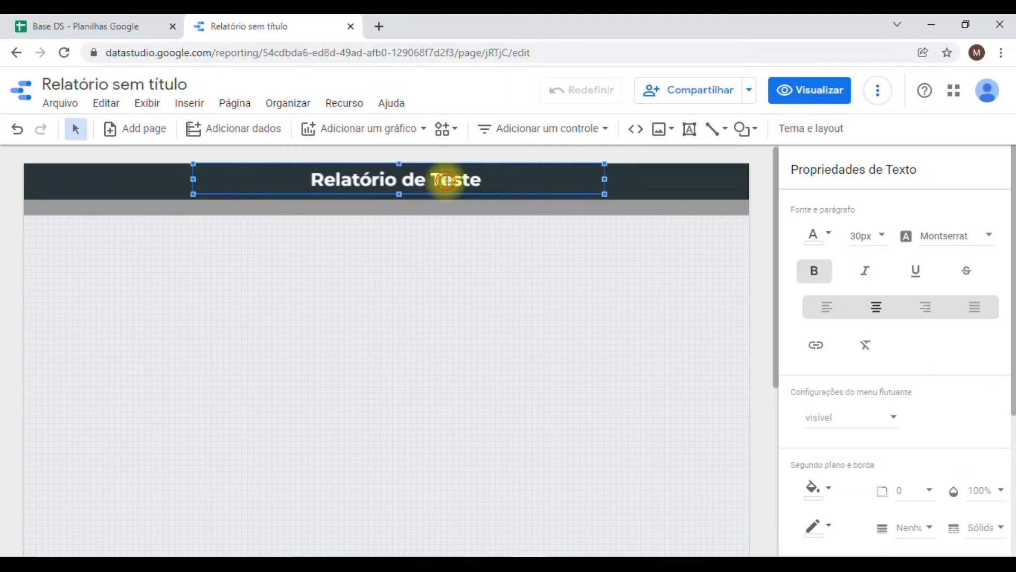
{"action": "triple_click", "coordinate": [447, 180]}
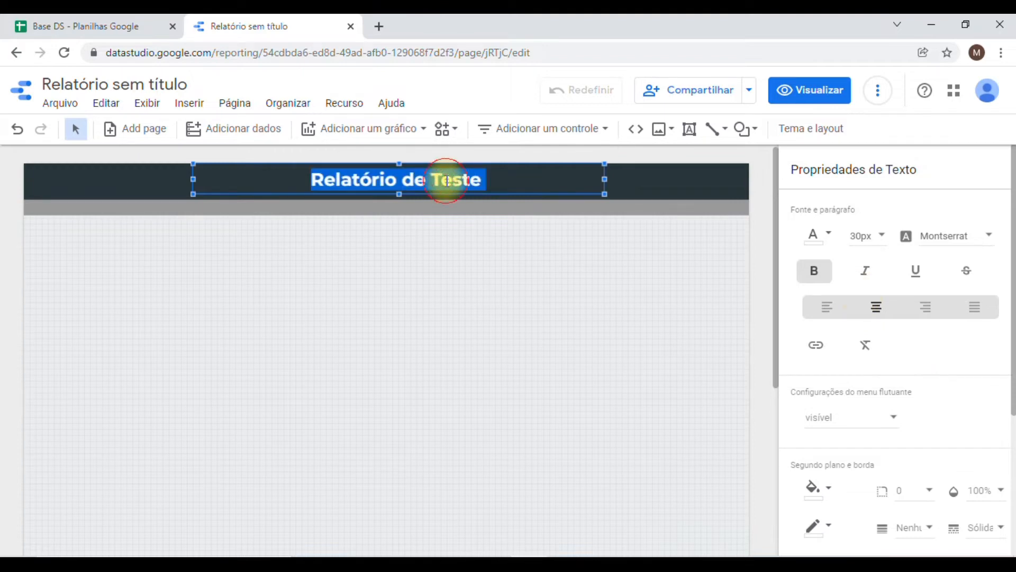
{"action": "left_click", "coordinate": [959, 241]}
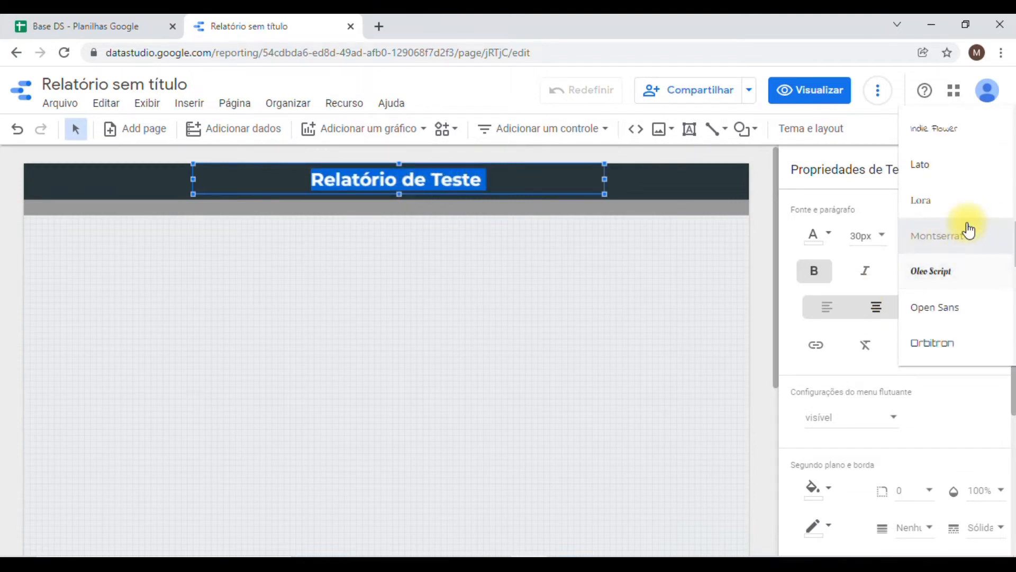
{"action": "left_click", "coordinate": [961, 279]}
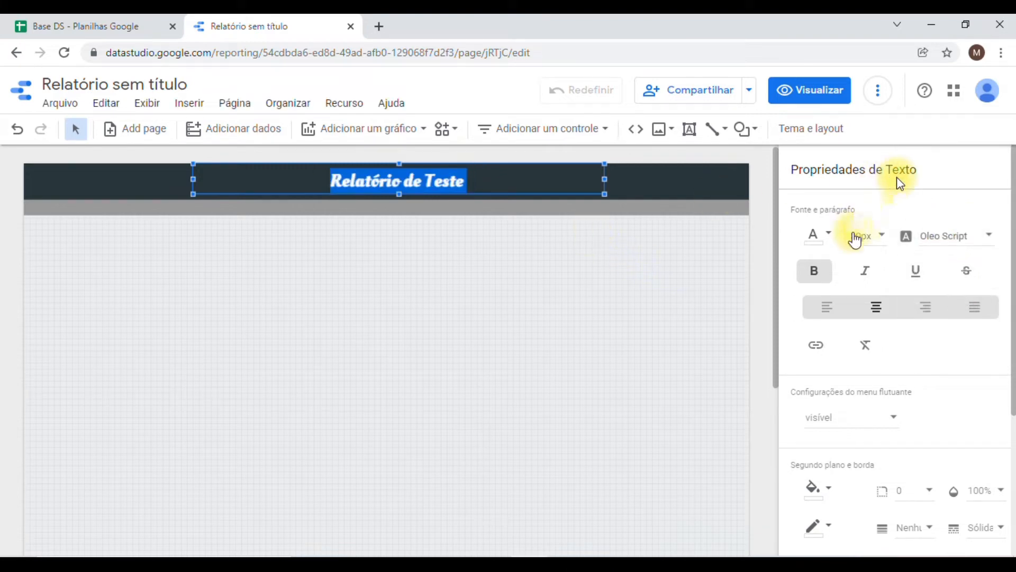
- Set the header title's font size to 36px and deselect the text box
{"action": "left_click", "coordinate": [868, 244]}
{"action": "scroll", "coordinate": [864, 272], "scroll_direction": "down", "scroll_amount": 2}
{"action": "scroll", "coordinate": [880, 220], "scroll_direction": "up", "scroll_amount": 1}
{"action": "left_click", "coordinate": [880, 220]}
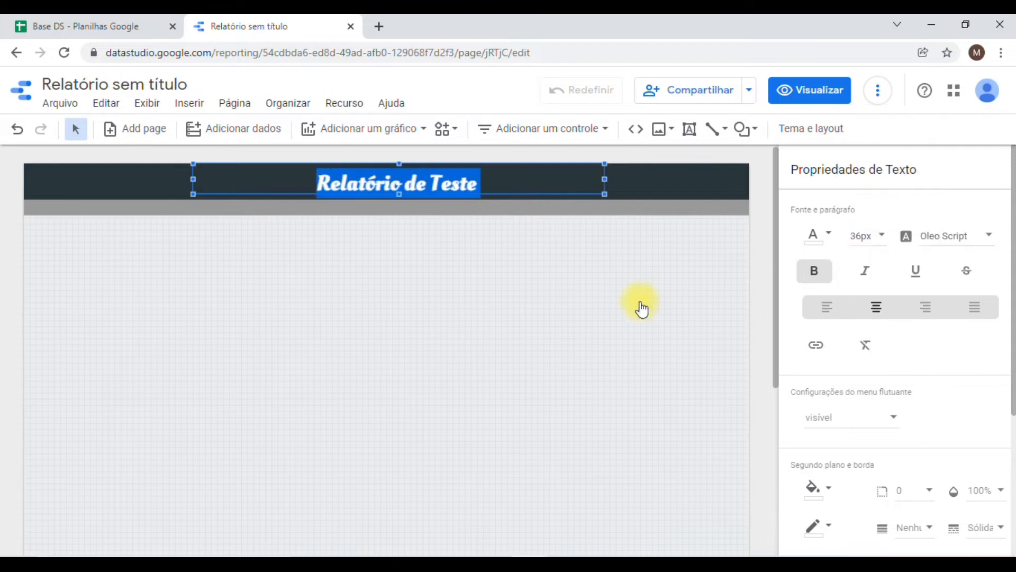
{"action": "left_click", "coordinate": [464, 246]}
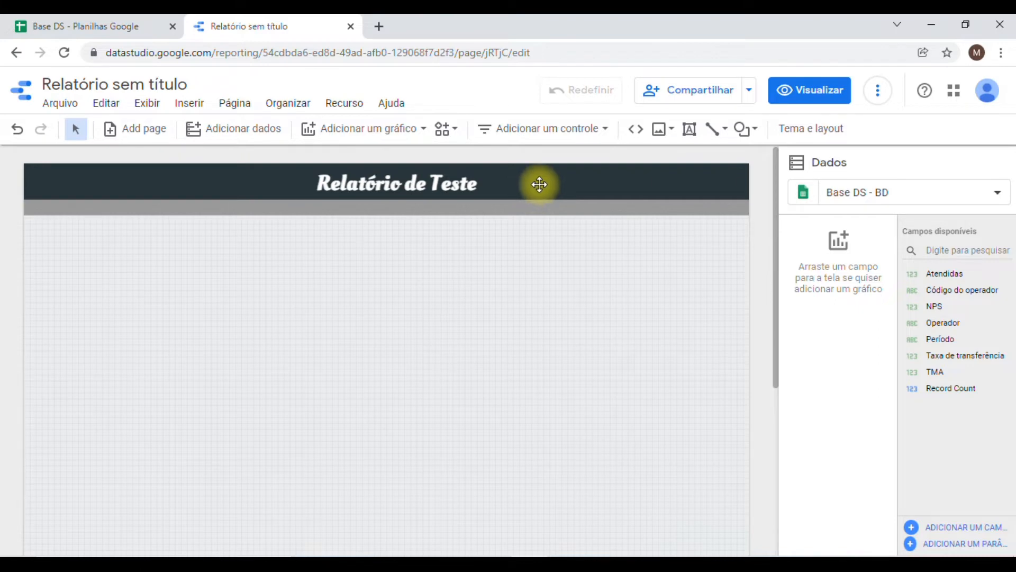
- Search Google Images for "relatório png" in a new browser tab and filter the results to transparent images
{"action": "left_click", "coordinate": [379, 26]}
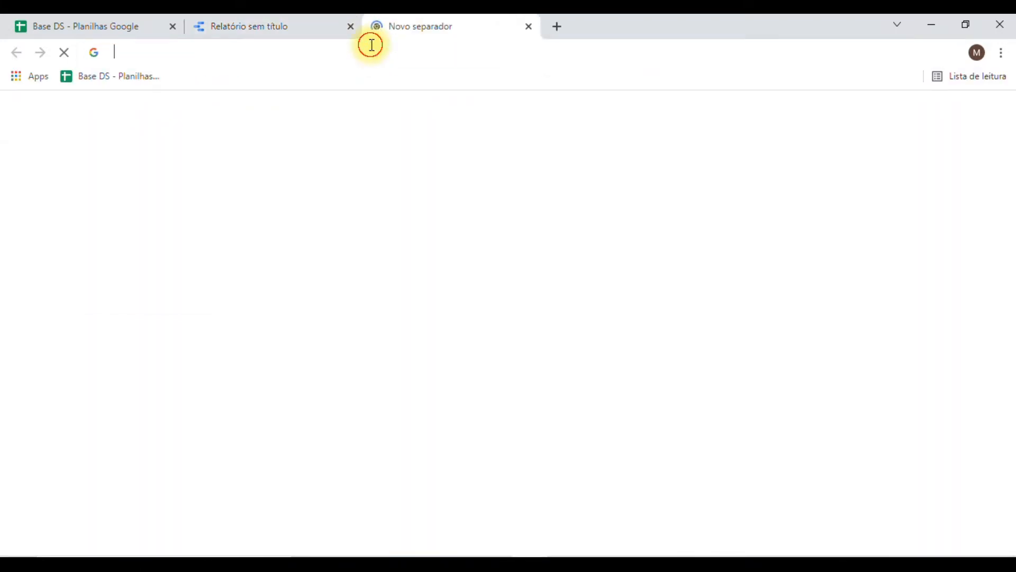
{"action": "left_click", "coordinate": [371, 44]}
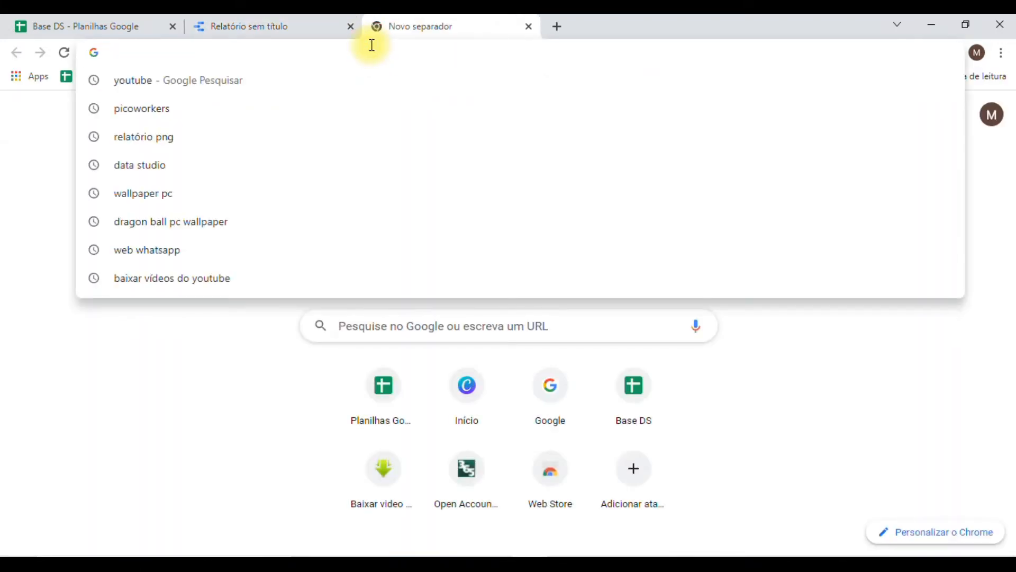
{"action": "left_click", "coordinate": [190, 139]}
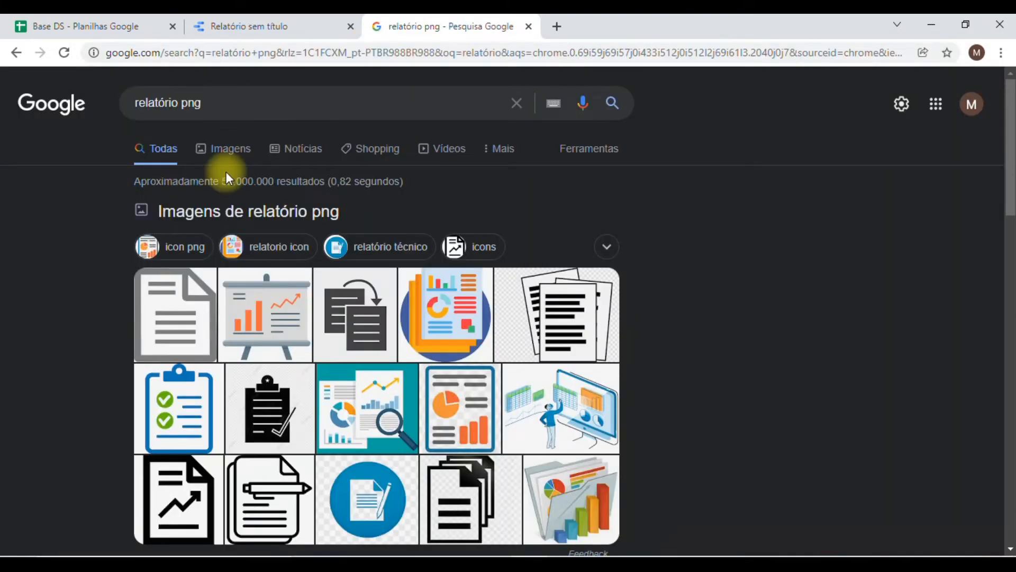
{"action": "left_click", "coordinate": [227, 143]}
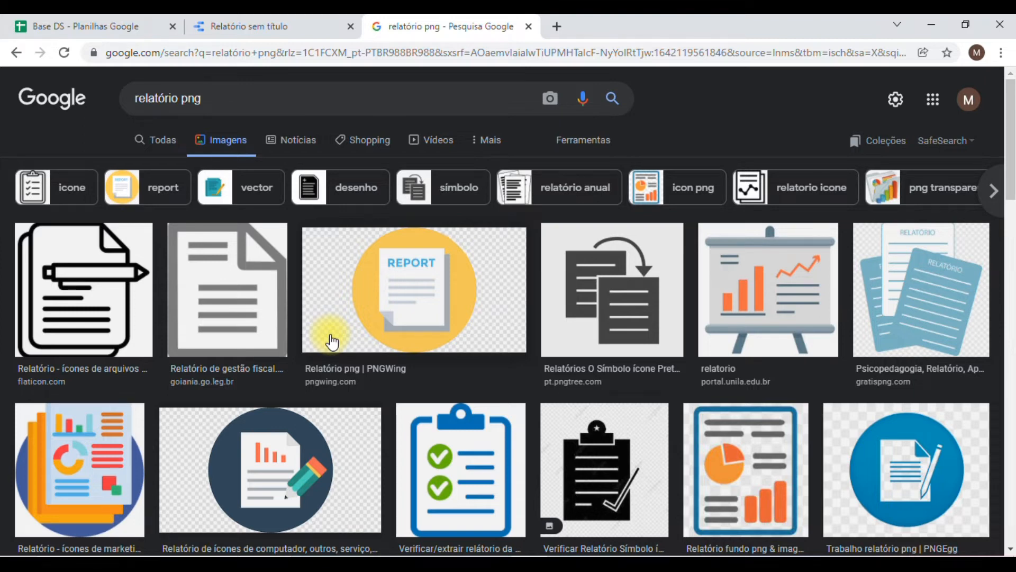
{"action": "left_click", "coordinate": [584, 141]}
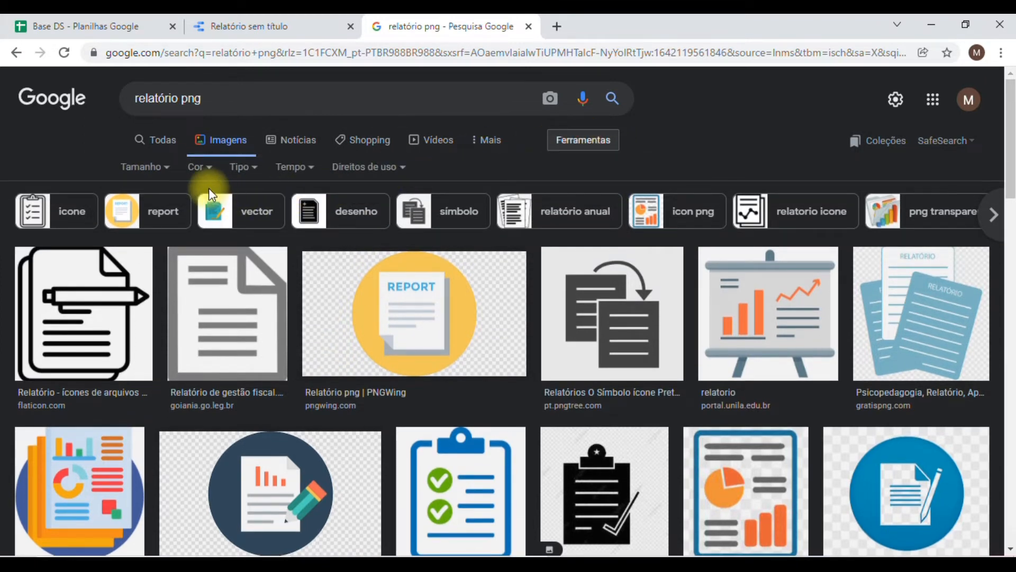
{"action": "left_click", "coordinate": [208, 168]}
{"action": "left_click", "coordinate": [227, 237]}
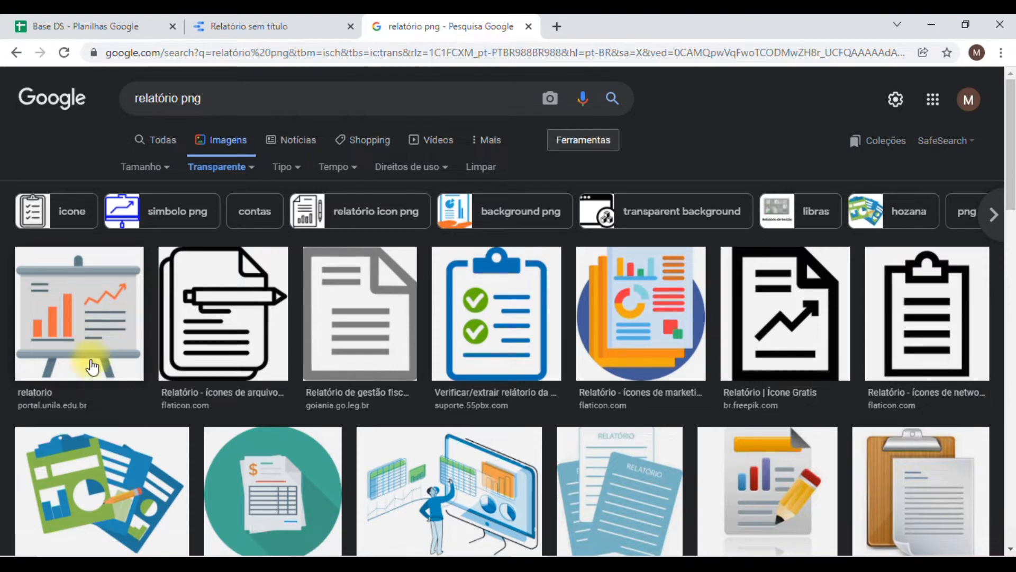
- Save the presentation-board image with the orange bar chart to the desktop as relat
{"action": "left_click", "coordinate": [98, 346]}
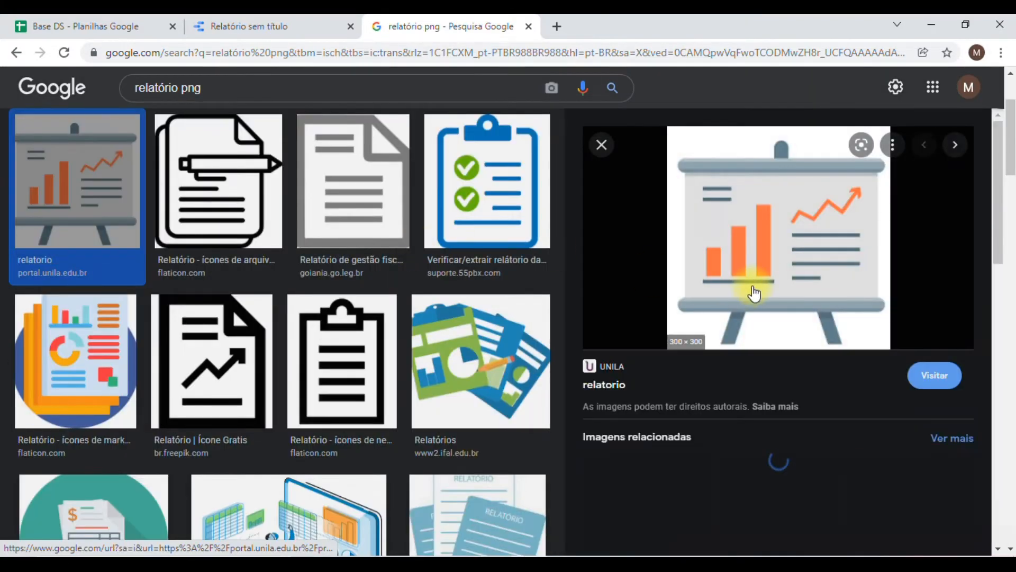
{"action": "right_click", "coordinate": [781, 217]}
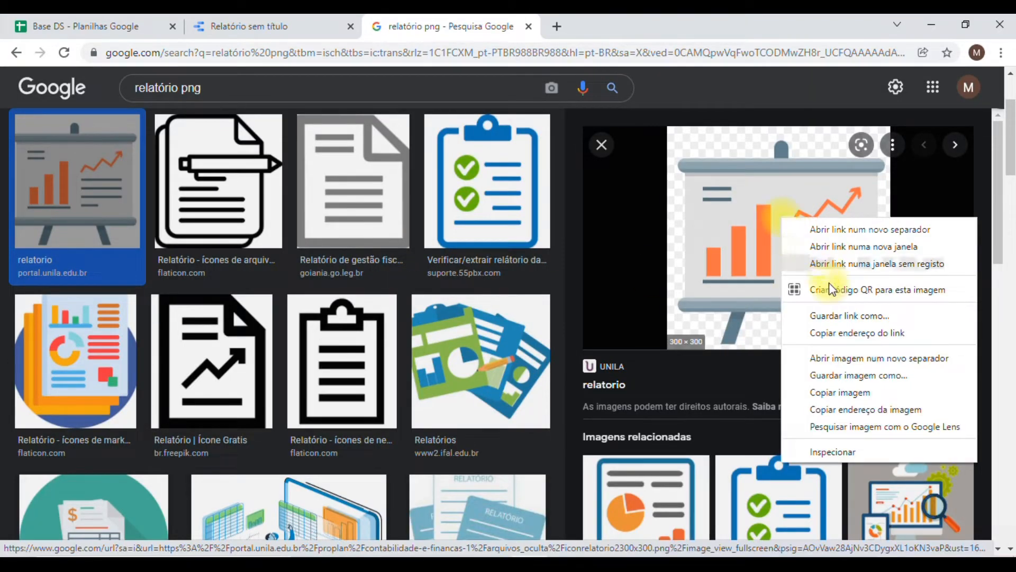
{"action": "left_click", "coordinate": [873, 374]}
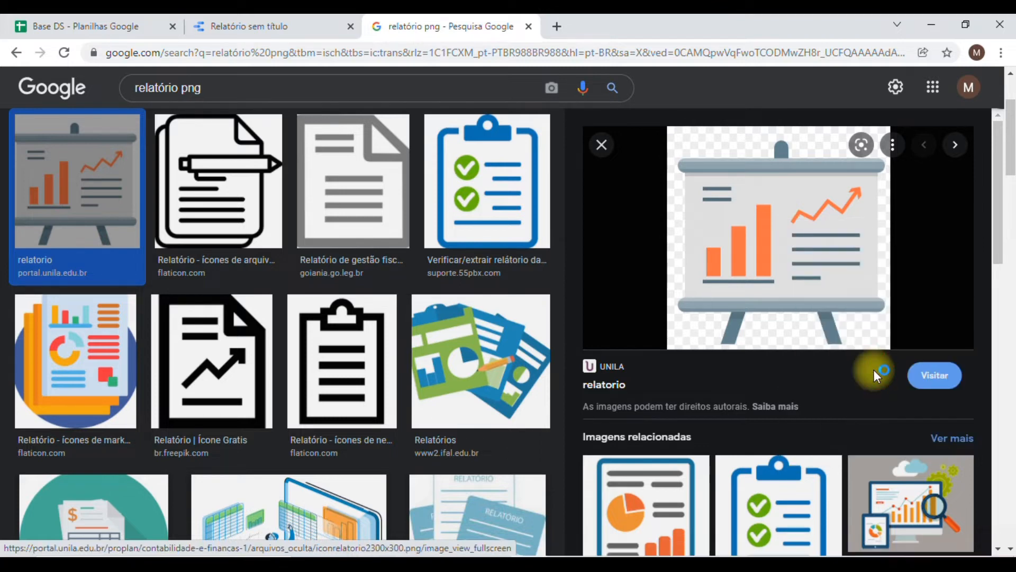
- Switch back to the Data Studio report and upload the relat image from the desktop onto the page
{"action": "left_click", "coordinate": [278, 19]}
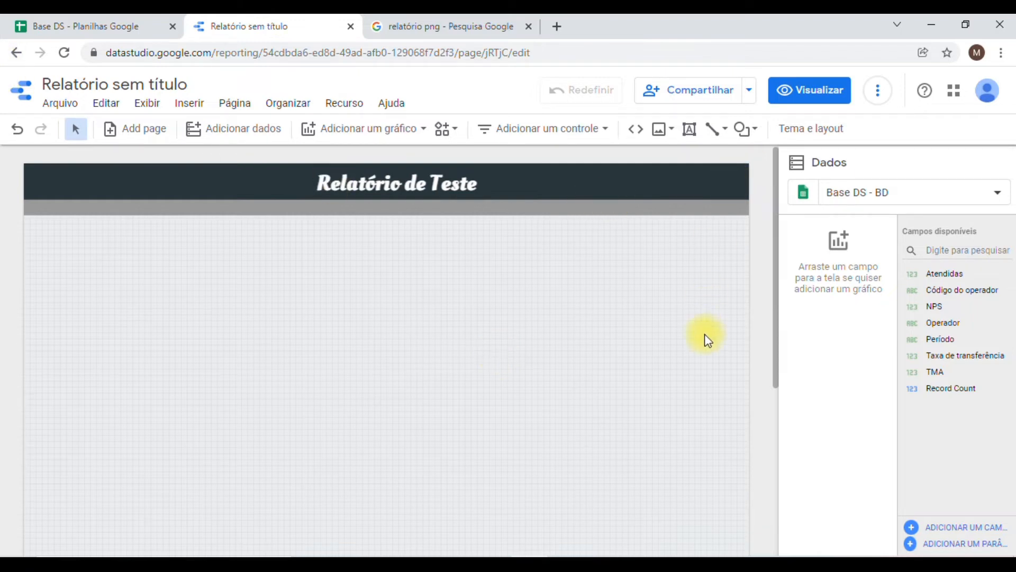
{"action": "left_click", "coordinate": [665, 130]}
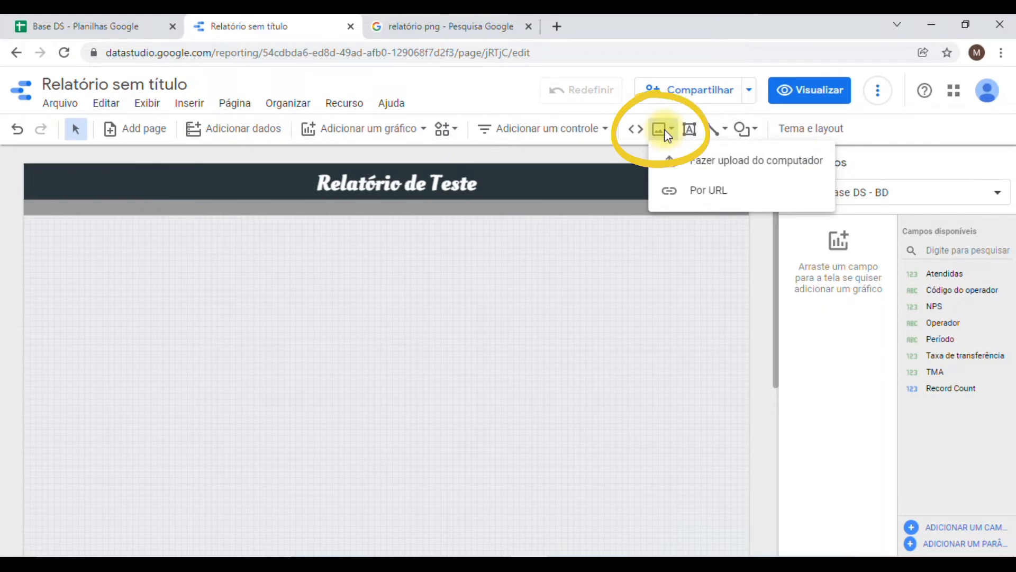
{"action": "left_click", "coordinate": [736, 169]}
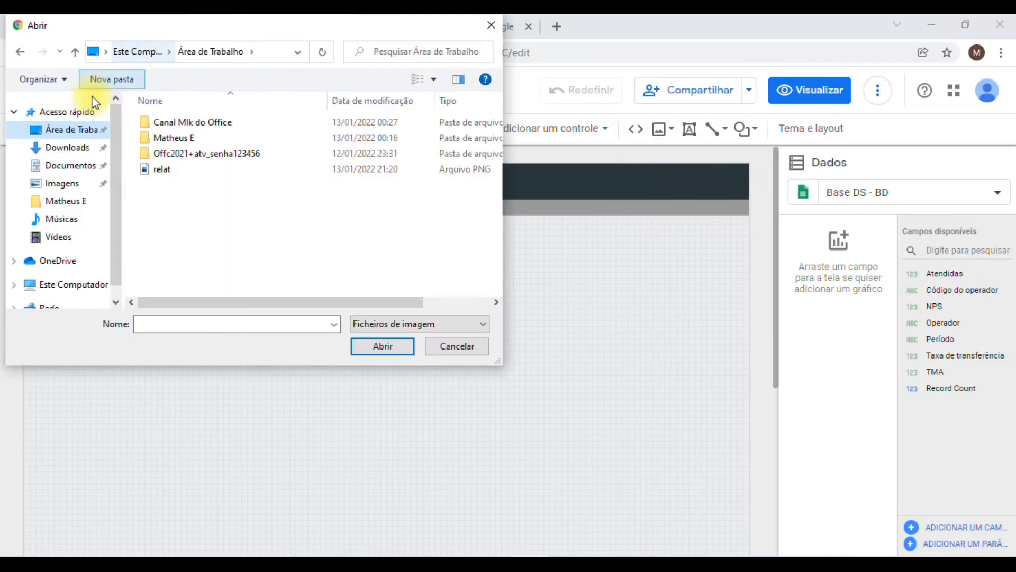
{"action": "mouse_move", "coordinate": [153, 25]}
{"action": "left_mouse_down"}
{"action": "mouse_move", "coordinate": [214, 97]}
{"action": "mouse_move", "coordinate": [150, 70]}
{"action": "mouse_move", "coordinate": [165, 38]}
{"action": "left_mouse_up"}
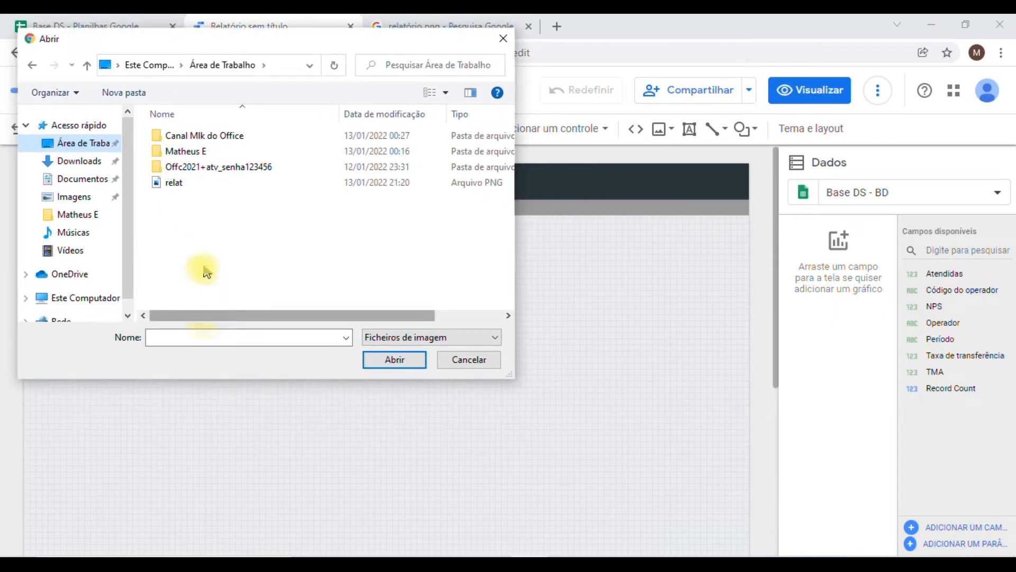
{"action": "left_click", "coordinate": [194, 184]}
{"action": "left_click", "coordinate": [390, 360]}
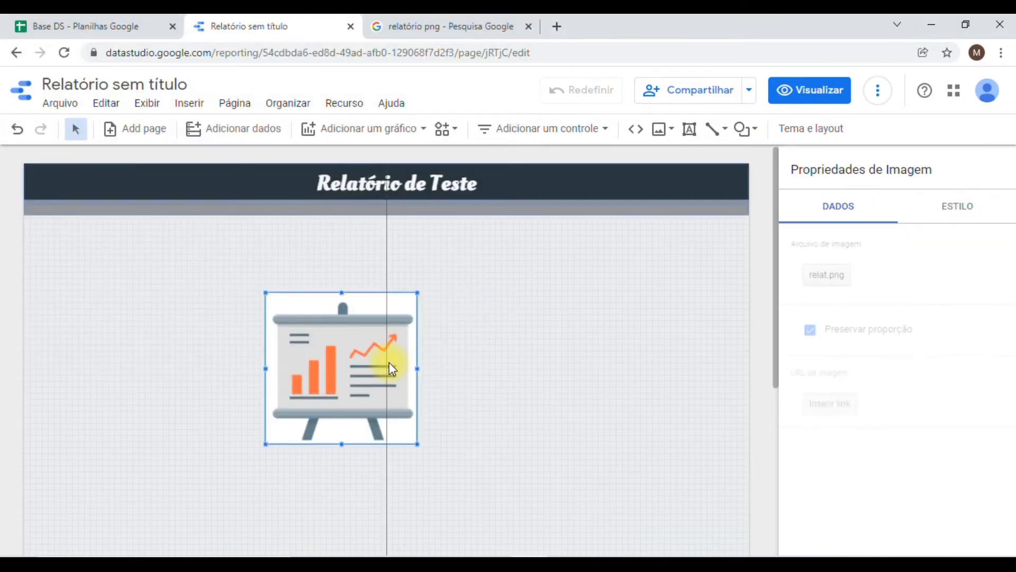
- Move the presentation-board image up so it overlaps the header bands just left of the title
{"action": "left_click_drag", "start_coordinate": [316, 339], "coordinate": [248, 245]}
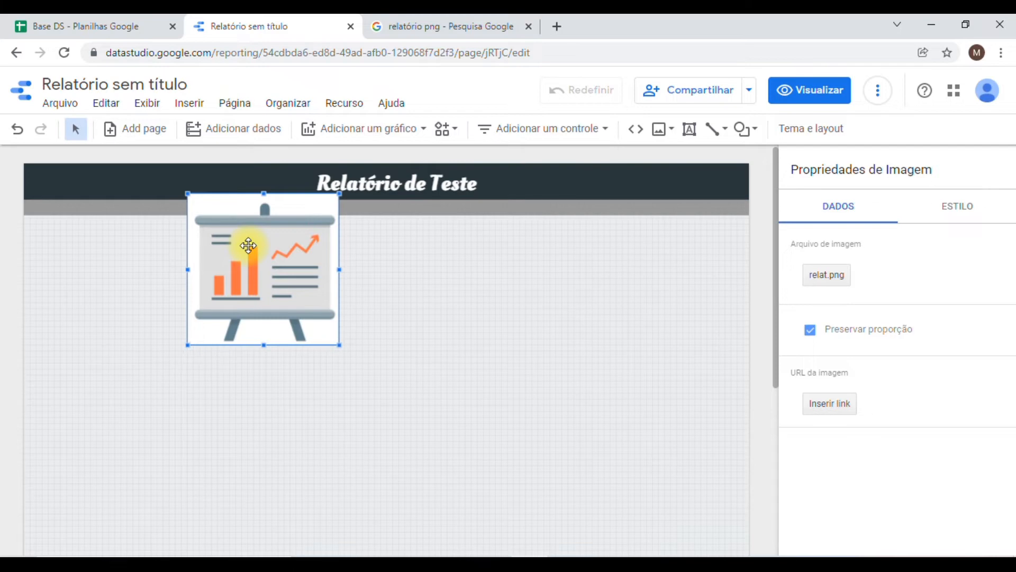
{"action": "left_click_drag", "start_coordinate": [249, 245], "coordinate": [228, 230]}
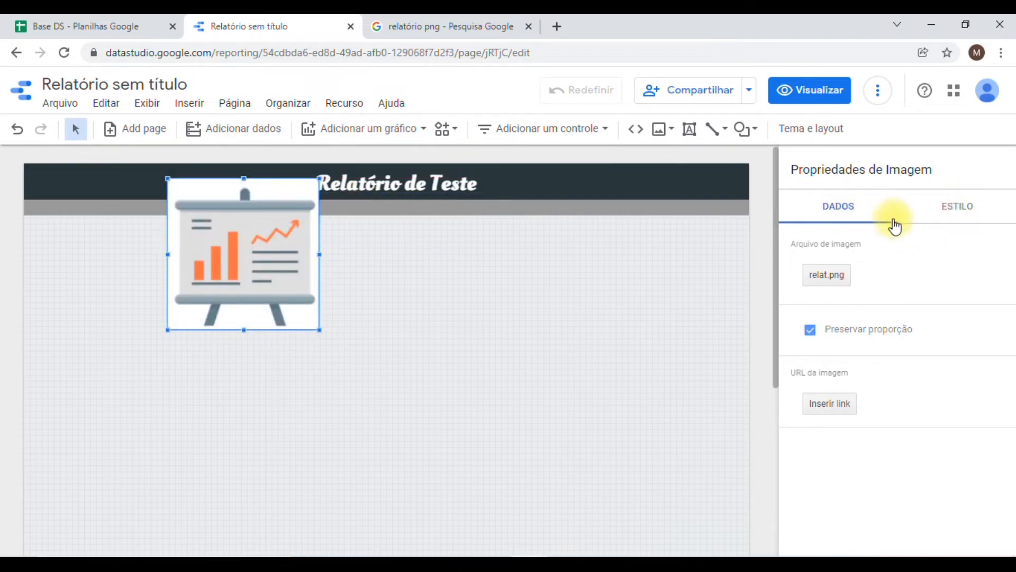
- Make the presentation-board image's background fully transparent with the custom colour #ffffff00
{"action": "left_click", "coordinate": [959, 208]}
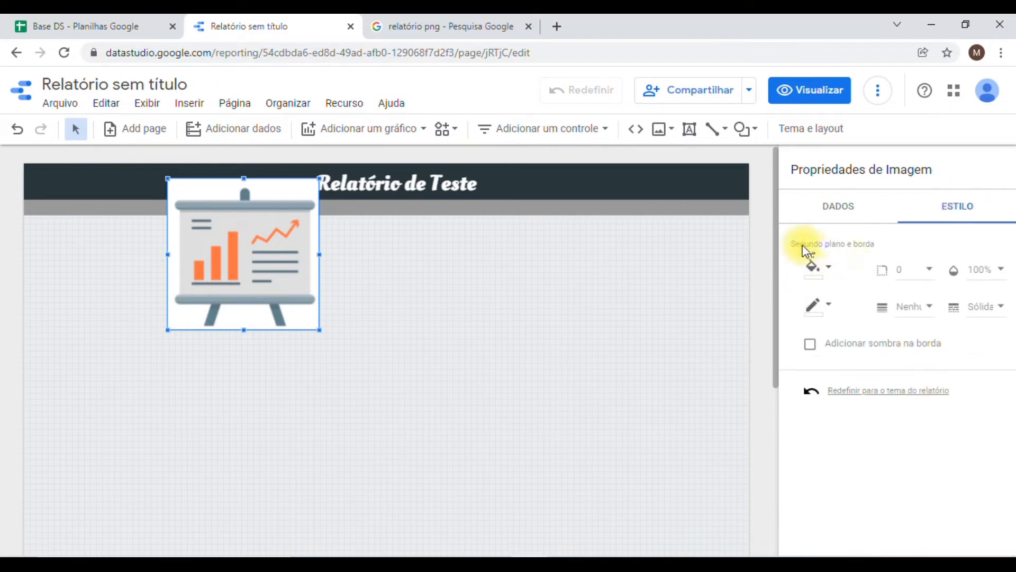
{"action": "left_click", "coordinate": [826, 268]}
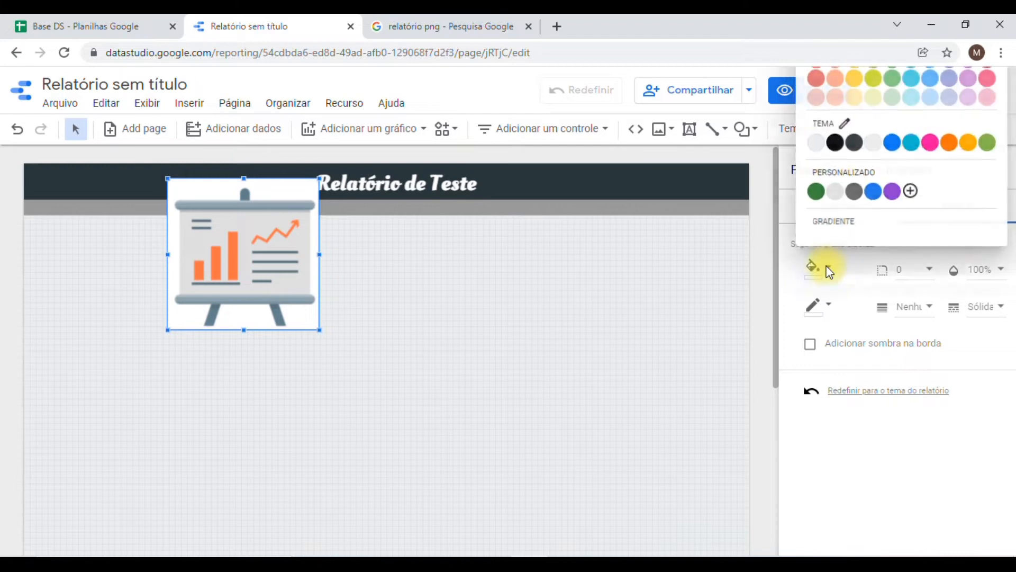
{"action": "left_click", "coordinate": [911, 193]}
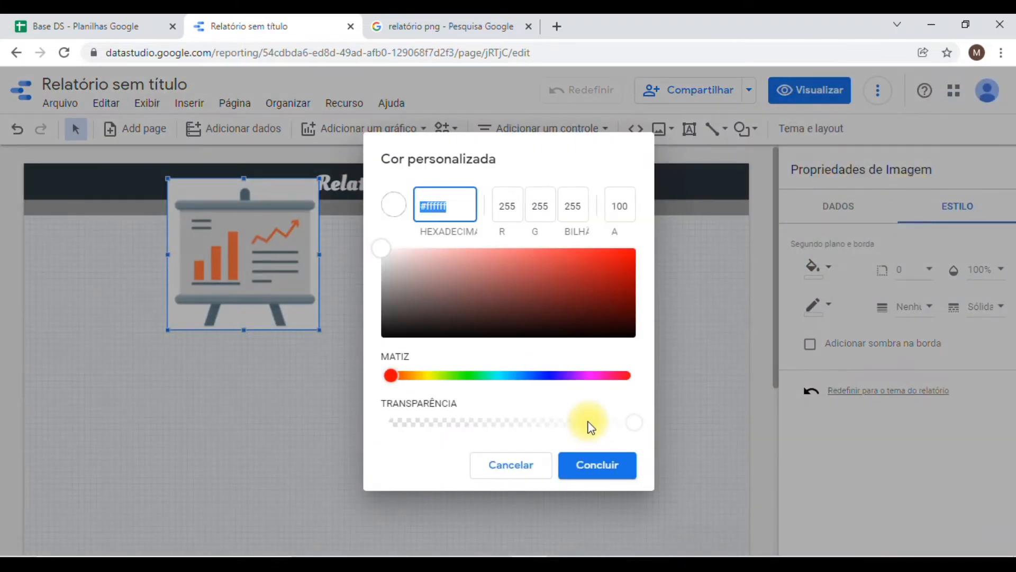
{"action": "left_click_drag", "start_coordinate": [589, 422], "coordinate": [384, 419]}
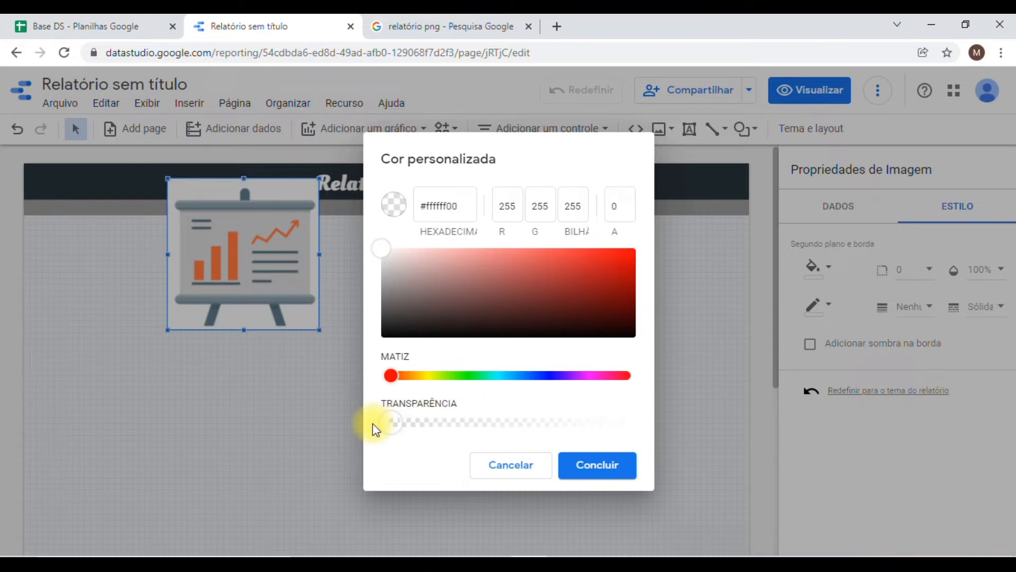
{"action": "left_click", "coordinate": [594, 466]}
- Shrink the presentation-board image to roughly the header's height and position it just right of the title Relatório de Teste
{"action": "left_click_drag", "start_coordinate": [259, 244], "coordinate": [224, 248]}
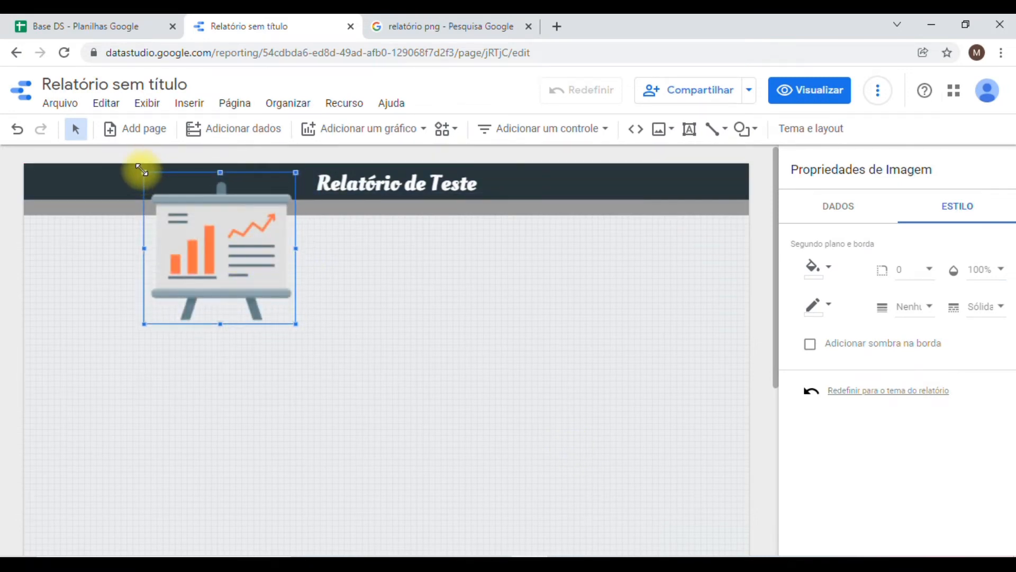
{"action": "left_click_drag", "start_coordinate": [142, 170], "coordinate": [490, 171]}
{"action": "key", "text": "Up"}
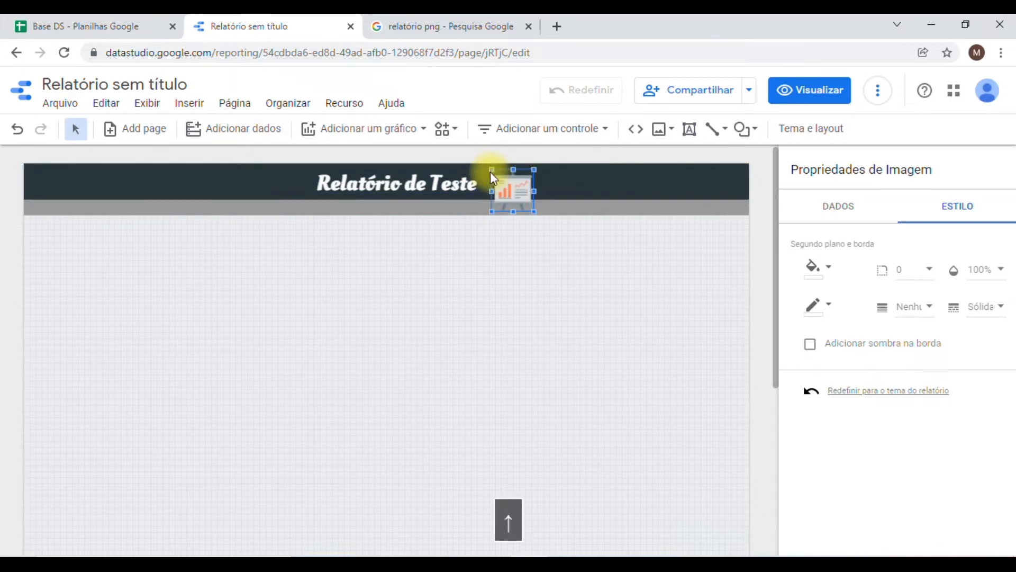
{"action": "key", "text": "Left"}
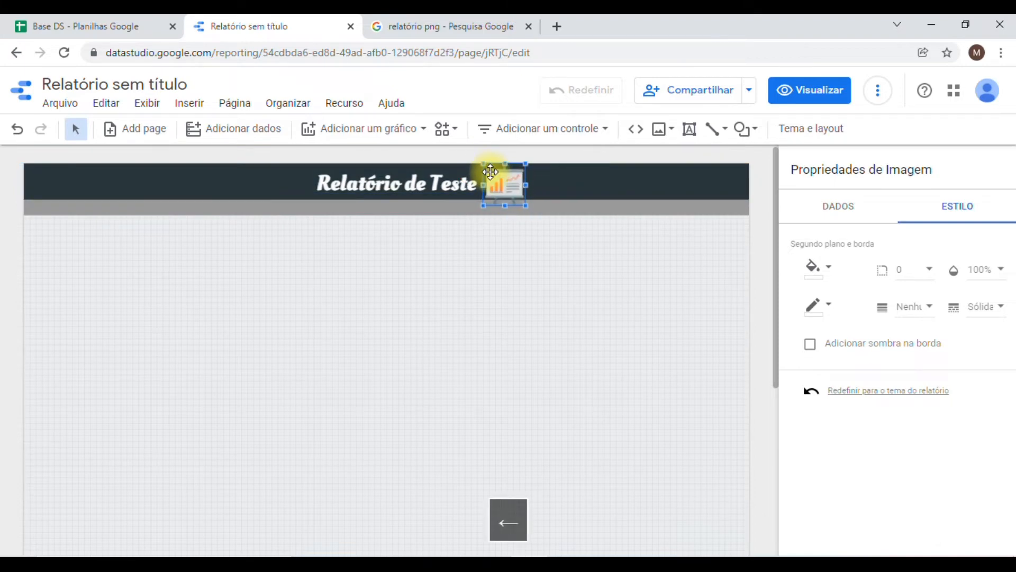
{"action": "left_click", "coordinate": [498, 323]}
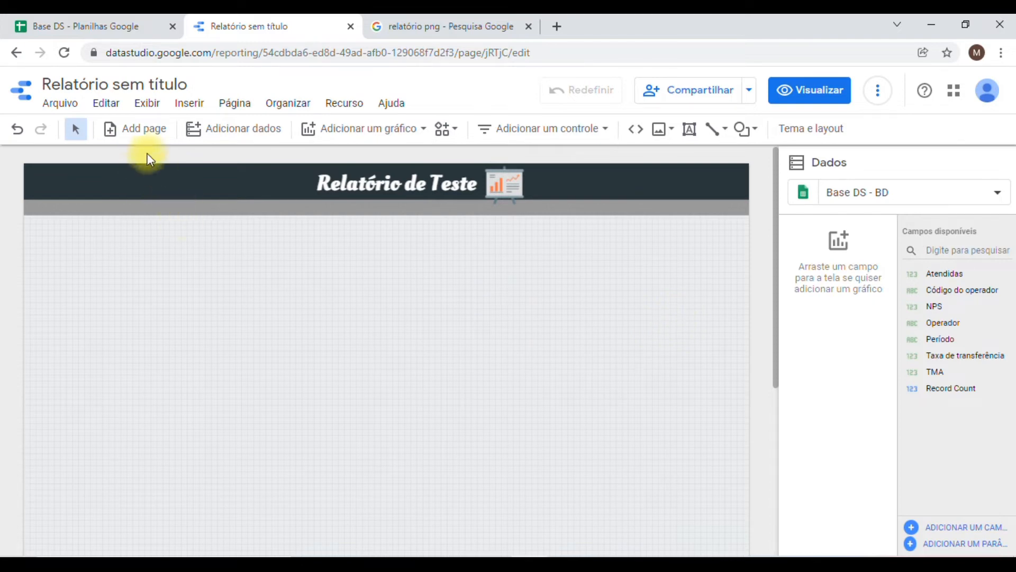
- Rename the report as Teste
{"action": "left_click", "coordinate": [144, 85]}
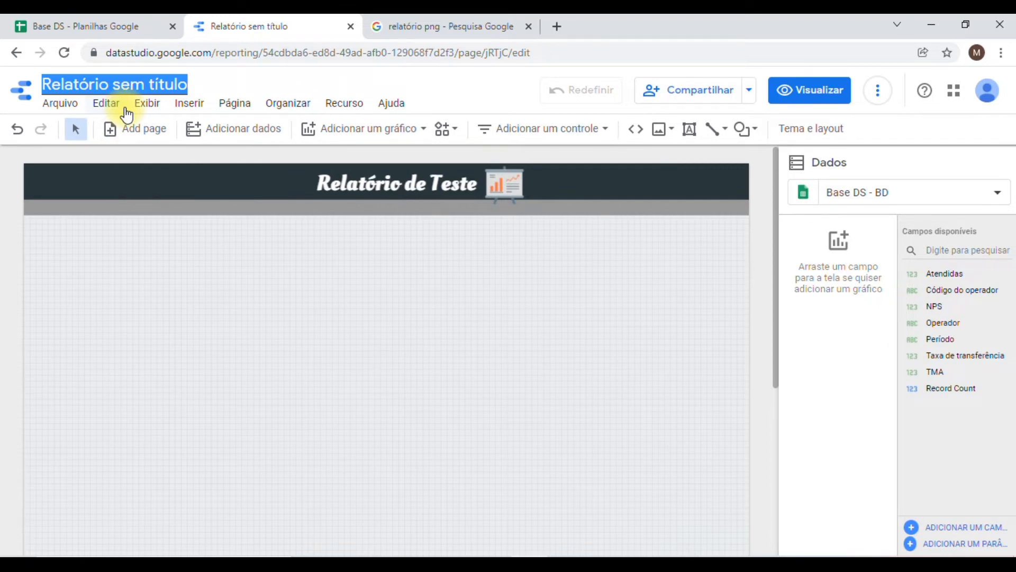
{"action": "type", "text": "B"}
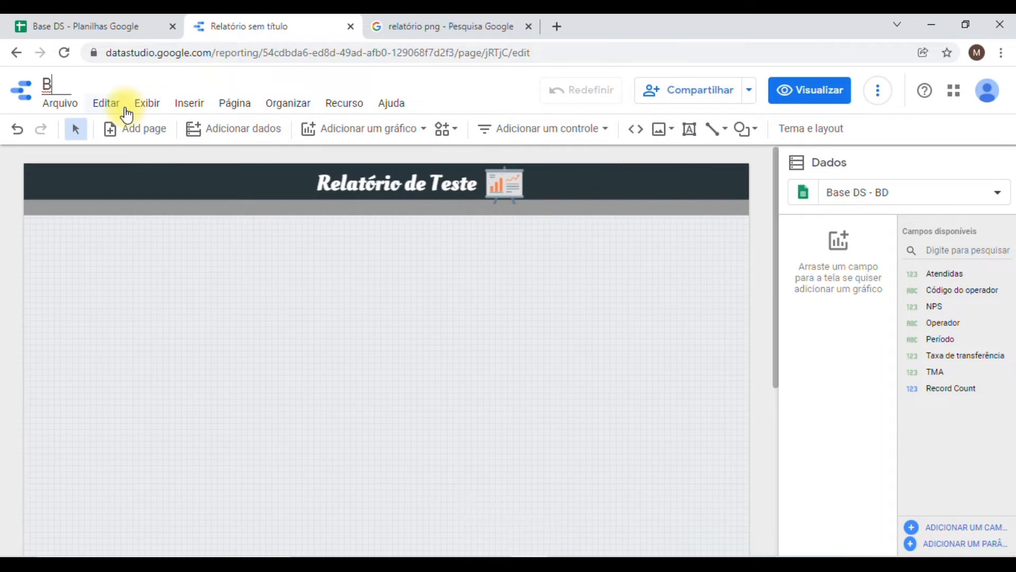
{"action": "key", "text": "BackSpace"}
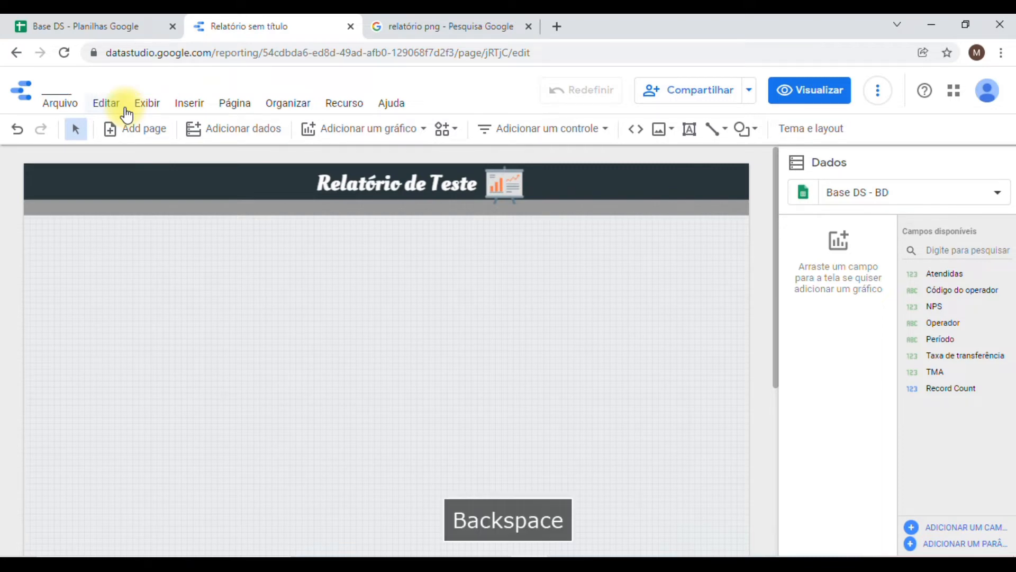
{"action": "type", "text": "Teste"}
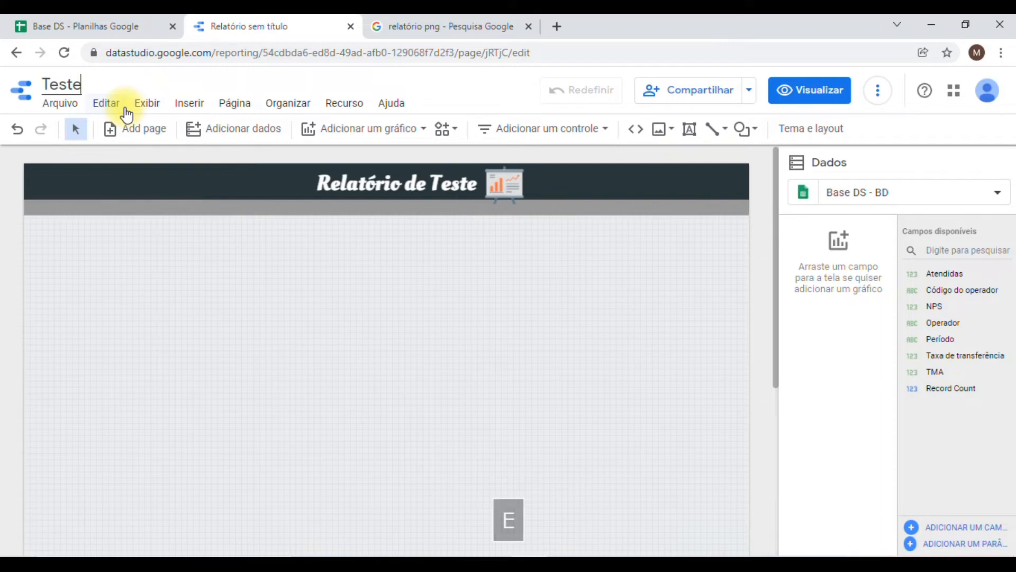
{"action": "left_click", "coordinate": [429, 372]}
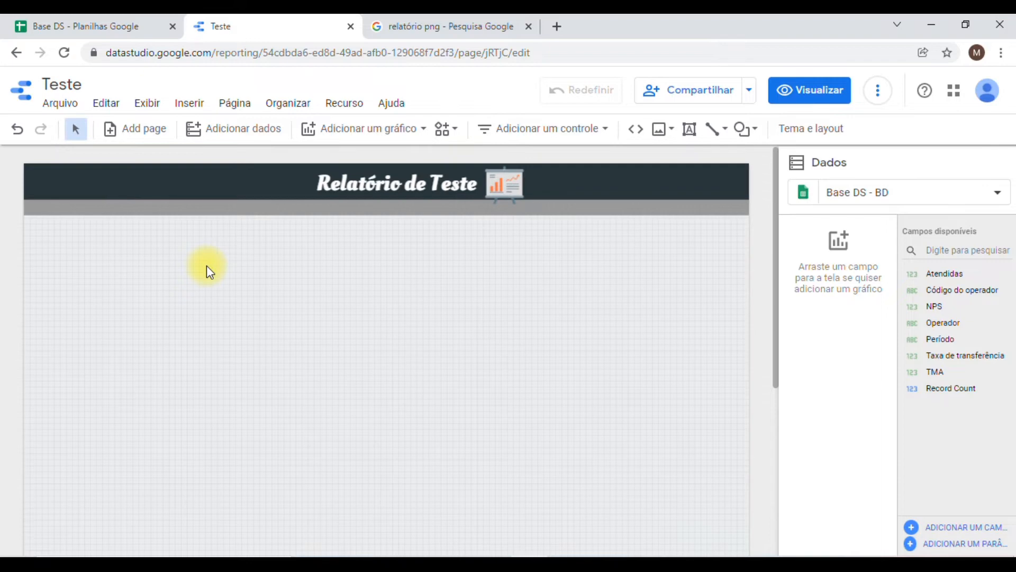
- Insert a basic gauge chart (Medidor) below the header, spanning about half the page width from near the left edge
{"action": "scroll", "coordinate": [206, 265], "scroll_direction": "down", "scroll_amount": 3}
{"action": "scroll", "coordinate": [206, 265], "scroll_direction": "up", "scroll_amount": 3}
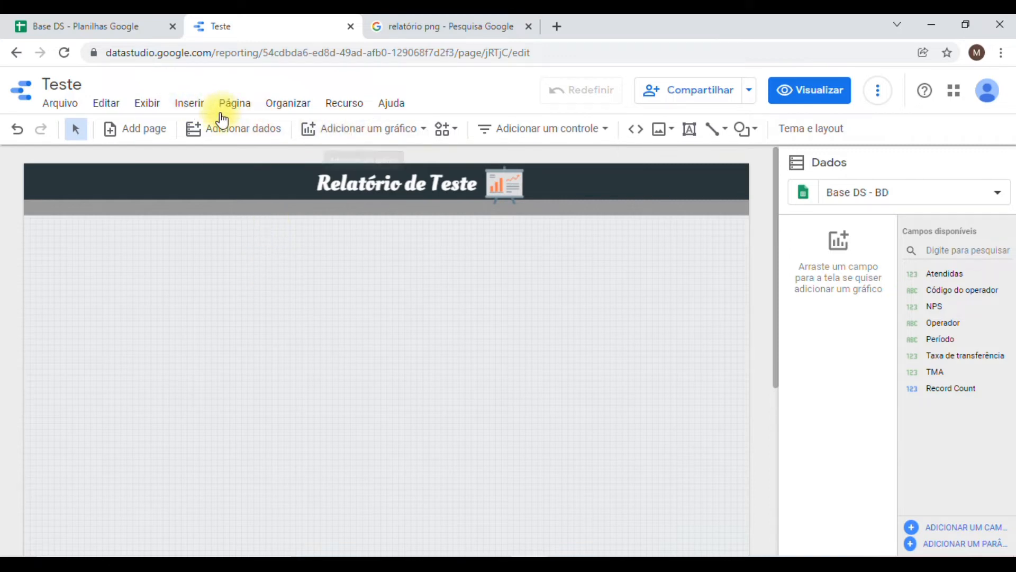
{"action": "left_click", "coordinate": [192, 105]}
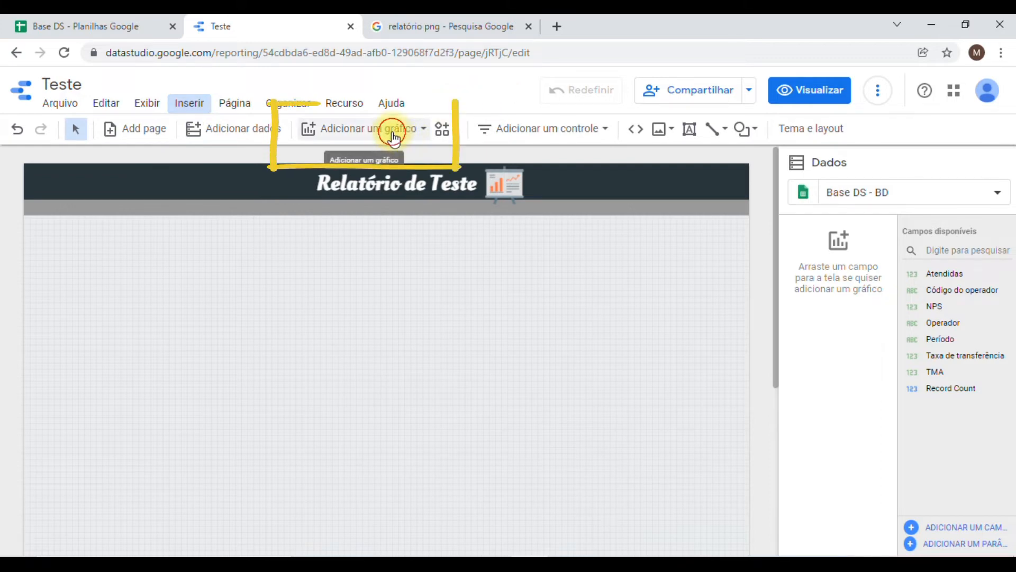
{"action": "left_click", "coordinate": [420, 134]}
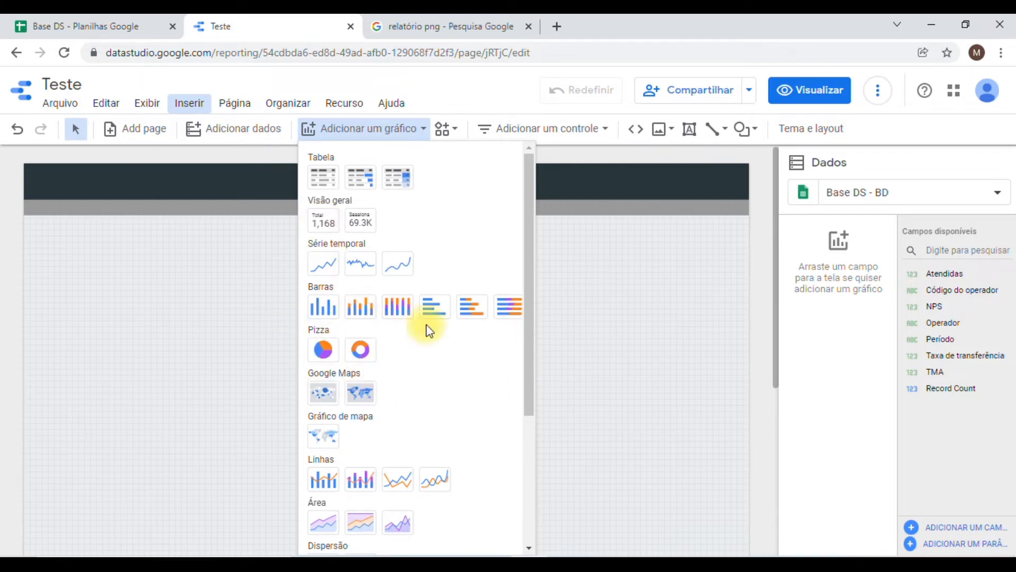
{"action": "scroll", "coordinate": [466, 346], "scroll_direction": "down", "scroll_amount": 4}
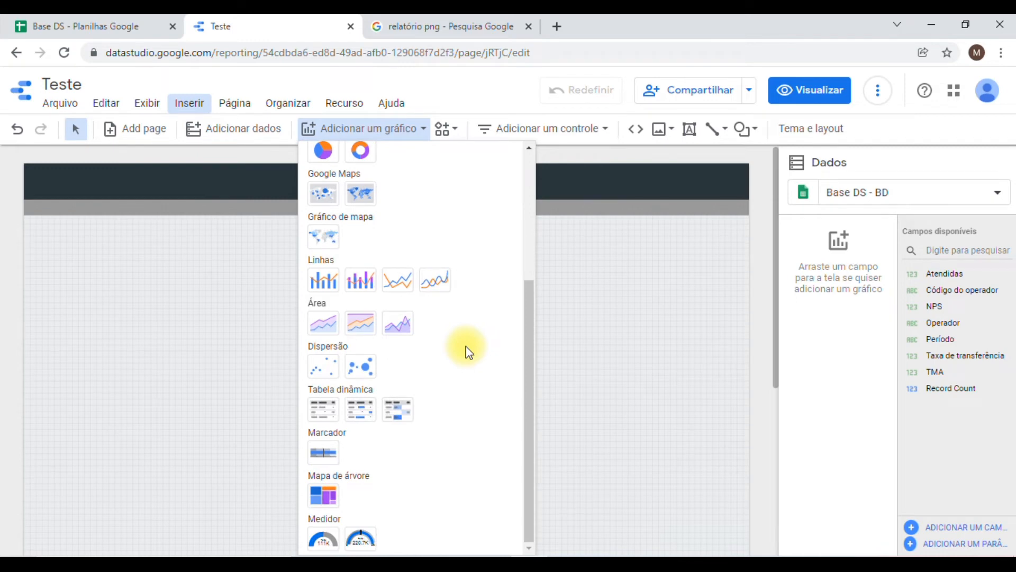
{"action": "left_click", "coordinate": [324, 538]}
{"action": "left_click_drag", "start_coordinate": [61, 233], "coordinate": [428, 389]}
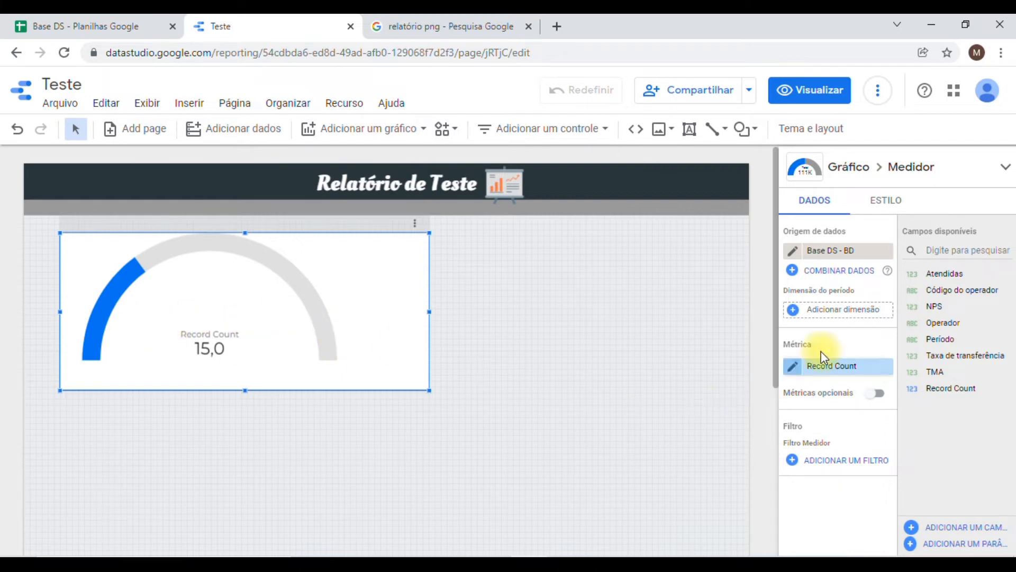
- Assign the NPS field to the gauge as both its period dimension and its metric
{"action": "left_click", "coordinate": [819, 313]}
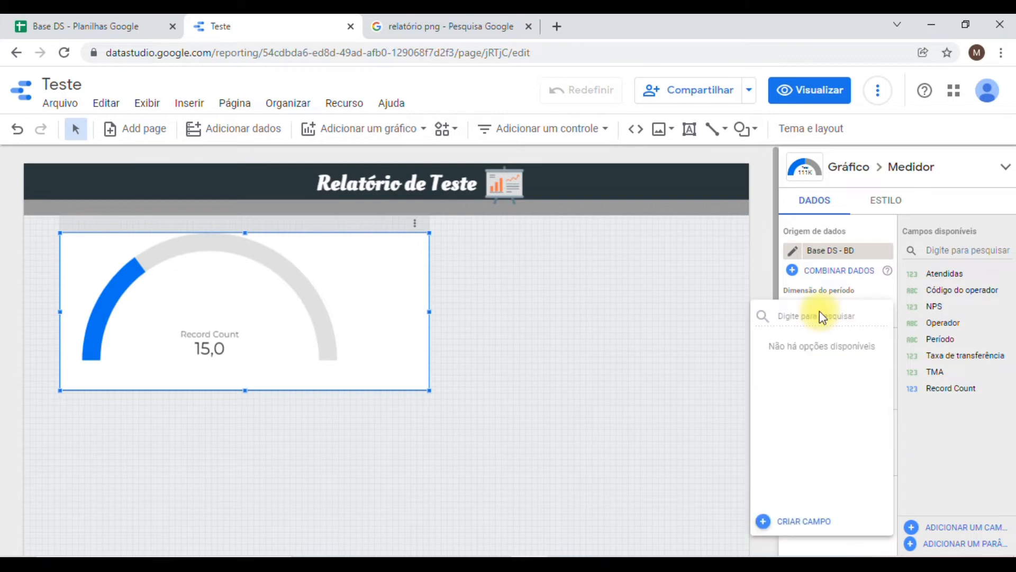
{"action": "left_click_drag", "start_coordinate": [944, 310], "coordinate": [850, 310]}
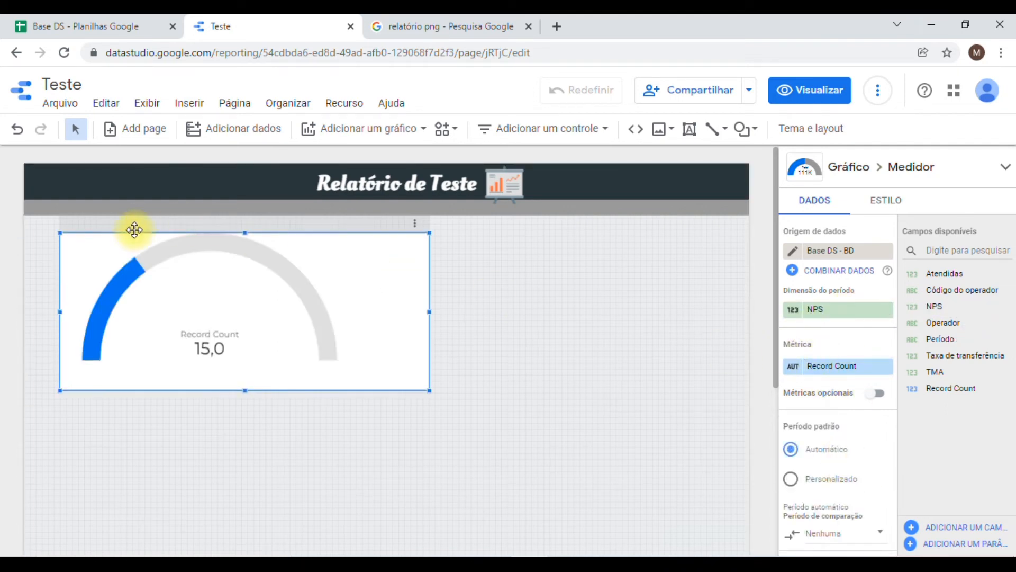
{"action": "left_click", "coordinate": [828, 370]}
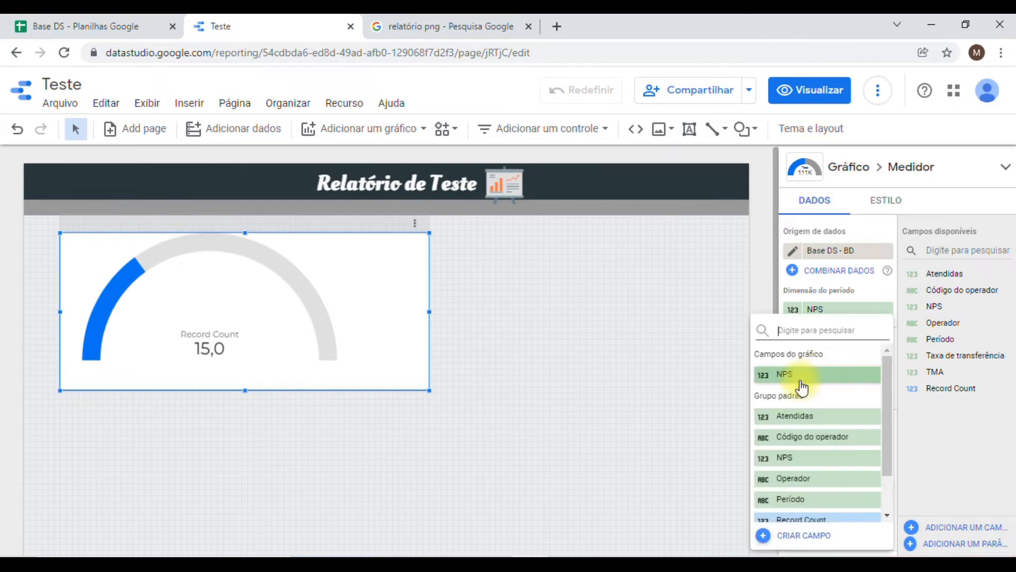
{"action": "left_click", "coordinate": [800, 379]}
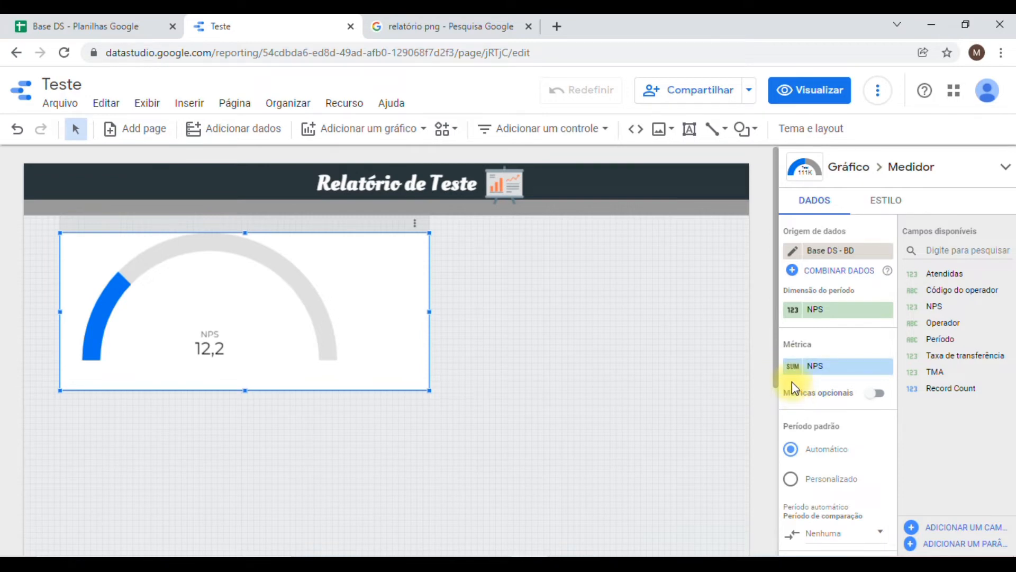
- Set the gauge's NPS metric to the Médio aggregation and the Porcentagem number type
{"action": "left_click", "coordinate": [792, 367]}
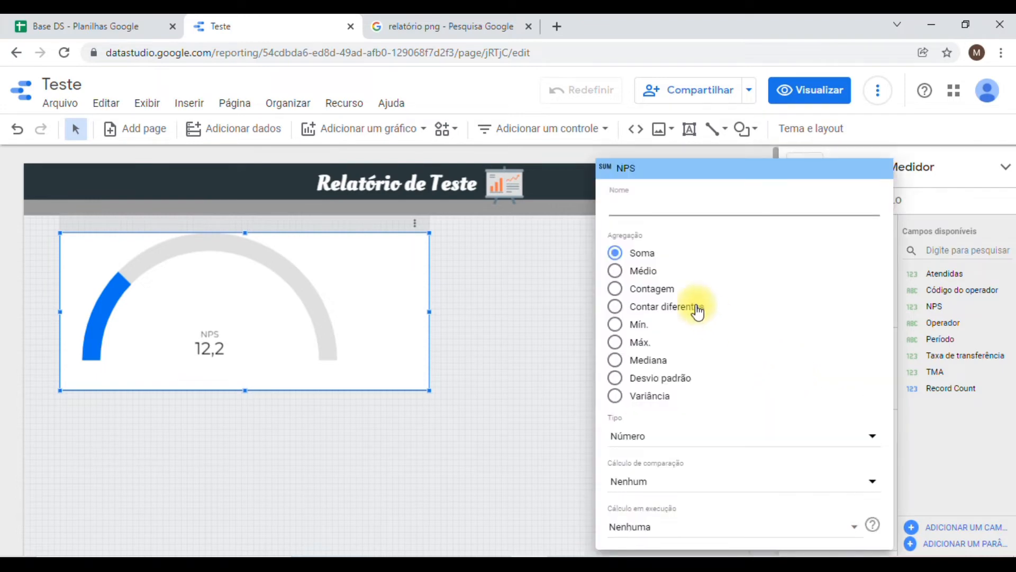
{"action": "left_click", "coordinate": [636, 275]}
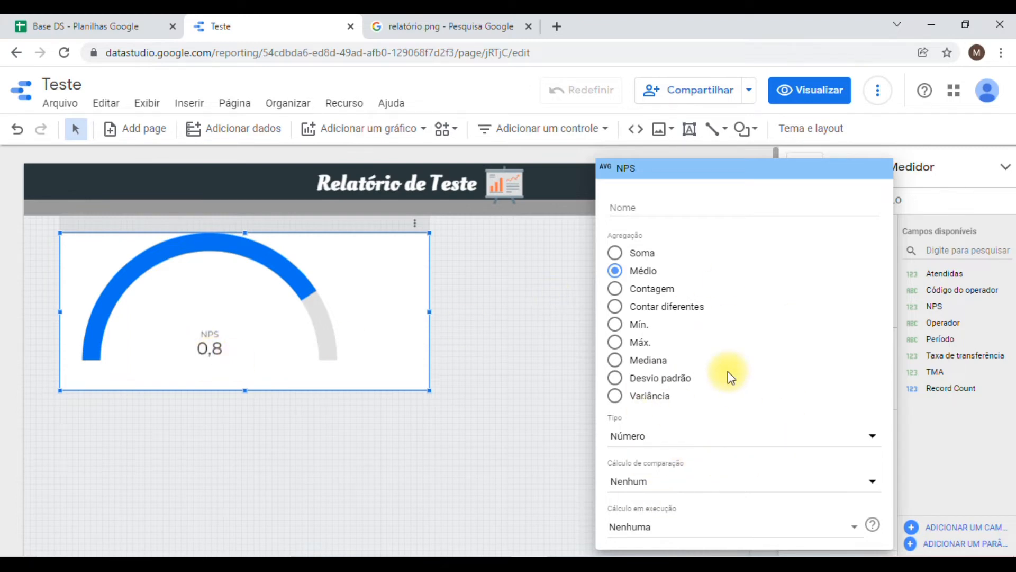
{"action": "left_click", "coordinate": [760, 444]}
{"action": "mouse_move", "coordinate": [756, 454]}
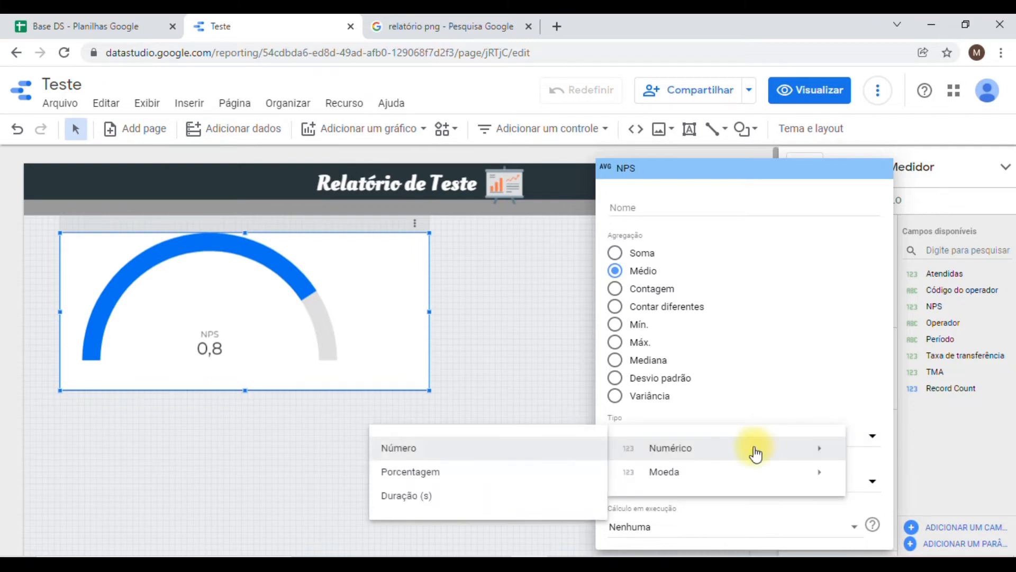
{"action": "left_click", "coordinate": [442, 476]}
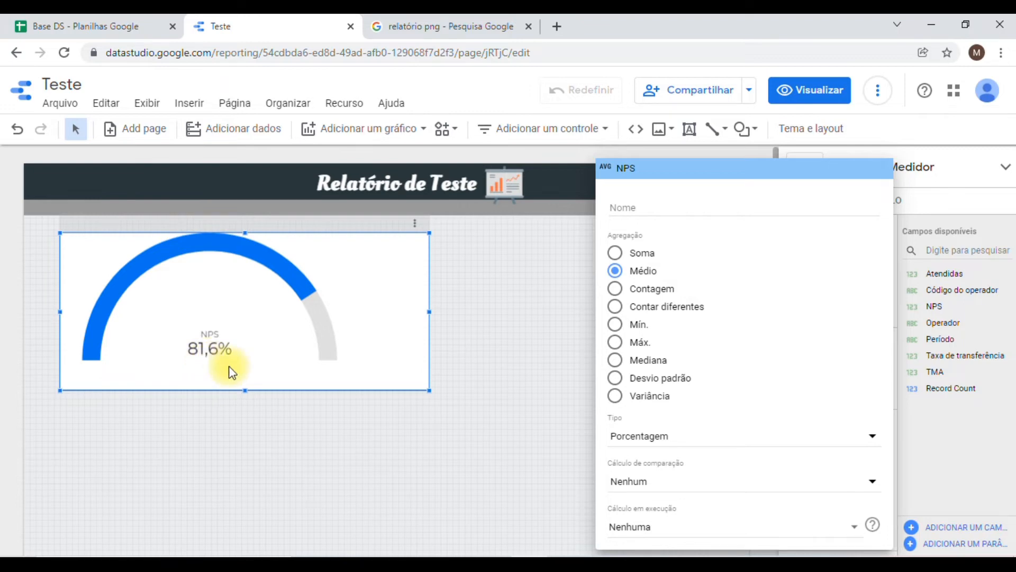
{"action": "left_click", "coordinate": [513, 372]}
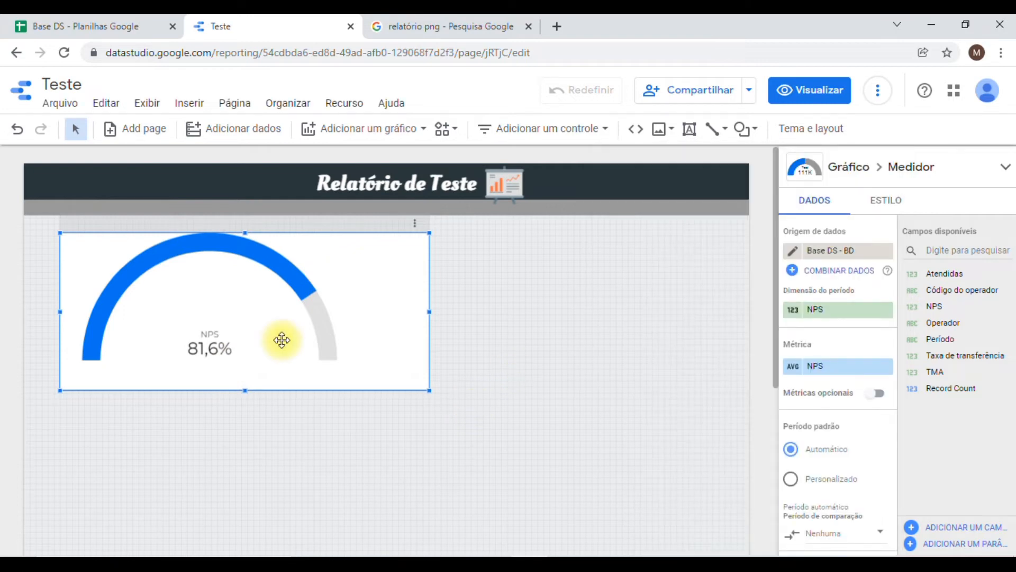
- Nudge the NPS gauge slightly left and up, closer to the page's left edge and the header
{"action": "key", "text": "Left"}
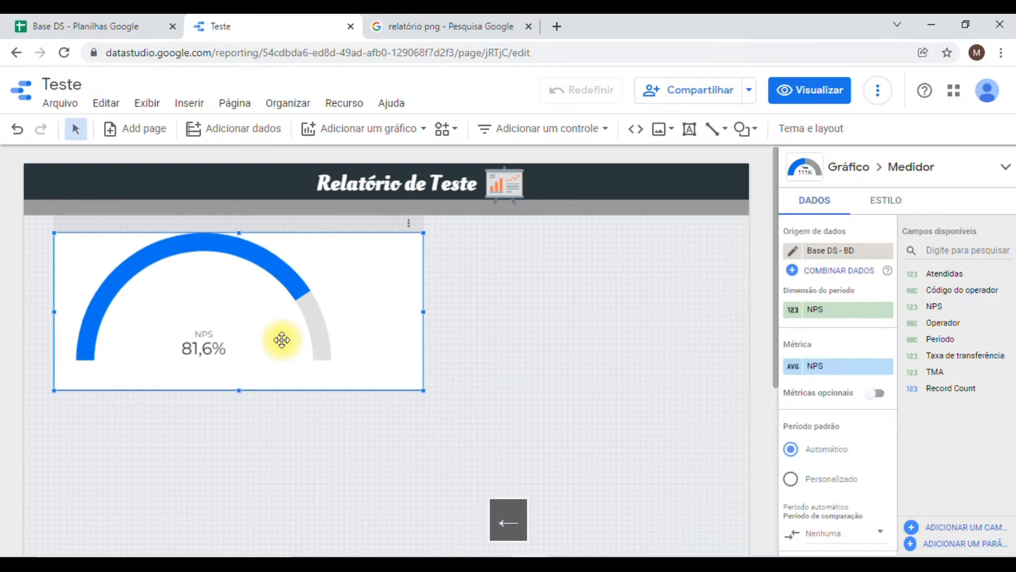
{"action": "key", "text": "Left"}
{"action": "key", "text": "Left"}
{"action": "key", "text": "Right"}
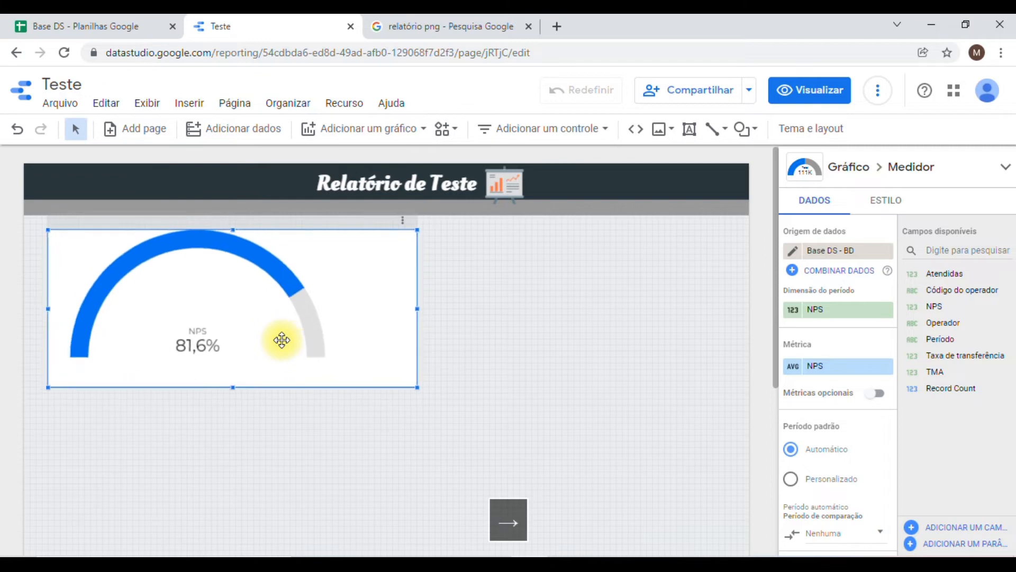
- Change the unfilled part of the NPS gauge's bar to a slightly darker light grey
{"action": "left_click", "coordinate": [881, 202]}
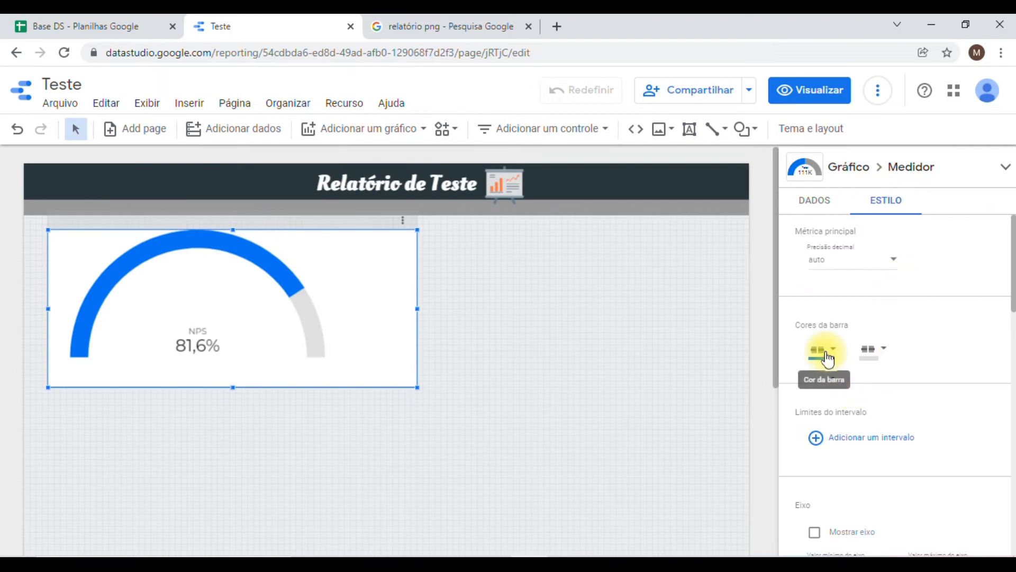
{"action": "scroll", "coordinate": [832, 365], "scroll_direction": "down", "scroll_amount": 4}
{"action": "scroll", "coordinate": [836, 363], "scroll_direction": "up", "scroll_amount": 4}
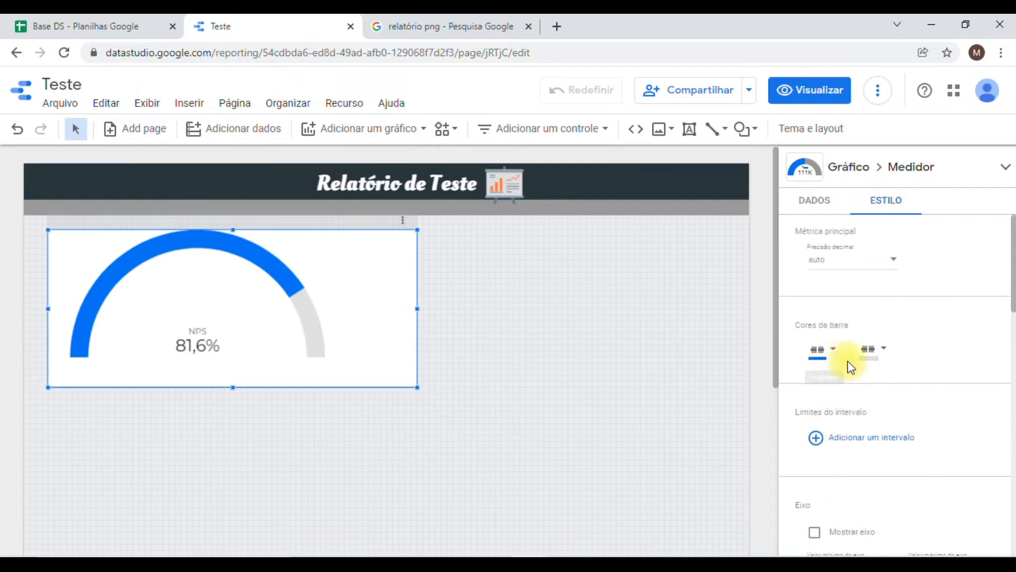
{"action": "left_click", "coordinate": [889, 350]}
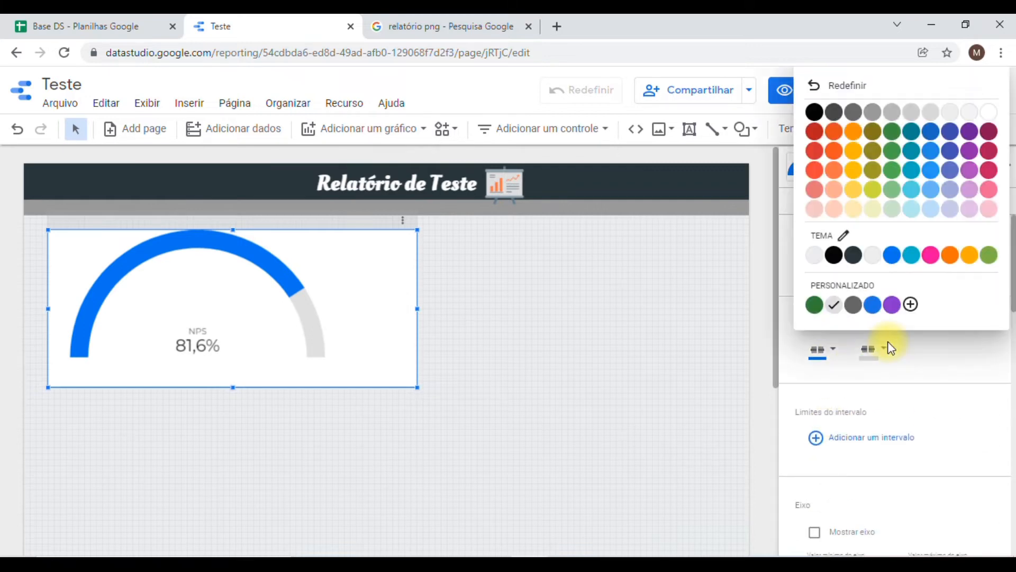
{"action": "left_click", "coordinate": [909, 112]}
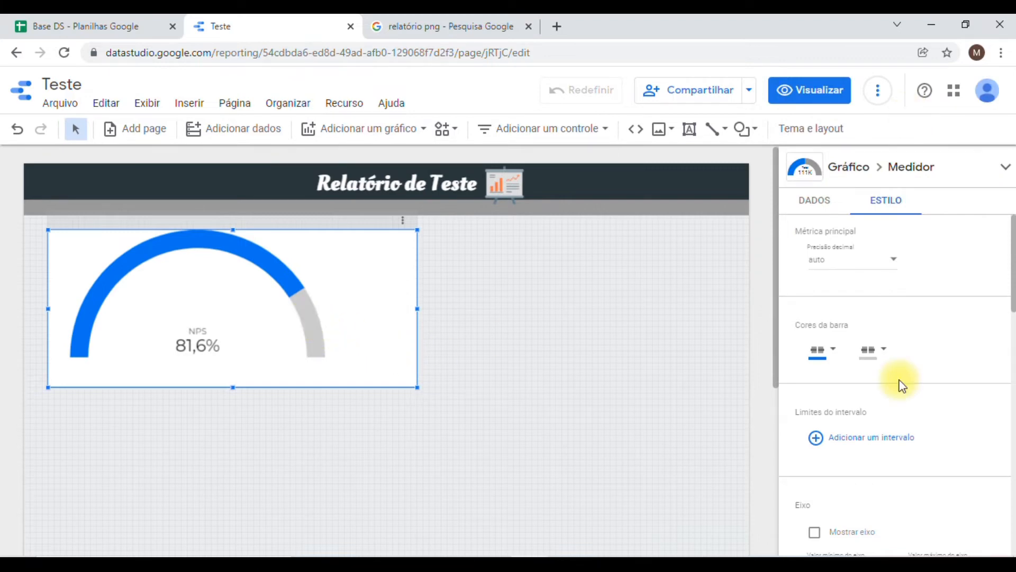
- Add one range limit to the NPS gauge and show its axis
{"action": "scroll", "coordinate": [895, 381], "scroll_direction": "down", "scroll_amount": 2}
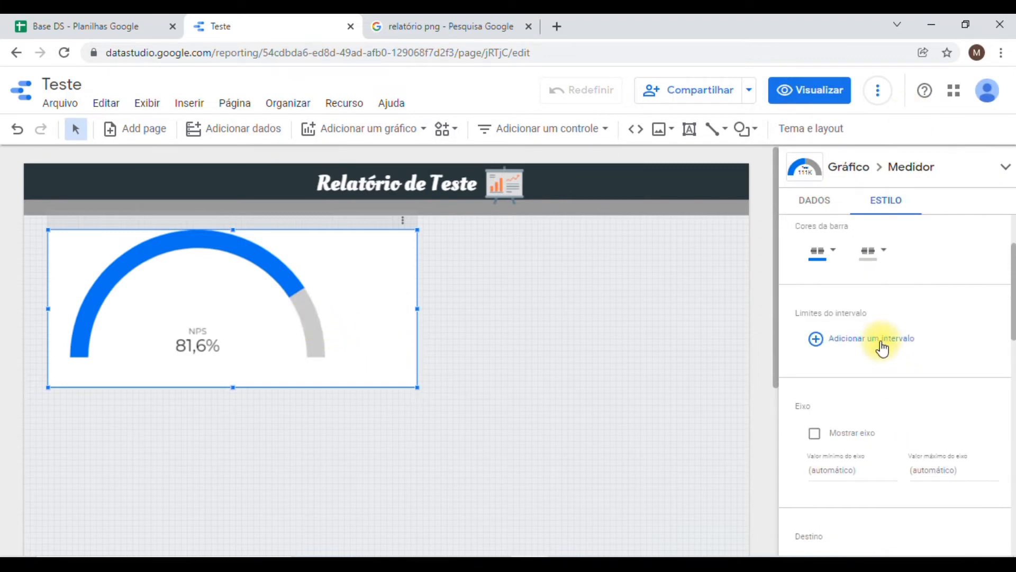
{"action": "left_click", "coordinate": [882, 345]}
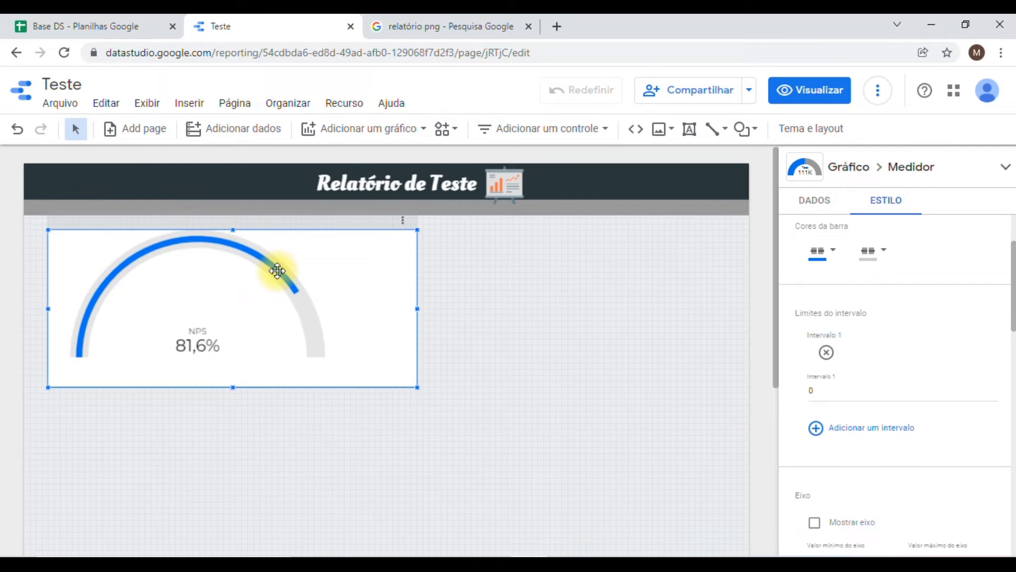
{"action": "scroll", "coordinate": [861, 275], "scroll_direction": "down", "scroll_amount": 2}
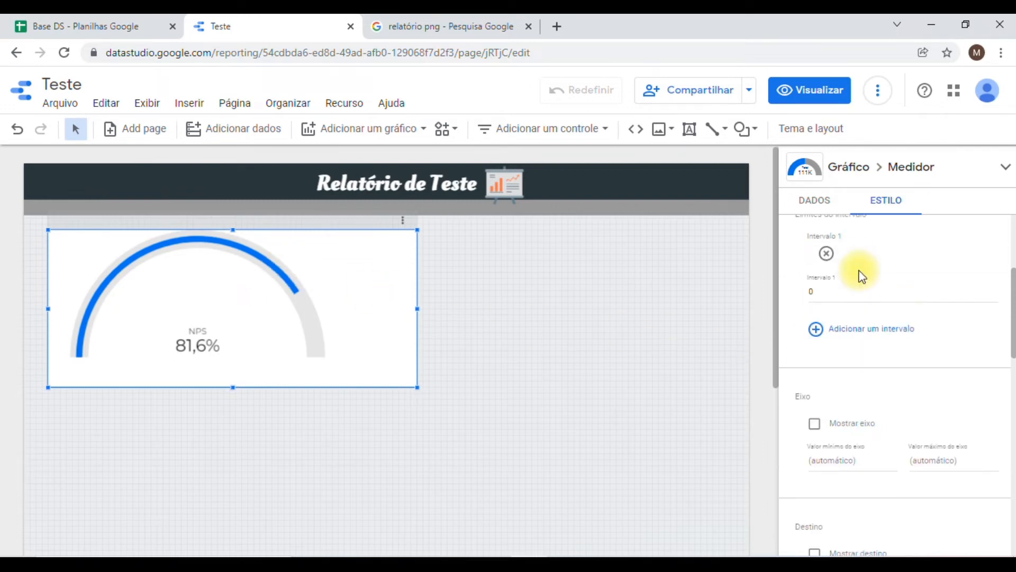
{"action": "scroll", "coordinate": [861, 275], "scroll_direction": "down", "scroll_amount": 2}
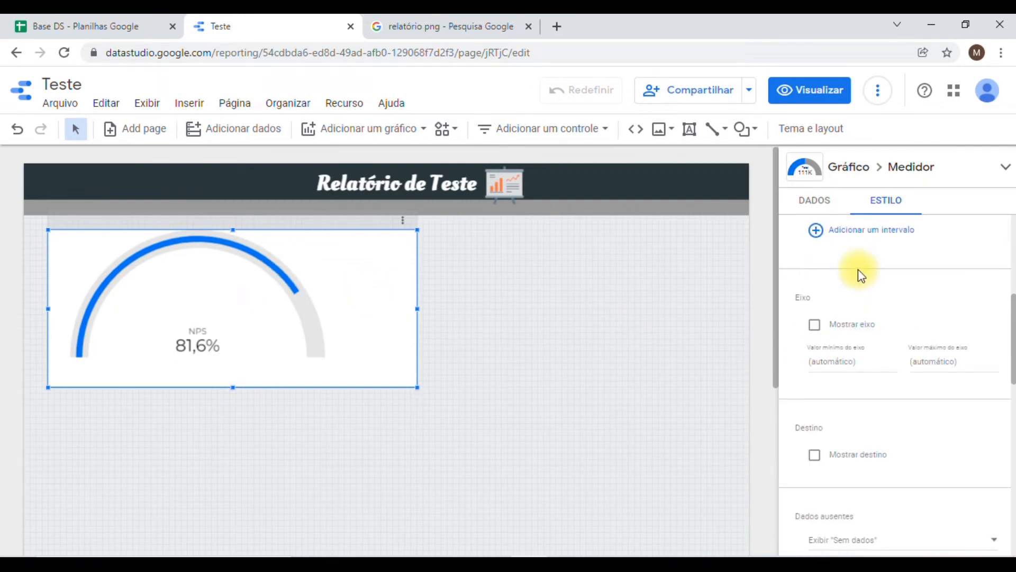
{"action": "scroll", "coordinate": [859, 286], "scroll_direction": "down", "scroll_amount": 2}
{"action": "scroll", "coordinate": [836, 334], "scroll_direction": "up", "scroll_amount": 2}
{"action": "left_click", "coordinate": [814, 325]}
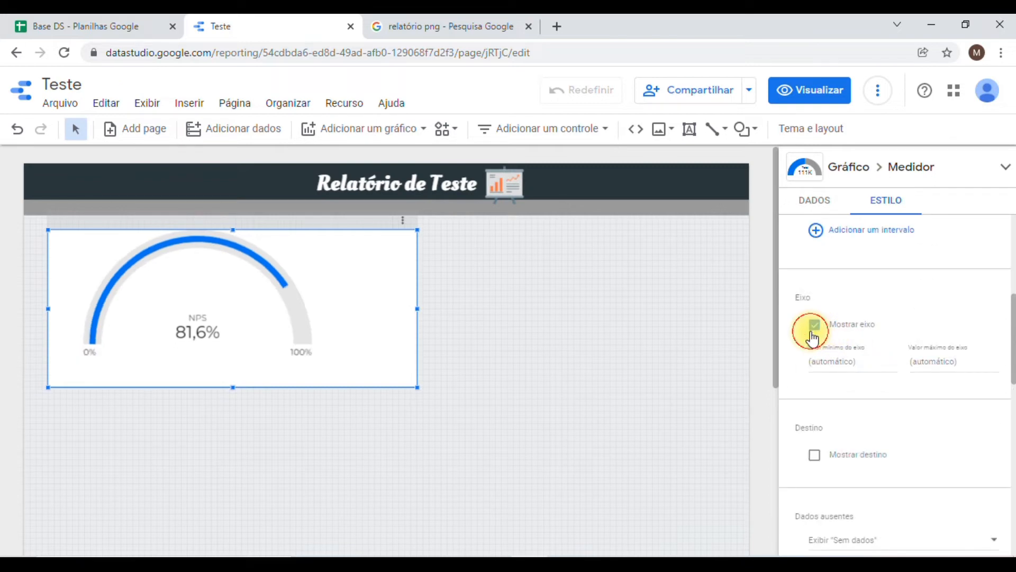
{"action": "left_click", "coordinate": [813, 331]}
{"action": "left_click", "coordinate": [812, 331]}
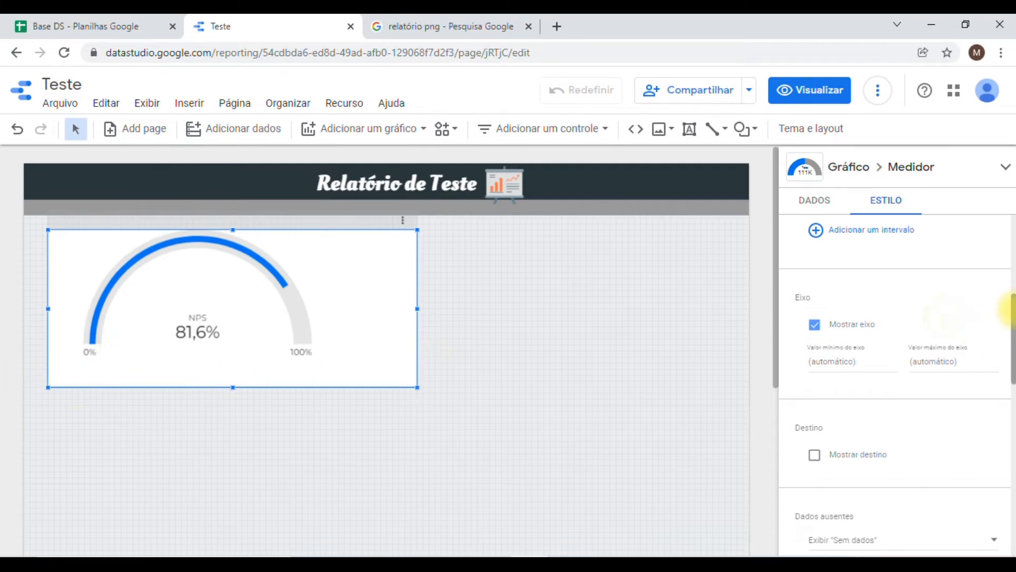
- Hide the metric name on the NPS gauge
{"action": "scroll", "coordinate": [946, 317], "scroll_direction": "down", "scroll_amount": 2}
{"action": "scroll", "coordinate": [847, 349], "scroll_direction": "down", "scroll_amount": 1}
{"action": "scroll", "coordinate": [884, 332], "scroll_direction": "down", "scroll_amount": 2}
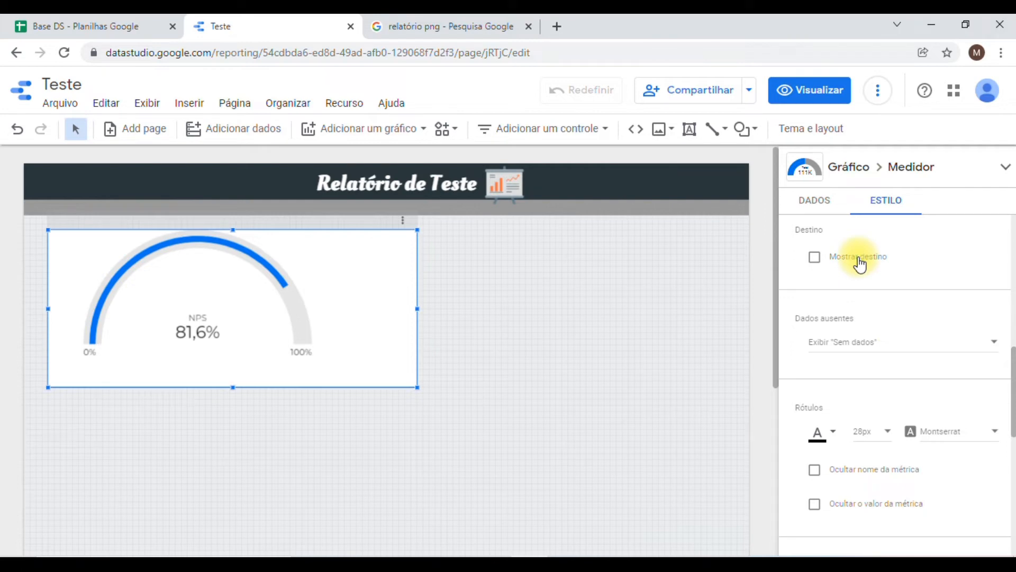
{"action": "scroll", "coordinate": [858, 256], "scroll_direction": "down", "scroll_amount": 2}
{"action": "scroll", "coordinate": [858, 260], "scroll_direction": "up", "scroll_amount": 1}
{"action": "scroll", "coordinate": [860, 258], "scroll_direction": "up", "scroll_amount": 2}
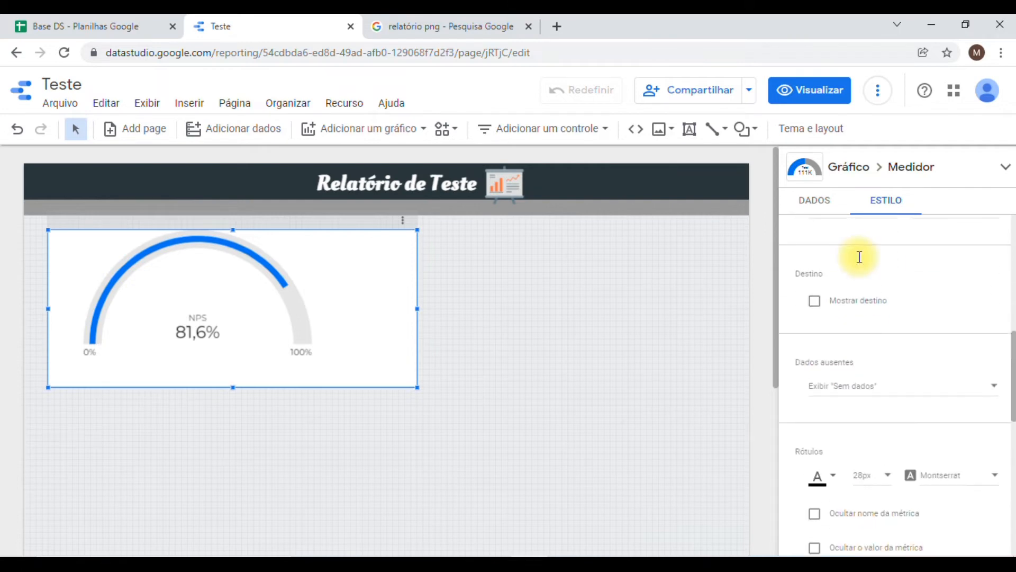
{"action": "scroll", "coordinate": [859, 259], "scroll_direction": "down", "scroll_amount": 3}
{"action": "scroll", "coordinate": [860, 270], "scroll_direction": "down", "scroll_amount": 2}
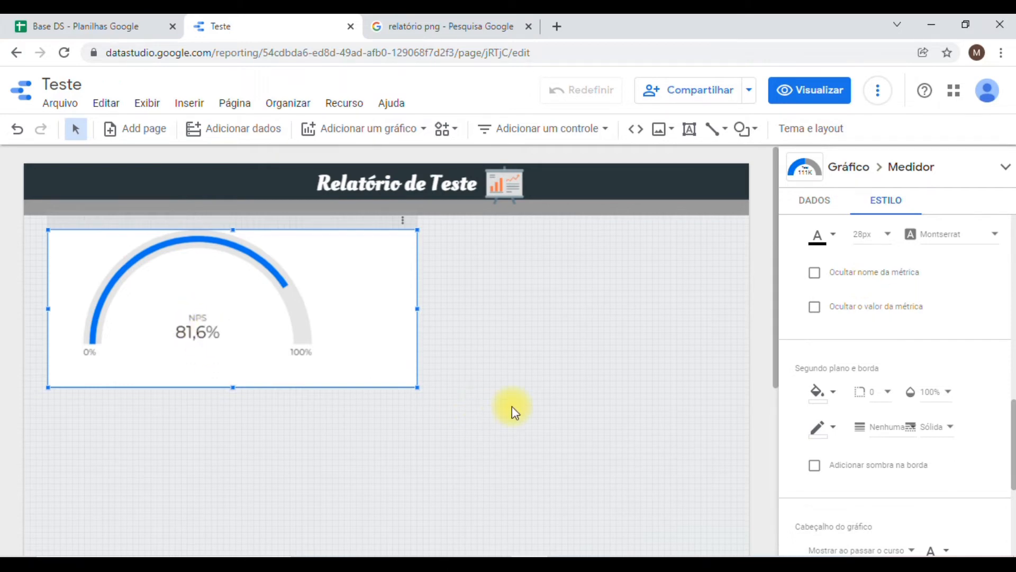
{"action": "left_click", "coordinate": [894, 281]}
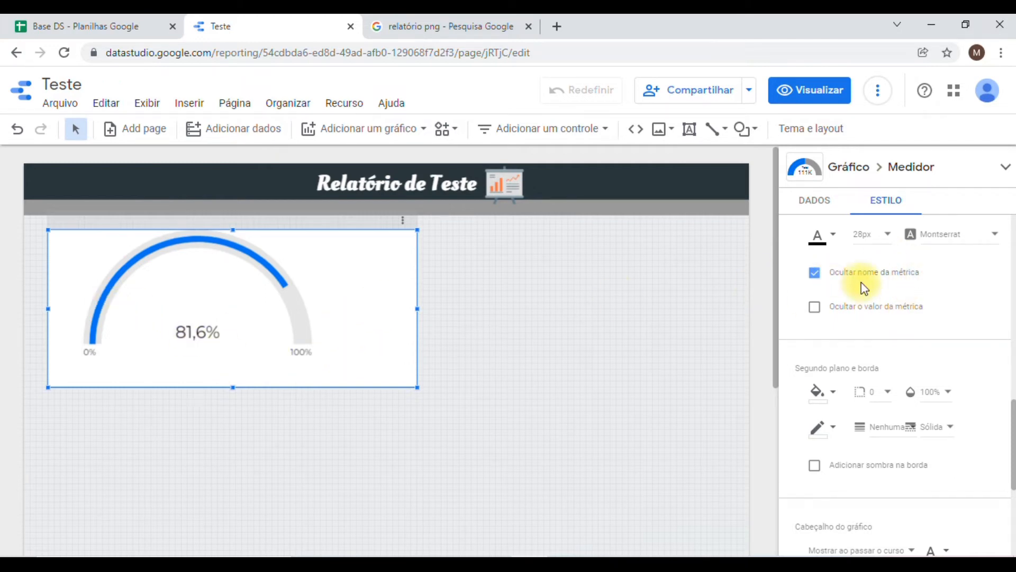
- Move the NPS gauge slightly down and make its chart background transparent
{"action": "scroll", "coordinate": [864, 288], "scroll_direction": "down", "scroll_amount": 3}
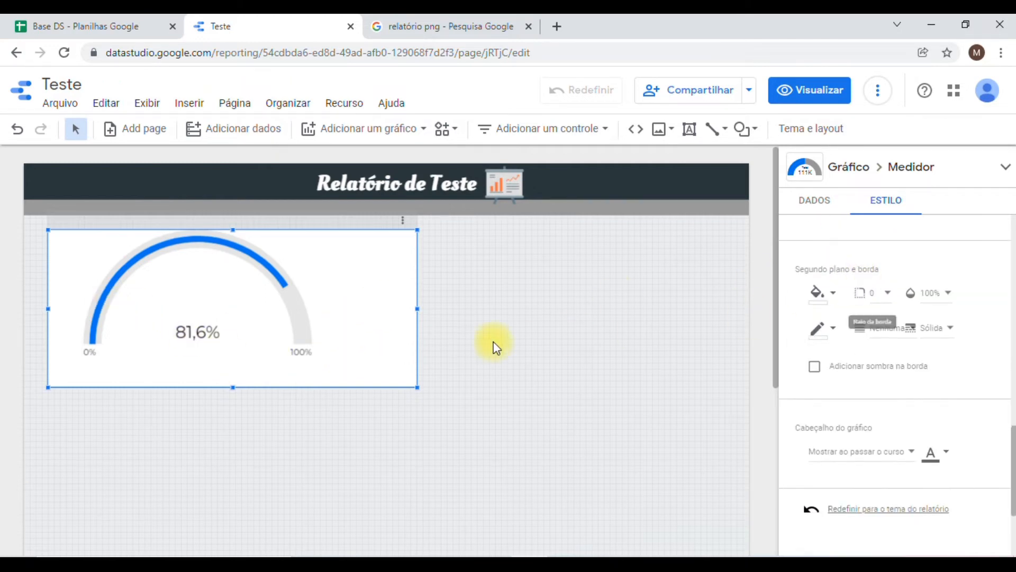
{"action": "left_click_drag", "start_coordinate": [344, 299], "coordinate": [347, 317]}
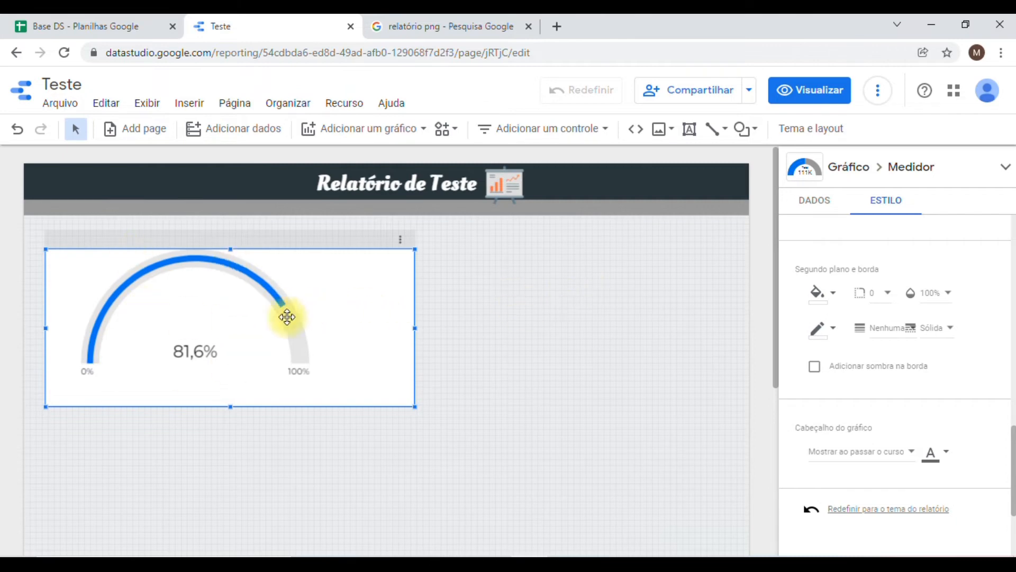
{"action": "left_click", "coordinate": [834, 296]}
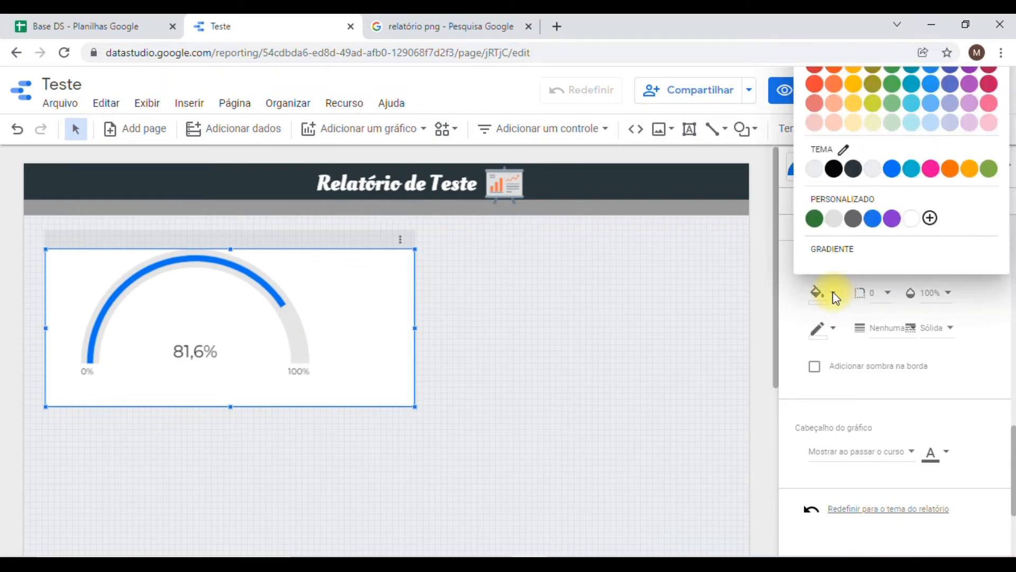
{"action": "left_click", "coordinate": [873, 169]}
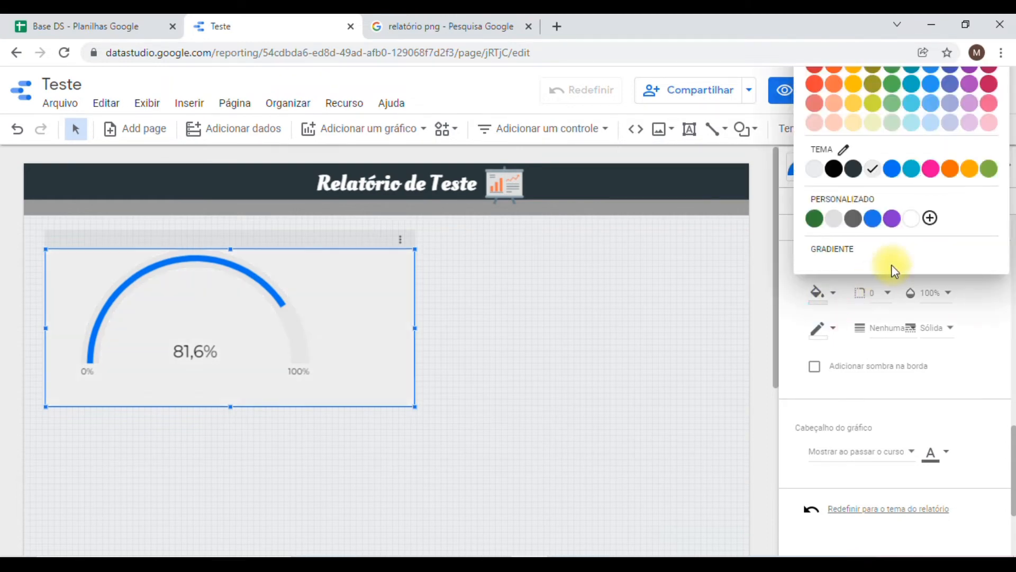
{"action": "left_click", "coordinate": [909, 223]}
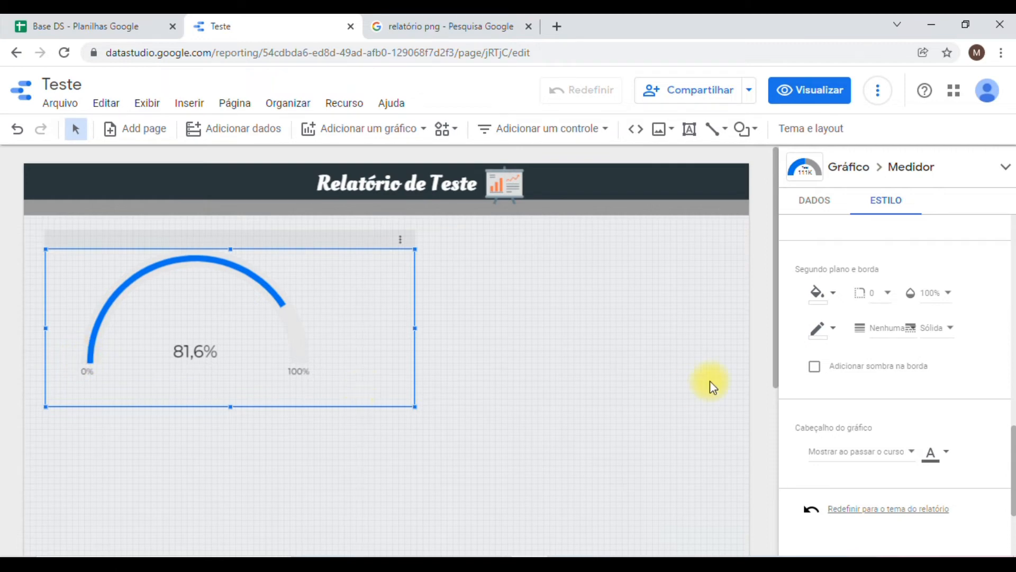
{"action": "scroll", "coordinate": [932, 364], "scroll_direction": "down", "scroll_amount": 2}
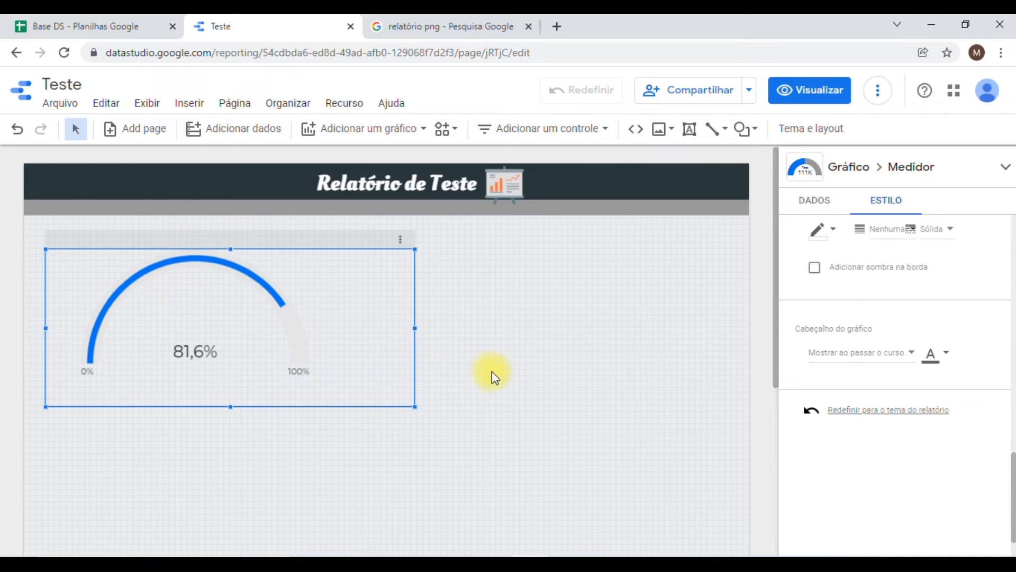
{"action": "left_click", "coordinate": [583, 356]}
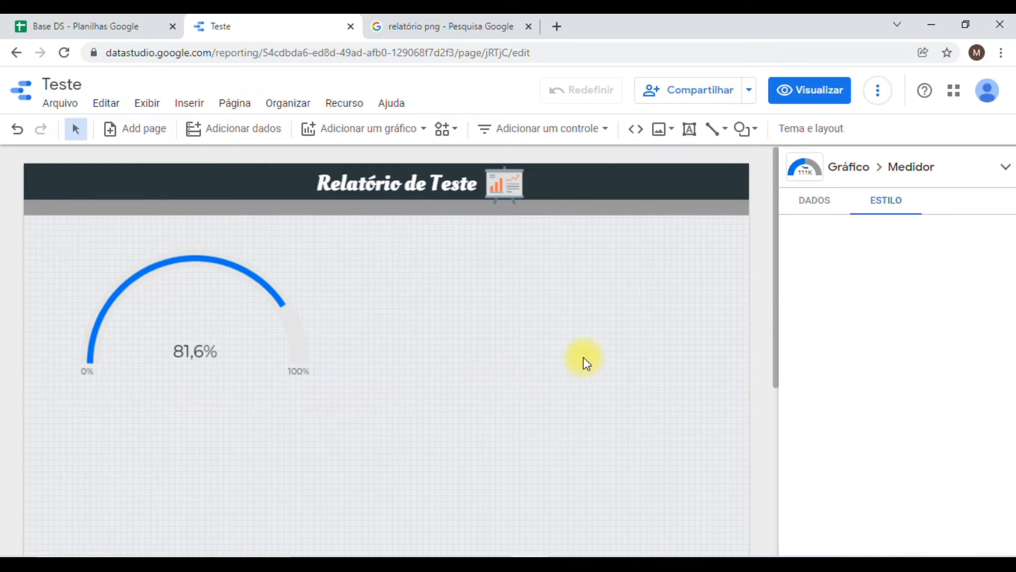
- Draw a rectangle covering the NPS gauge's arc and value, and set its corner radius to 10
{"action": "left_click", "coordinate": [746, 129]}
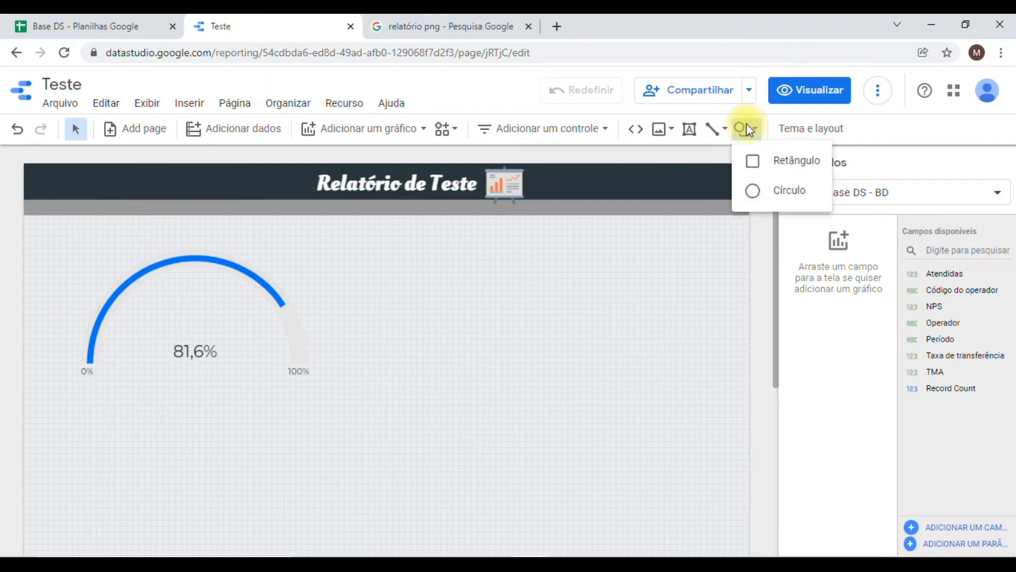
{"action": "left_click", "coordinate": [794, 168]}
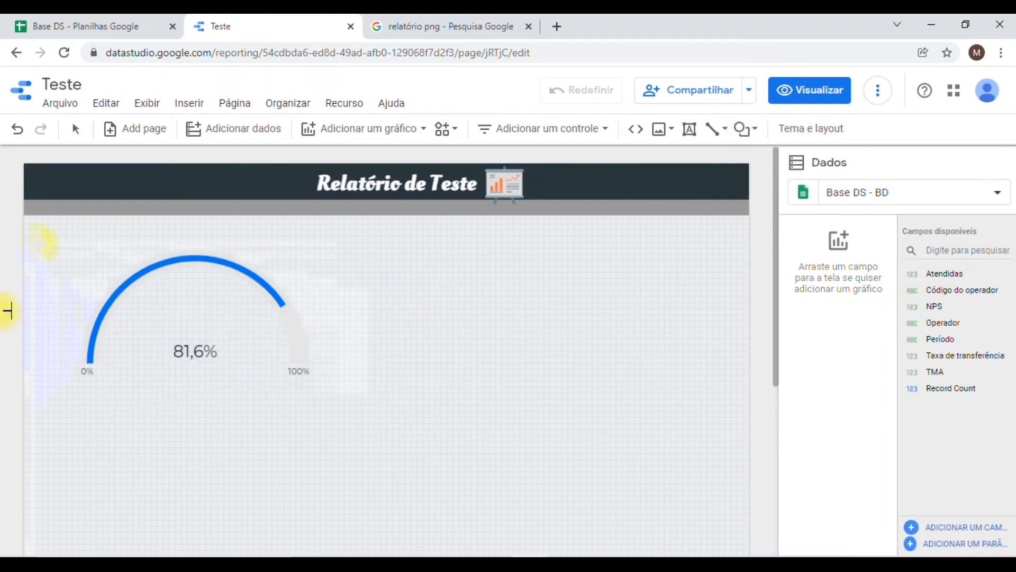
{"action": "left_click_drag", "start_coordinate": [46, 249], "coordinate": [347, 409]}
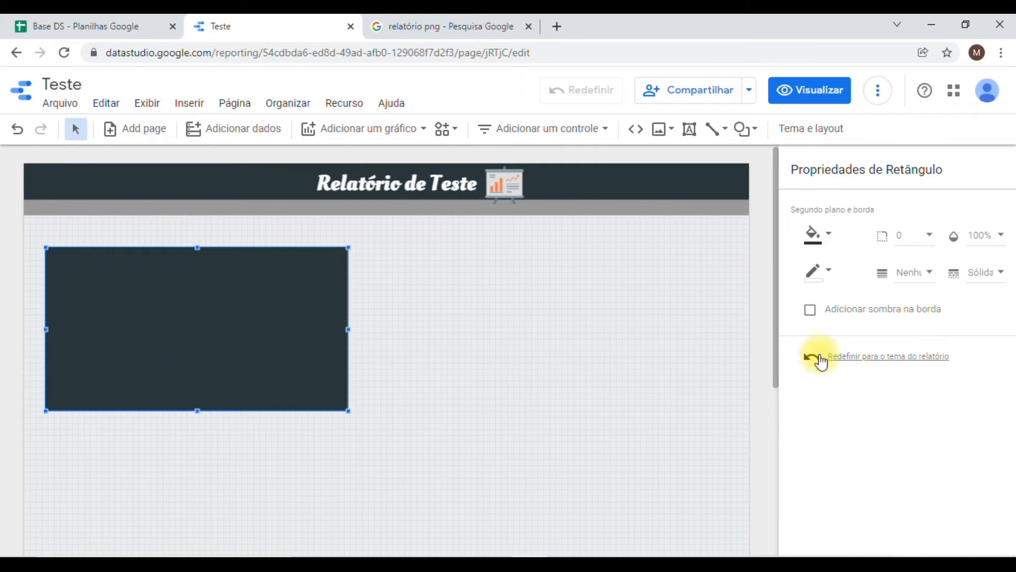
{"action": "left_click", "coordinate": [903, 240]}
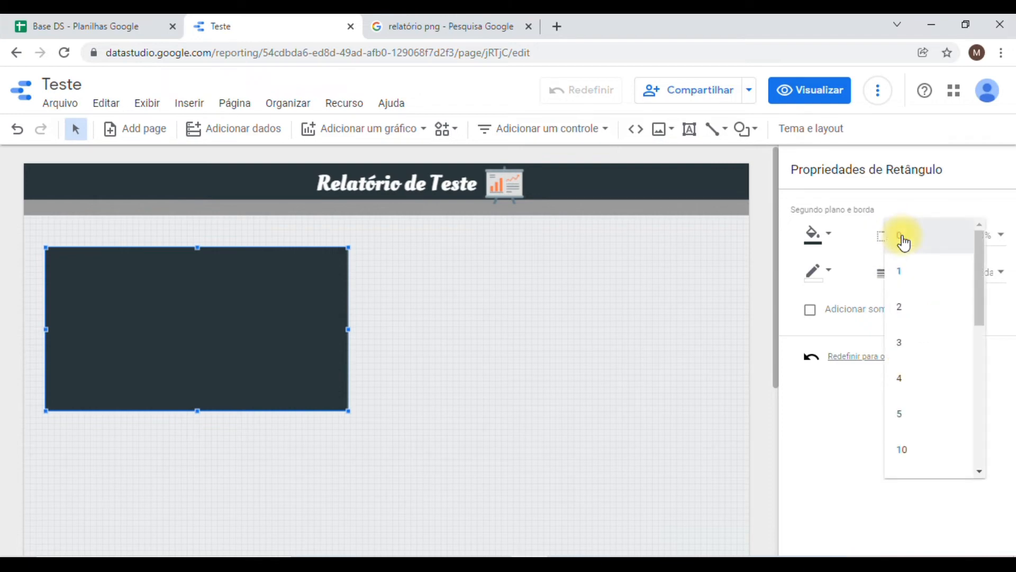
{"action": "scroll", "coordinate": [941, 347], "scroll_direction": "down", "scroll_amount": 2}
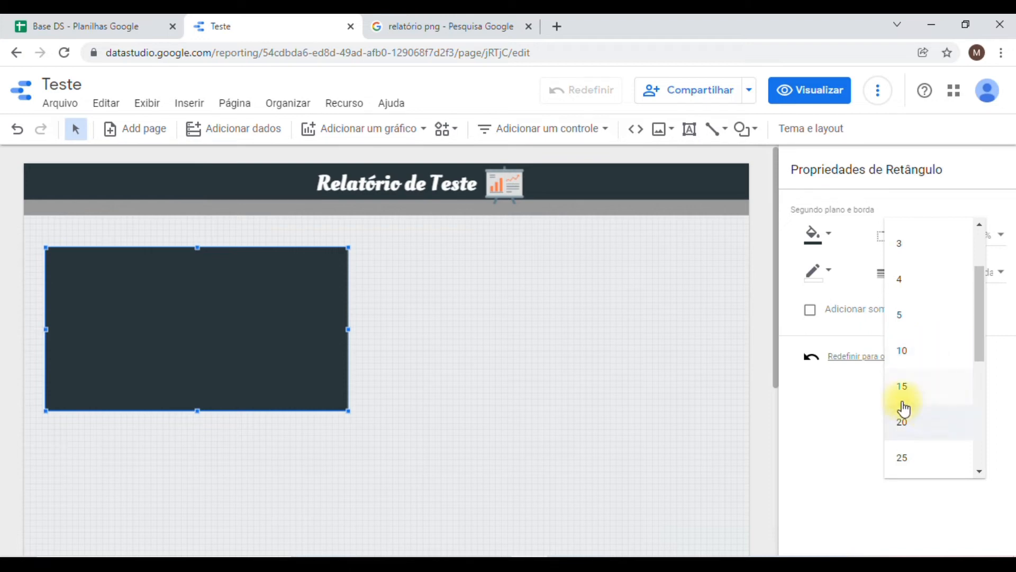
{"action": "left_click", "coordinate": [914, 353]}
- Send the dark rectangle backward so it sits behind the NPS gauge, and nudge it slightly up
{"action": "left_click_drag", "start_coordinate": [348, 329], "coordinate": [414, 328]}
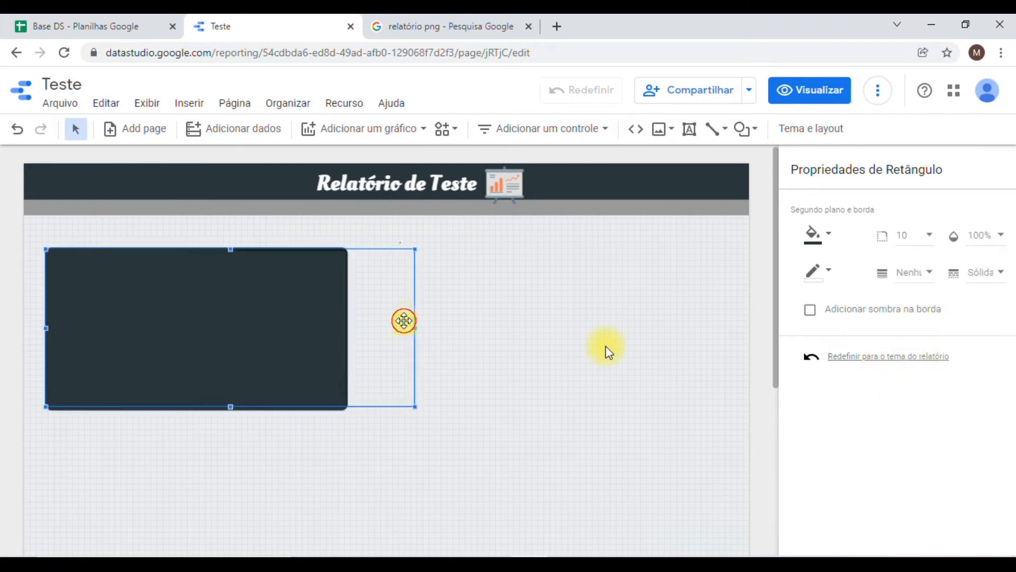
{"action": "left_click", "coordinate": [496, 326]}
{"action": "left_click", "coordinate": [295, 473]}
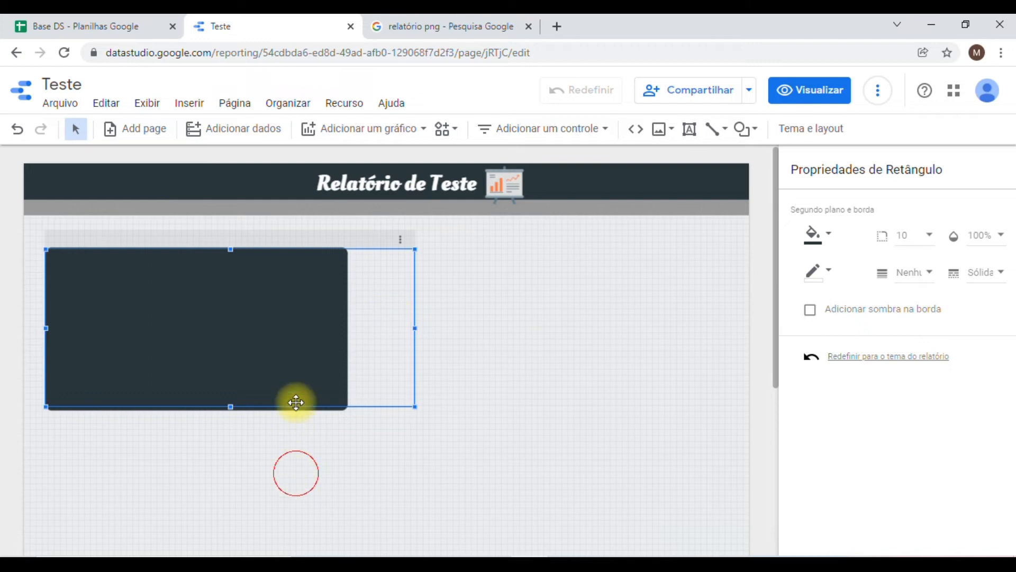
{"action": "left_click", "coordinate": [321, 247]}
{"action": "left_click", "coordinate": [274, 305]}
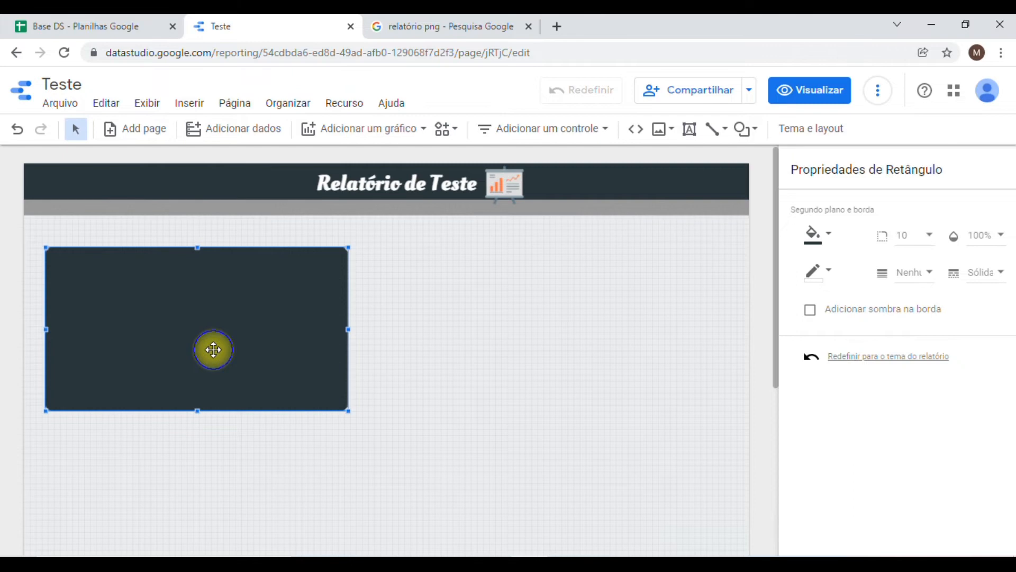
{"action": "right_click", "coordinate": [210, 348]}
{"action": "mouse_move", "coordinate": [264, 321]}
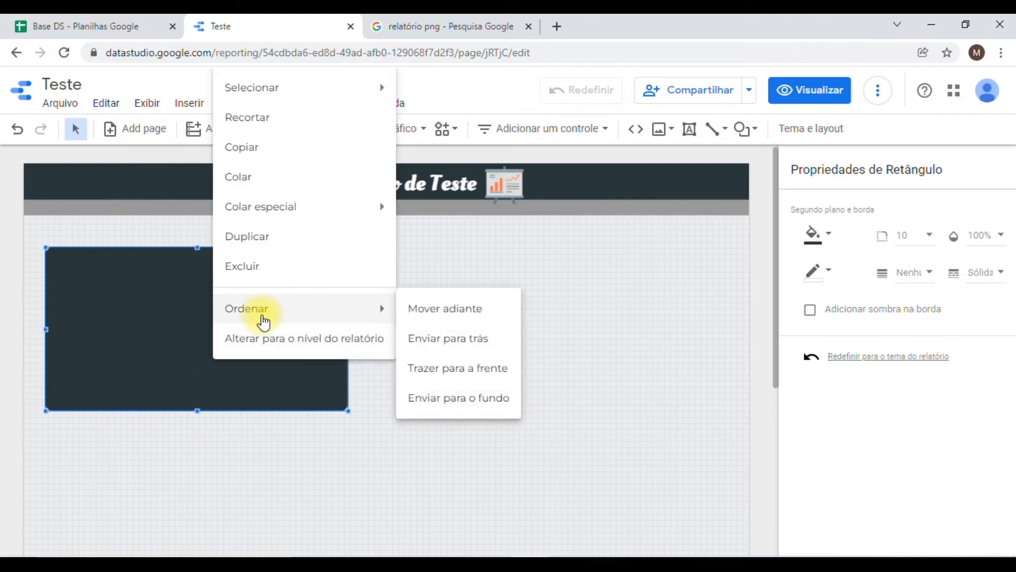
{"action": "left_click", "coordinate": [450, 338]}
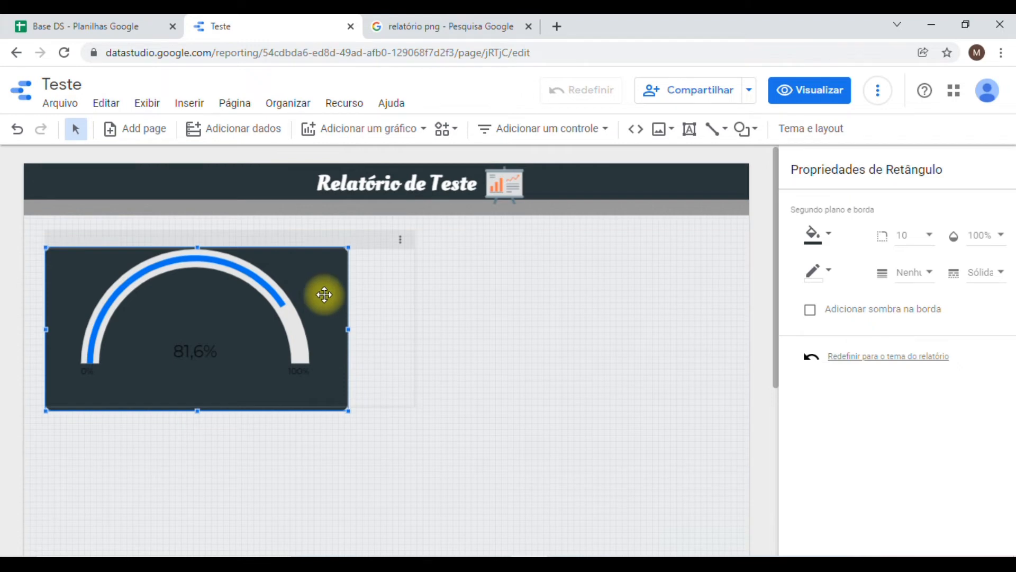
{"action": "key", "text": "Up"}
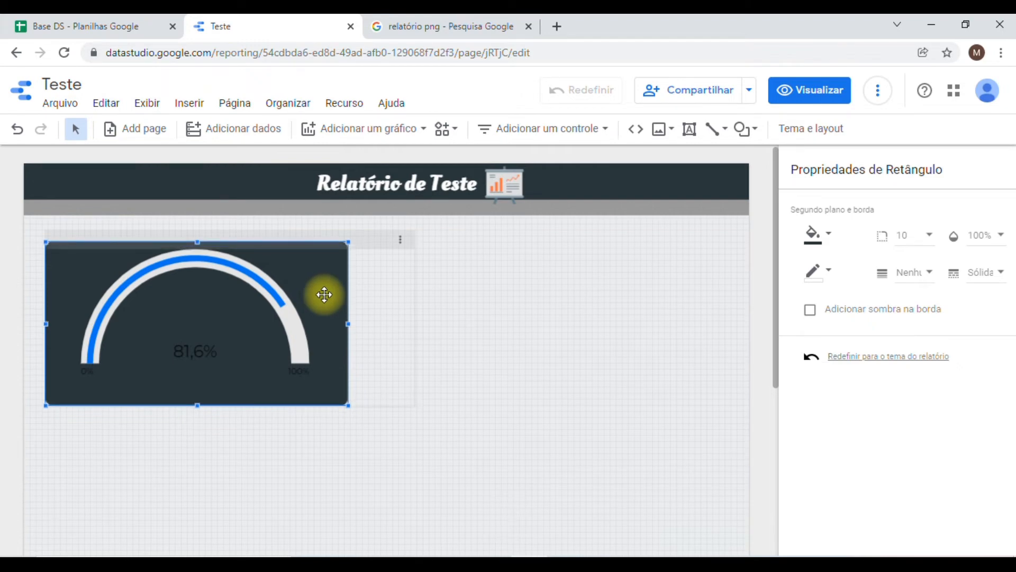
{"action": "key", "text": "Up"}
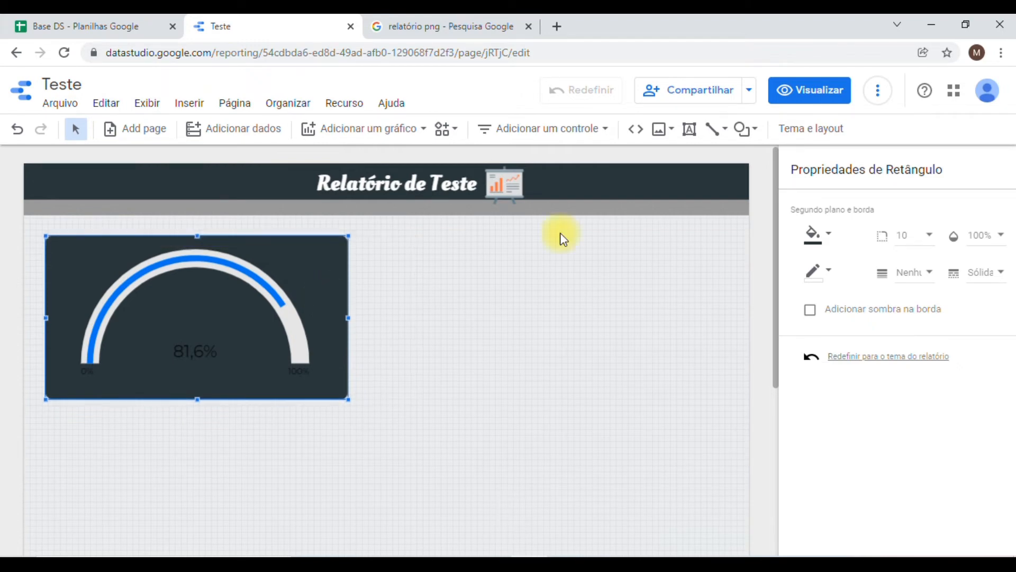
- Set the NPS gauge's label font size to 48px
{"action": "left_click", "coordinate": [205, 276]}
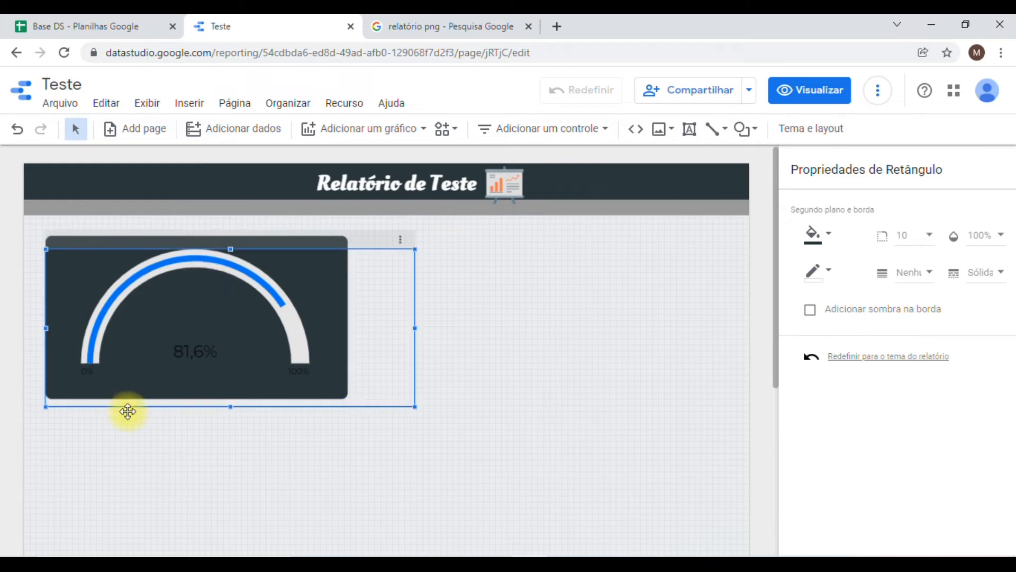
{"action": "left_click", "coordinate": [193, 348]}
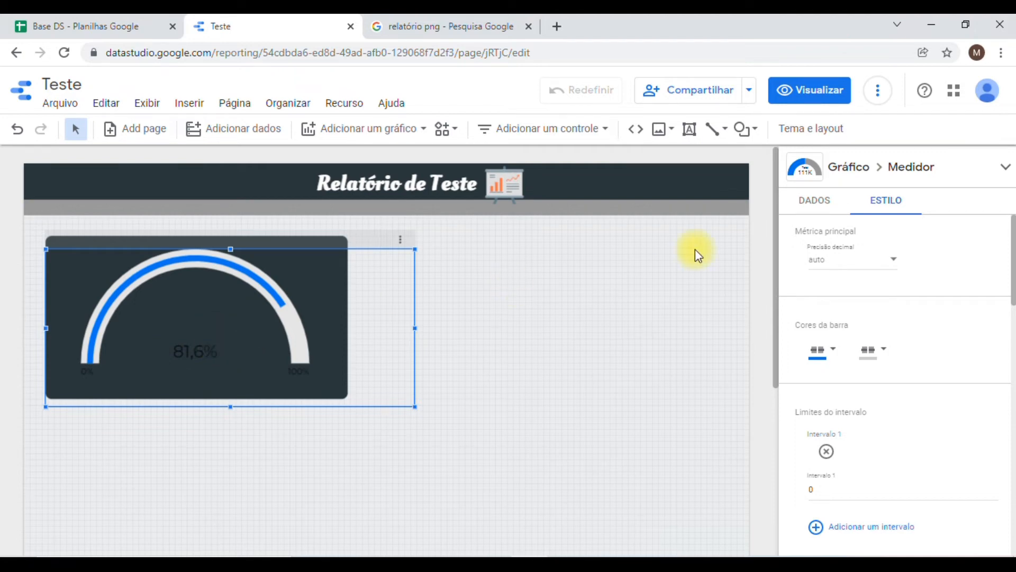
{"action": "scroll", "coordinate": [850, 317], "scroll_direction": "down", "scroll_amount": 5}
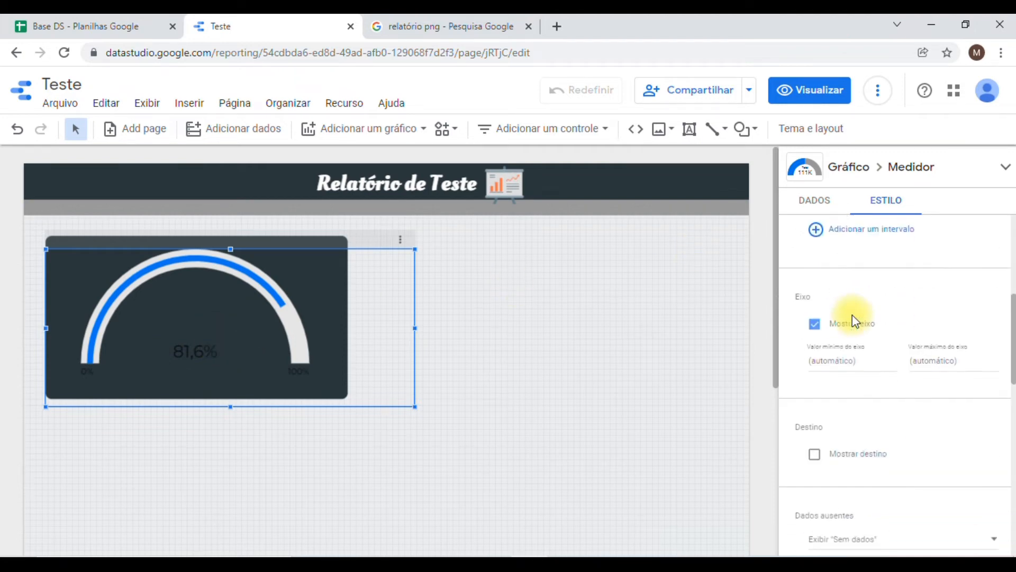
{"action": "scroll", "coordinate": [853, 320], "scroll_direction": "down", "scroll_amount": 5}
{"action": "left_click", "coordinate": [872, 337]}
{"action": "left_click", "coordinate": [880, 415]}
{"action": "left_click", "coordinate": [871, 331]}
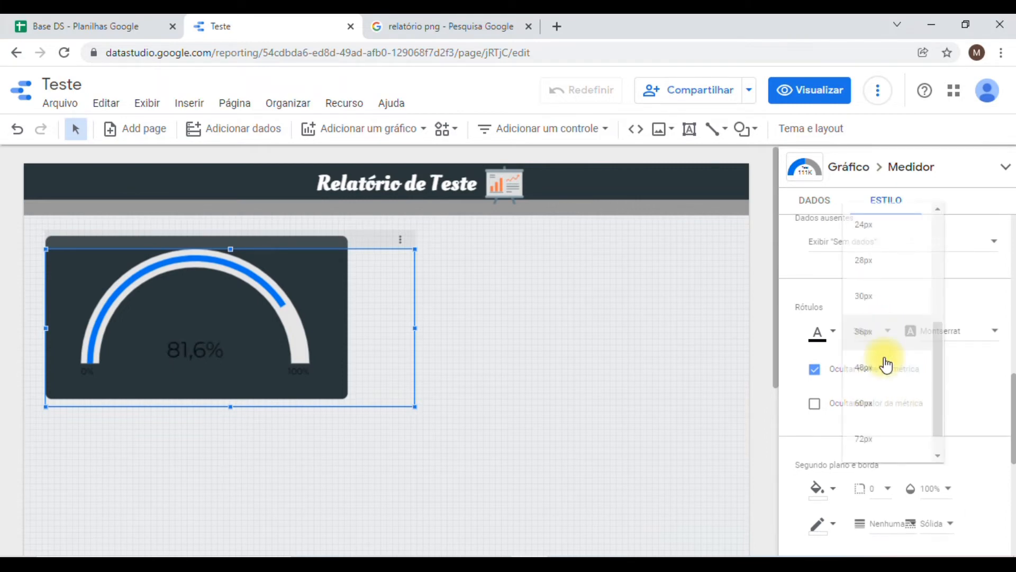
{"action": "left_click", "coordinate": [868, 341]}
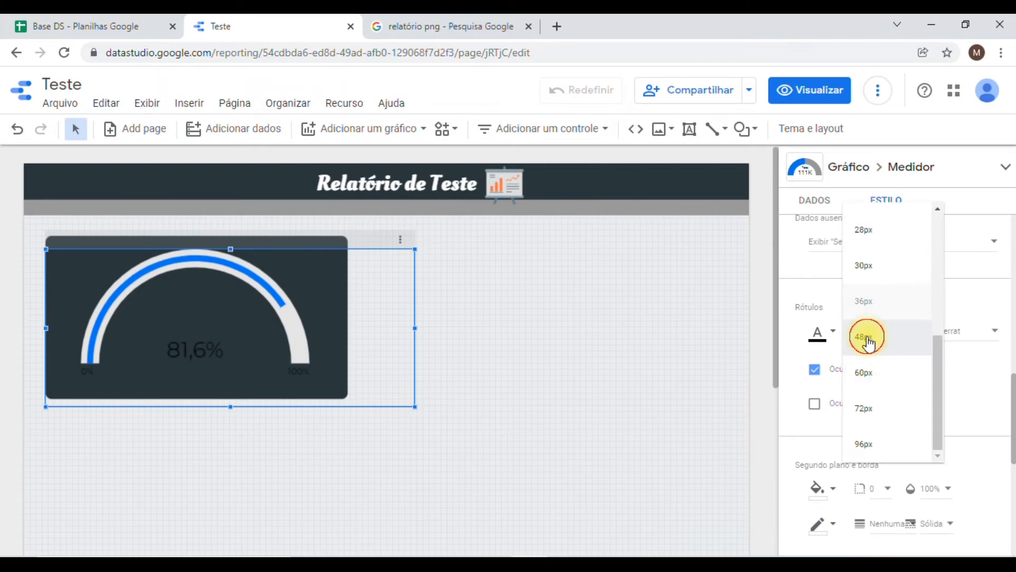
- Set the NPS gauge's label font colour to white and deselect the gauge
{"action": "left_click", "coordinate": [830, 331]}
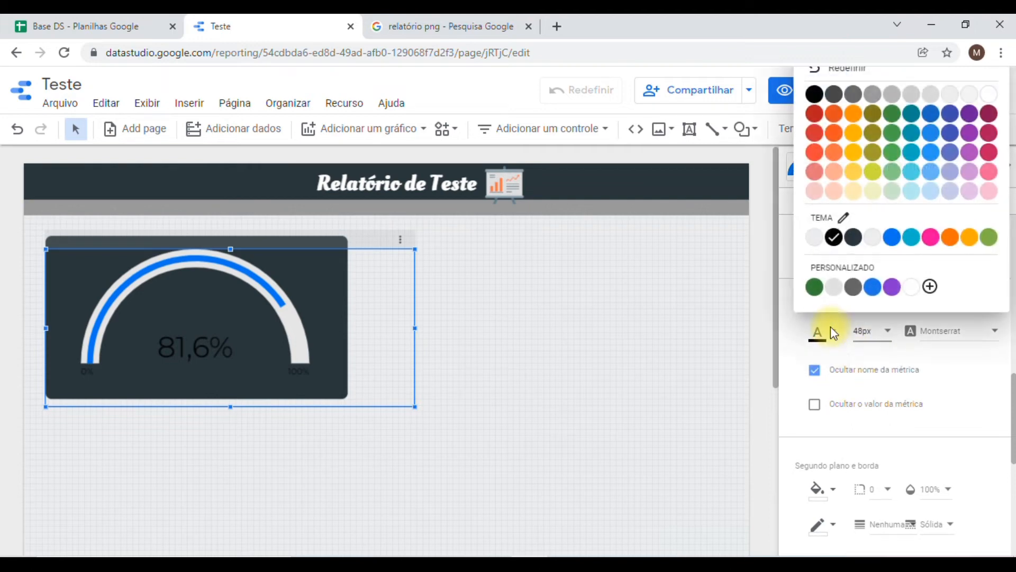
{"action": "left_click", "coordinate": [995, 103]}
{"action": "left_click", "coordinate": [548, 357]}
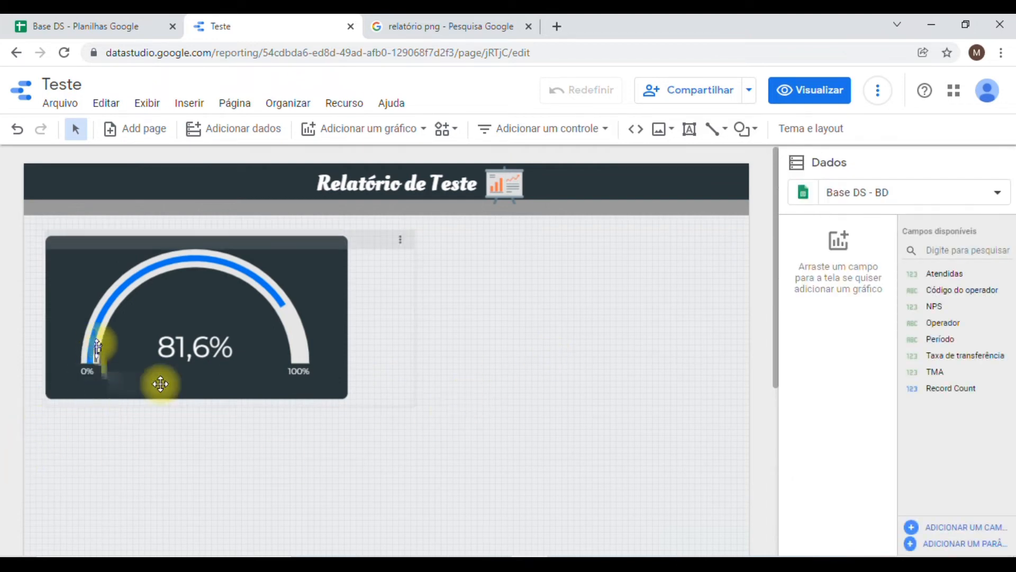
- Select the NPS gauge together with its dark rectangle and move both slightly down the page
{"action": "left_click_drag", "start_coordinate": [36, 438], "coordinate": [474, 227]}
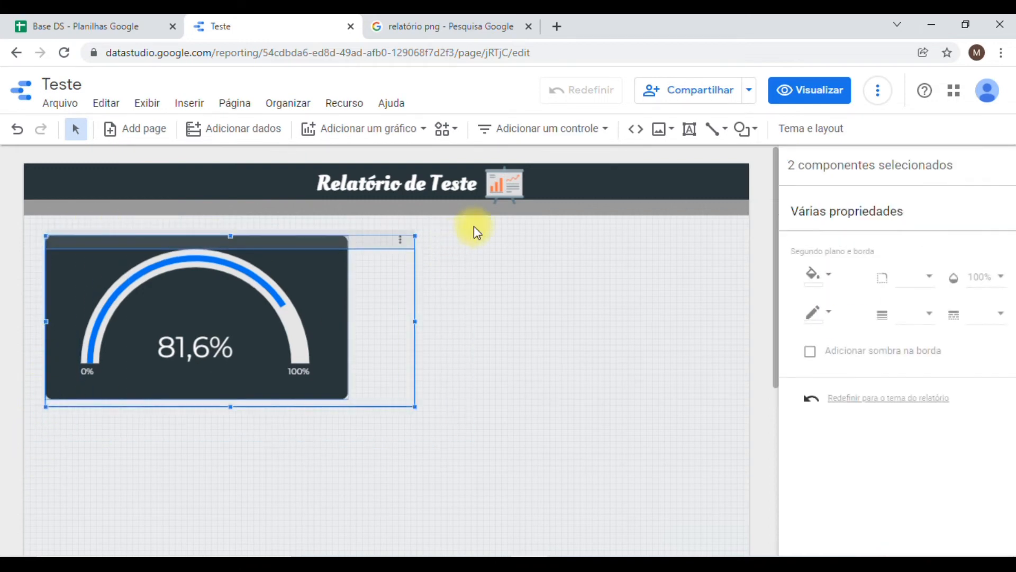
{"action": "key", "text": "Down"}
{"action": "key", "text": "Down"}
{"action": "key", "text": "Down"}
{"action": "key", "text": "Down"}
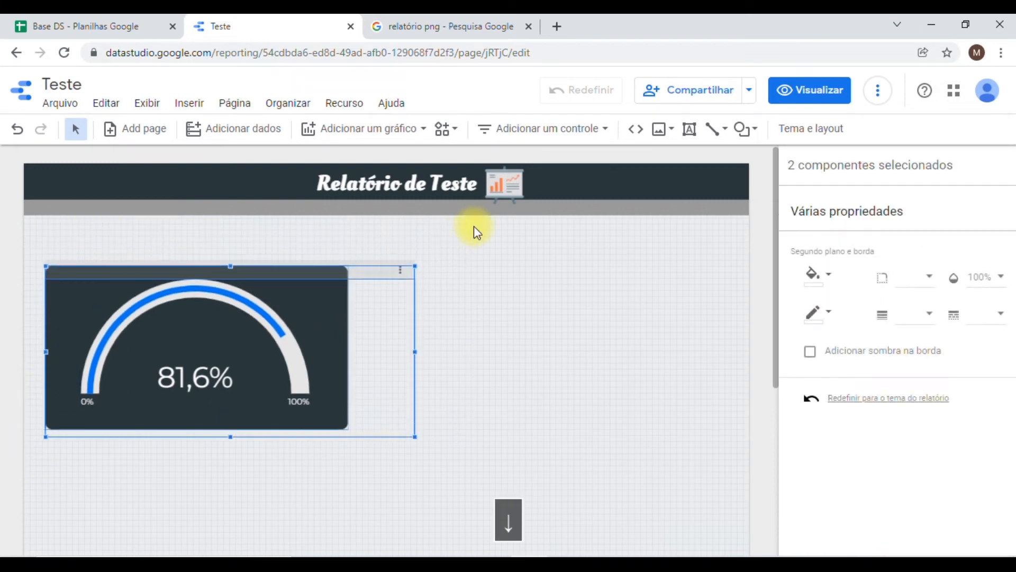
{"action": "left_click", "coordinate": [492, 340]}
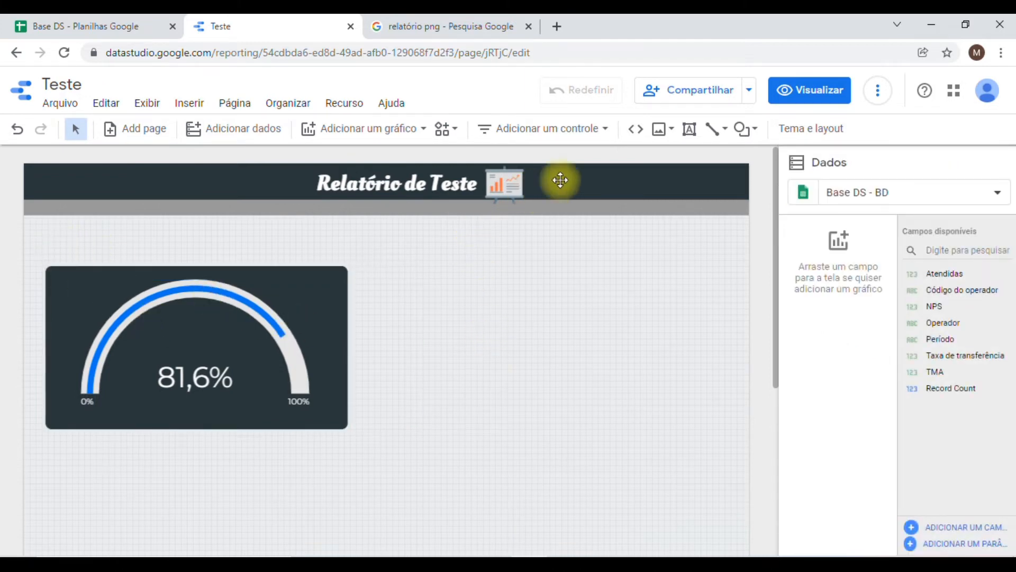
- Add a text box directly above the dark card, matching its width, with the centred title NPS
{"action": "left_click", "coordinate": [686, 129]}
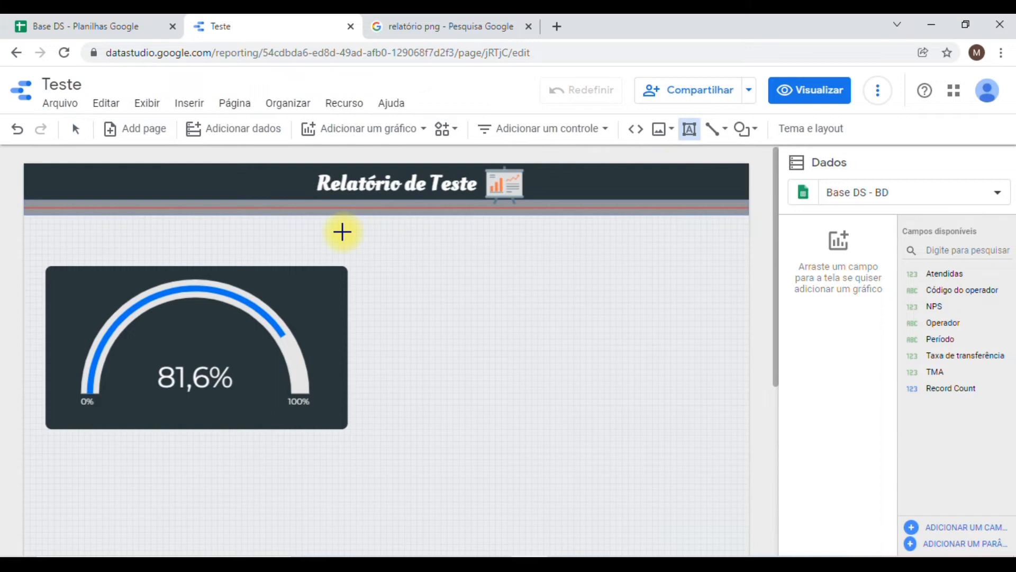
{"action": "left_click_drag", "start_coordinate": [46, 236], "coordinate": [346, 264]}
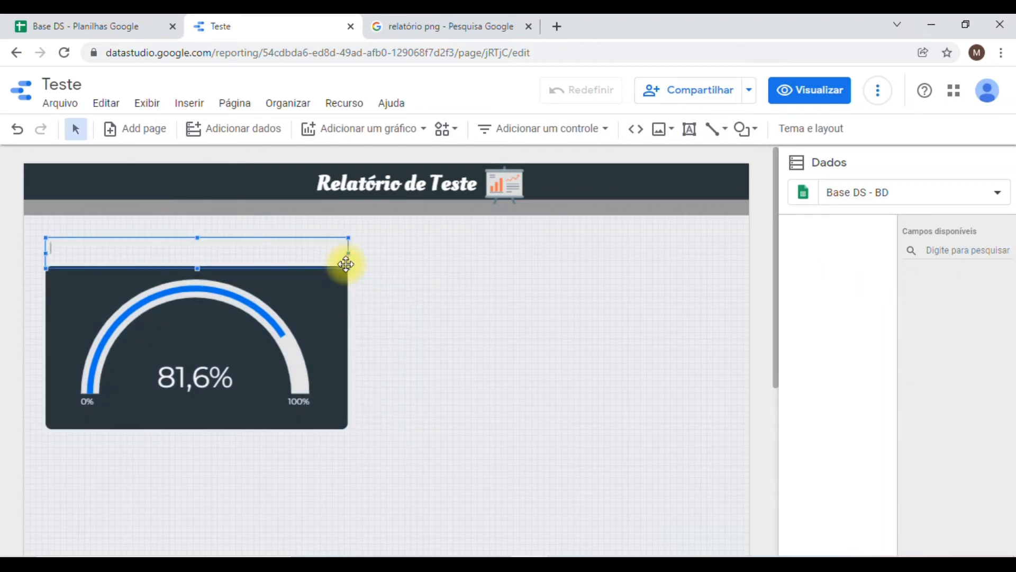
{"action": "key", "text": "Caps_Lock"}
{"action": "type", "text": "NPS"}
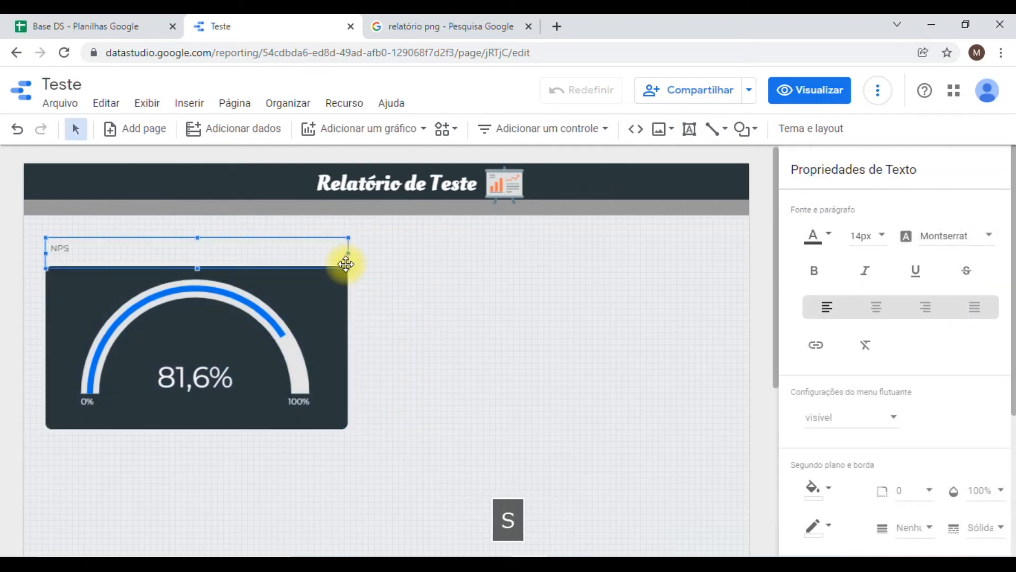
{"action": "key", "text": "Caps_Lock"}
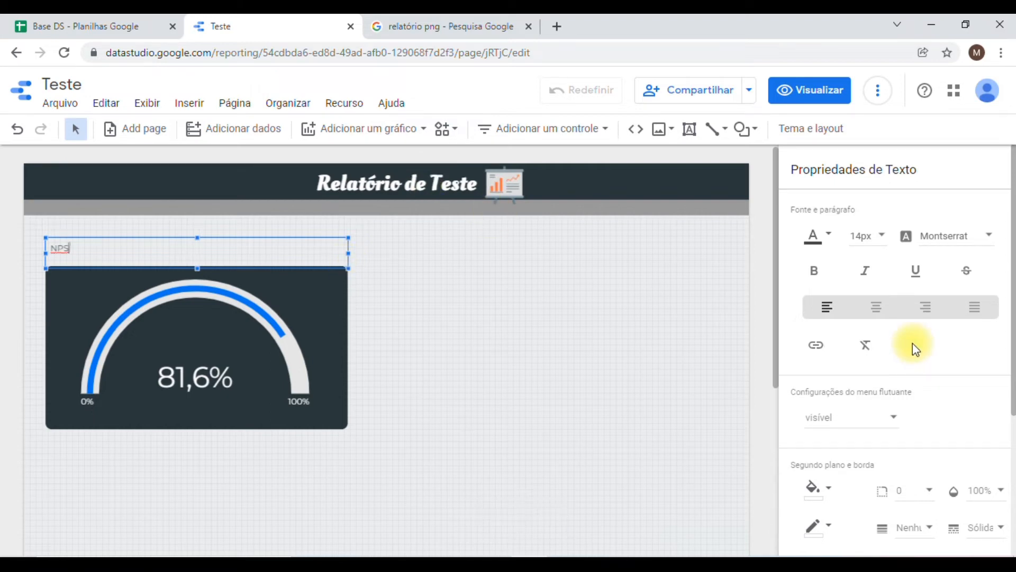
{"action": "left_click", "coordinate": [877, 308]}
- Select the NPS title text and set its font size to 30px
{"action": "double_click", "coordinate": [197, 248]}
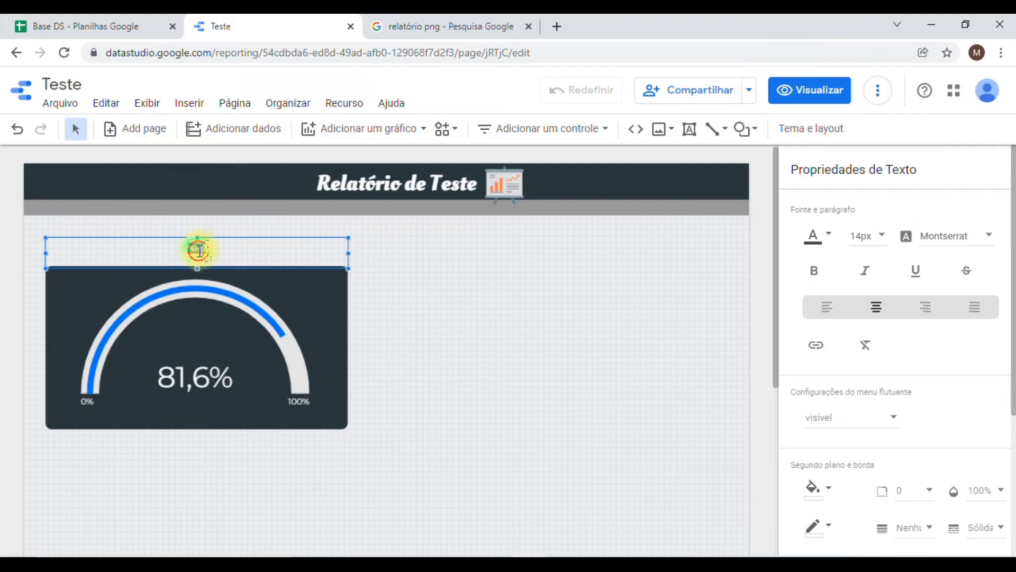
{"action": "left_click", "coordinate": [880, 235]}
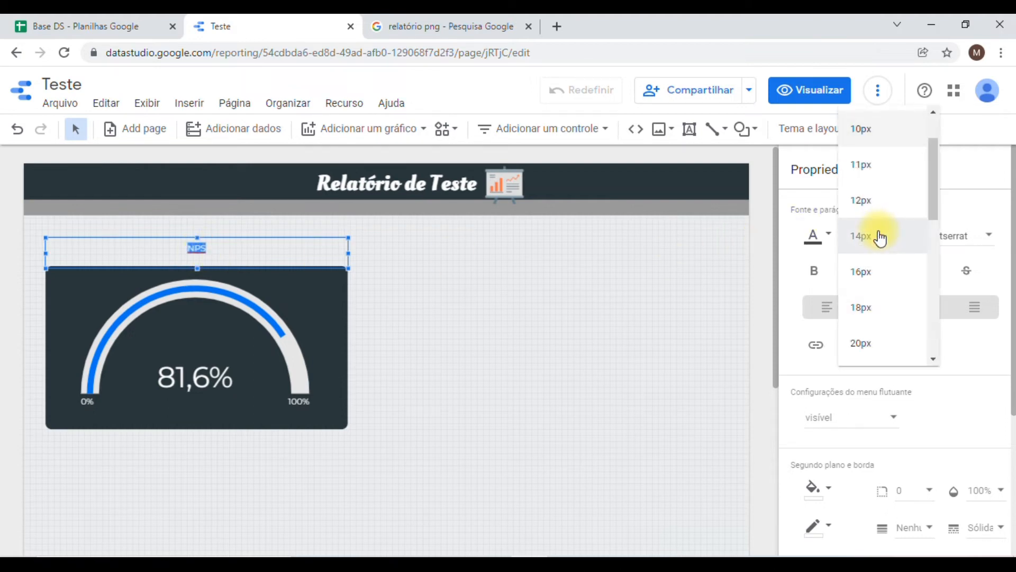
{"action": "scroll", "coordinate": [880, 299], "scroll_direction": "down", "scroll_amount": 2}
{"action": "left_click", "coordinate": [879, 347]}
{"action": "left_click", "coordinate": [868, 233]}
- Change the NPS title's font to Impact and its size to 36px
{"action": "left_click", "coordinate": [989, 233]}
{"action": "left_click", "coordinate": [980, 239]}
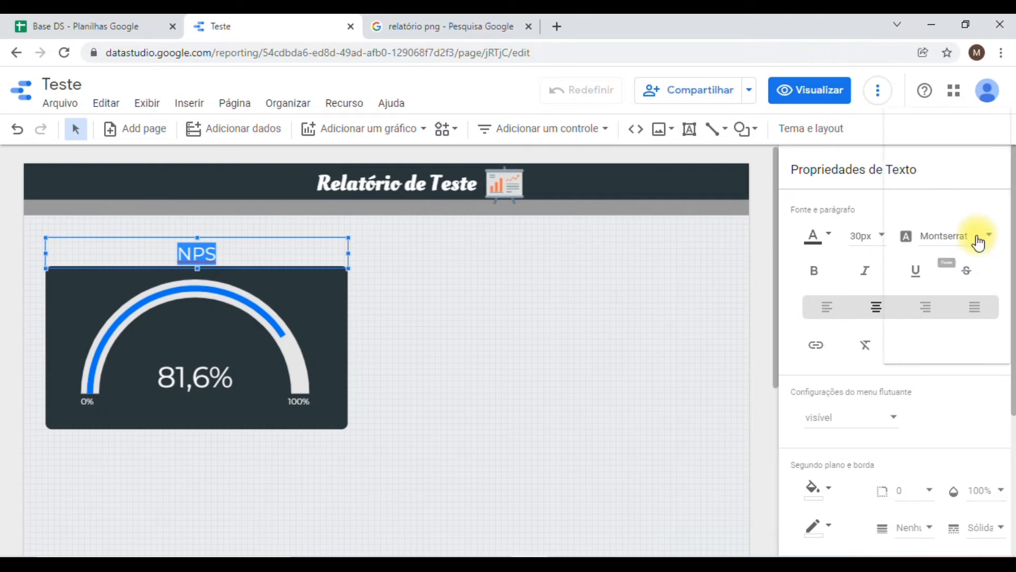
{"action": "scroll", "coordinate": [937, 240], "scroll_direction": "up", "scroll_amount": 5}
{"action": "scroll", "coordinate": [937, 259], "scroll_direction": "down", "scroll_amount": 2}
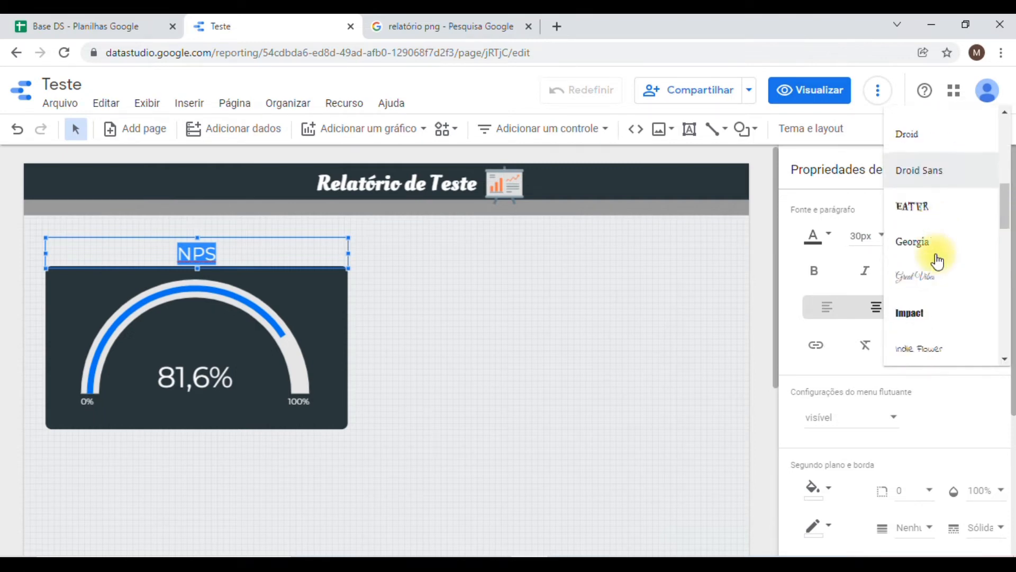
{"action": "scroll", "coordinate": [936, 260], "scroll_direction": "up", "scroll_amount": 2}
{"action": "scroll", "coordinate": [937, 259], "scroll_direction": "up", "scroll_amount": 5}
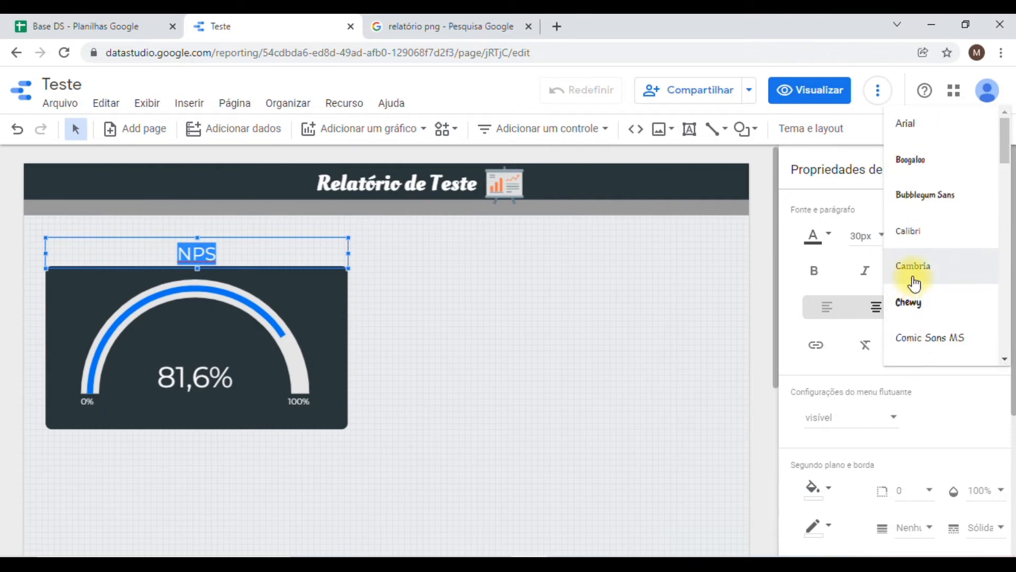
{"action": "scroll", "coordinate": [914, 283], "scroll_direction": "down", "scroll_amount": 3}
{"action": "scroll", "coordinate": [914, 283], "scroll_direction": "down", "scroll_amount": 3}
{"action": "scroll", "coordinate": [914, 283], "scroll_direction": "down", "scroll_amount": 3}
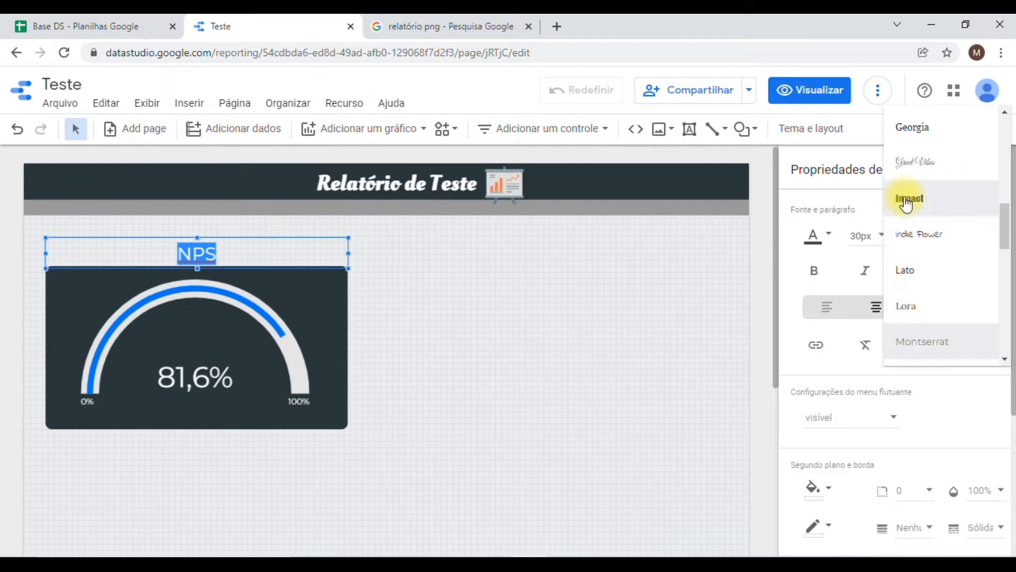
{"action": "left_click", "coordinate": [904, 196]}
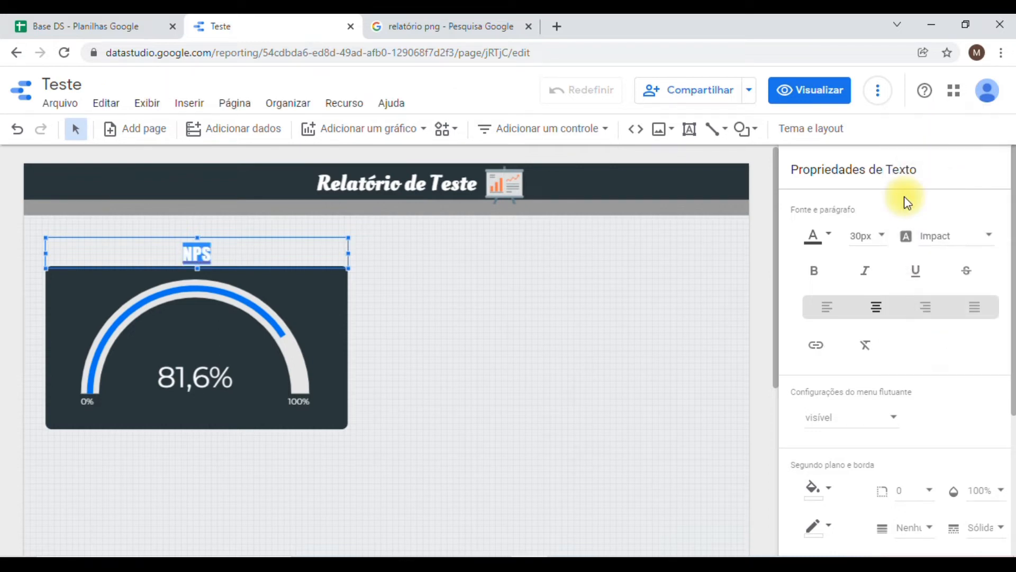
{"action": "left_click", "coordinate": [869, 233]}
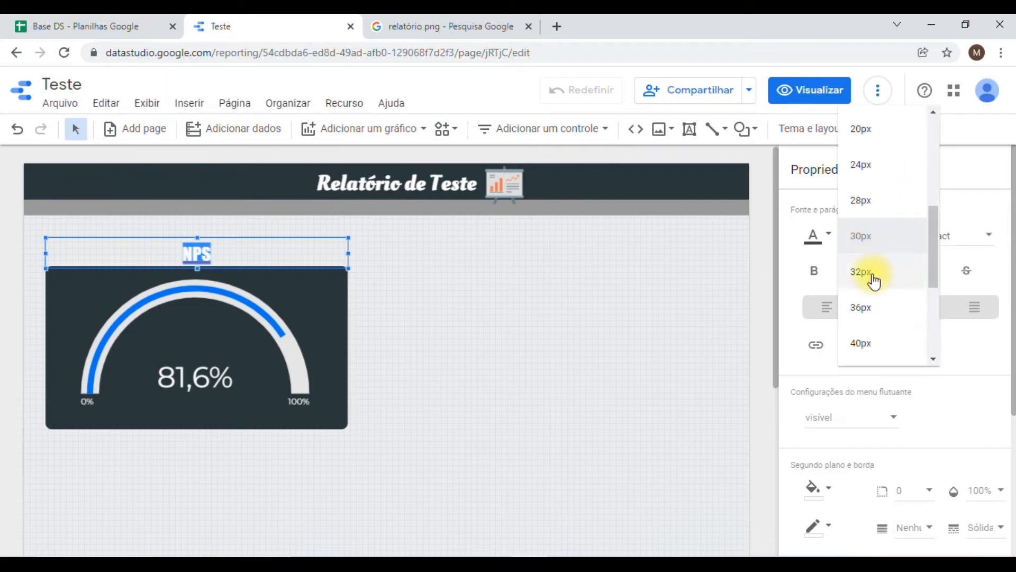
{"action": "left_click", "coordinate": [872, 320]}
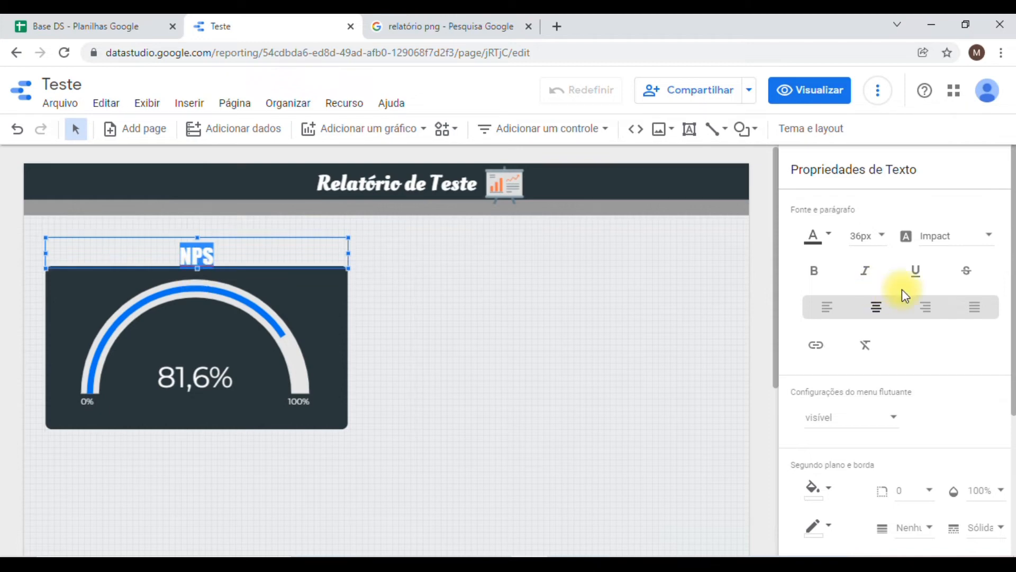
- Try top padding of 10px and 16px on the NPS title box, and settle on 4px
{"action": "scroll", "coordinate": [907, 392], "scroll_direction": "down", "scroll_amount": 3}
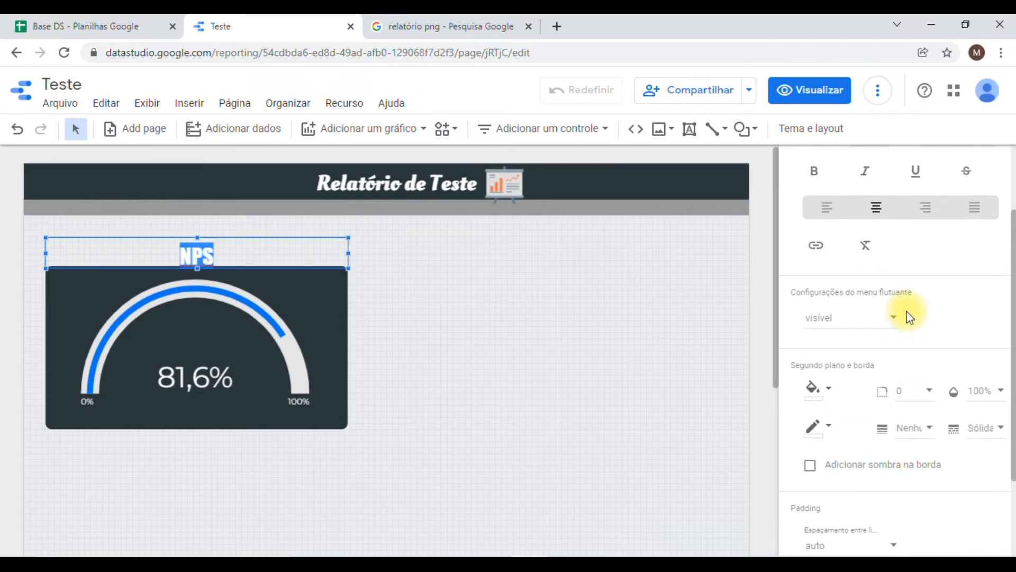
{"action": "scroll", "coordinate": [908, 317], "scroll_direction": "down", "scroll_amount": 3}
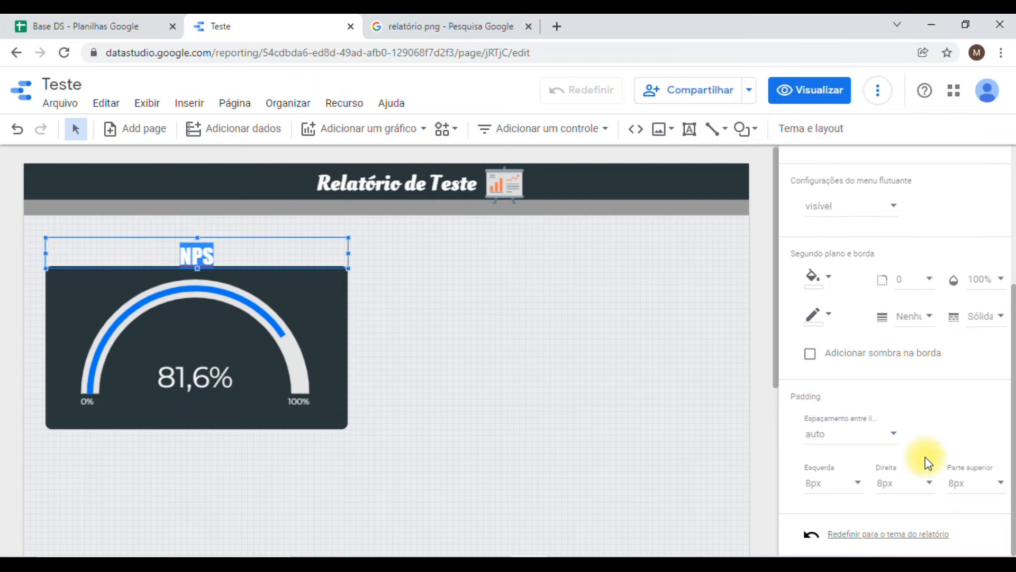
{"action": "left_click", "coordinate": [974, 493]}
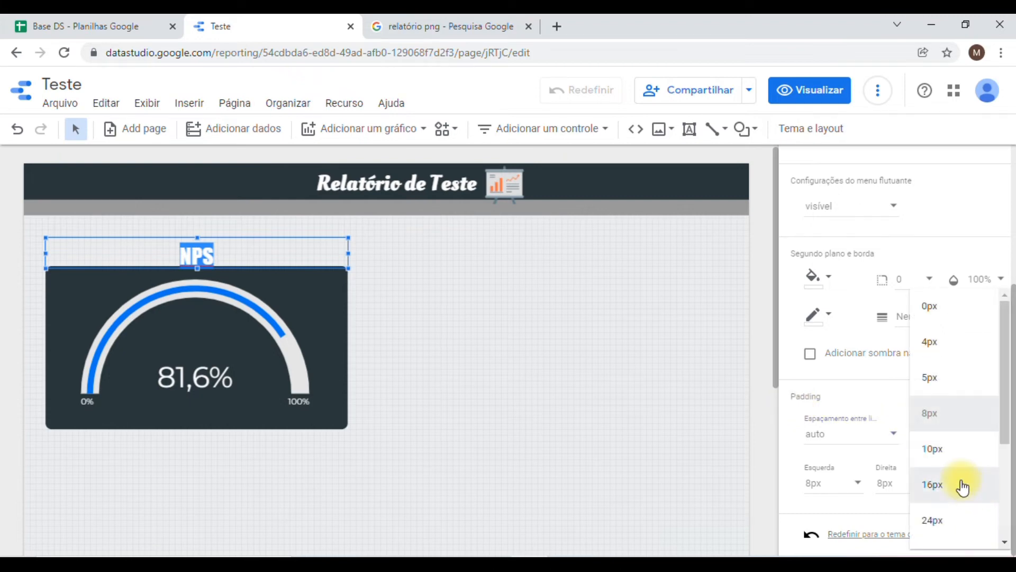
{"action": "left_click", "coordinate": [951, 449]}
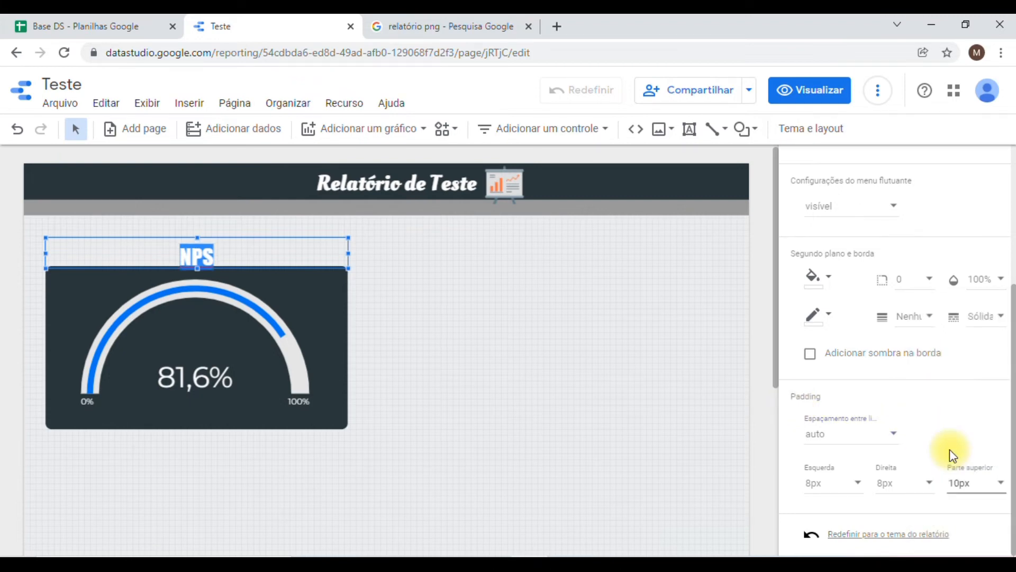
{"action": "left_click", "coordinate": [979, 482]}
{"action": "left_click", "coordinate": [961, 488]}
{"action": "left_click", "coordinate": [962, 489]}
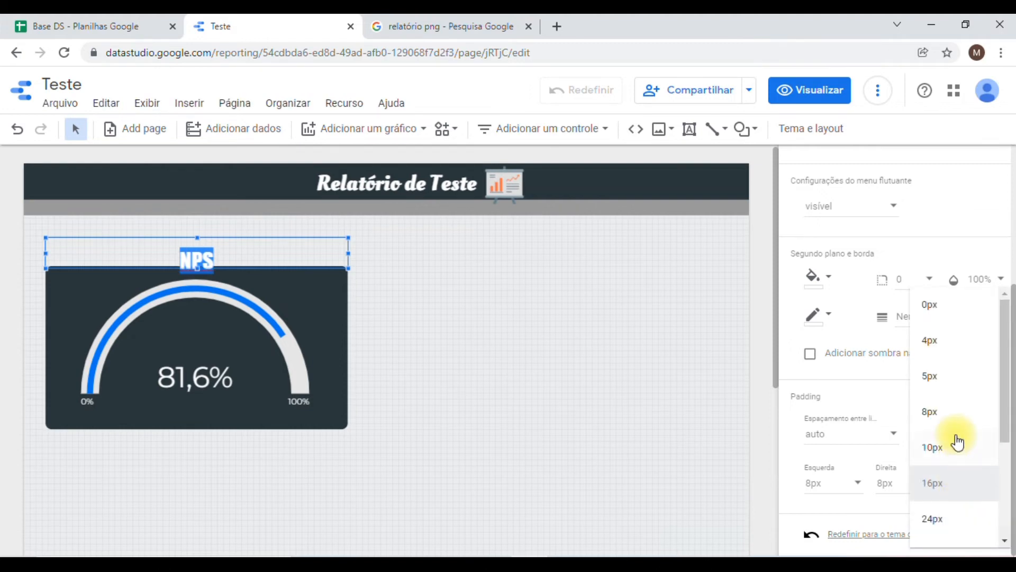
{"action": "left_click", "coordinate": [932, 341]}
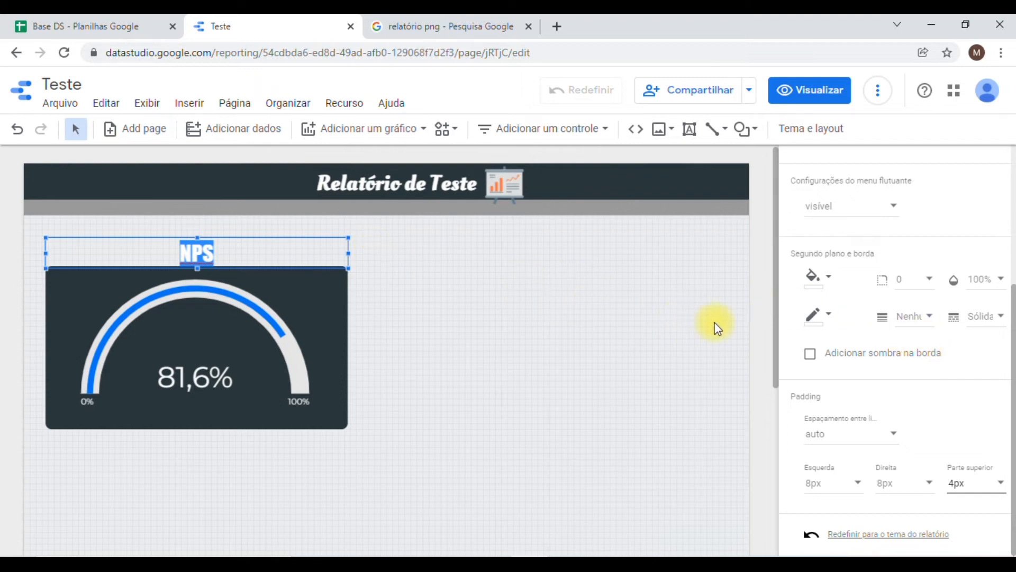
- Fill the NPS title box with the theme's blue and set its text colour to white
{"action": "scroll", "coordinate": [889, 302], "scroll_direction": "up", "scroll_amount": 2}
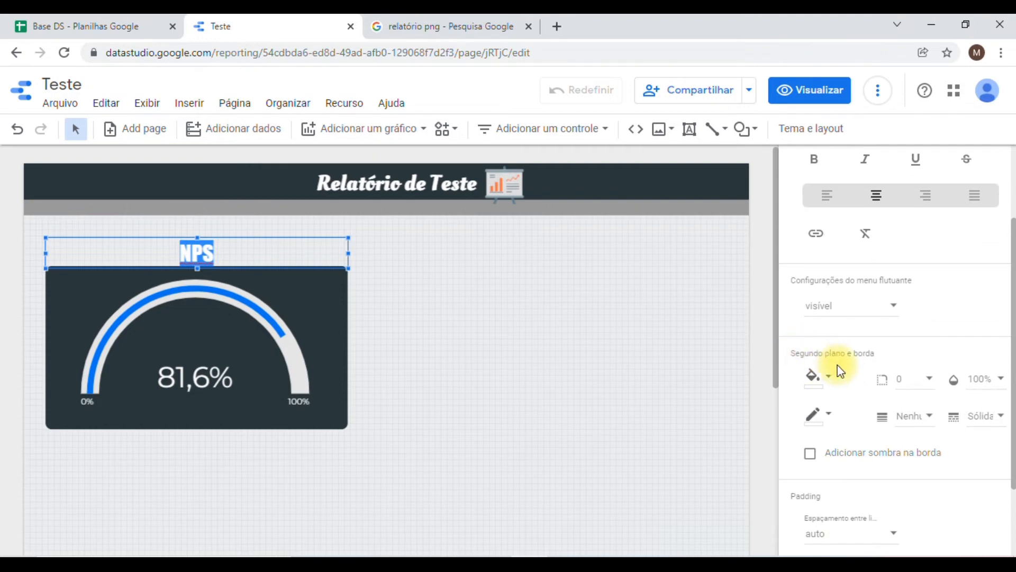
{"action": "left_click", "coordinate": [827, 378]}
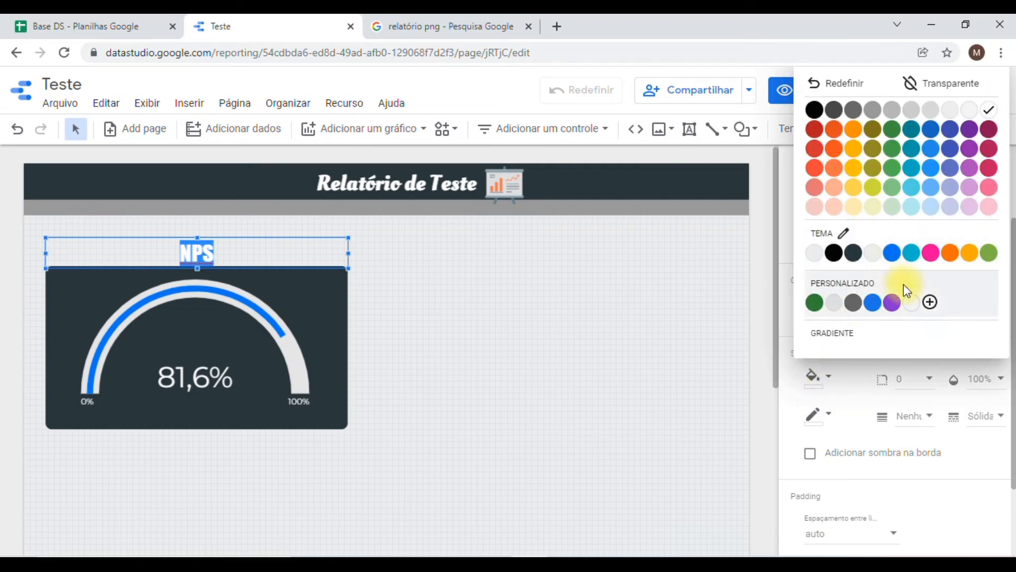
{"action": "left_click", "coordinate": [890, 256]}
{"action": "scroll", "coordinate": [889, 258], "scroll_direction": "down", "scroll_amount": 2}
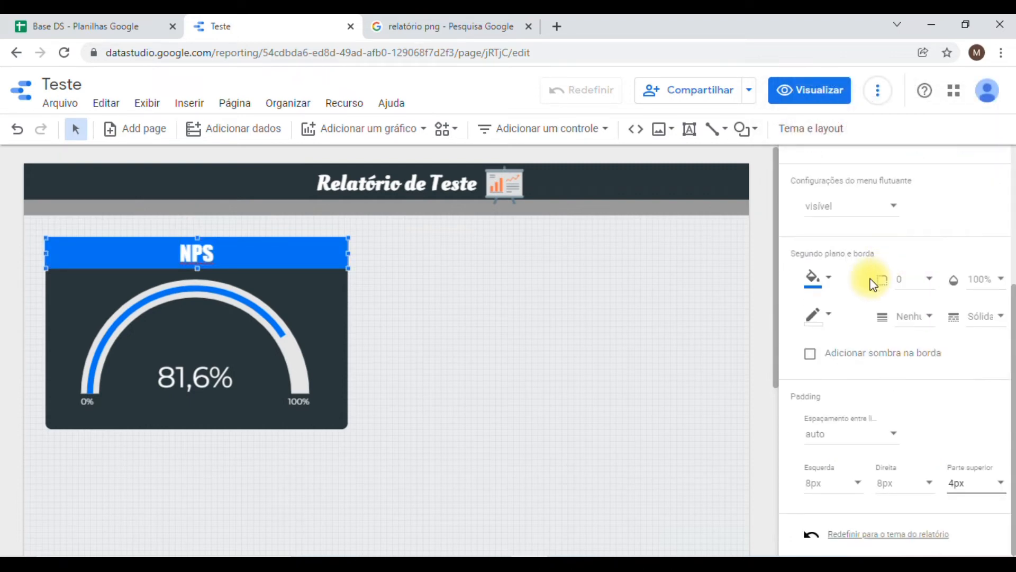
{"action": "scroll", "coordinate": [870, 280], "scroll_direction": "up", "scroll_amount": 4}
{"action": "left_click", "coordinate": [827, 243]}
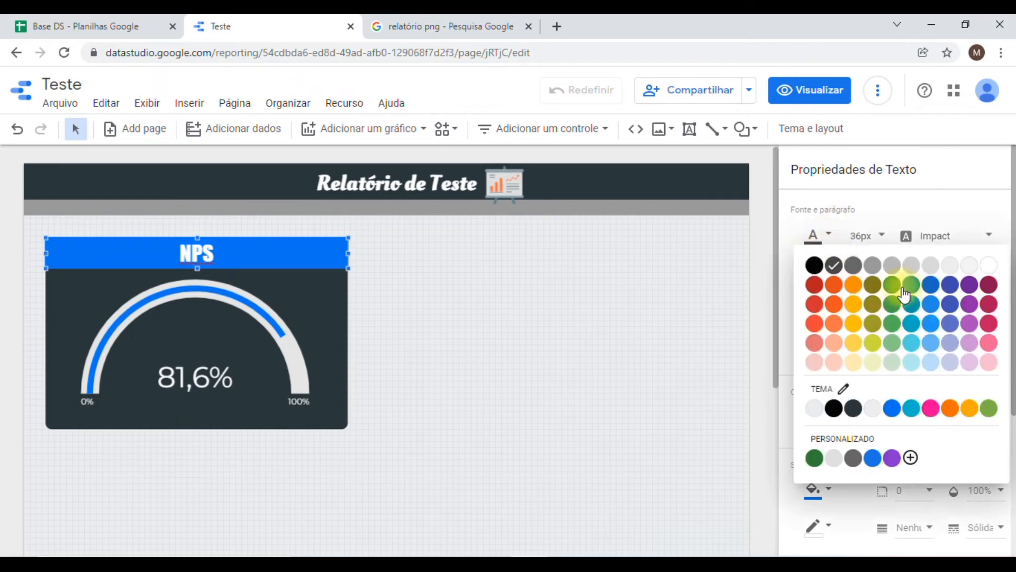
{"action": "left_click", "coordinate": [987, 272]}
- Open the corner radius choices for the NPS title box
{"action": "scroll", "coordinate": [987, 275], "scroll_direction": "down", "scroll_amount": 4}
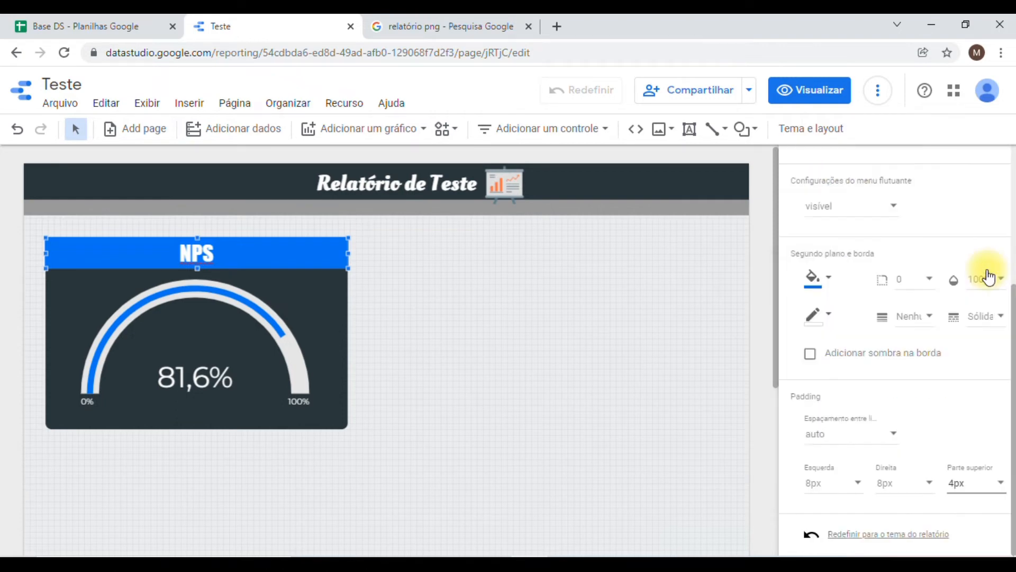
{"action": "left_click", "coordinate": [928, 278]}
{"action": "scroll", "coordinate": [909, 429], "scroll_direction": "down", "scroll_amount": 2}
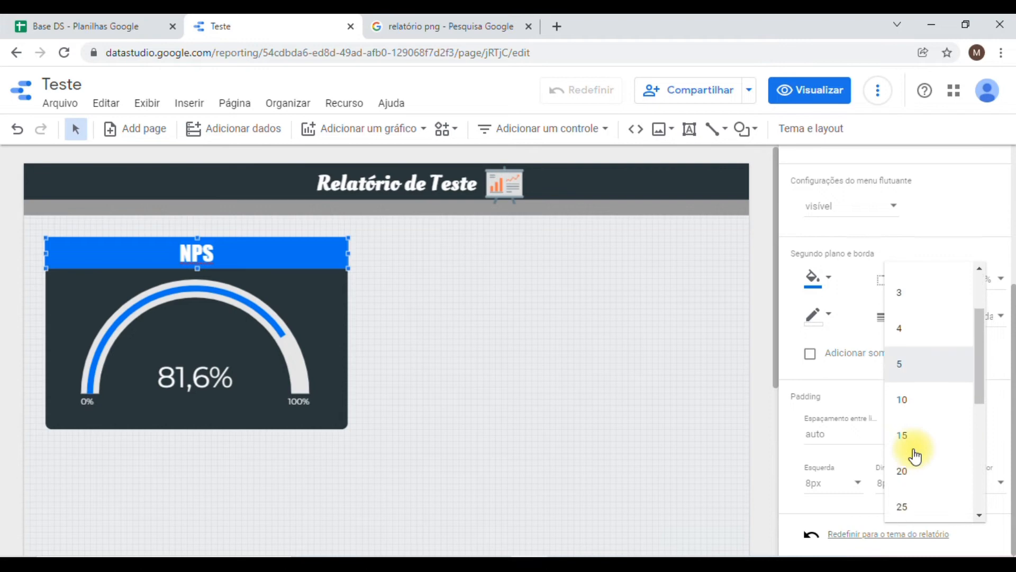
- Set the corner radius of the blue NPS title box to 10 and deselect it
{"action": "left_click", "coordinate": [906, 396]}
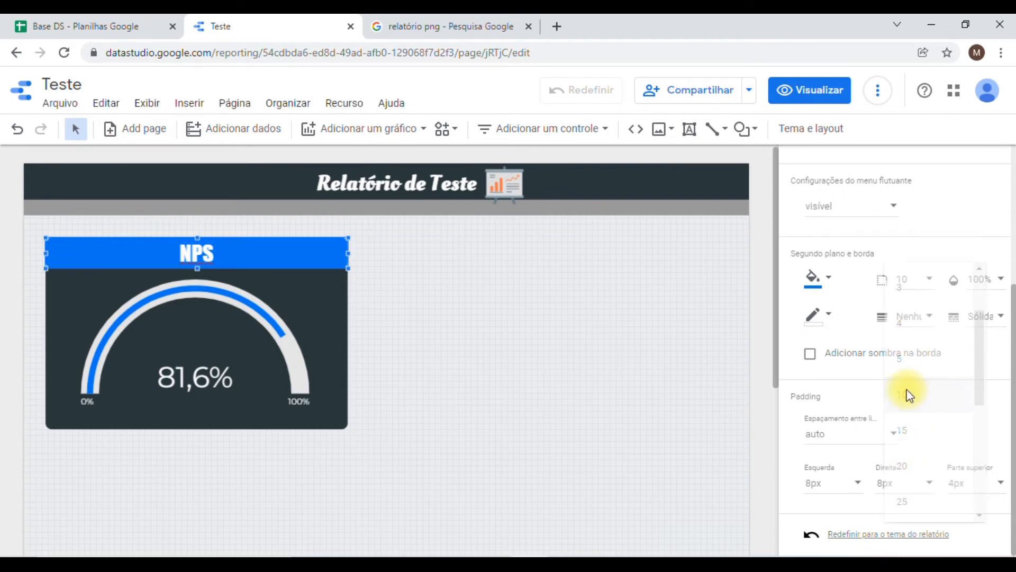
{"action": "left_click", "coordinate": [483, 313]}
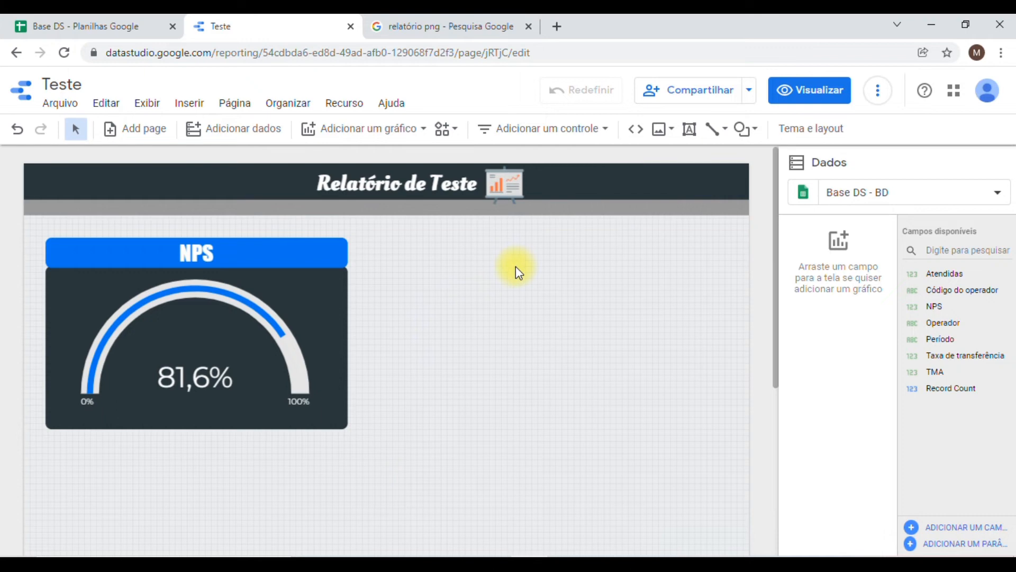
{"action": "scroll", "coordinate": [514, 270], "scroll_direction": "down", "scroll_amount": 4}
{"action": "scroll", "coordinate": [513, 275], "scroll_direction": "up", "scroll_amount": 4}
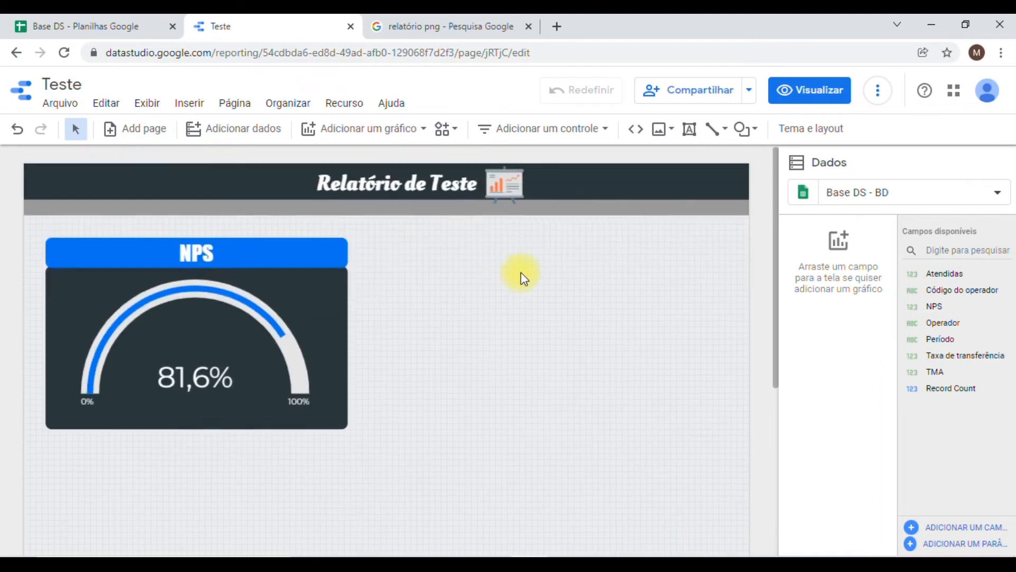
- Draw a straight vertical line to the right of the NPS gauge card and nudge it slightly left
{"action": "left_click", "coordinate": [717, 132]}
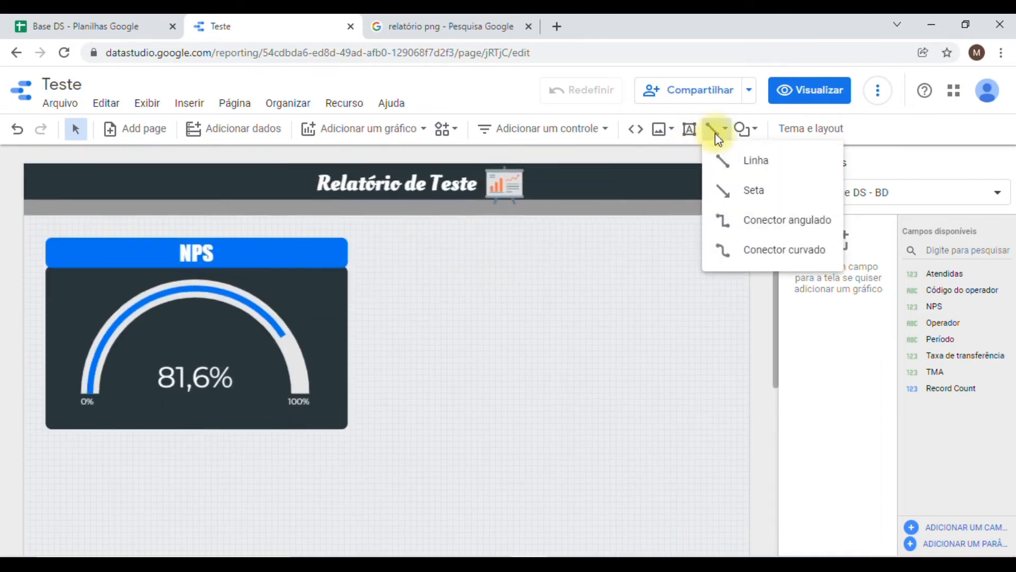
{"action": "left_click", "coordinate": [750, 164]}
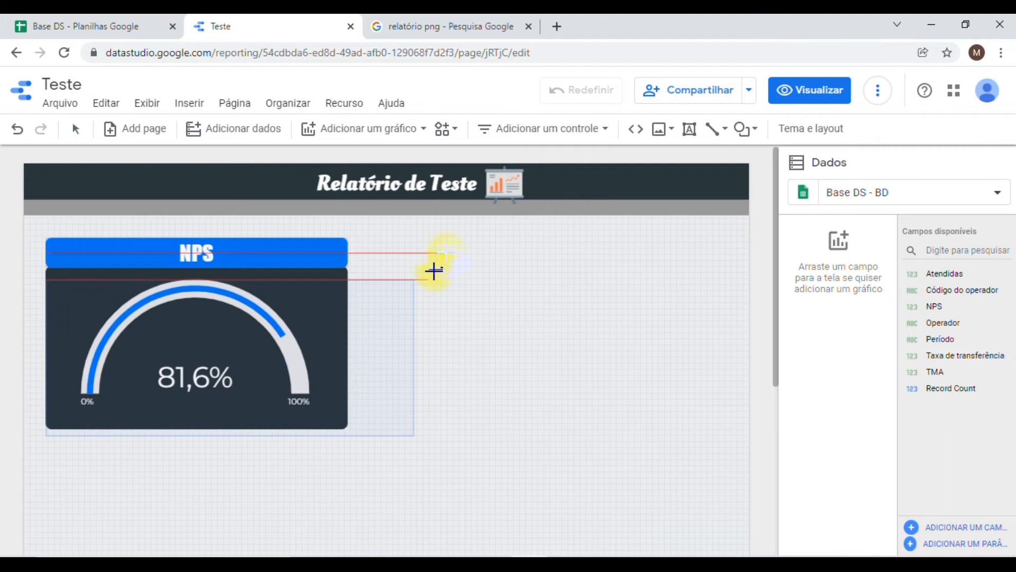
{"action": "mouse_move", "coordinate": [446, 253]}
{"action": "left_mouse_down"}
{"action": "mouse_move", "coordinate": [447, 545]}
{"action": "mouse_move", "coordinate": [445, 531]}
{"action": "left_mouse_up"}
{"action": "scroll", "coordinate": [443, 332], "scroll_direction": "down", "scroll_amount": 2}
{"action": "key", "text": "Left"}
{"action": "key", "text": "Left"}
{"action": "key", "text": "Left"}
{"action": "key", "text": "Left"}
{"action": "key", "text": "Right"}
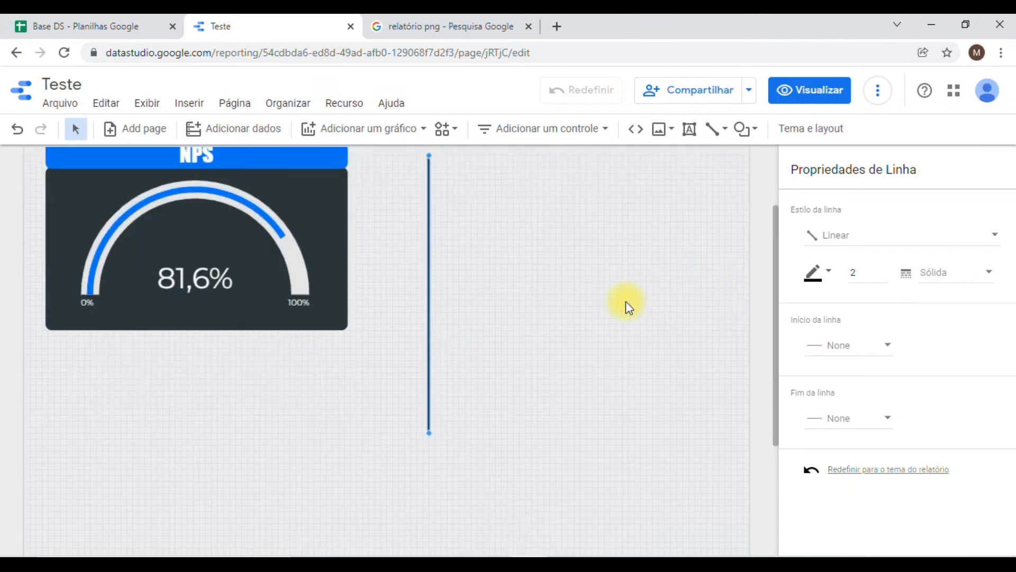
{"action": "scroll", "coordinate": [582, 305], "scroll_direction": "up", "scroll_amount": 2}
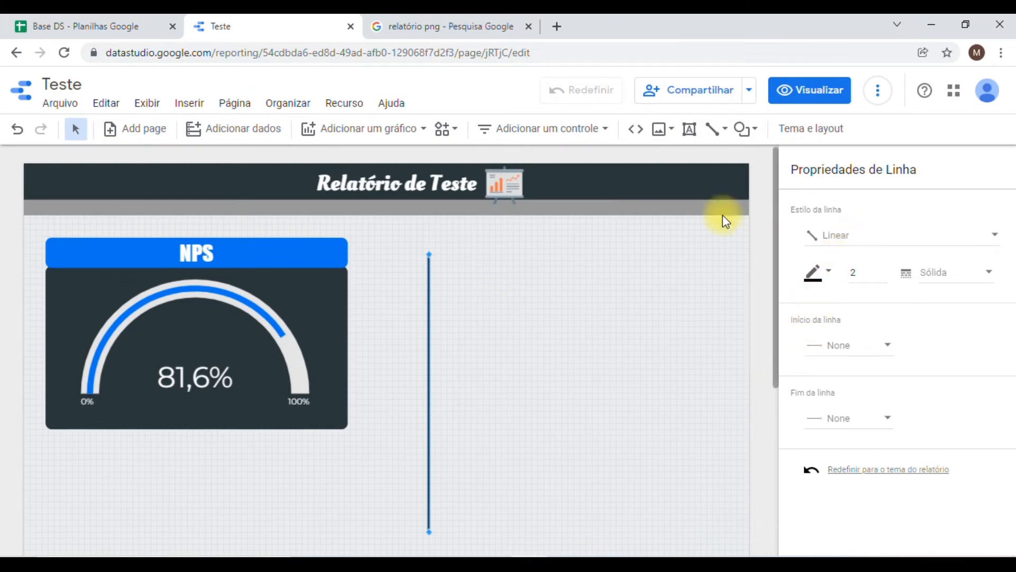
- Set the vertical line's thickness to 4 and deselect it
{"action": "left_click", "coordinate": [881, 271]}
{"action": "left_click", "coordinate": [881, 270]}
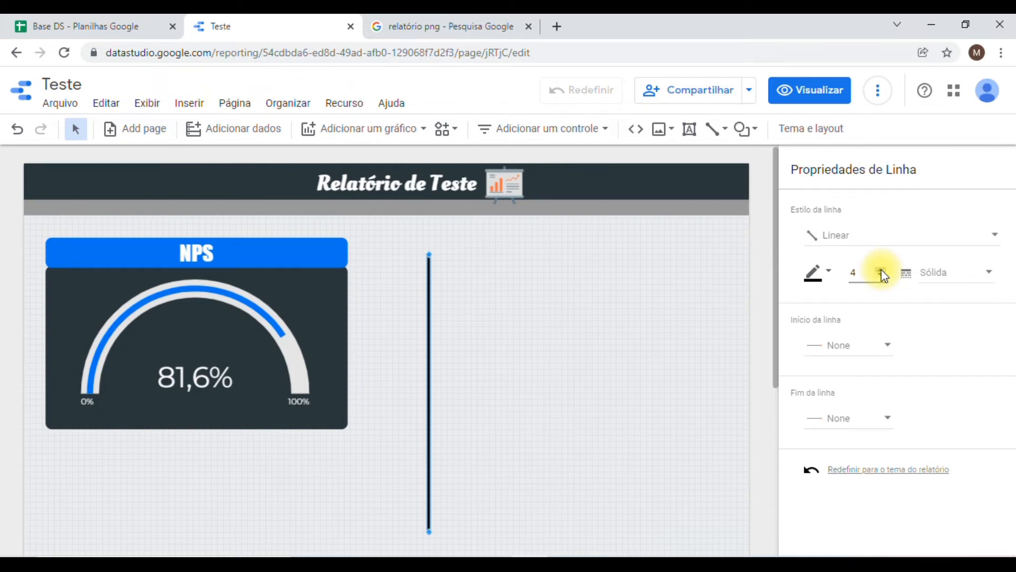
{"action": "left_click", "coordinate": [622, 317]}
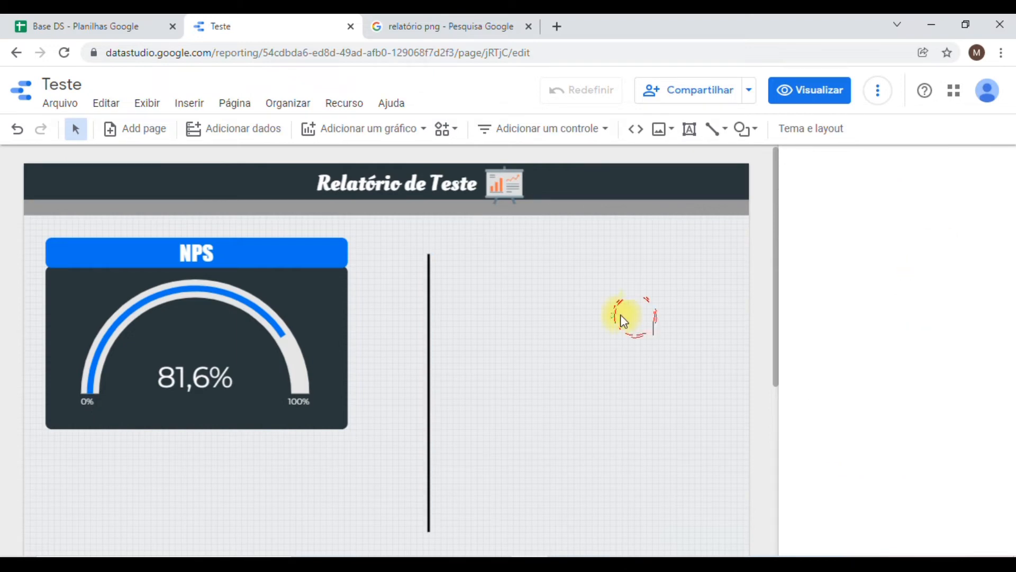
{"action": "scroll", "coordinate": [527, 364], "scroll_direction": "down", "scroll_amount": 2}
{"action": "scroll", "coordinate": [528, 364], "scroll_direction": "up", "scroll_amount": 2}
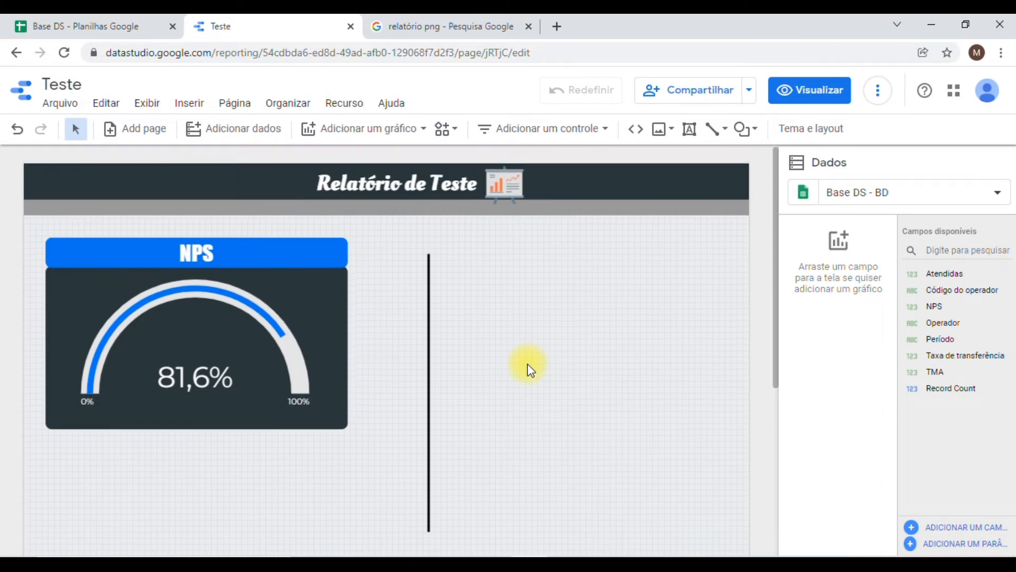
{"action": "scroll", "coordinate": [525, 363], "scroll_direction": "down", "scroll_amount": 2}
{"action": "scroll", "coordinate": [525, 363], "scroll_direction": "up", "scroll_amount": 2}
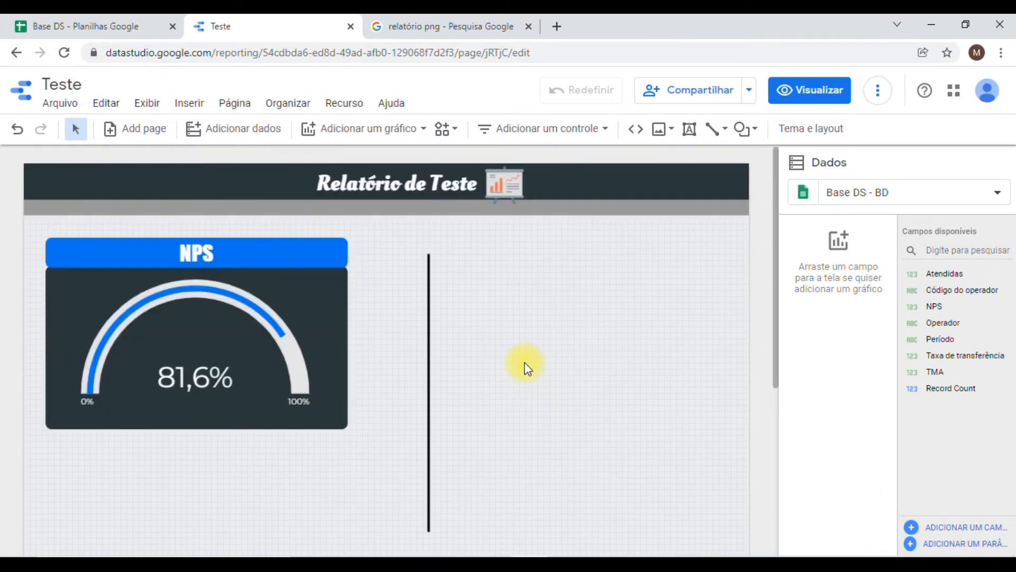
- Insert a pie chart in the empty area to the right of the vertical divider line
{"action": "left_click", "coordinate": [345, 130]}
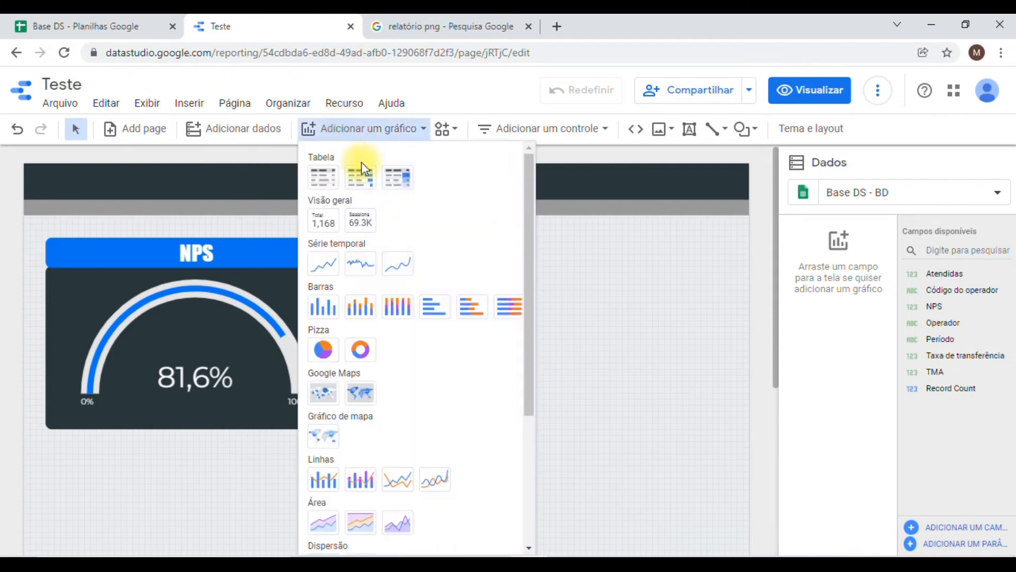
{"action": "left_click", "coordinate": [330, 357]}
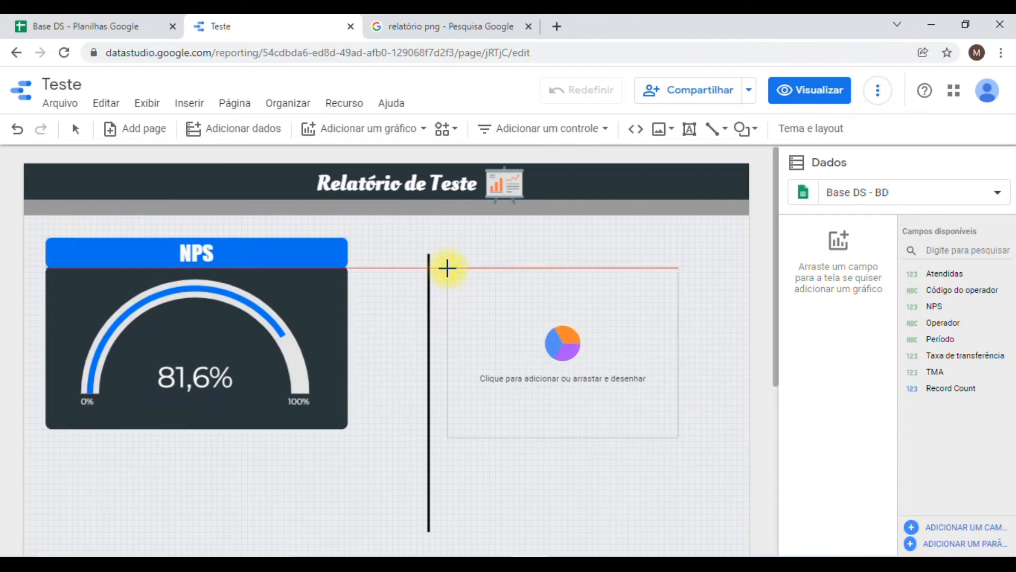
{"action": "left_click_drag", "start_coordinate": [447, 266], "coordinate": [735, 424]}
{"action": "scroll", "coordinate": [723, 465], "scroll_direction": "down", "scroll_amount": 2}
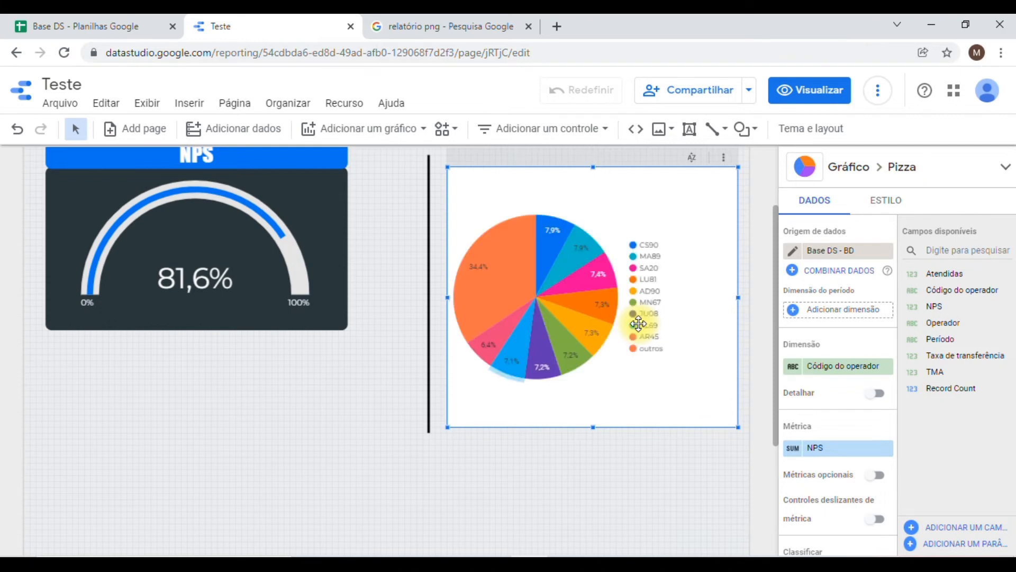
{"action": "scroll", "coordinate": [305, 380], "scroll_direction": "up", "scroll_amount": 2}
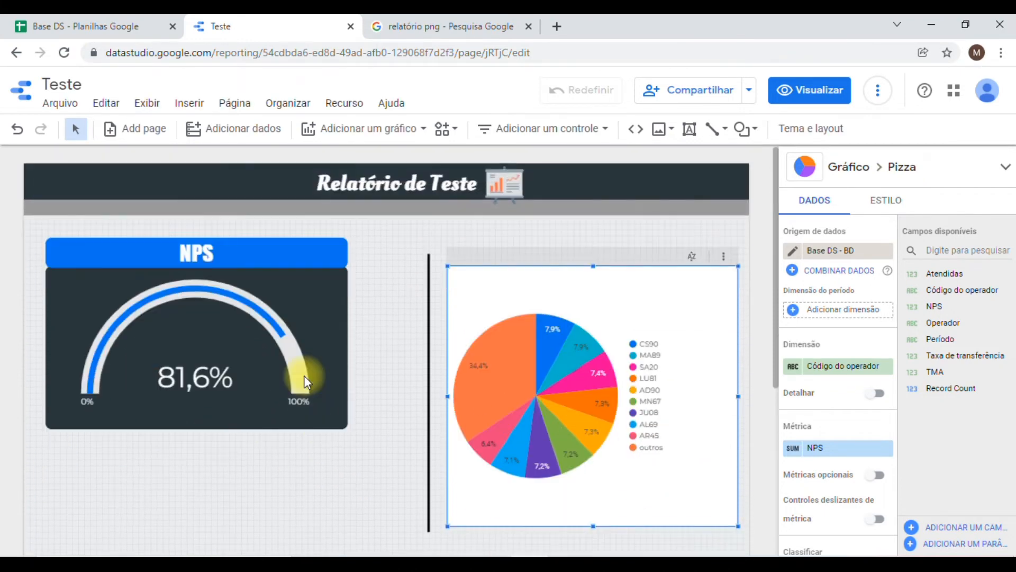
{"action": "scroll", "coordinate": [304, 376], "scroll_direction": "down", "scroll_amount": 2}
{"action": "scroll", "coordinate": [304, 376], "scroll_direction": "up", "scroll_amount": 2}
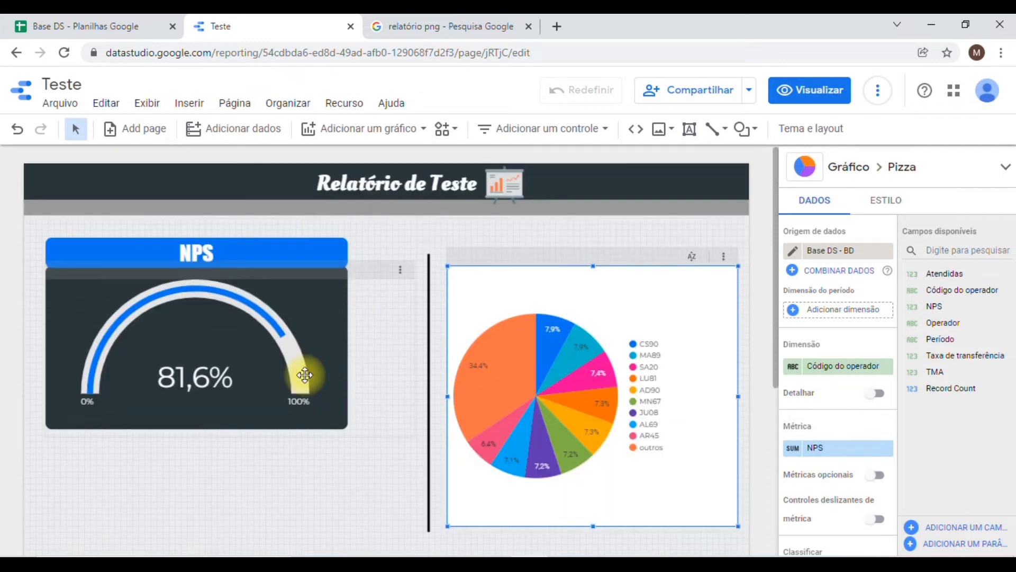
{"action": "scroll", "coordinate": [304, 375], "scroll_direction": "down", "scroll_amount": 2}
- Check the Período column in the Base DS spreadsheet and set the pie chart's dimension to Período
{"action": "left_click", "coordinate": [77, 26]}
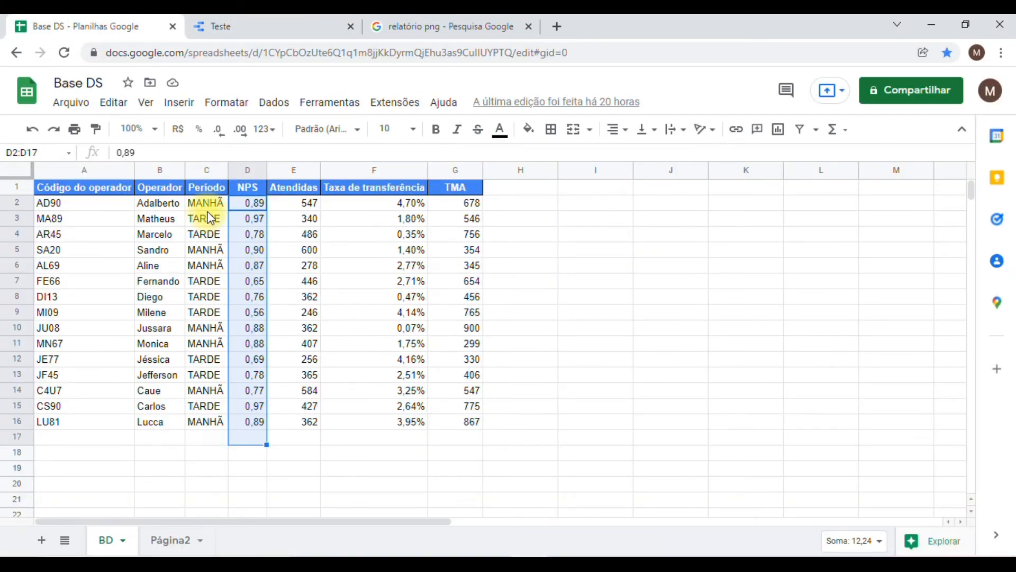
{"action": "left_click", "coordinate": [284, 14]}
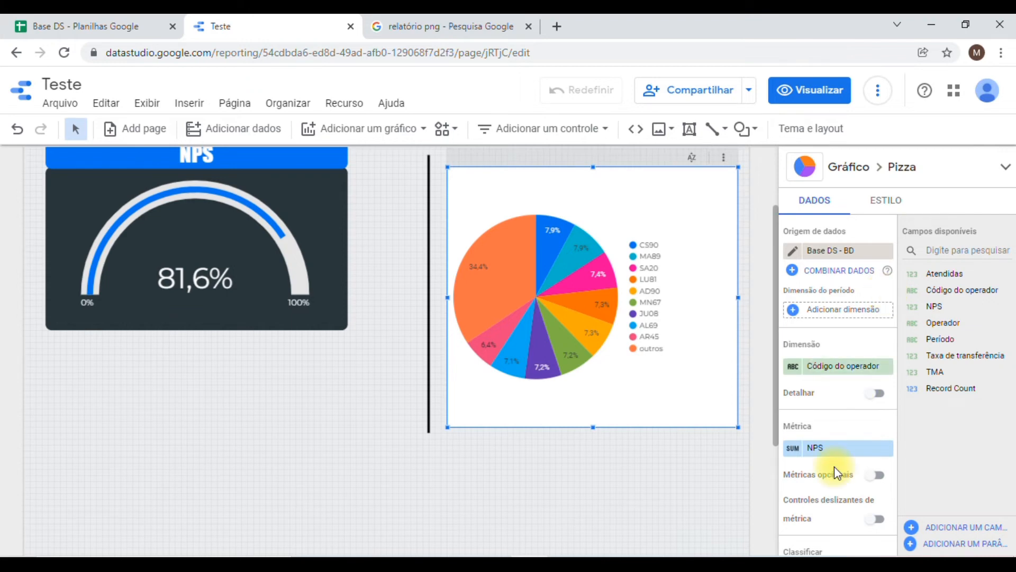
{"action": "scroll", "coordinate": [836, 463], "scroll_direction": "down", "scroll_amount": 2}
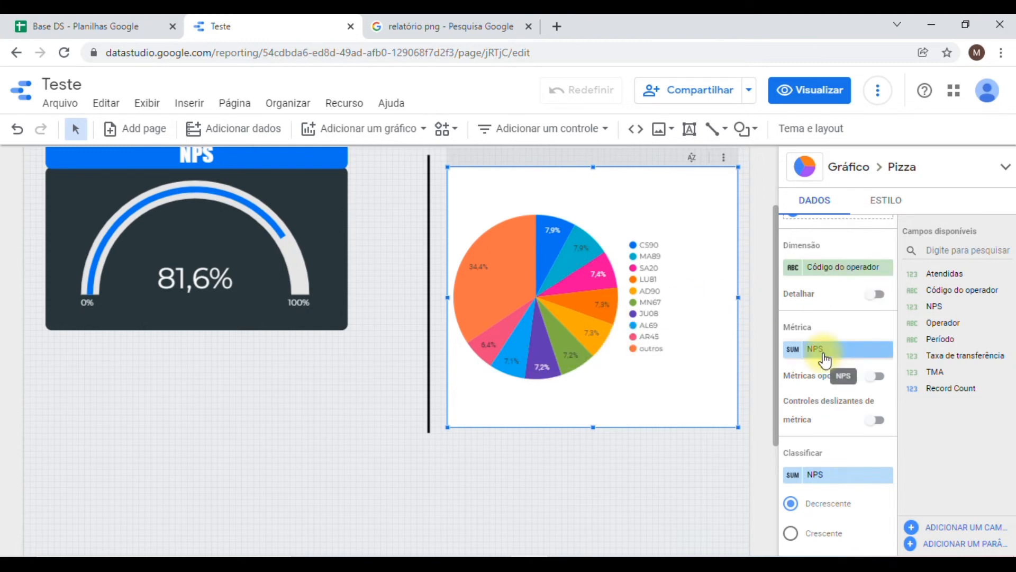
{"action": "left_click", "coordinate": [827, 267]}
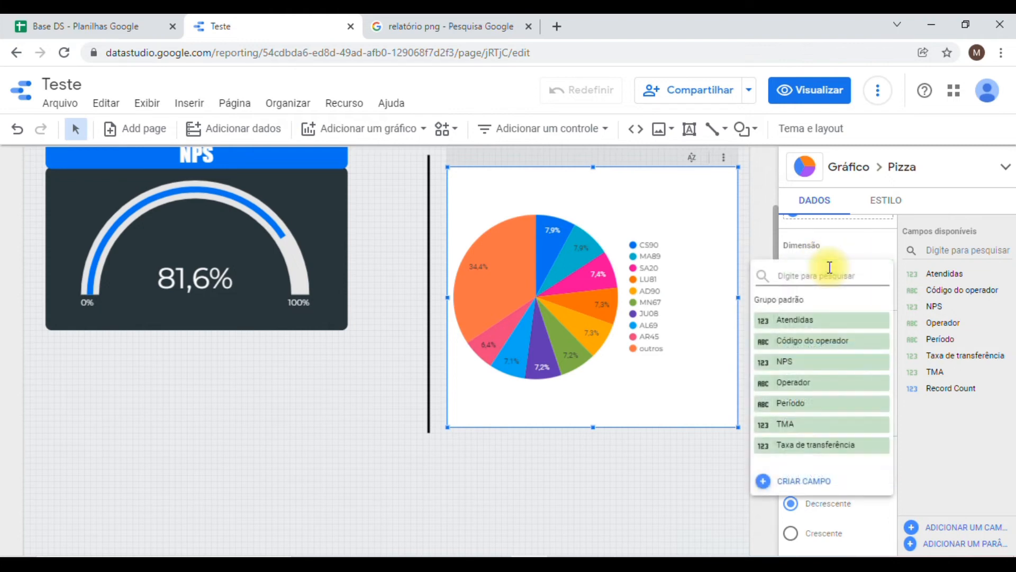
{"action": "left_click", "coordinate": [816, 404]}
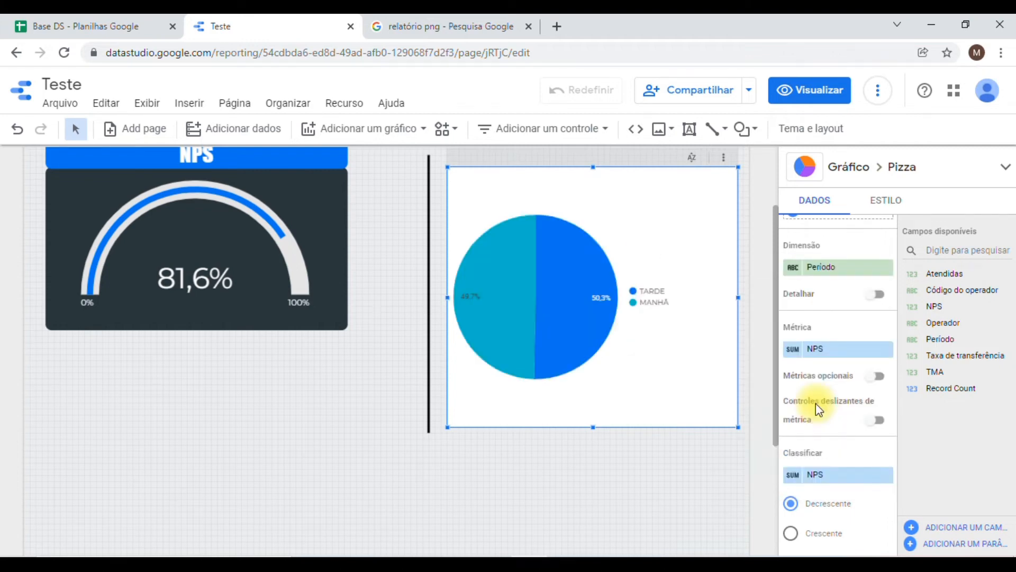
- Replace the pie chart's NPS metric with Período
{"action": "left_click", "coordinate": [799, 351]}
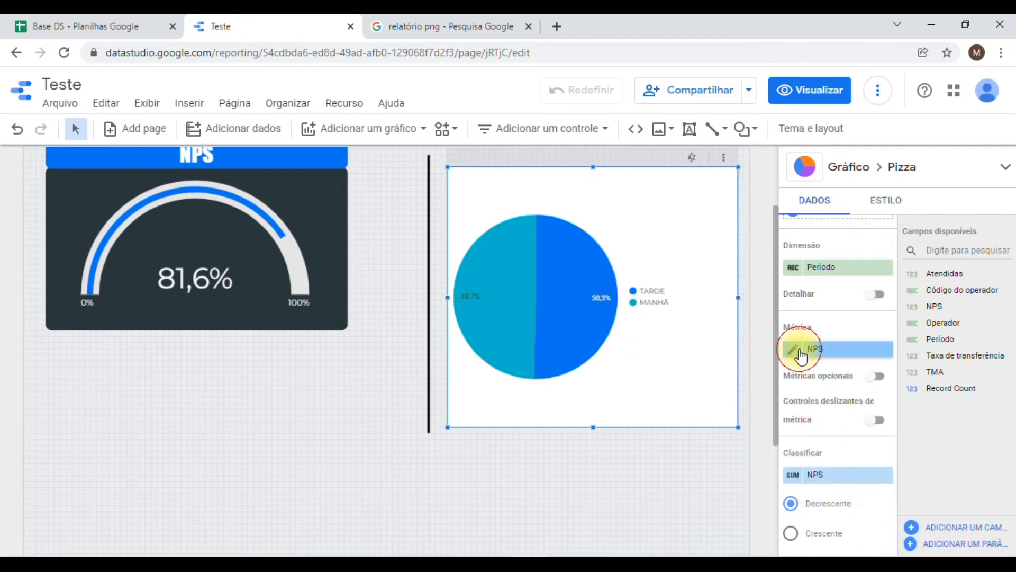
{"action": "left_click", "coordinate": [914, 420]}
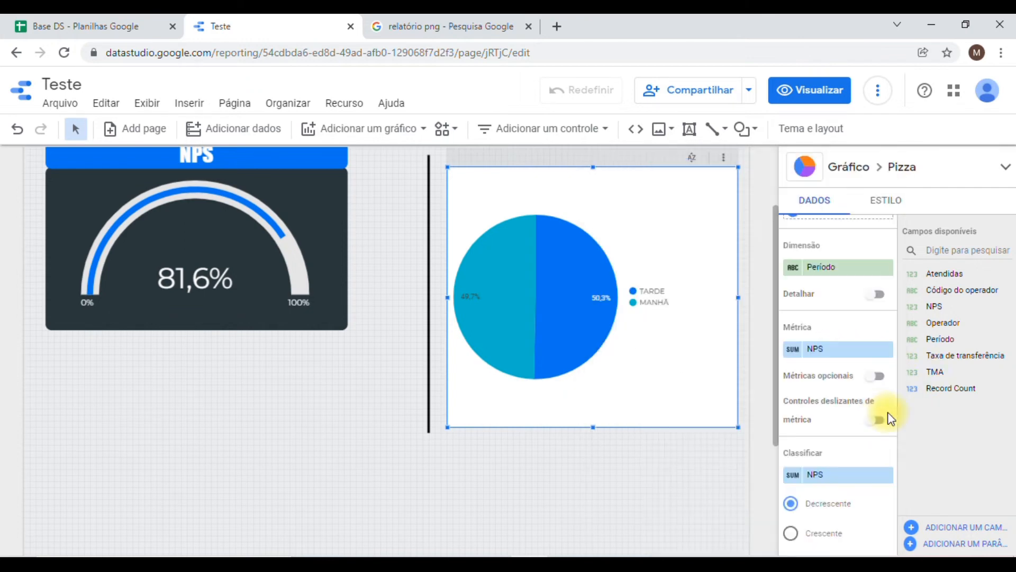
{"action": "left_click", "coordinate": [828, 356]}
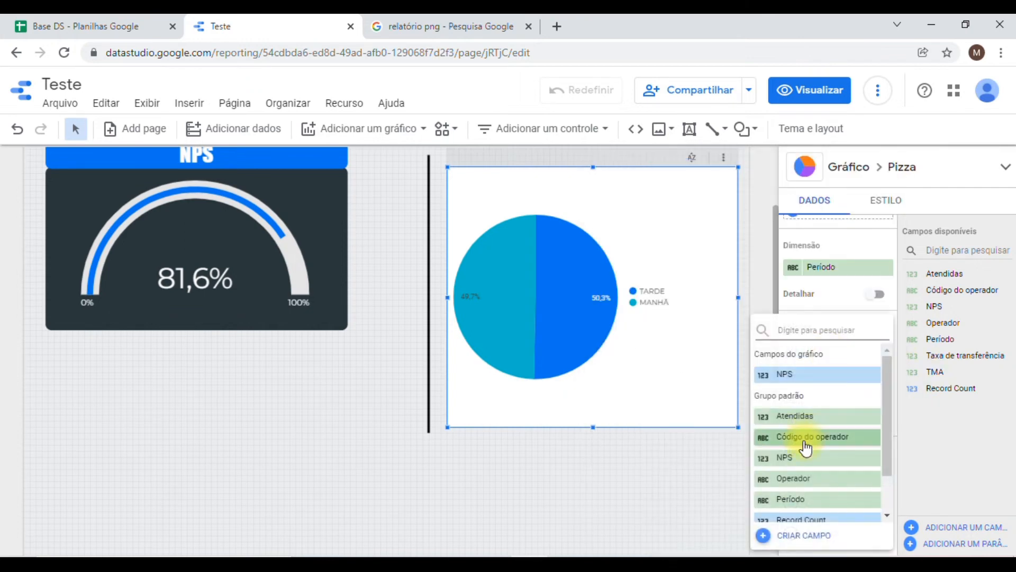
{"action": "scroll", "coordinate": [821, 442], "scroll_direction": "down", "scroll_amount": 2}
{"action": "left_click", "coordinate": [819, 452]}
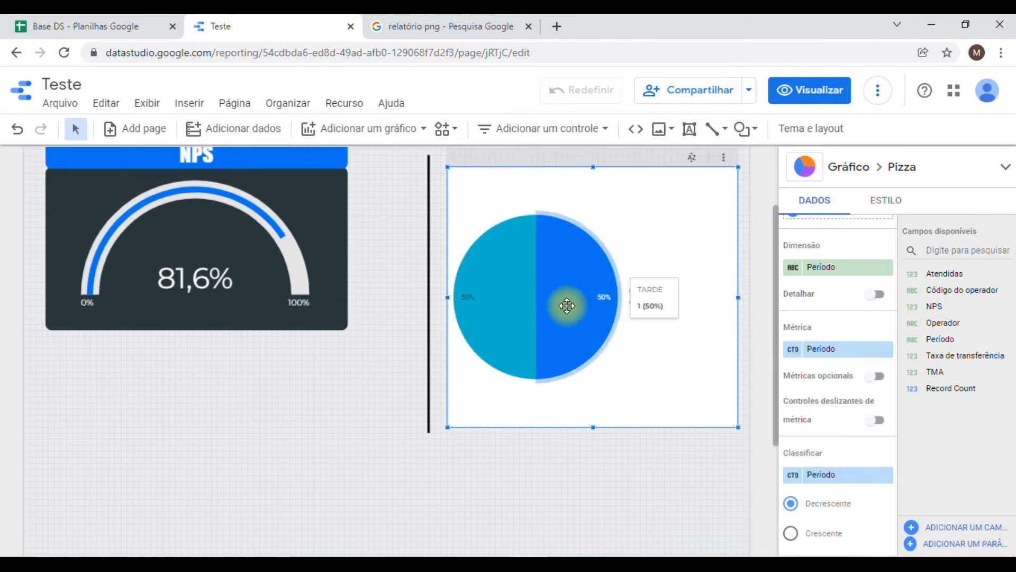
- Check the chart against the Período column in the Base DS spreadsheet and set the Período metric's aggregation to Contagem
{"action": "left_click", "coordinate": [93, 19]}
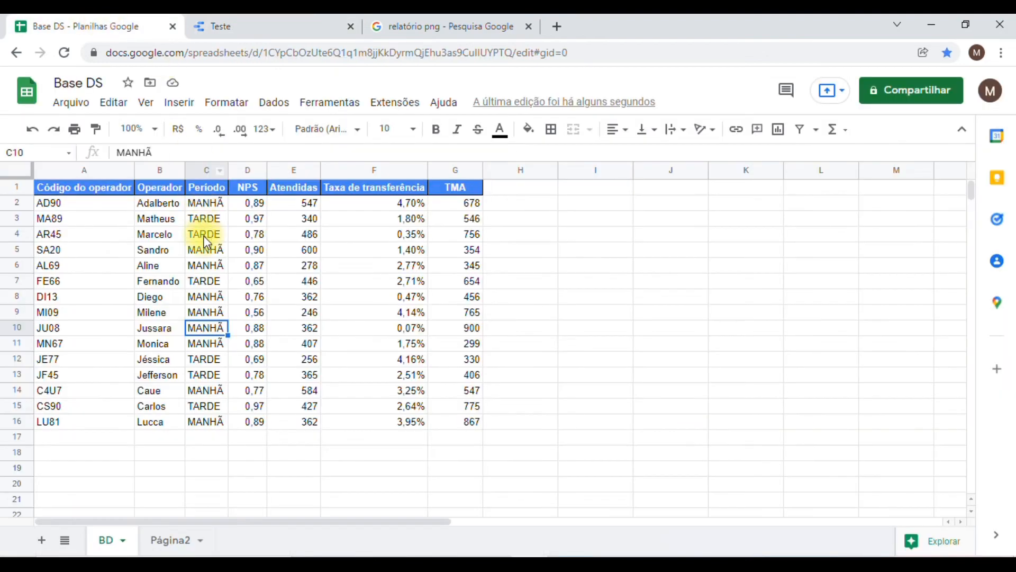
{"action": "left_click", "coordinate": [232, 17]}
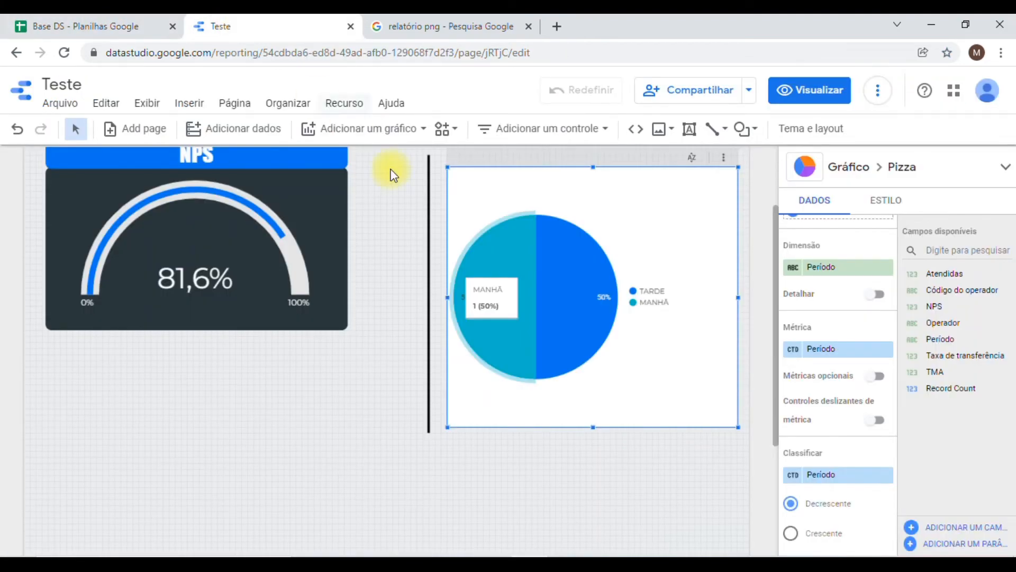
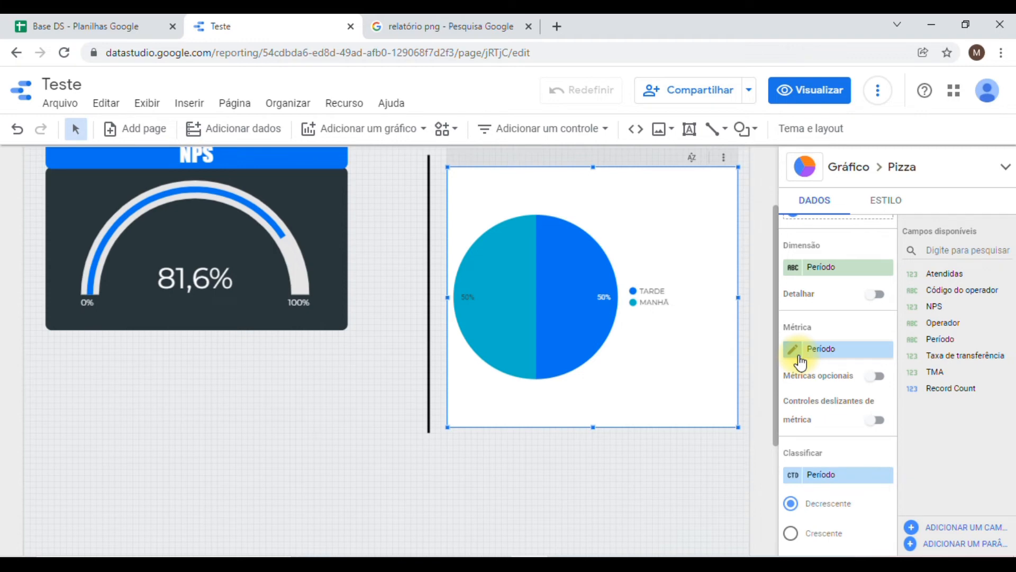
{"action": "left_click", "coordinate": [795, 356]}
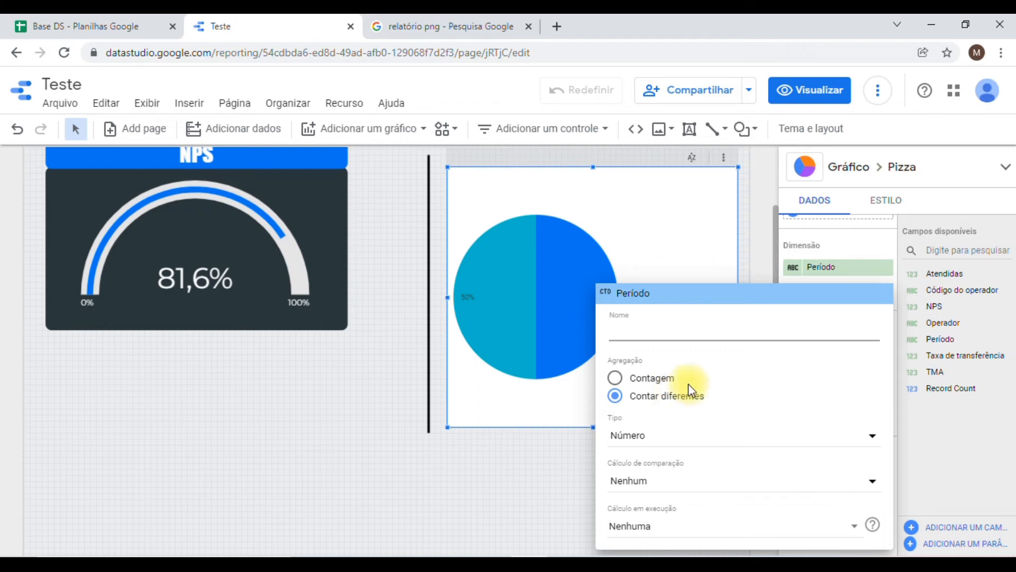
{"action": "left_click", "coordinate": [645, 382]}
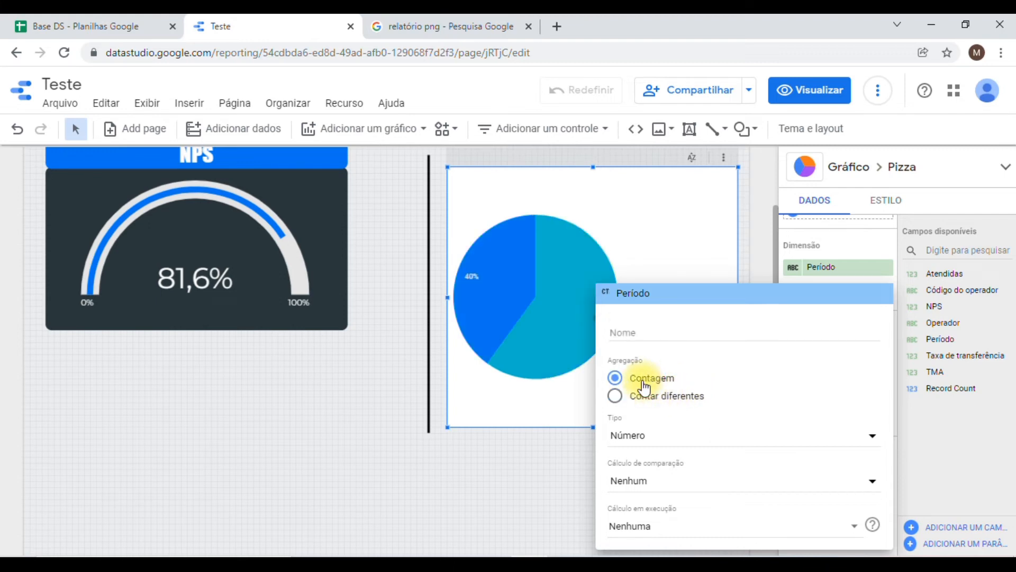
{"action": "left_click", "coordinate": [302, 377]}
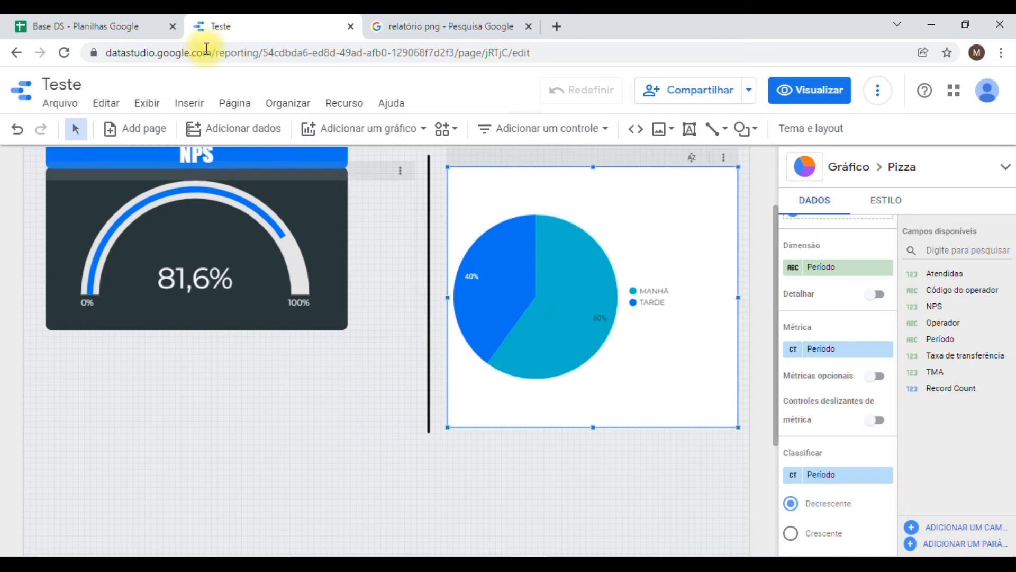
- In the Base DS spreadsheet, change the Período of operator MI09 in cell C9 to TARDE, and return to the Teste report
{"action": "left_click", "coordinate": [88, 26]}
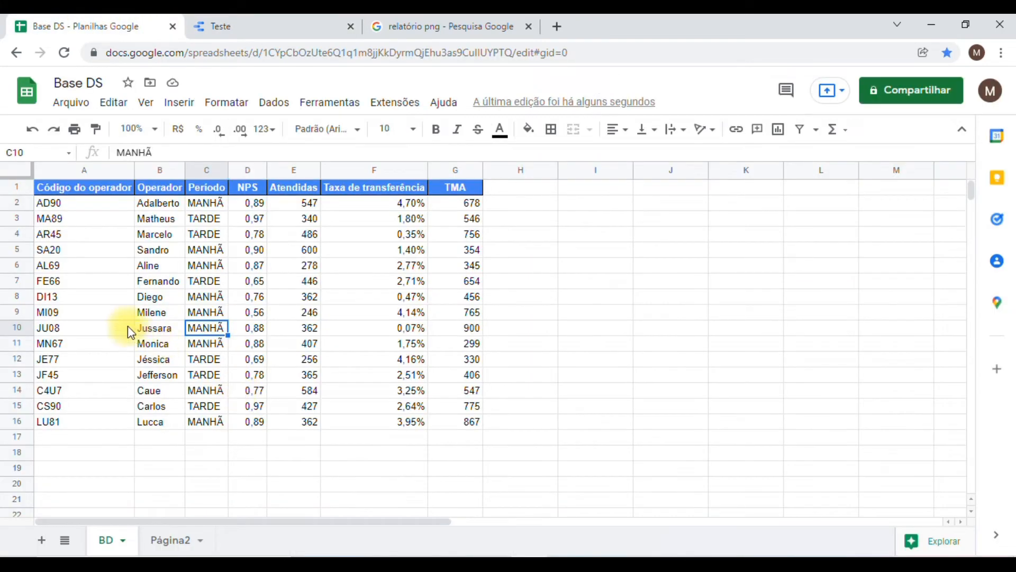
{"action": "left_click", "coordinate": [198, 317]}
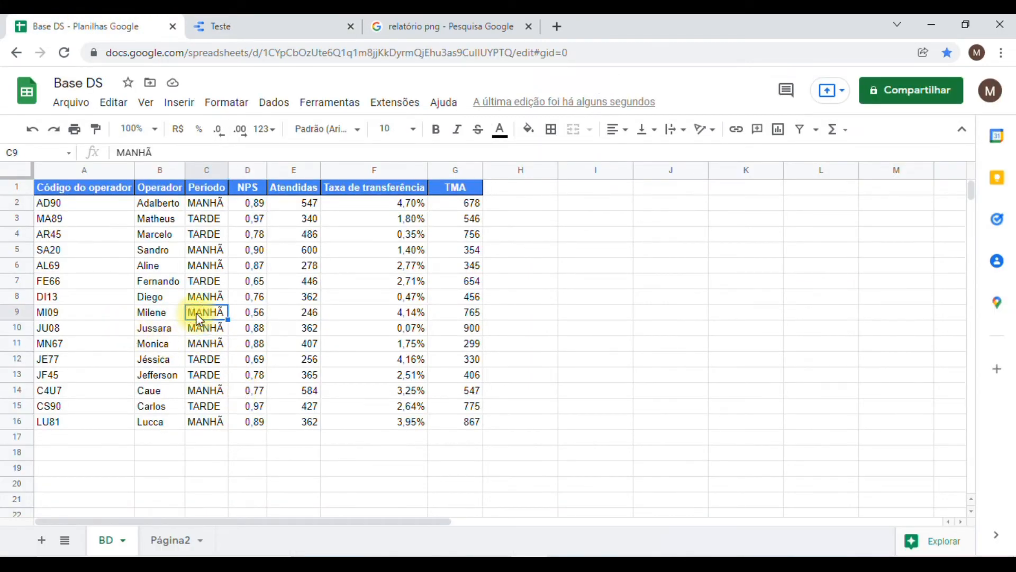
{"action": "type", "text": "TARDE"}
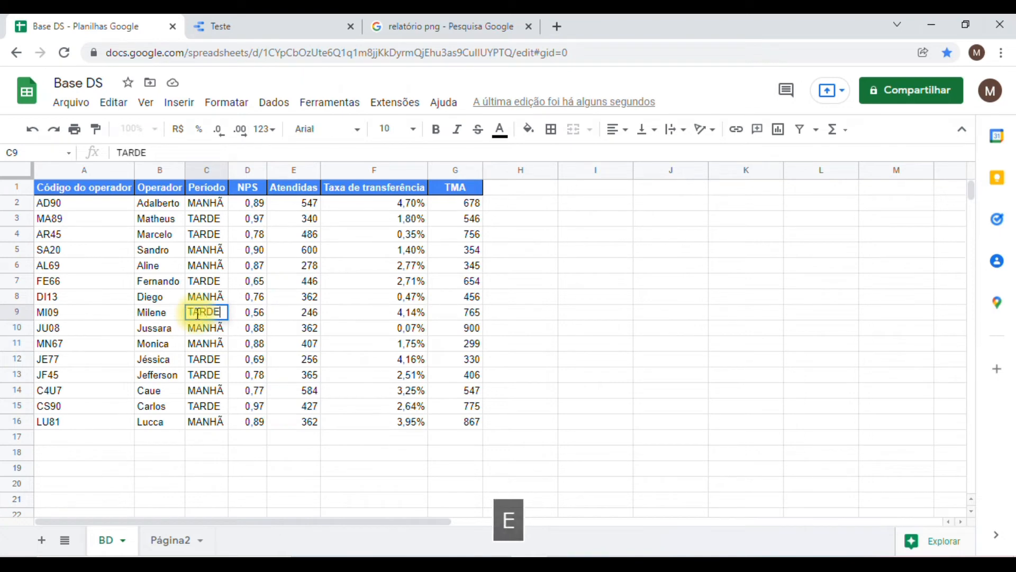
{"action": "key", "text": "Return"}
{"action": "left_click", "coordinate": [267, 29]}
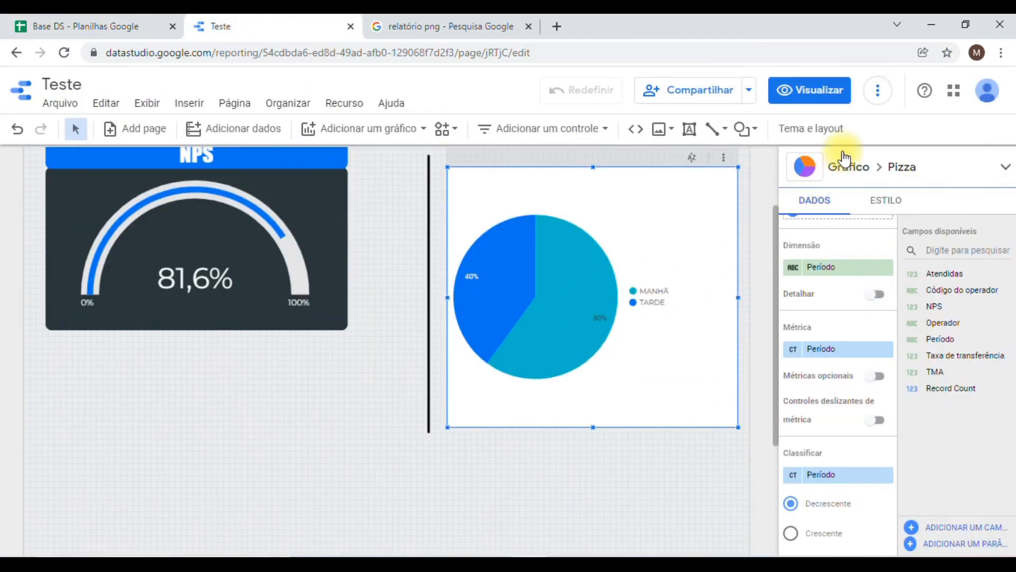
- Refresh the Teste report's data so the pie chart picks up the spreadsheet edit
{"action": "left_click", "coordinate": [882, 100]}
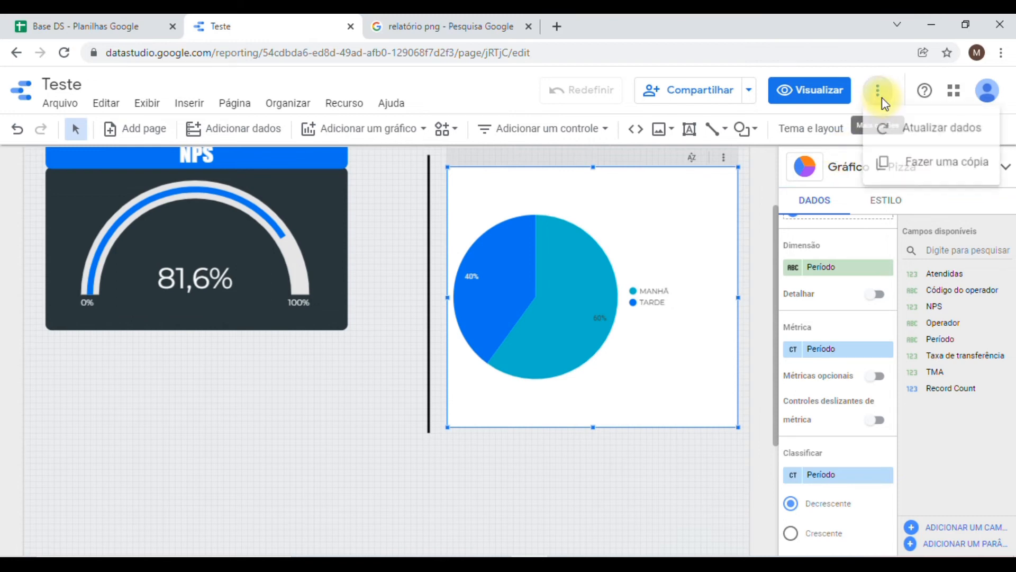
{"action": "left_click", "coordinate": [919, 130]}
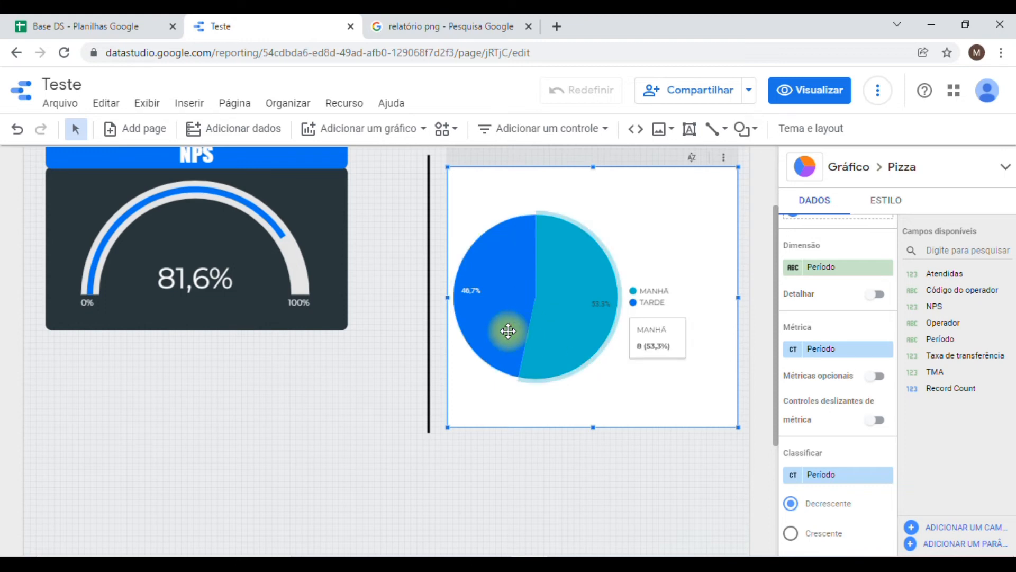
{"action": "scroll", "coordinate": [505, 334], "scroll_direction": "up", "scroll_amount": 2}
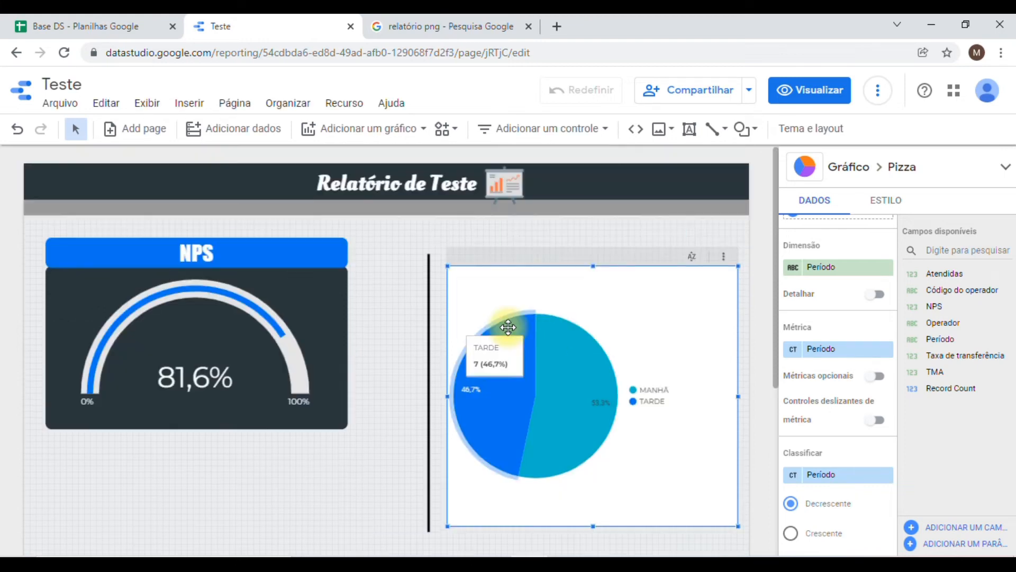
{"action": "scroll", "coordinate": [500, 350], "scroll_direction": "down", "scroll_amount": 1}
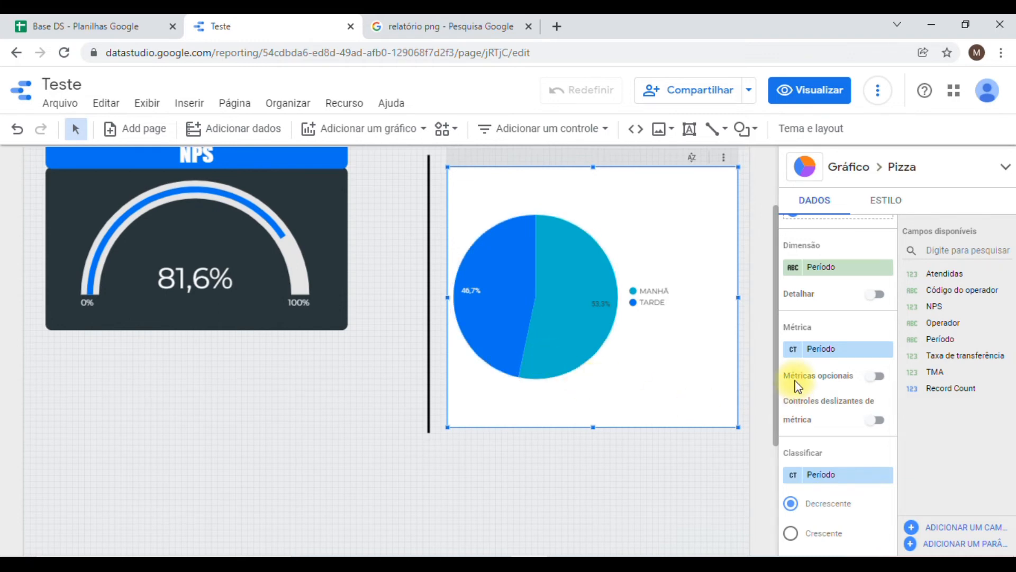
- Color the pie chart's slices with Cor única and try the donut-hole adjustment, ending on a full pie
{"action": "left_click", "coordinate": [878, 204]}
{"action": "scroll", "coordinate": [903, 351], "scroll_direction": "up", "scroll_amount": 1}
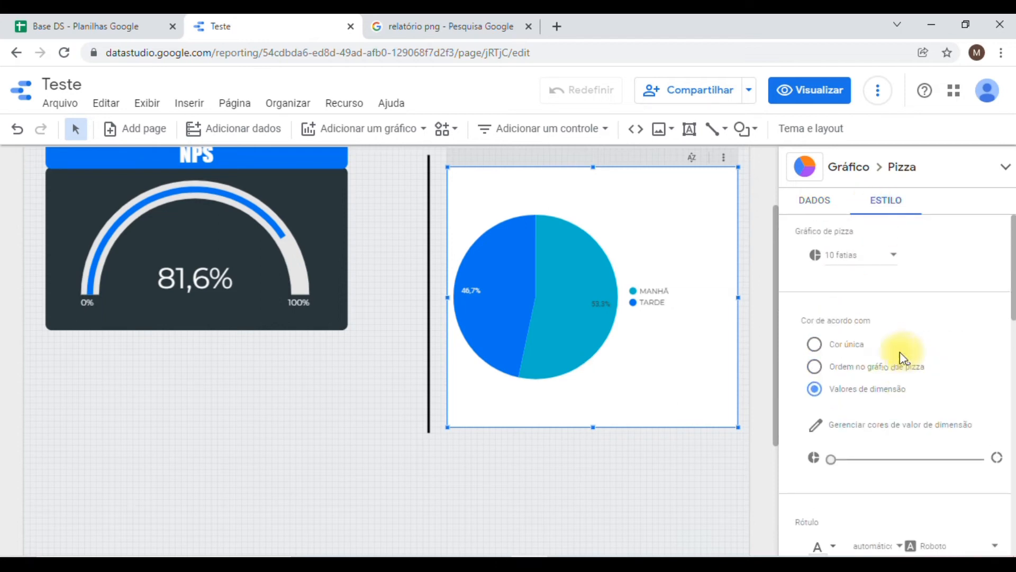
{"action": "left_click", "coordinate": [841, 345]}
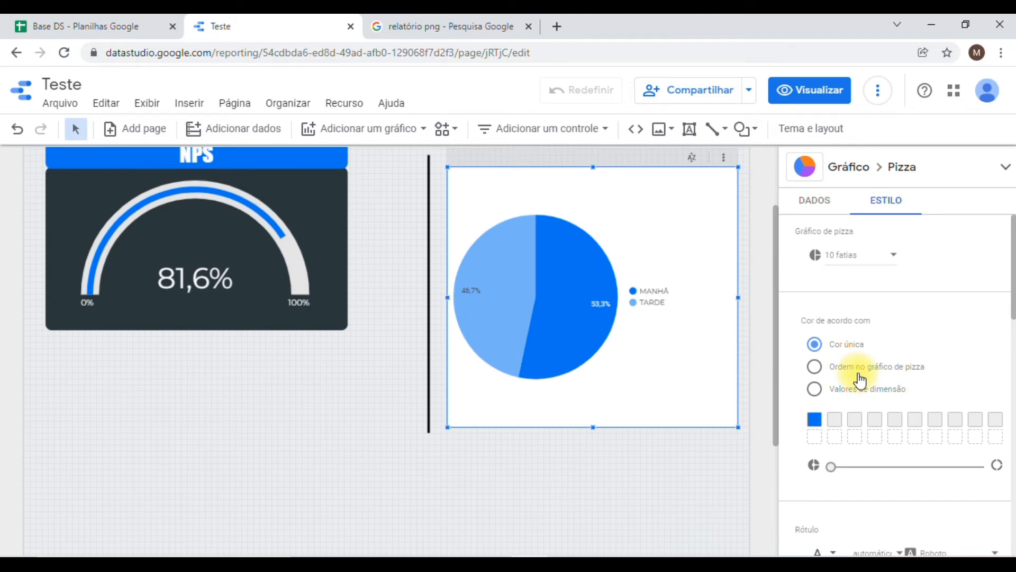
{"action": "scroll", "coordinate": [847, 390], "scroll_direction": "down", "scroll_amount": 4}
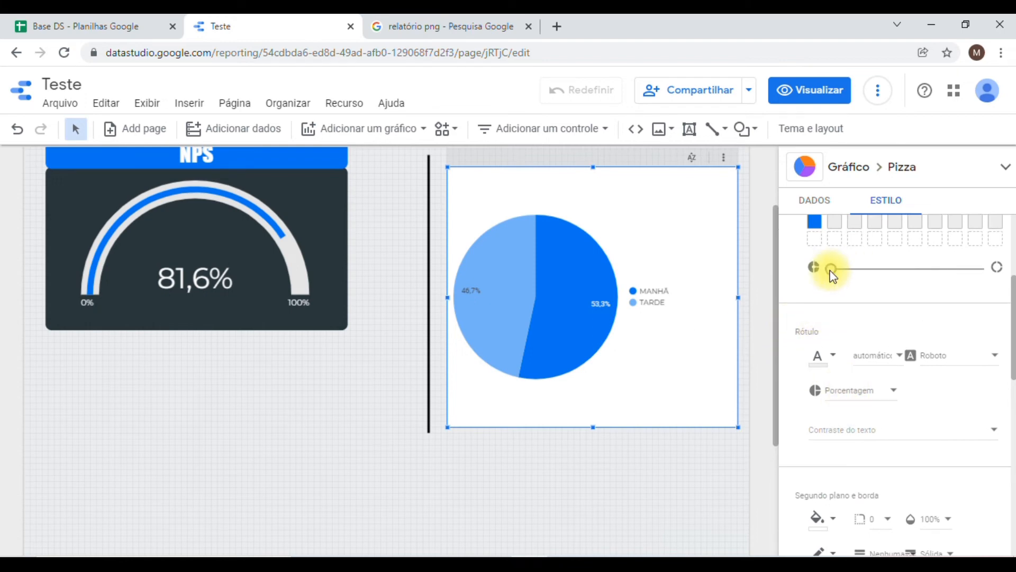
{"action": "mouse_move", "coordinate": [830, 271]}
{"action": "left_mouse_down"}
{"action": "mouse_move", "coordinate": [971, 271]}
{"action": "mouse_move", "coordinate": [828, 270]}
{"action": "left_mouse_up"}
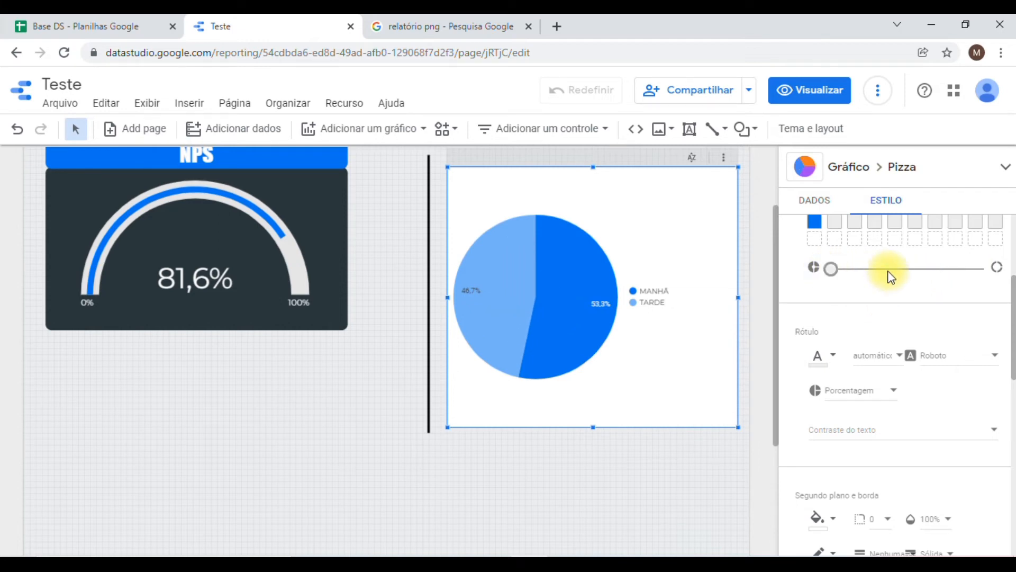
- Set the text color of the pie chart's slice labels to black
{"action": "scroll", "coordinate": [885, 267], "scroll_direction": "down", "scroll_amount": 2}
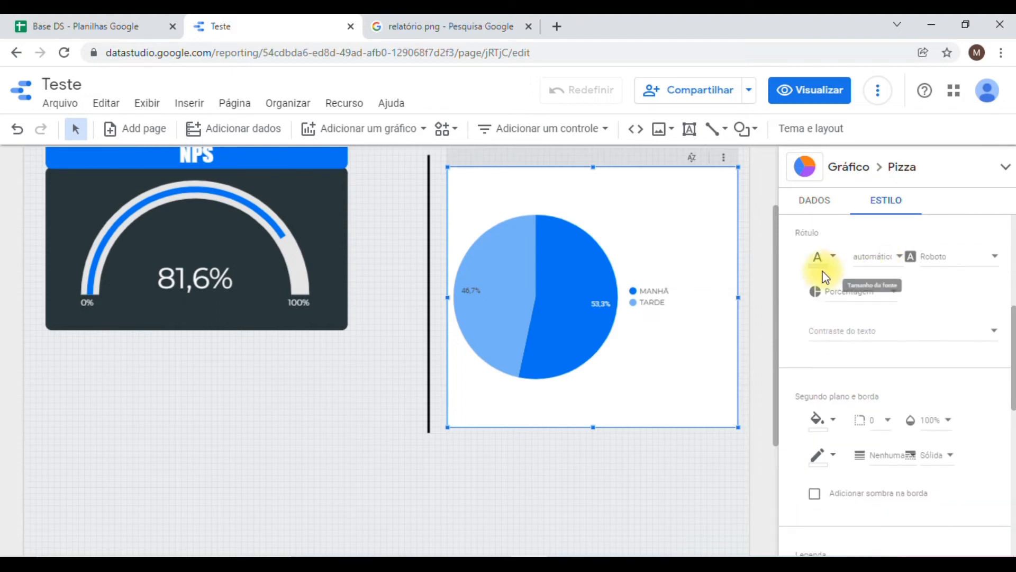
{"action": "scroll", "coordinate": [896, 356], "scroll_direction": "up", "scroll_amount": 2}
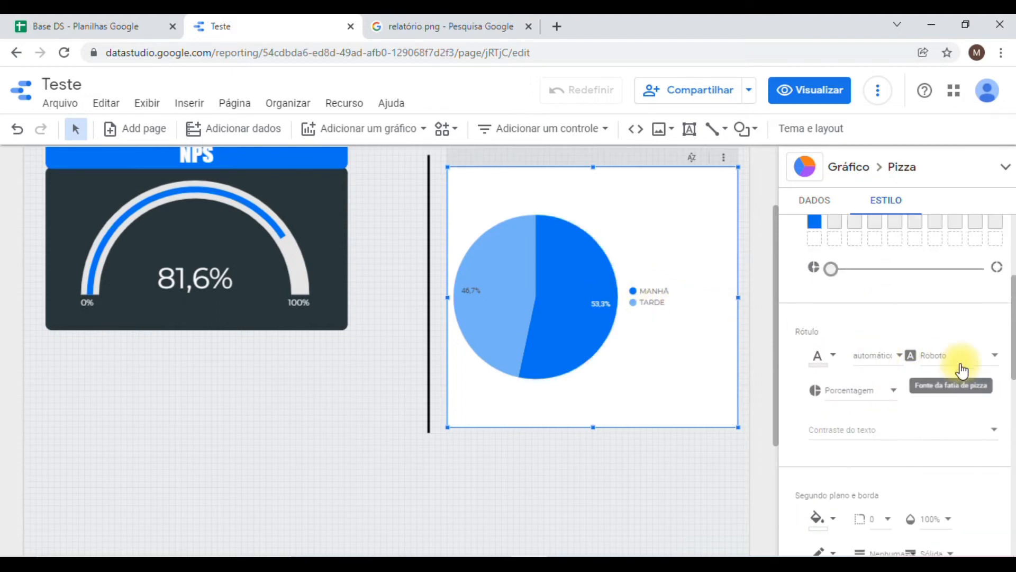
{"action": "scroll", "coordinate": [960, 363], "scroll_direction": "down", "scroll_amount": 2}
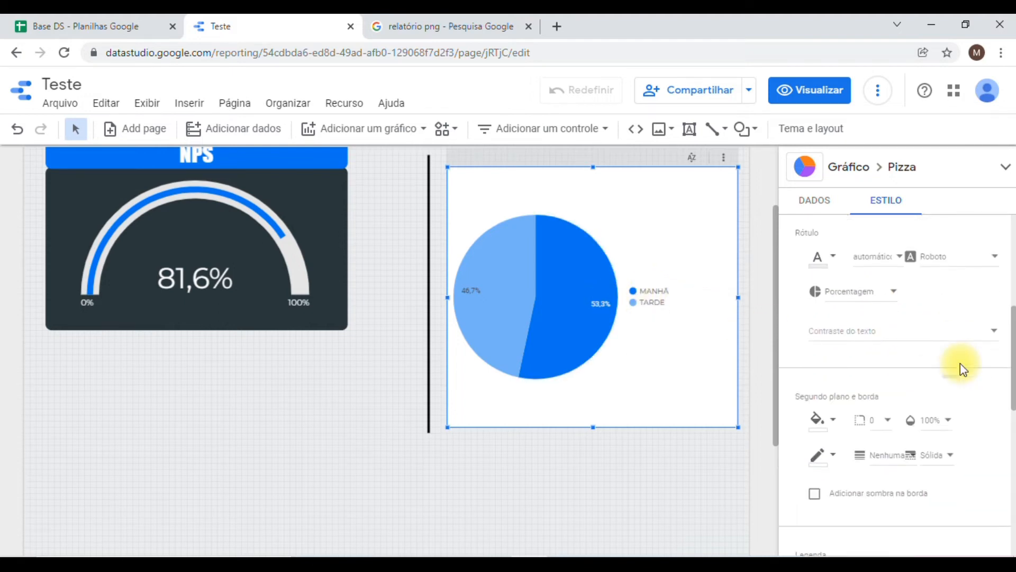
{"action": "left_click", "coordinate": [833, 259]}
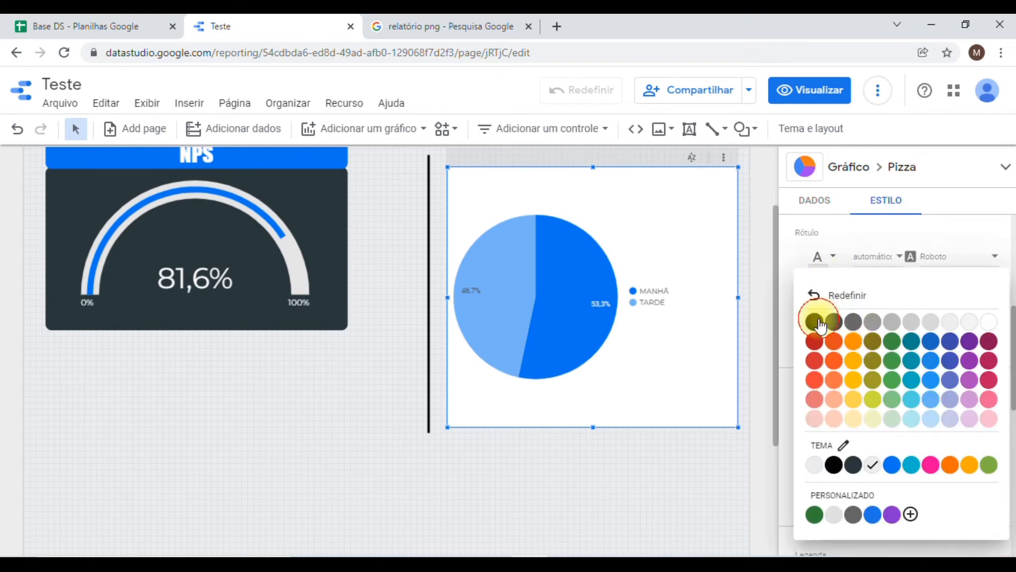
{"action": "left_click", "coordinate": [812, 319]}
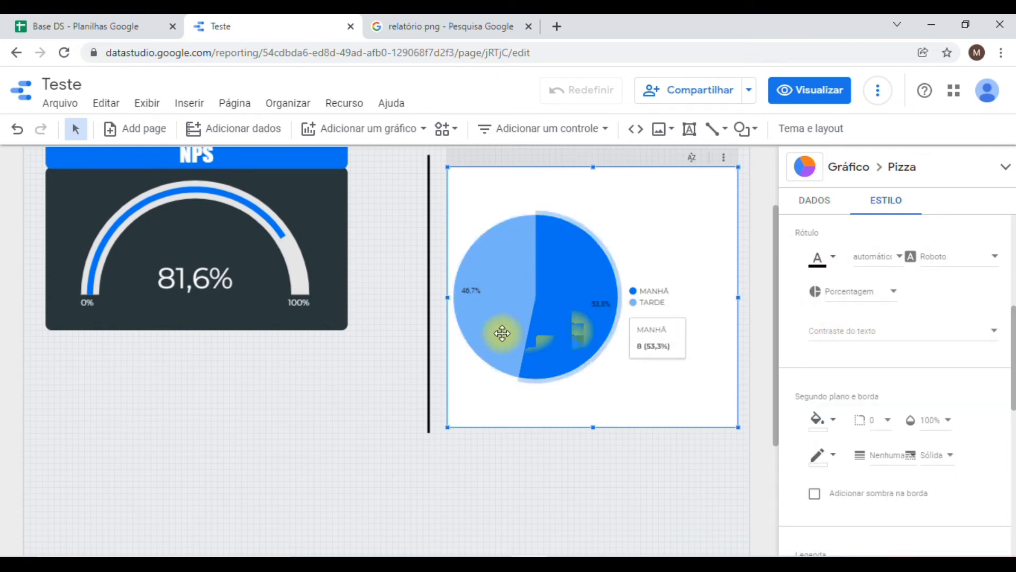
- Change the slice labels' font to Impact and their size to 24px
{"action": "left_click", "coordinate": [969, 260]}
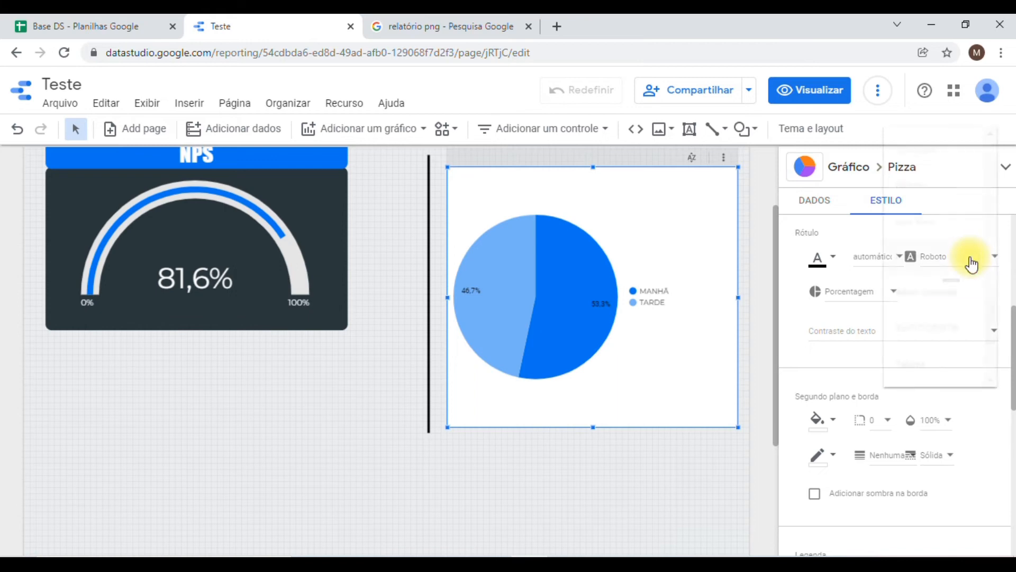
{"action": "scroll", "coordinate": [952, 263], "scroll_direction": "down", "scroll_amount": 2}
{"action": "scroll", "coordinate": [932, 287], "scroll_direction": "up", "scroll_amount": 6}
{"action": "left_click", "coordinate": [902, 196]}
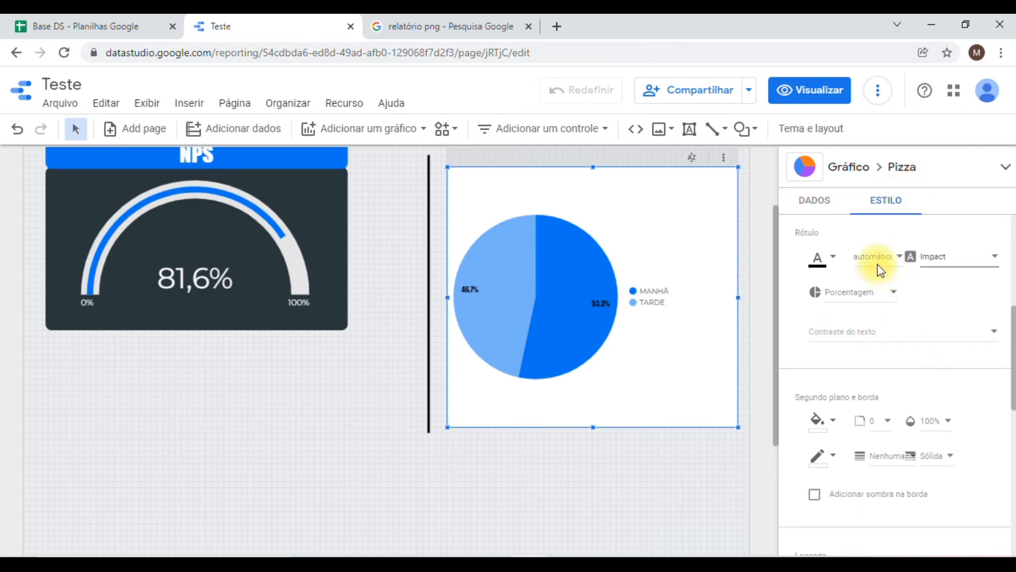
{"action": "left_click", "coordinate": [894, 261]}
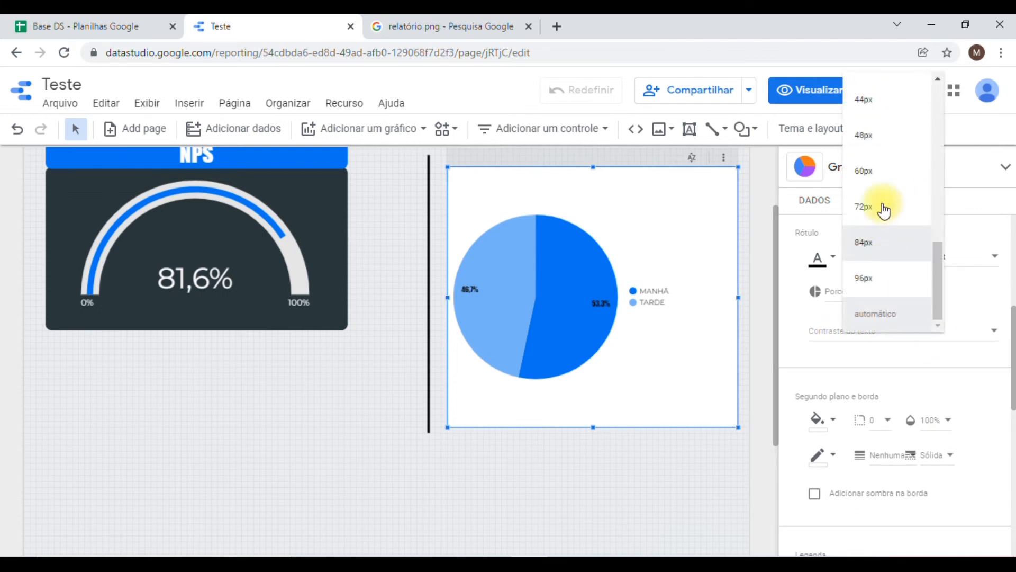
{"action": "scroll", "coordinate": [883, 210], "scroll_direction": "up", "scroll_amount": 5}
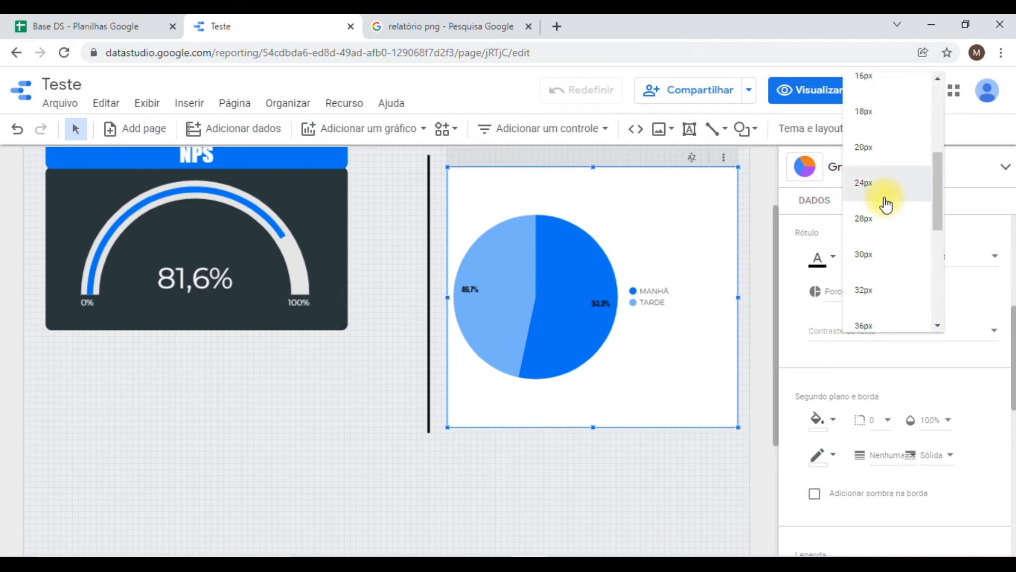
{"action": "left_click", "coordinate": [885, 204]}
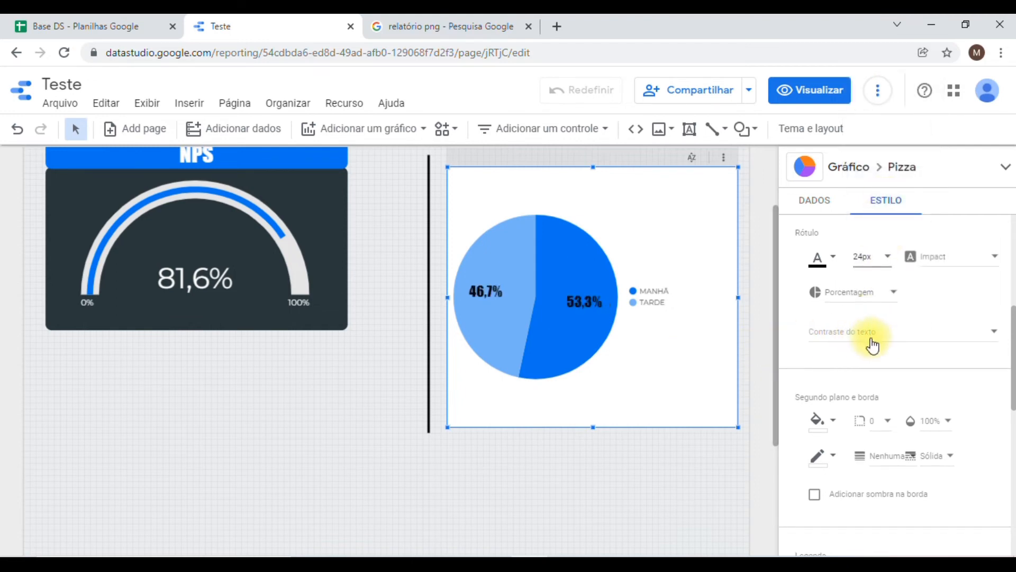
- Fill the pie chart's background with the theme's dark secondary color to match the NPS card
{"action": "scroll", "coordinate": [899, 339], "scroll_direction": "down", "scroll_amount": 2}
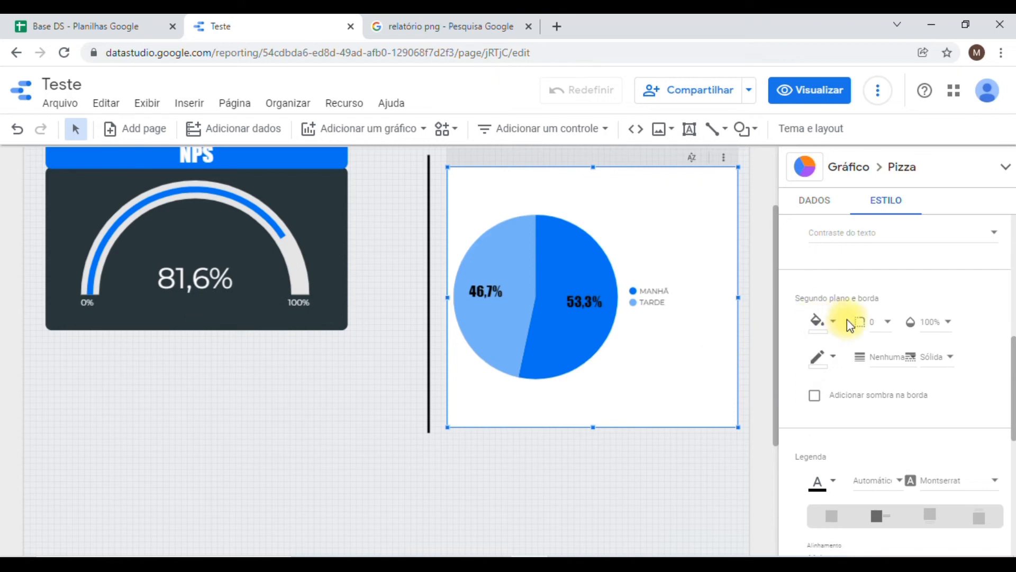
{"action": "scroll", "coordinate": [847, 320], "scroll_direction": "down", "scroll_amount": 3}
{"action": "scroll", "coordinate": [846, 319], "scroll_direction": "up", "scroll_amount": 3}
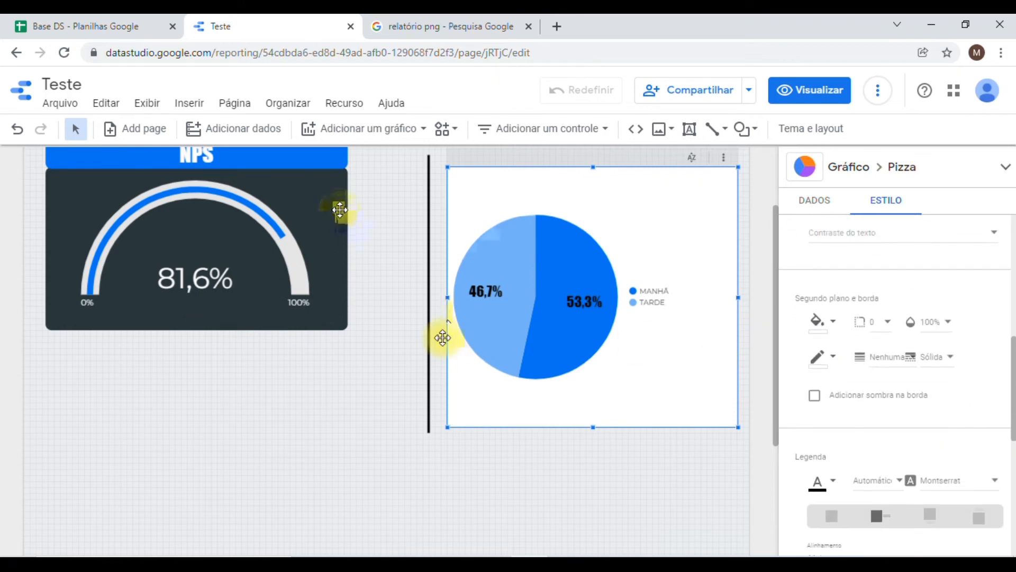
{"action": "scroll", "coordinate": [812, 363], "scroll_direction": "up", "scroll_amount": 1}
{"action": "left_click", "coordinate": [829, 351]}
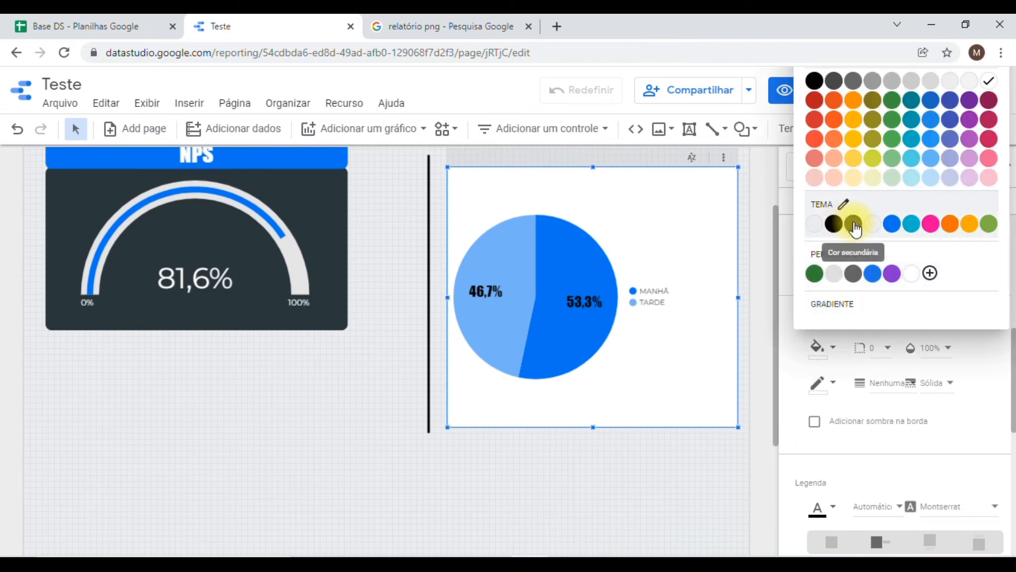
{"action": "left_click", "coordinate": [854, 224]}
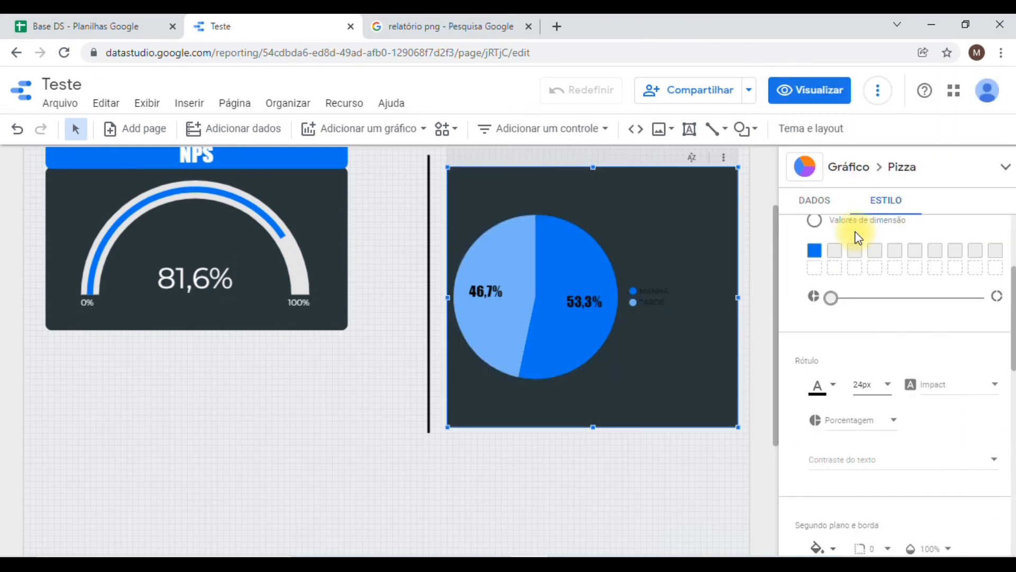
- Round the corners of the pie chart's background with a border radius of 10
{"action": "scroll", "coordinate": [667, 361], "scroll_direction": "up", "scroll_amount": 2}
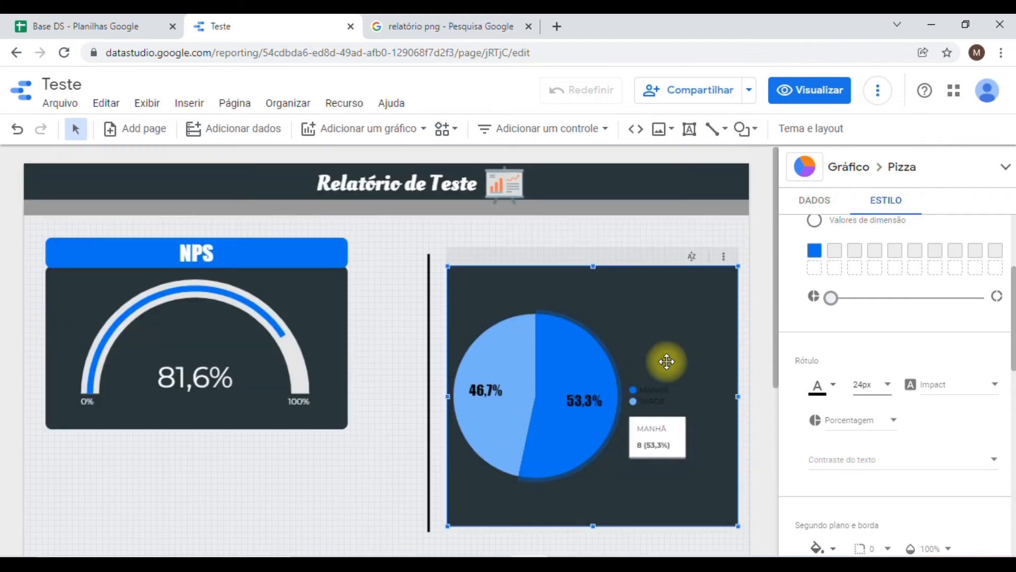
{"action": "scroll", "coordinate": [667, 361], "scroll_direction": "down", "scroll_amount": 2}
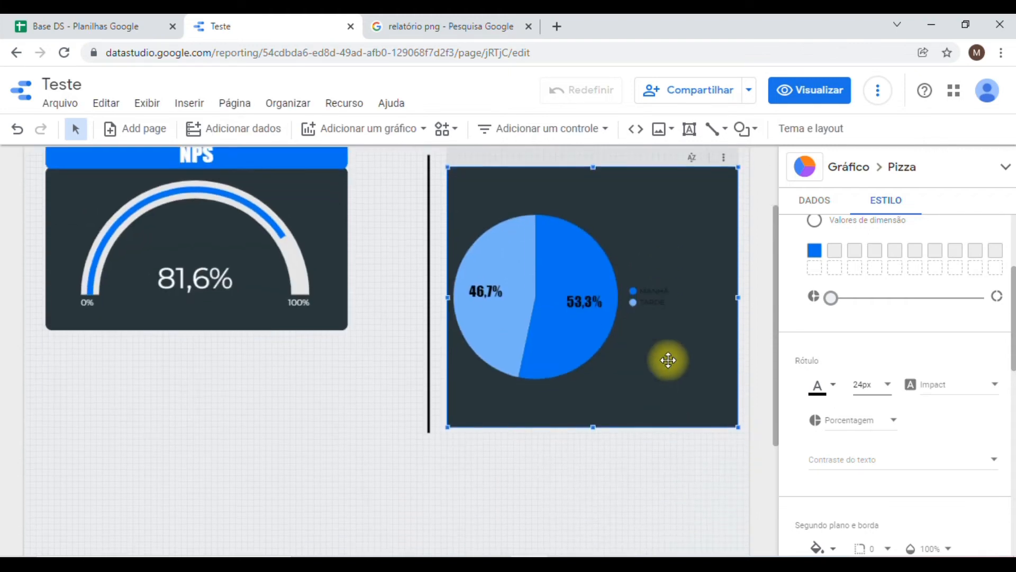
{"action": "scroll", "coordinate": [884, 389], "scroll_direction": "down", "scroll_amount": 2}
{"action": "scroll", "coordinate": [882, 390], "scroll_direction": "down", "scroll_amount": 5}
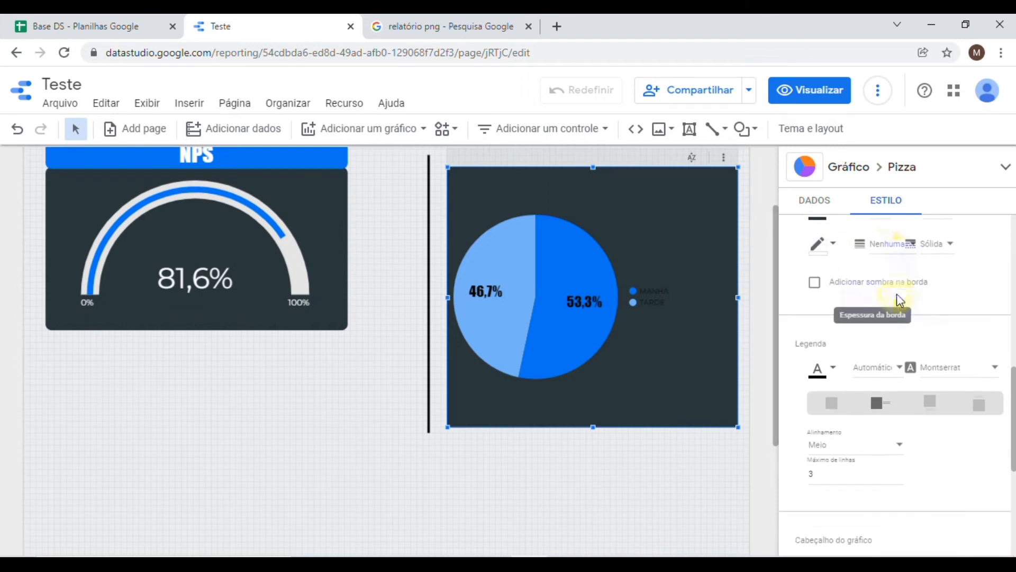
{"action": "scroll", "coordinate": [899, 300], "scroll_direction": "down", "scroll_amount": 1}
{"action": "scroll", "coordinate": [898, 299], "scroll_direction": "up", "scroll_amount": 2}
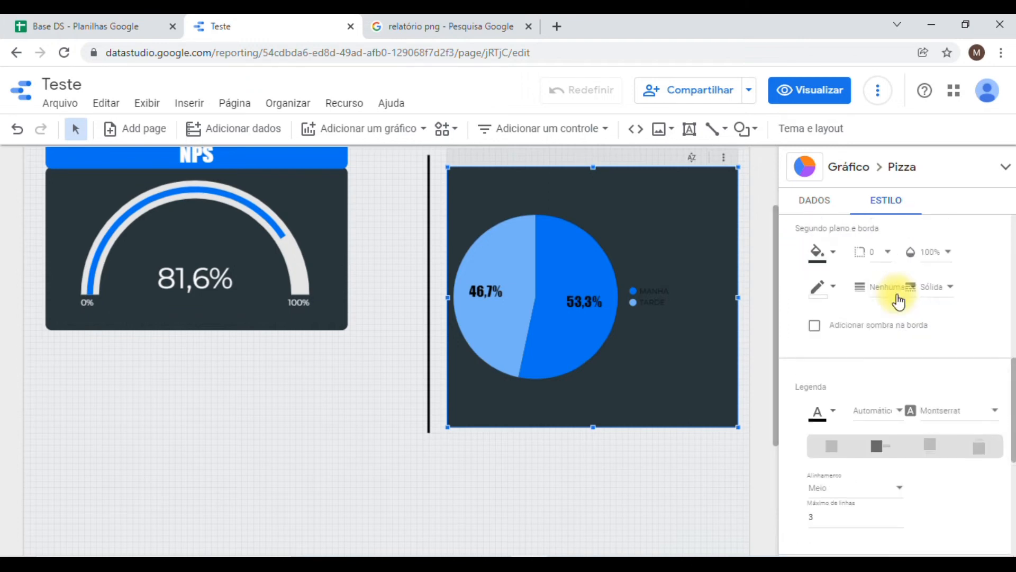
{"action": "left_click", "coordinate": [883, 252]}
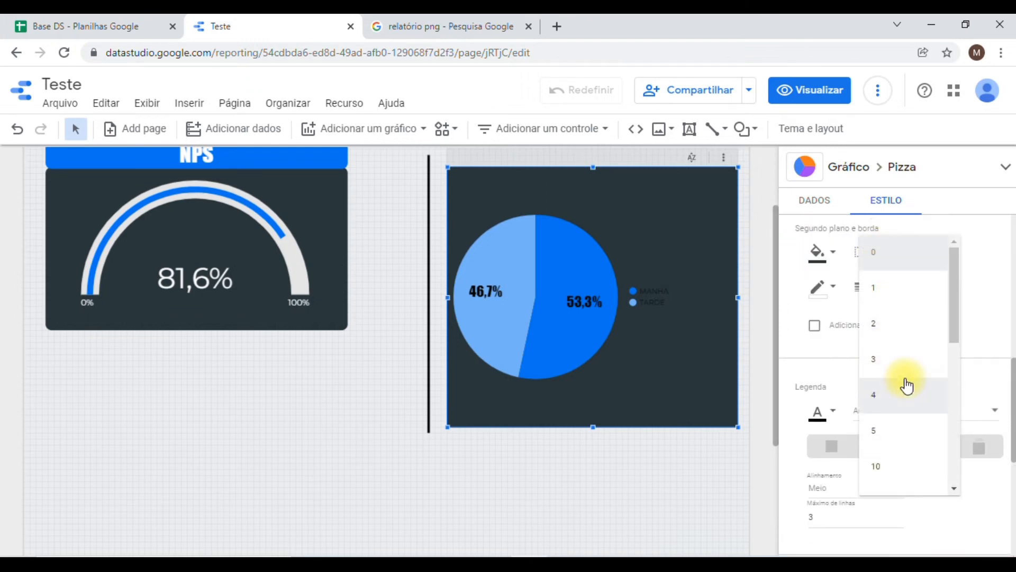
{"action": "left_click", "coordinate": [884, 469]}
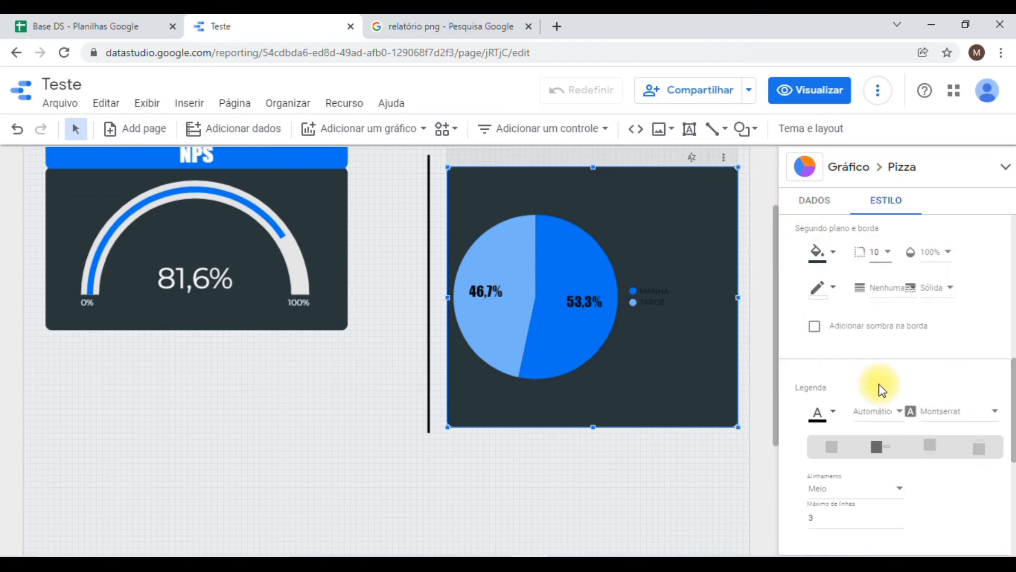
- Make the pie chart's legend text white and set its font size to 36px
{"action": "scroll", "coordinate": [880, 324], "scroll_direction": "down", "scroll_amount": 2}
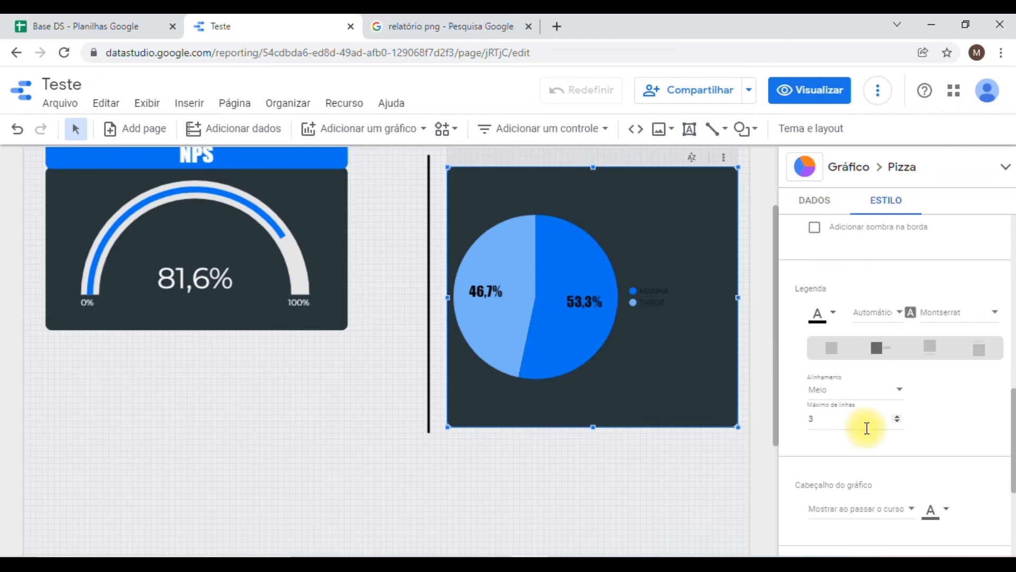
{"action": "left_click", "coordinate": [819, 312]}
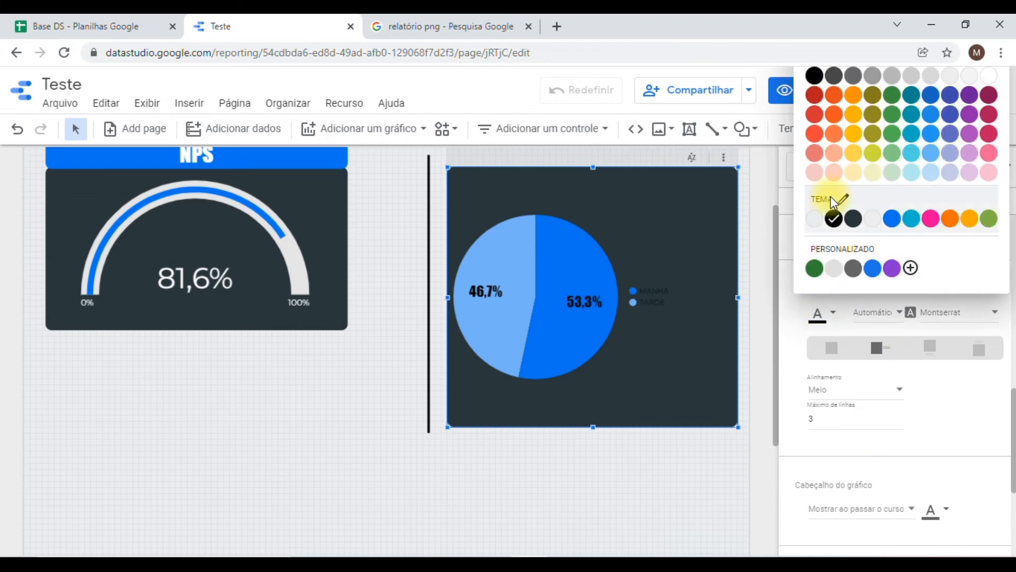
{"action": "left_click", "coordinate": [989, 79]}
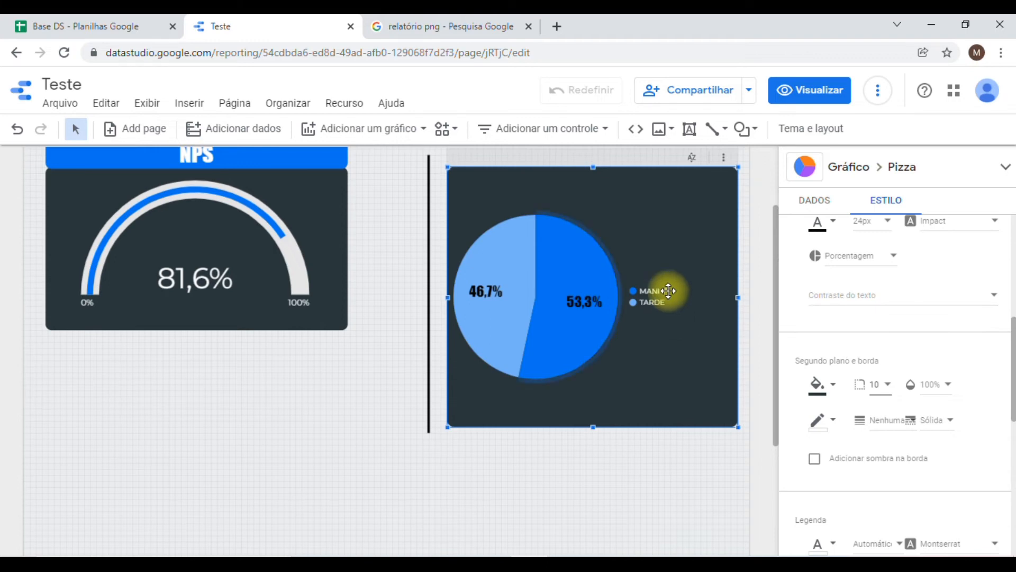
{"action": "scroll", "coordinate": [885, 311], "scroll_direction": "down", "scroll_amount": 4}
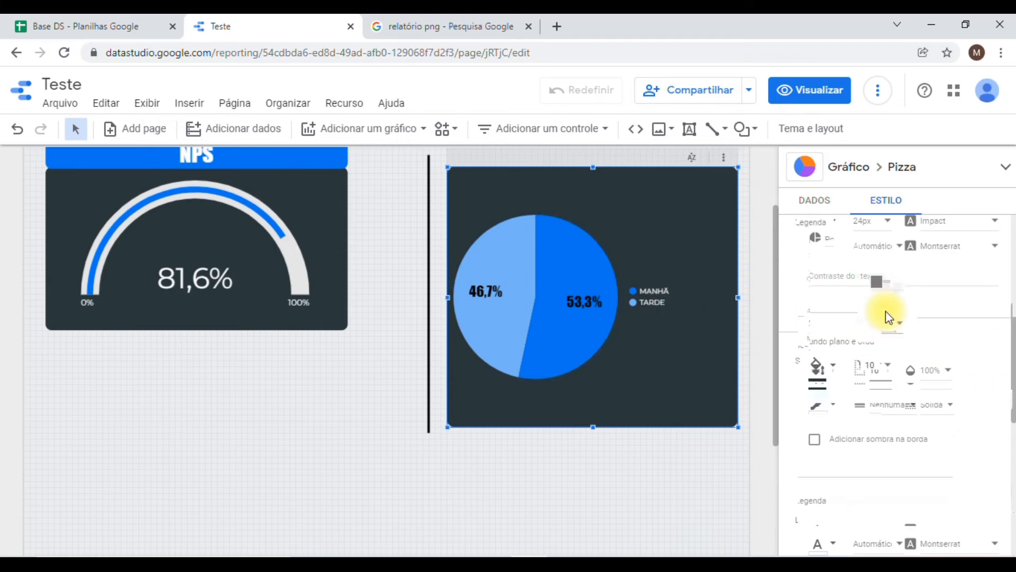
{"action": "left_click", "coordinate": [885, 350]}
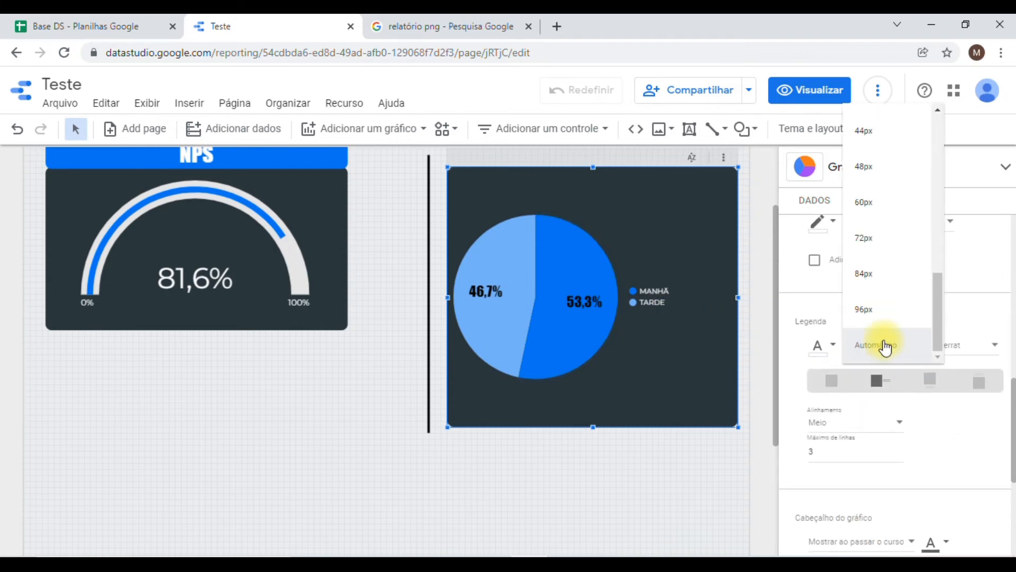
{"action": "scroll", "coordinate": [879, 159], "scroll_direction": "up", "scroll_amount": 5}
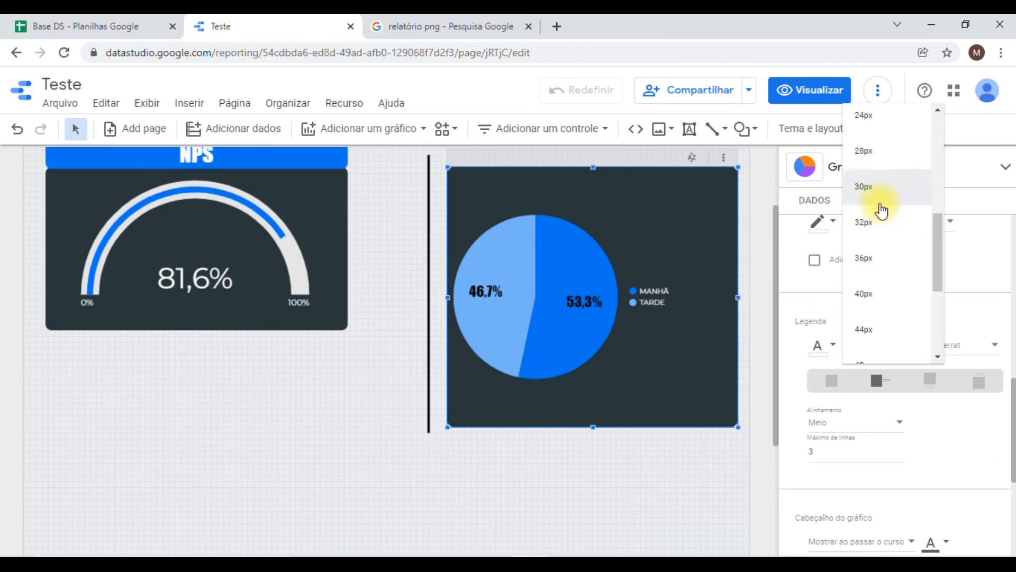
{"action": "left_click", "coordinate": [869, 259]}
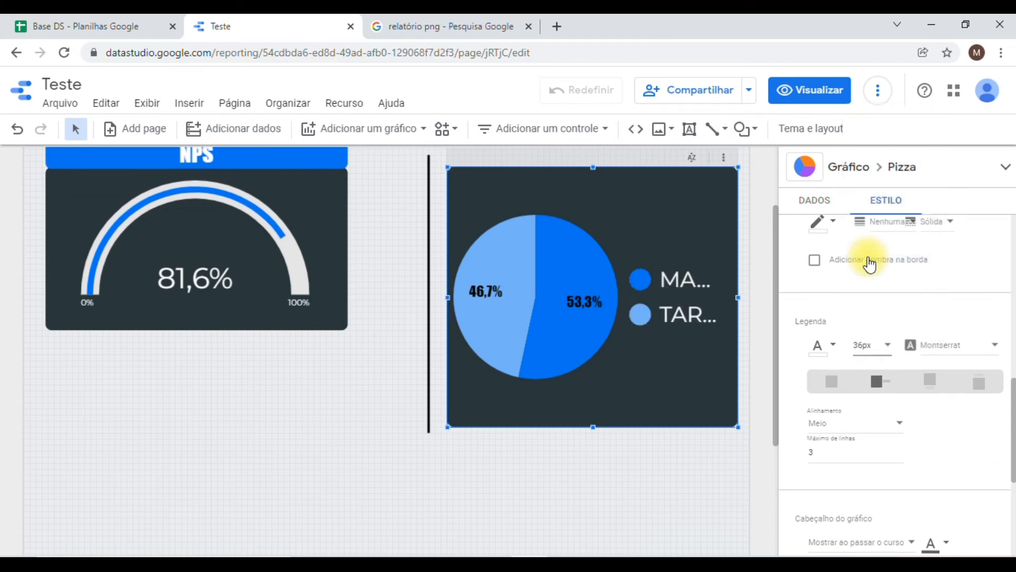
- Set the pie chart legend's font size to 20px
{"action": "left_click", "coordinate": [871, 342]}
{"action": "scroll", "coordinate": [860, 317], "scroll_direction": "up", "scroll_amount": 2}
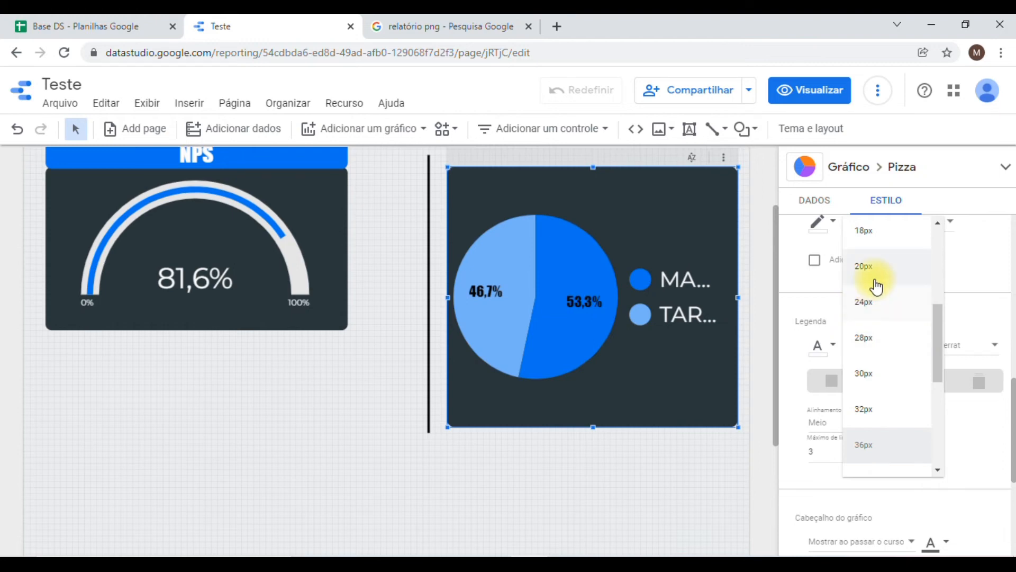
{"action": "left_click", "coordinate": [874, 273]}
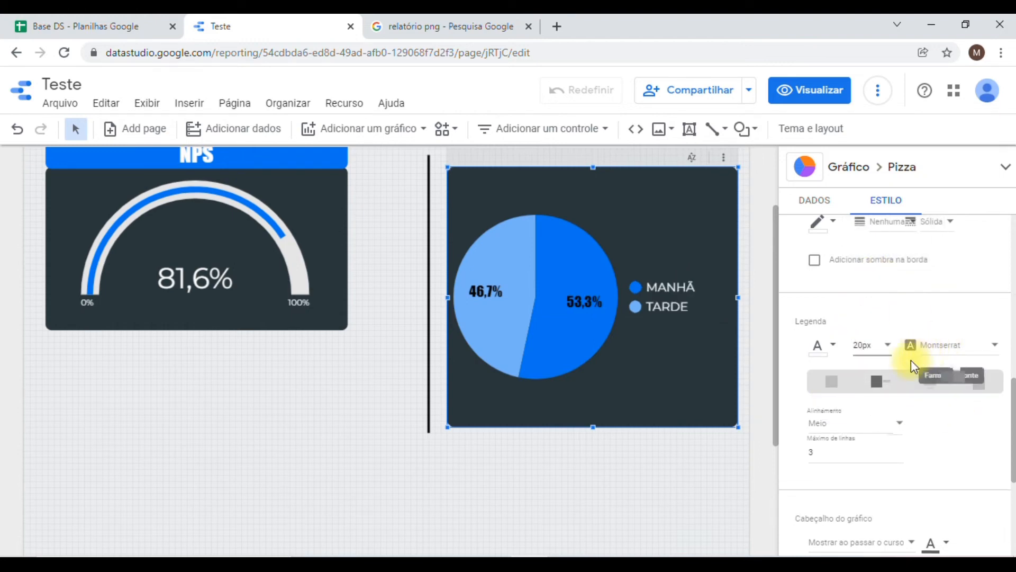
- Try the top and bottom alignments for the pie chart's legend, then return it to the middle
{"action": "left_click", "coordinate": [893, 426]}
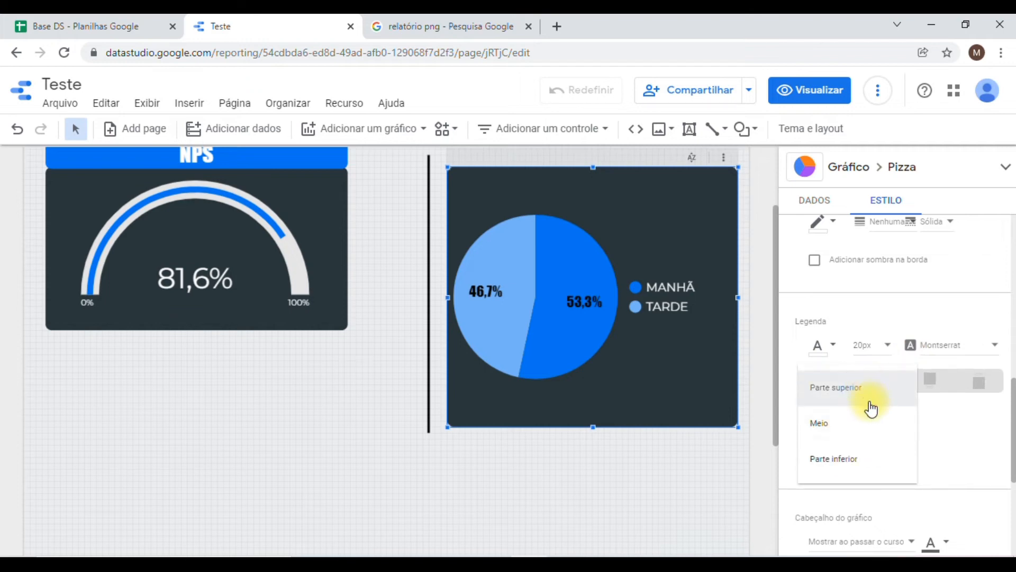
{"action": "left_click", "coordinate": [871, 401]}
{"action": "left_click", "coordinate": [870, 421]}
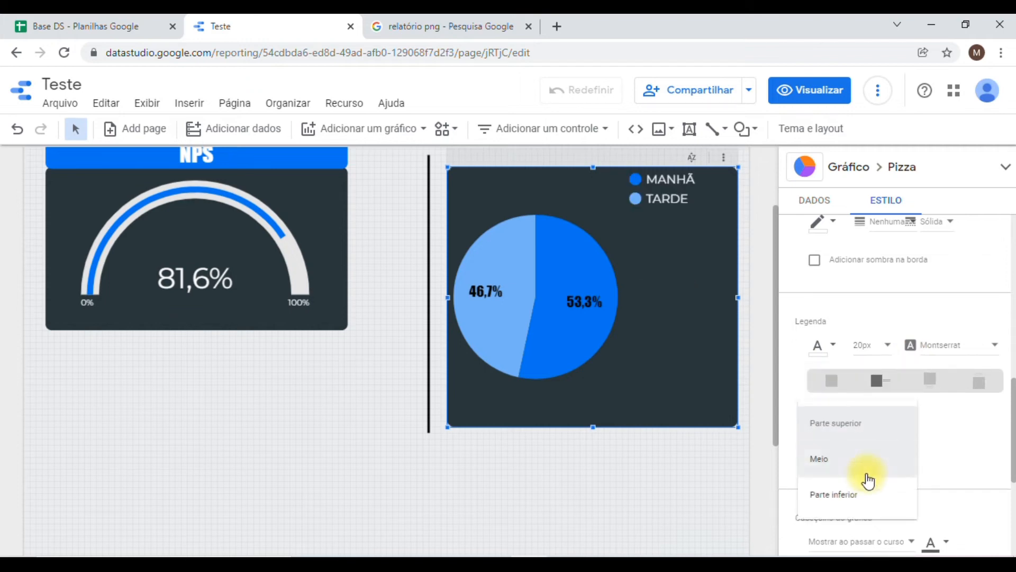
{"action": "left_click", "coordinate": [845, 499]}
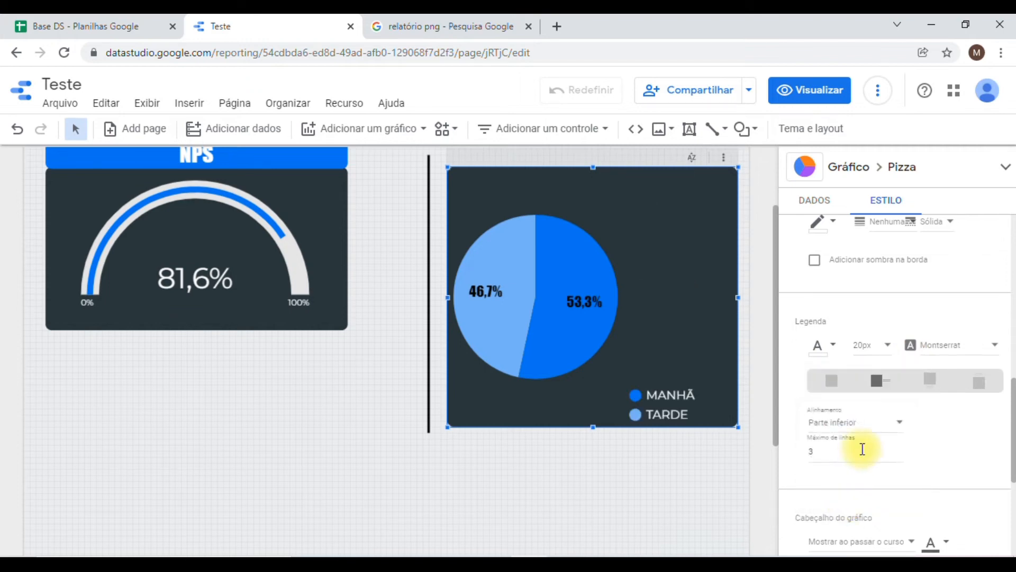
{"action": "left_click", "coordinate": [857, 423]}
{"action": "left_click", "coordinate": [843, 396]}
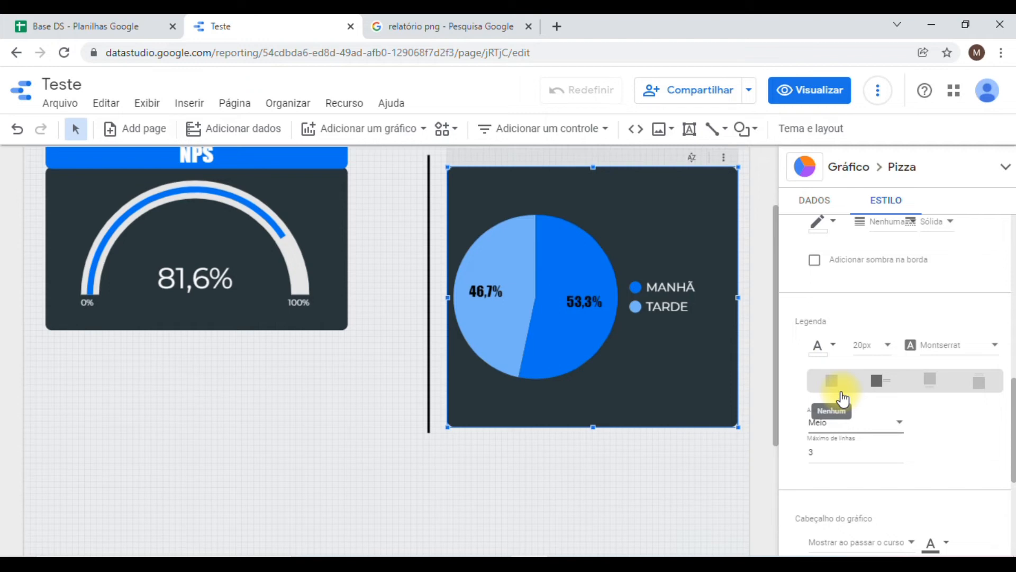
{"action": "scroll", "coordinate": [865, 470], "scroll_direction": "down", "scroll_amount": 3}
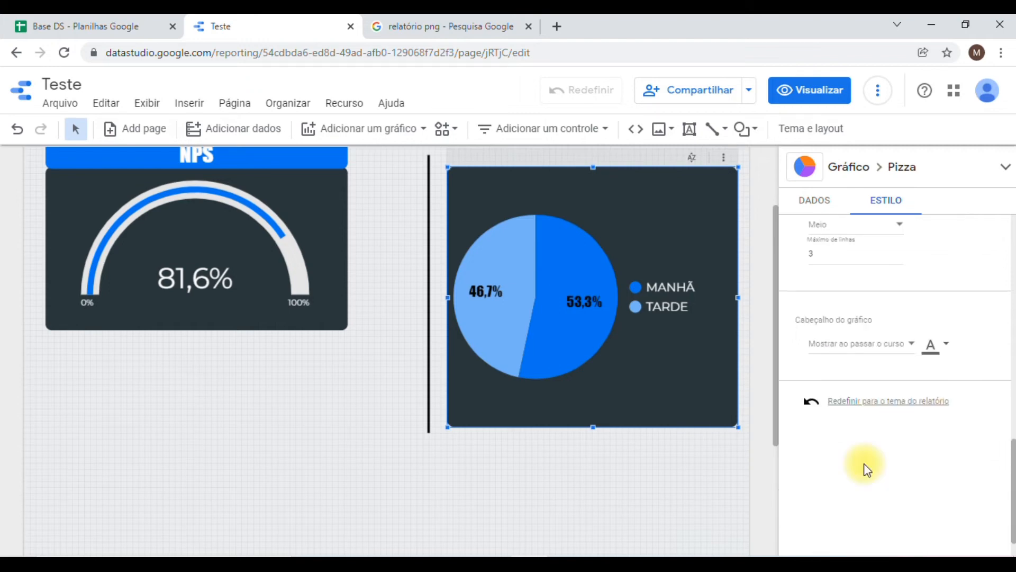
{"action": "scroll", "coordinate": [895, 351], "scroll_direction": "up", "scroll_amount": 6}
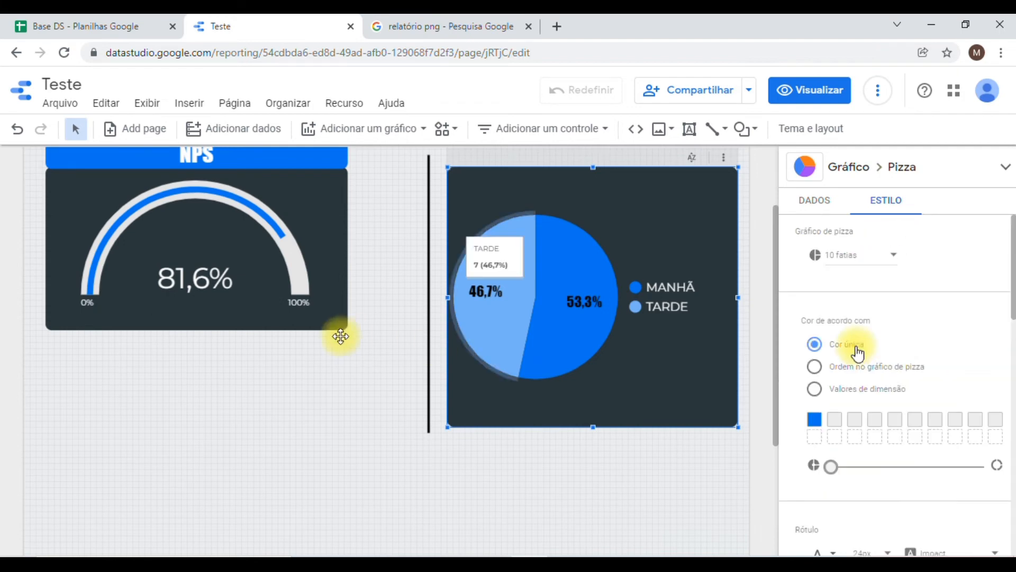
{"action": "left_click", "coordinate": [306, 440]}
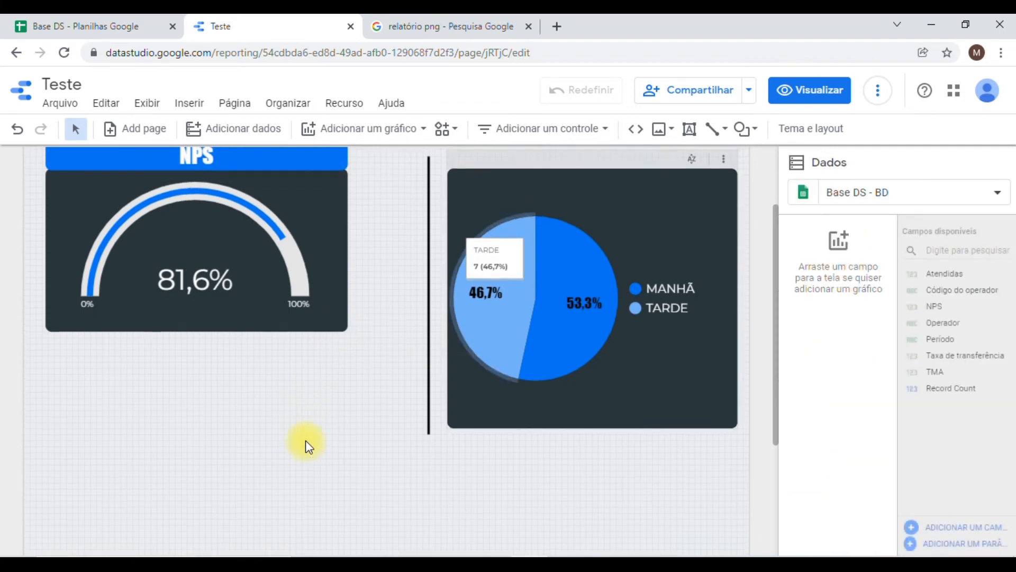
- Add a text box above the pie chart, spanning its width, with the title OPERADOR/PERÍODO
{"action": "scroll", "coordinate": [370, 413], "scroll_direction": "up", "scroll_amount": 2}
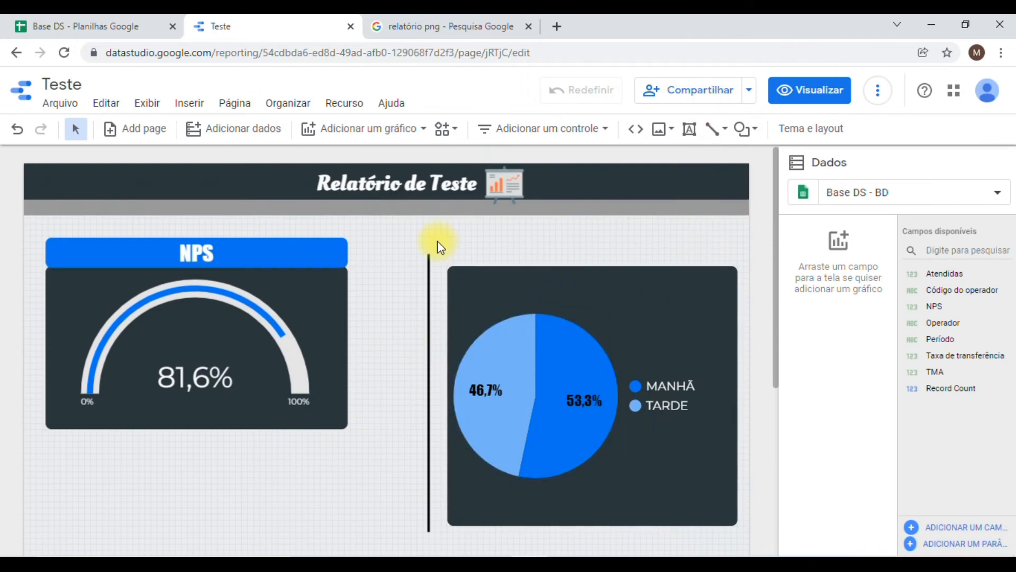
{"action": "left_click", "coordinate": [690, 129]}
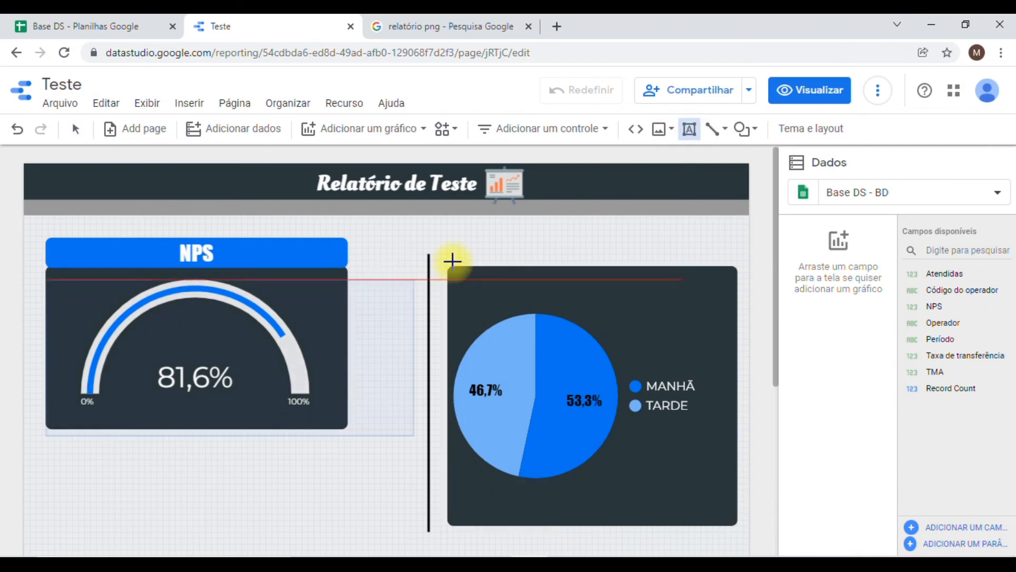
{"action": "left_click_drag", "start_coordinate": [451, 239], "coordinate": [736, 226]}
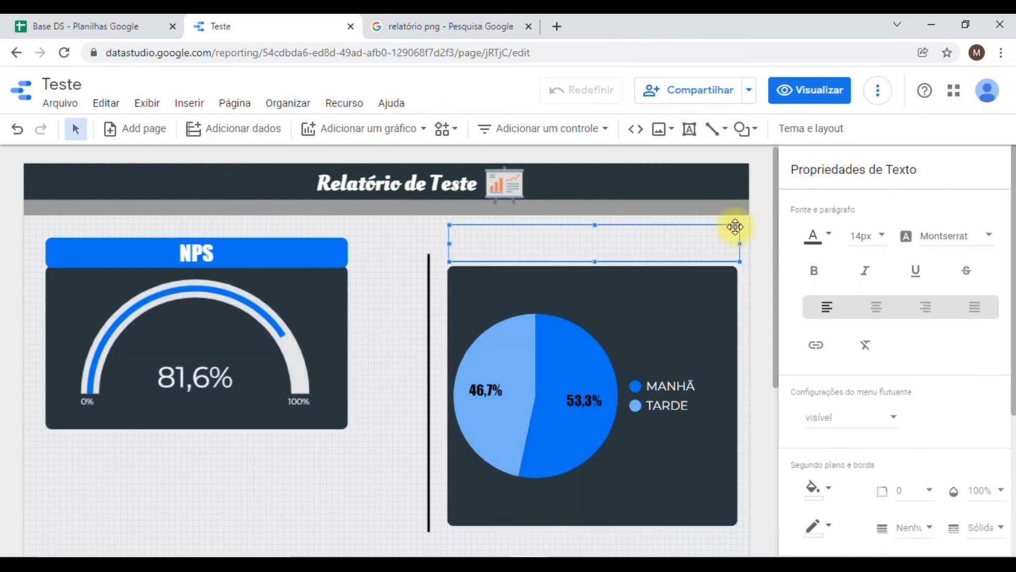
{"action": "key", "text": "Caps_Lock"}
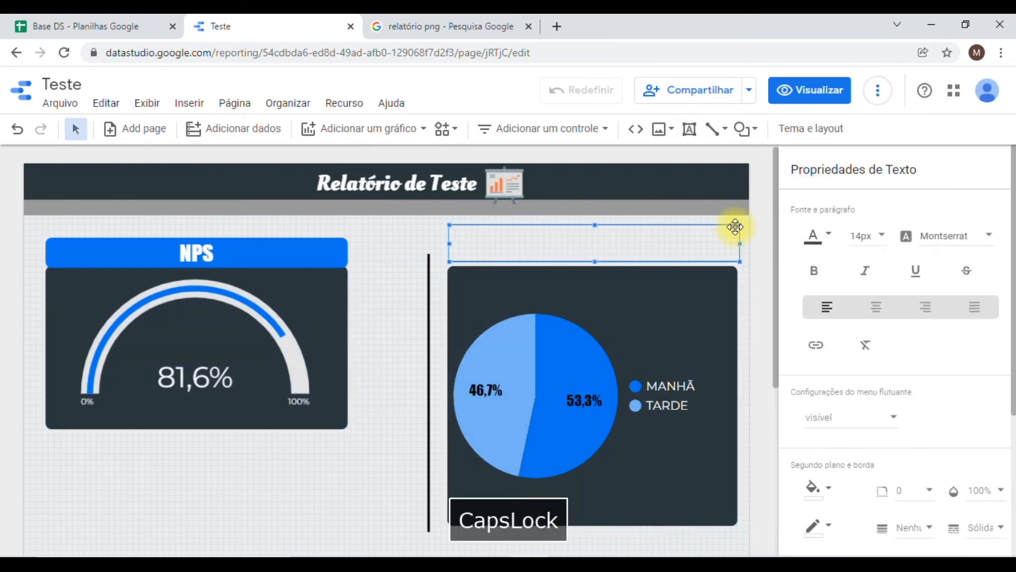
{"action": "type", "text": "OPERAD"}
{"action": "key", "text": "BackSpace"}
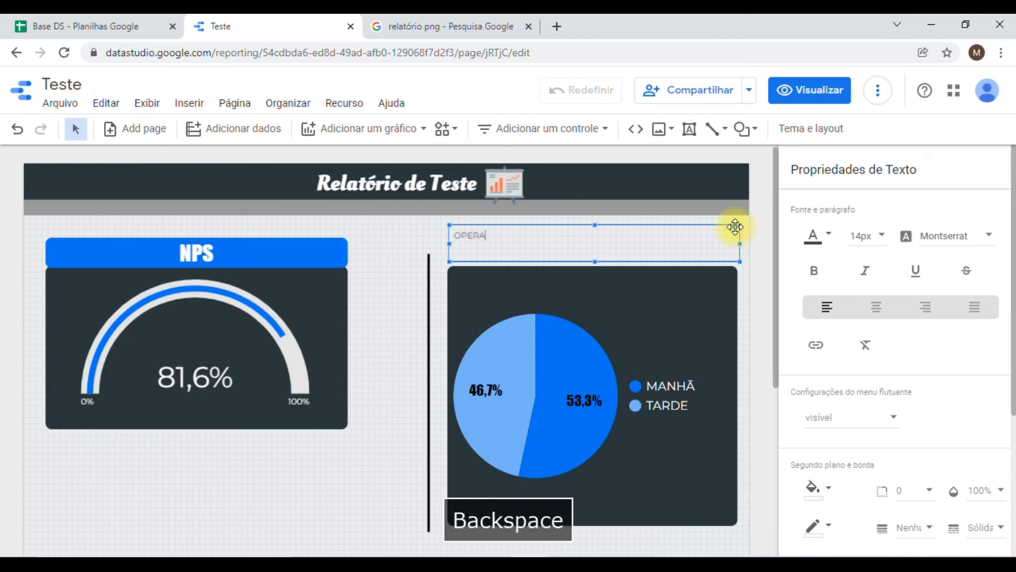
{"action": "type", "text": "DOR"}
{"action": "type", "text": "/PERIDO"}
{"action": "key", "text": "BackSpace"}
{"action": "key", "text": "BackSpace"}
{"action": "type", "text": "ODO"}
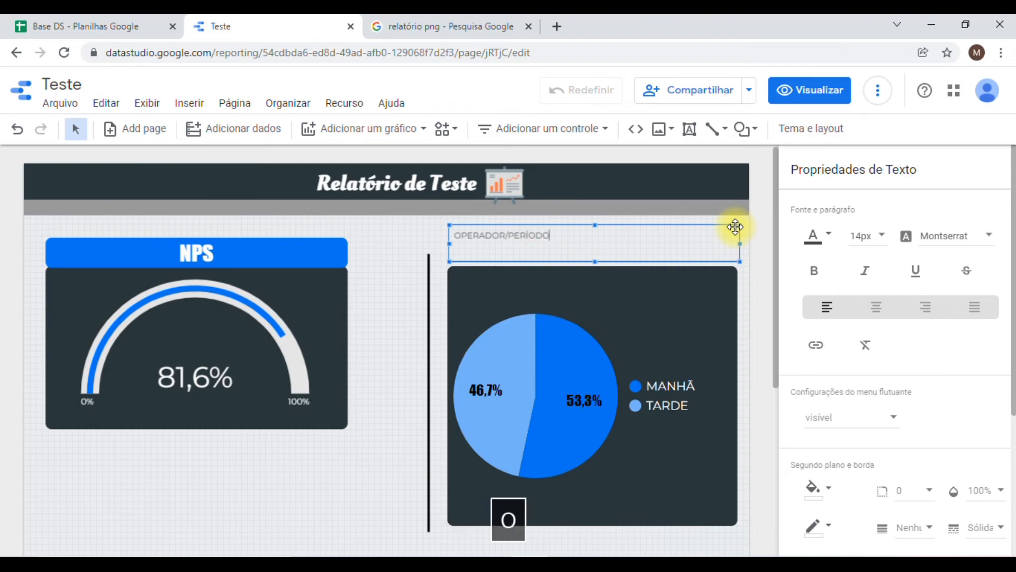
- Center the OPERADOR/PERÍODO title in its box and make its text white
{"action": "left_click", "coordinate": [884, 303]}
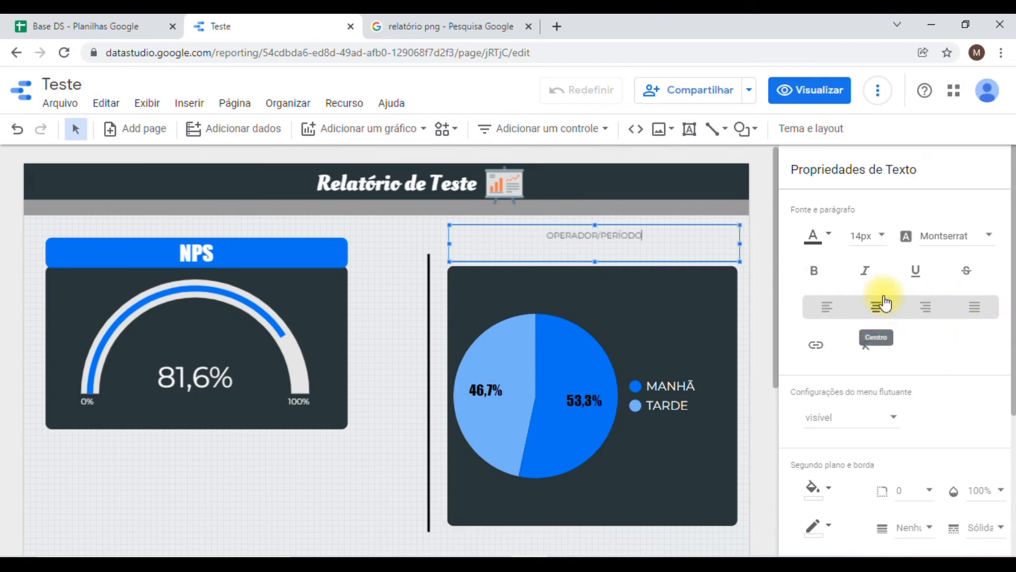
{"action": "triple_click", "coordinate": [583, 232]}
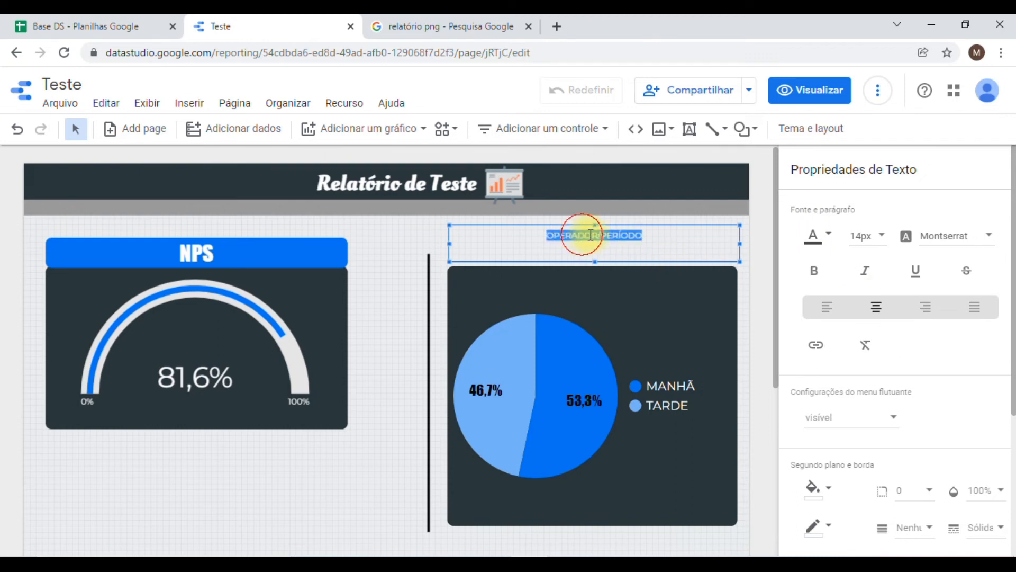
{"action": "left_click", "coordinate": [820, 242]}
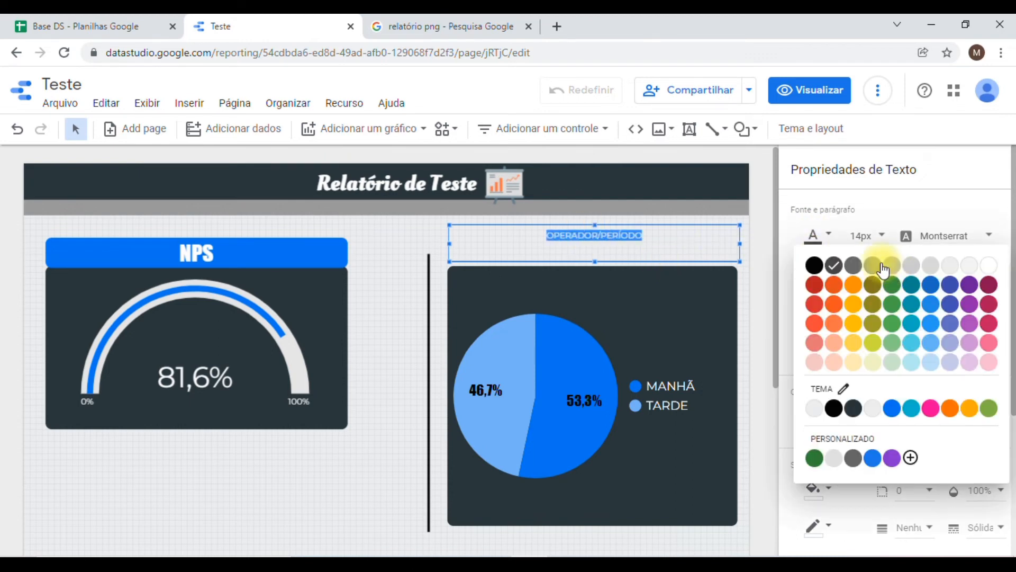
{"action": "left_click", "coordinate": [988, 266]}
- Change the OPERADOR/PERÍODO title's font to Impact and its size to 32px
{"action": "left_click", "coordinate": [955, 239]}
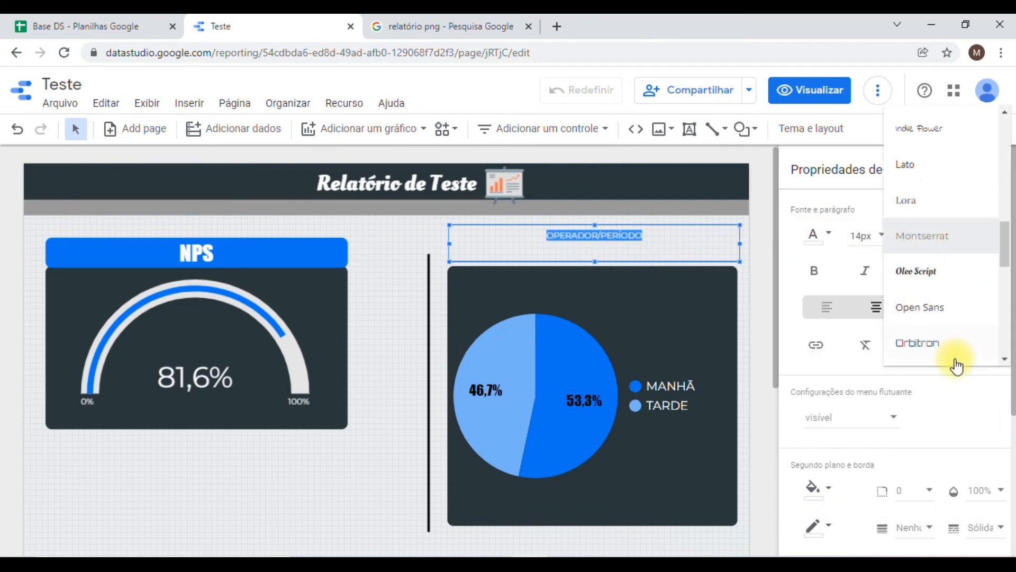
{"action": "scroll", "coordinate": [946, 228], "scroll_direction": "up", "scroll_amount": 5}
{"action": "scroll", "coordinate": [945, 217], "scroll_direction": "up", "scroll_amount": 5}
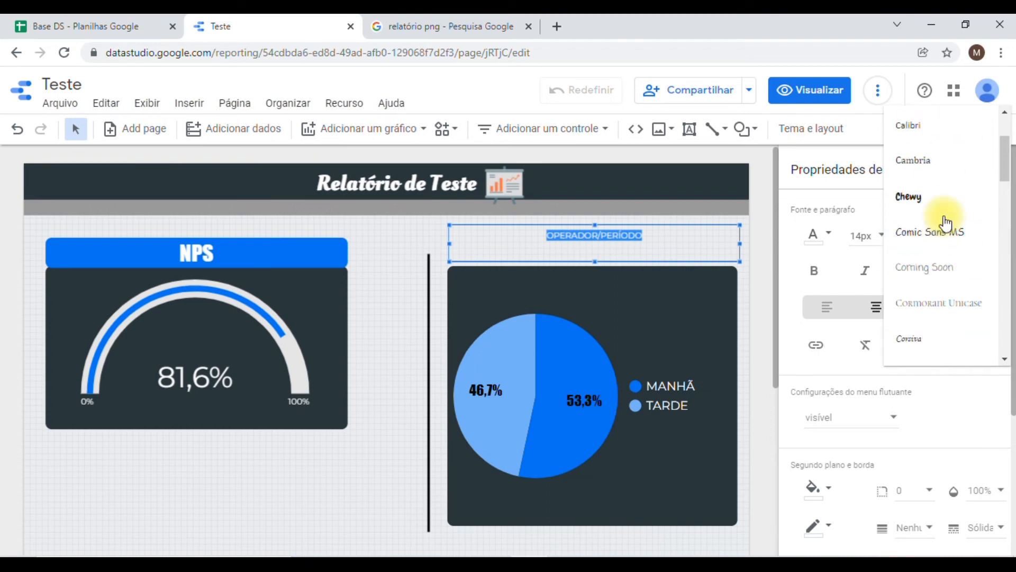
{"action": "scroll", "coordinate": [945, 164], "scroll_direction": "down", "scroll_amount": 2}
{"action": "scroll", "coordinate": [944, 174], "scroll_direction": "down", "scroll_amount": 8}
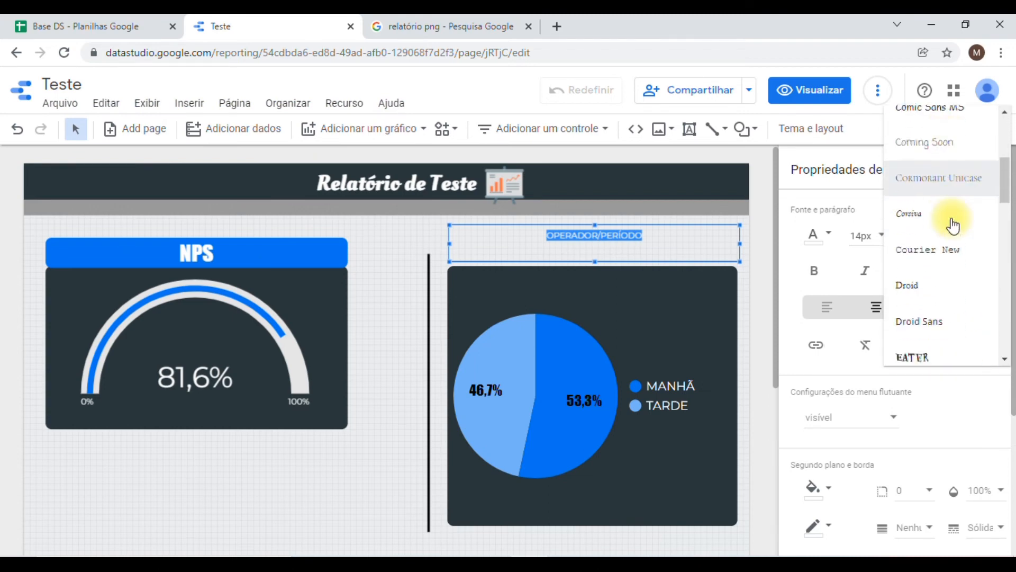
{"action": "left_click", "coordinate": [931, 212]}
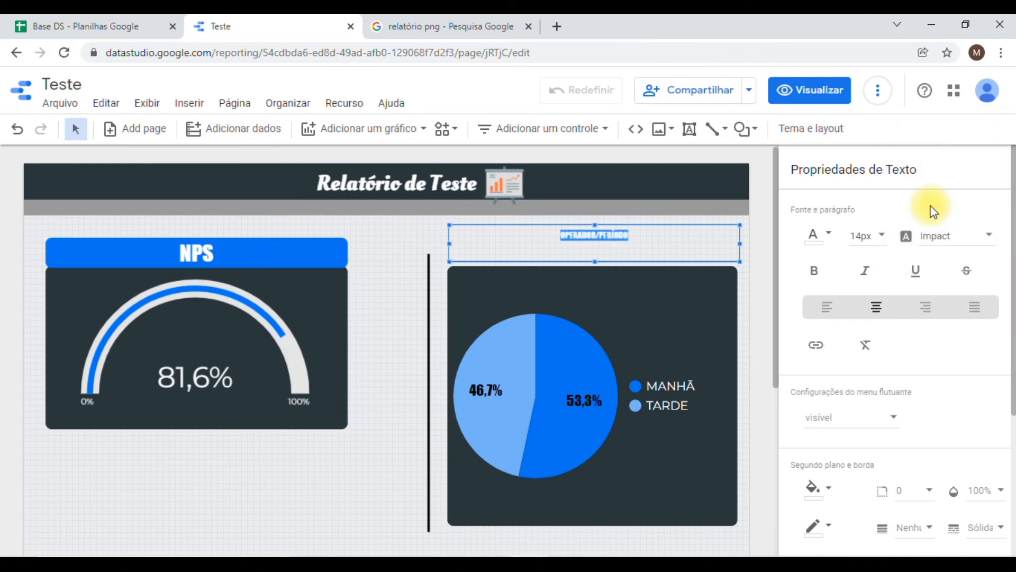
{"action": "left_click", "coordinate": [883, 233]}
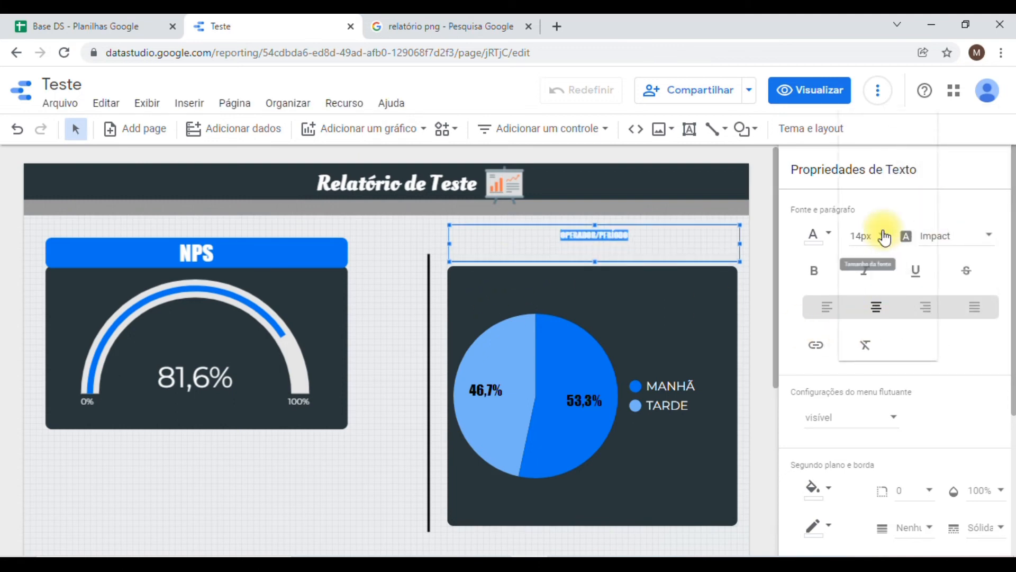
{"action": "scroll", "coordinate": [883, 281], "scroll_direction": "down", "scroll_amount": 3}
{"action": "left_click", "coordinate": [861, 251]}
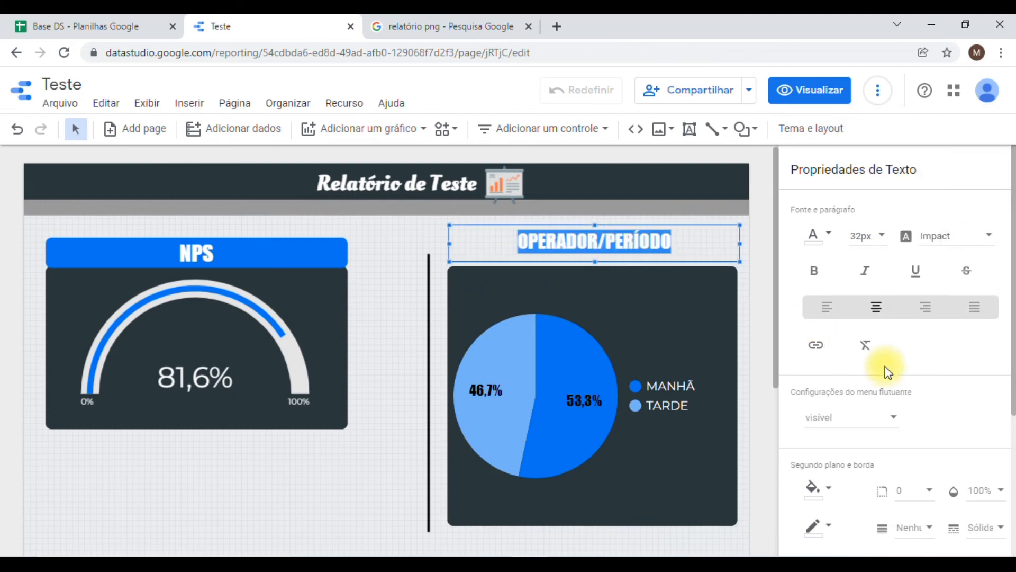
- Set the OPERADOR/PERÍODO title box's top padding to 10px
{"action": "scroll", "coordinate": [885, 366], "scroll_direction": "down", "scroll_amount": 4}
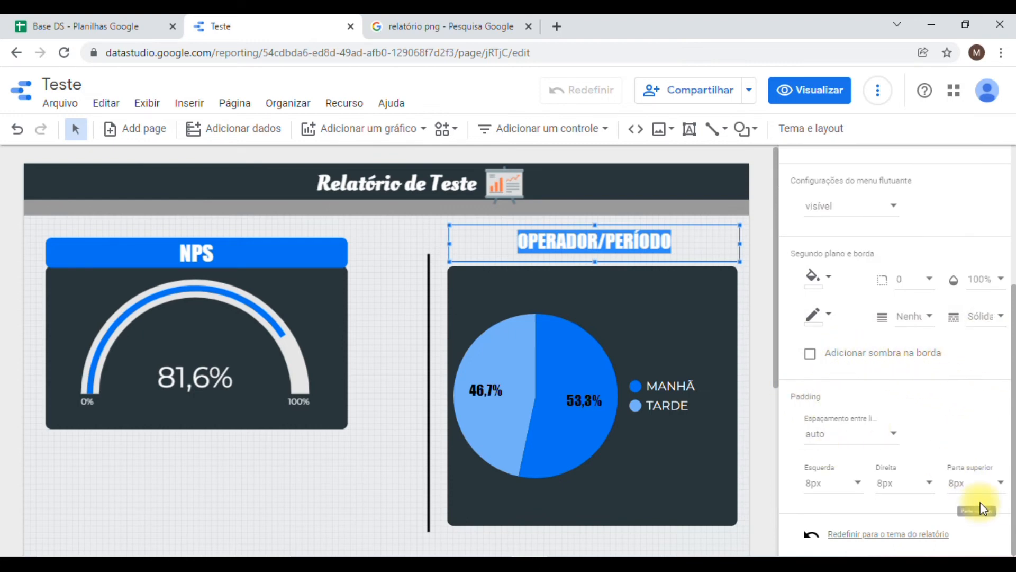
{"action": "left_click", "coordinate": [980, 484]}
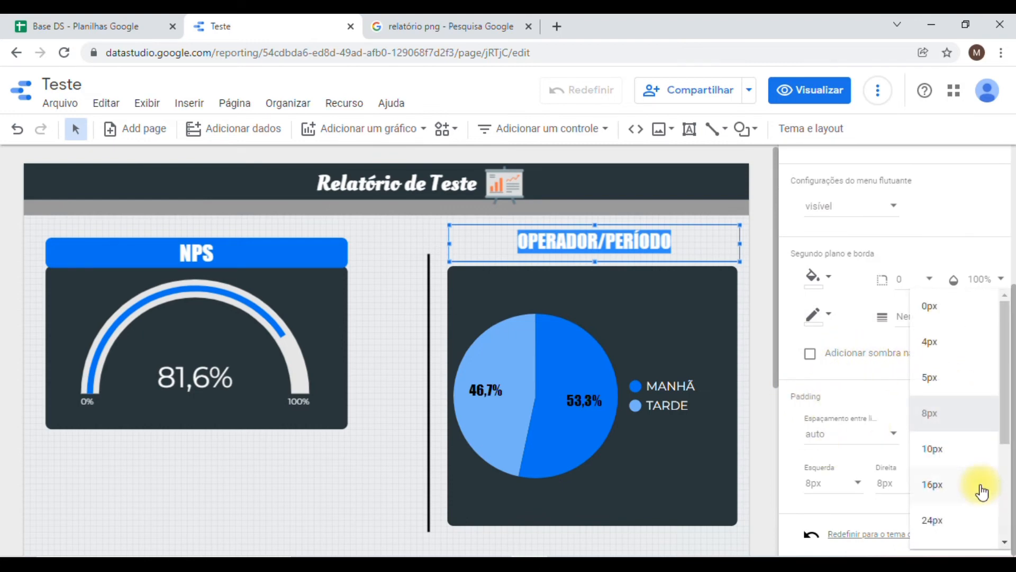
{"action": "left_click", "coordinate": [950, 441]}
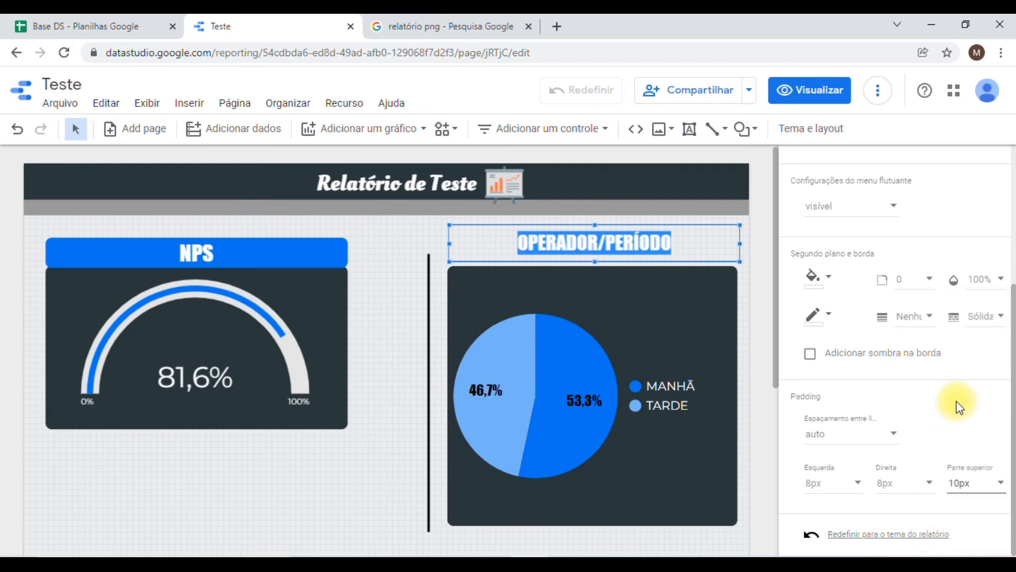
- Fill the OPERADOR/PERÍODO title box with the theme's blue and round its corners with a border radius of 10
{"action": "left_click", "coordinate": [816, 279]}
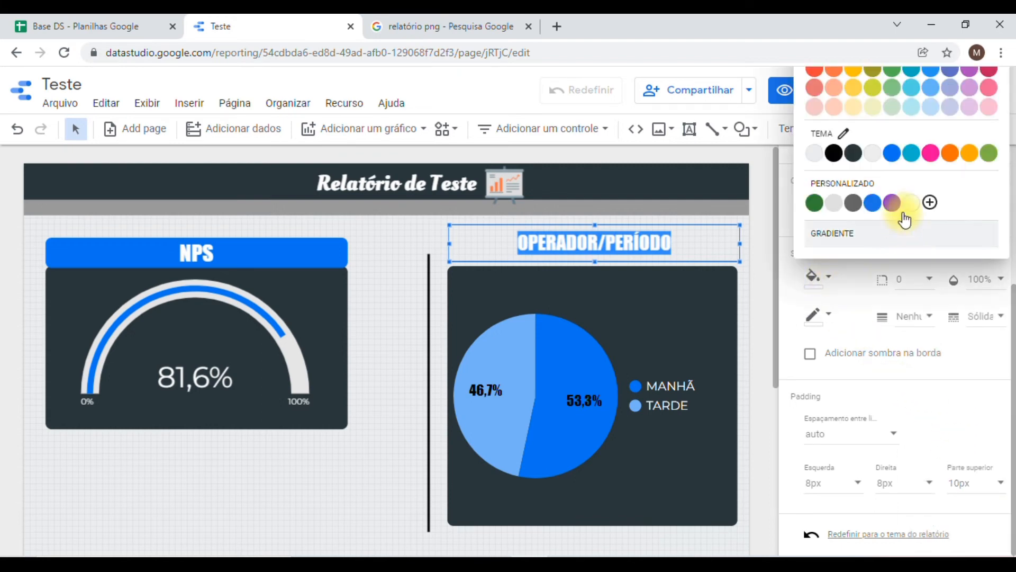
{"action": "left_click", "coordinate": [893, 157]}
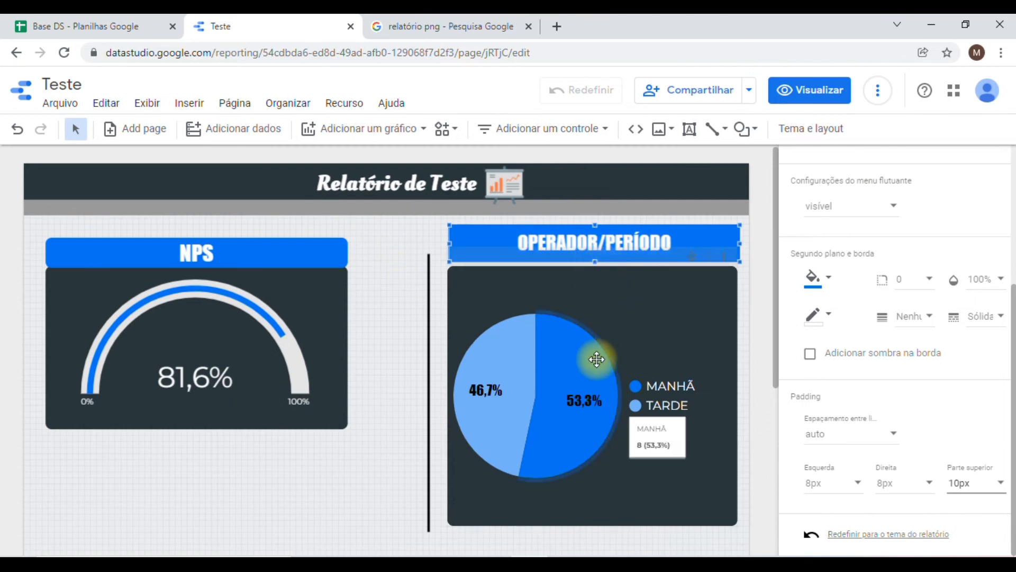
{"action": "left_click", "coordinate": [920, 281]}
{"action": "scroll", "coordinate": [930, 417], "scroll_direction": "down", "scroll_amount": 2}
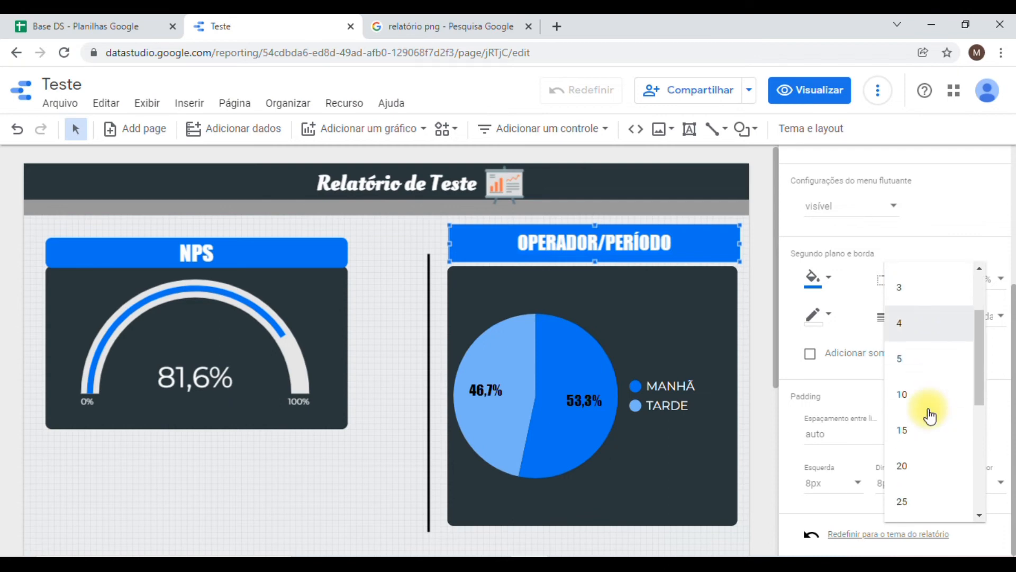
{"action": "left_click", "coordinate": [922, 395]}
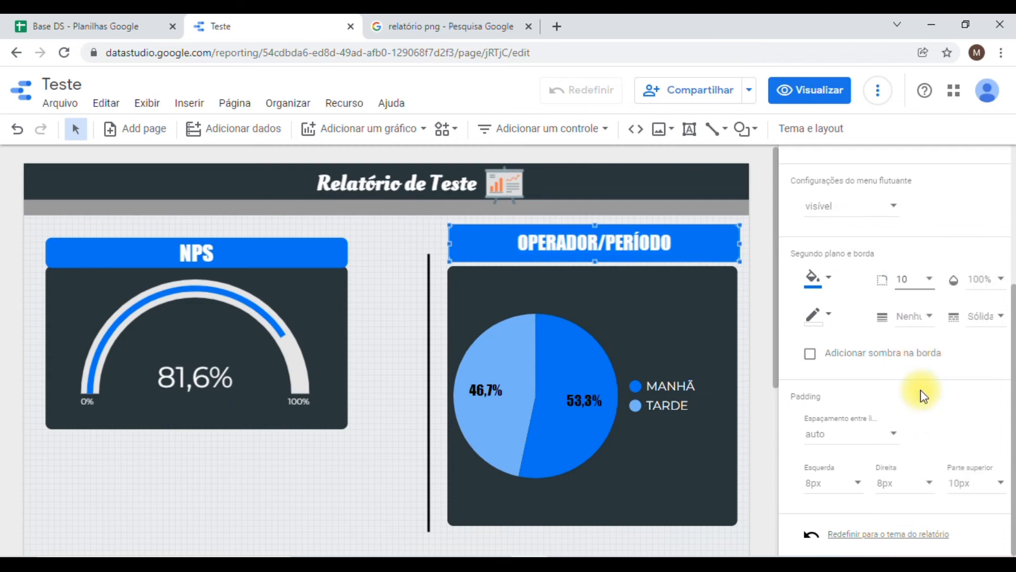
{"action": "left_click", "coordinate": [275, 481]}
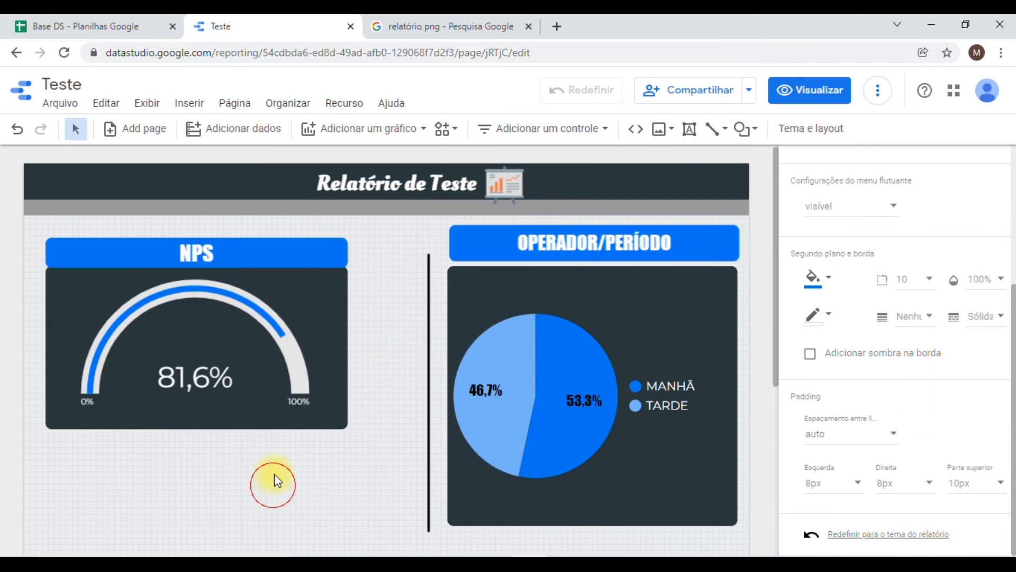
- Move the OPERADOR/PERÍODO title box down against the pie chart card and reduce its height to match the NPS header
{"action": "left_click", "coordinate": [470, 241]}
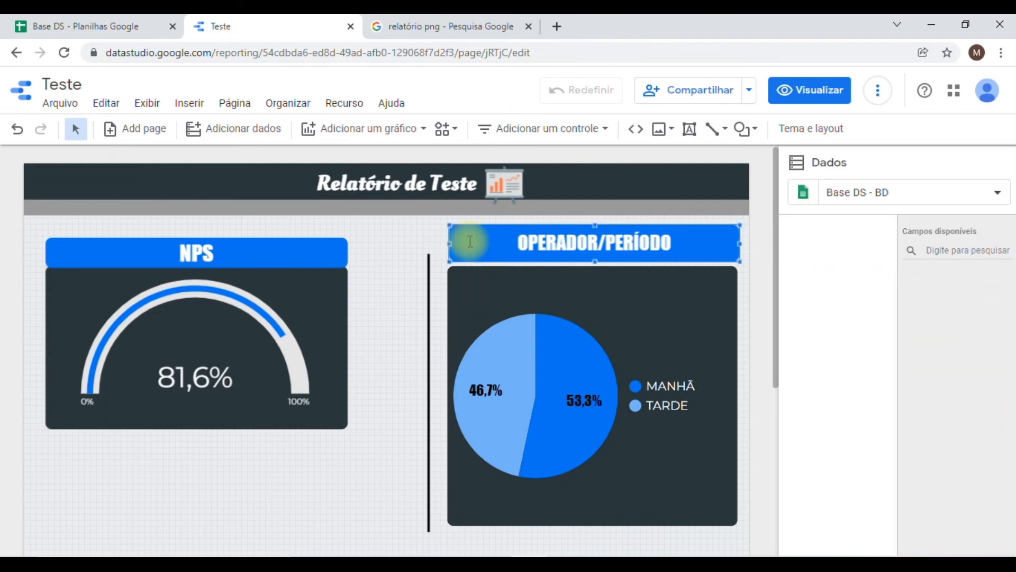
{"action": "key", "text": "Down"}
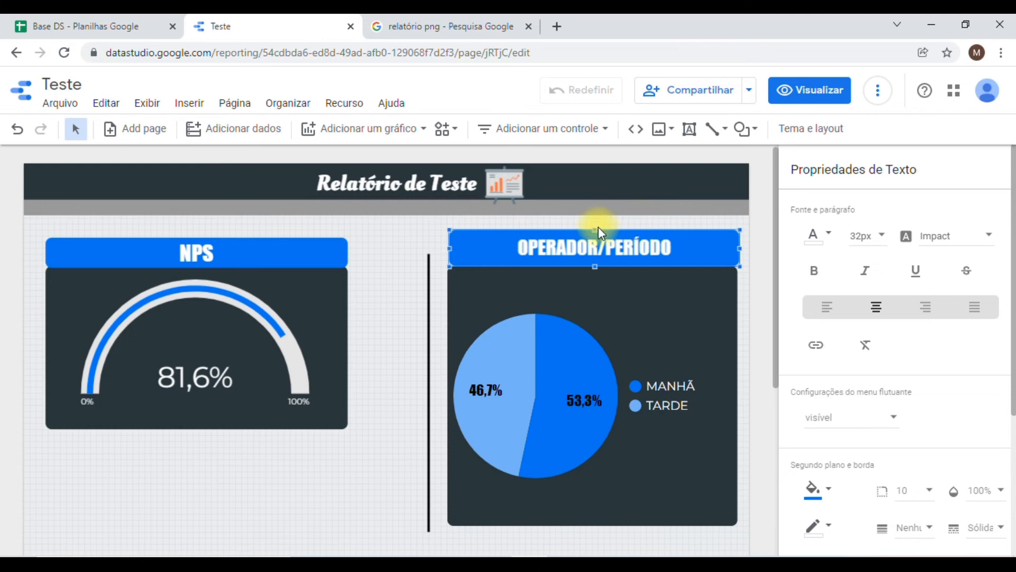
{"action": "left_click_drag", "start_coordinate": [595, 229], "coordinate": [591, 239]}
{"action": "left_click", "coordinate": [618, 253]}
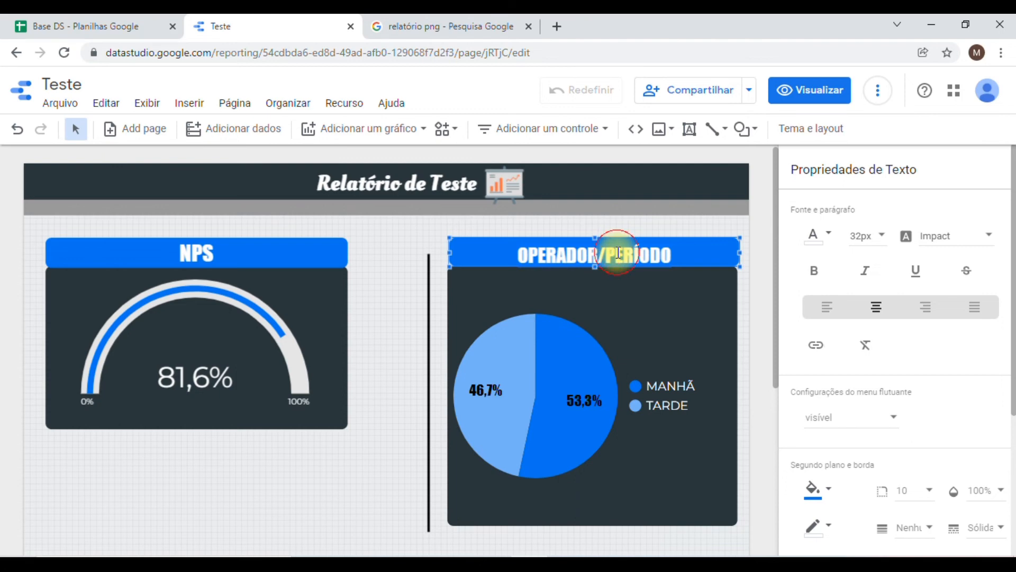
- Set the OPERADOR/PERÍODO title box's top padding to 5px and deselect the box
{"action": "scroll", "coordinate": [952, 402], "scroll_direction": "down", "scroll_amount": 4}
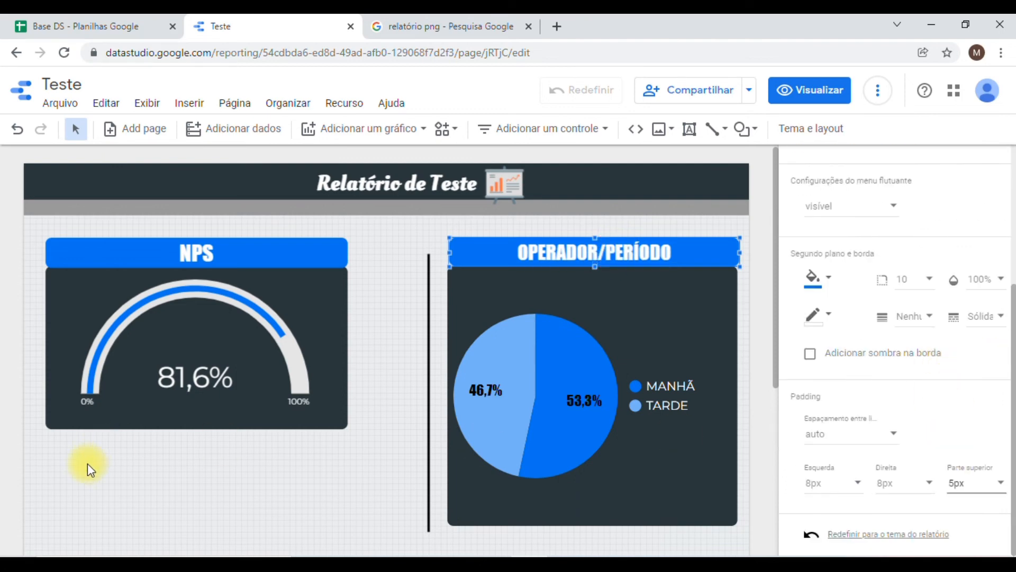
{"action": "left_click", "coordinate": [87, 462]}
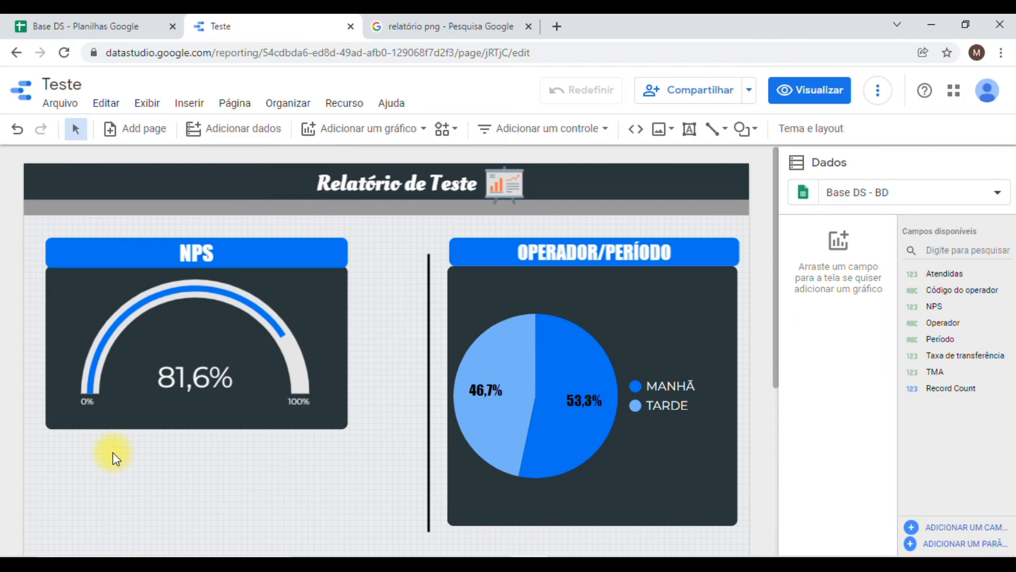
{"action": "scroll", "coordinate": [346, 466], "scroll_direction": "down", "scroll_amount": 2}
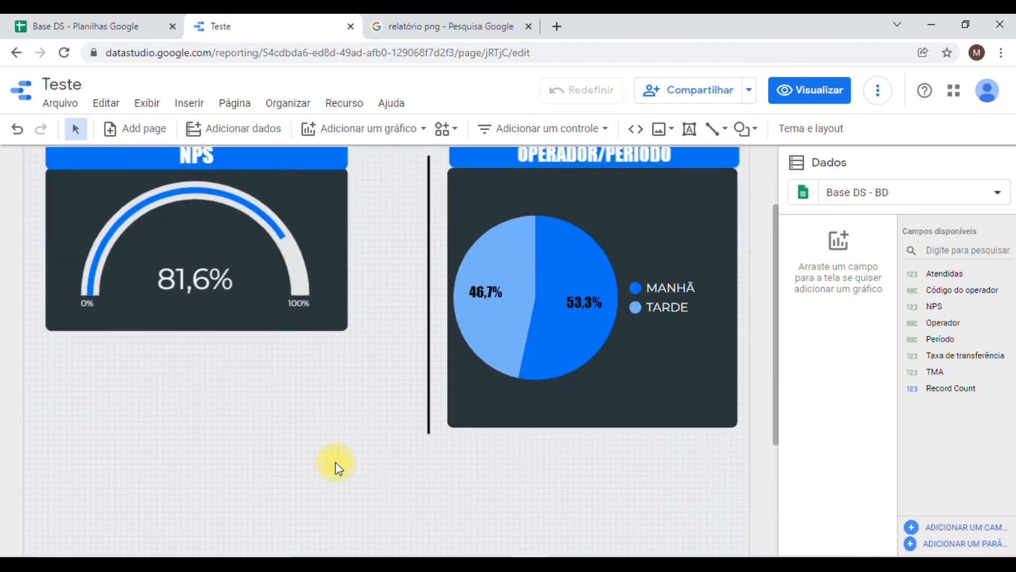
{"action": "scroll", "coordinate": [335, 461], "scroll_direction": "up", "scroll_amount": 2}
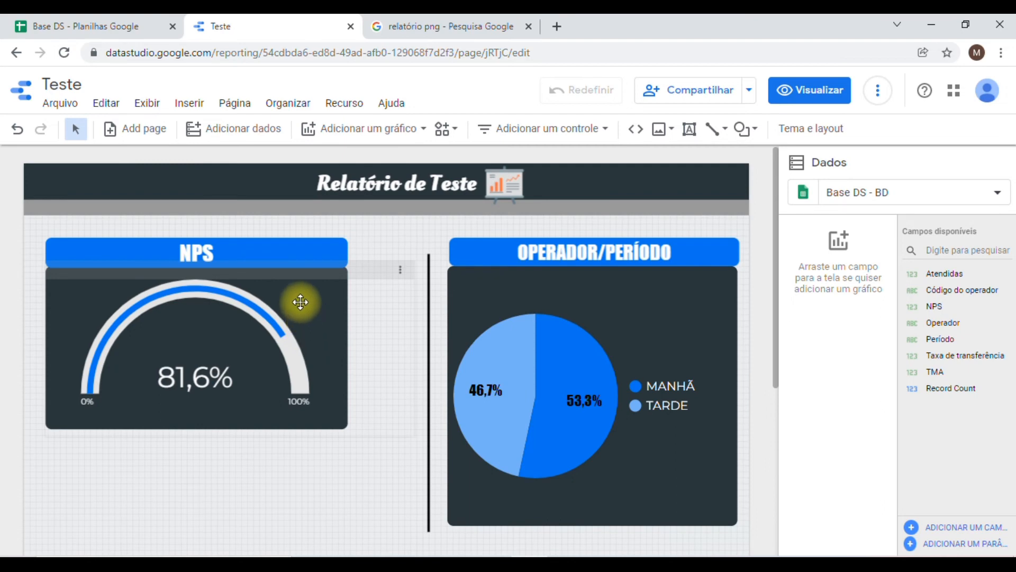
{"action": "scroll", "coordinate": [240, 331], "scroll_direction": "down", "scroll_amount": 2}
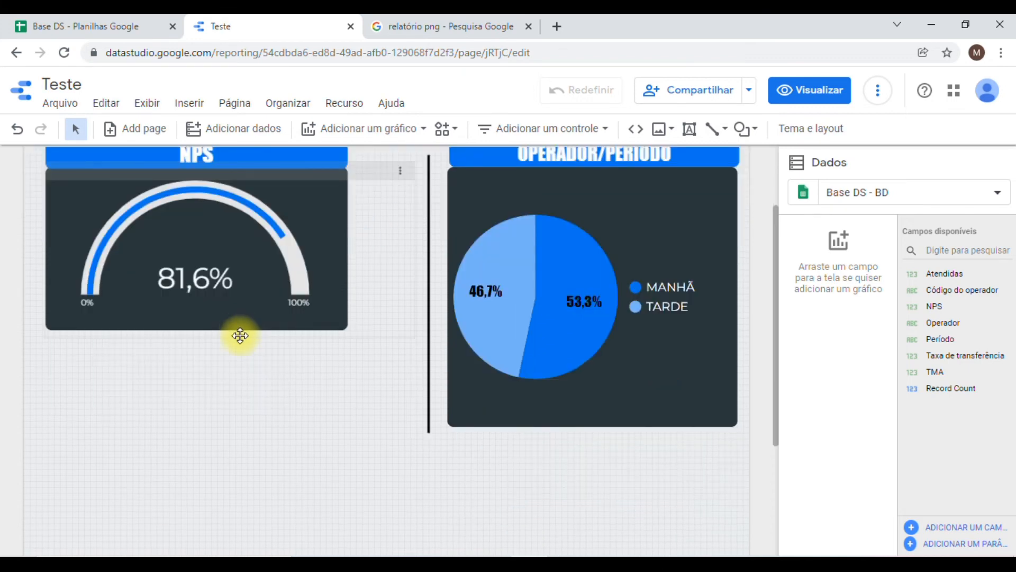
{"action": "scroll", "coordinate": [198, 382], "scroll_direction": "up", "scroll_amount": 2}
{"action": "scroll", "coordinate": [198, 382], "scroll_direction": "down", "scroll_amount": 2}
{"action": "scroll", "coordinate": [197, 381], "scroll_direction": "up", "scroll_amount": 2}
- Insert a Visão geral scorecard in the empty area below the NPS gauge card, about half that card's width
{"action": "left_click", "coordinate": [186, 103]}
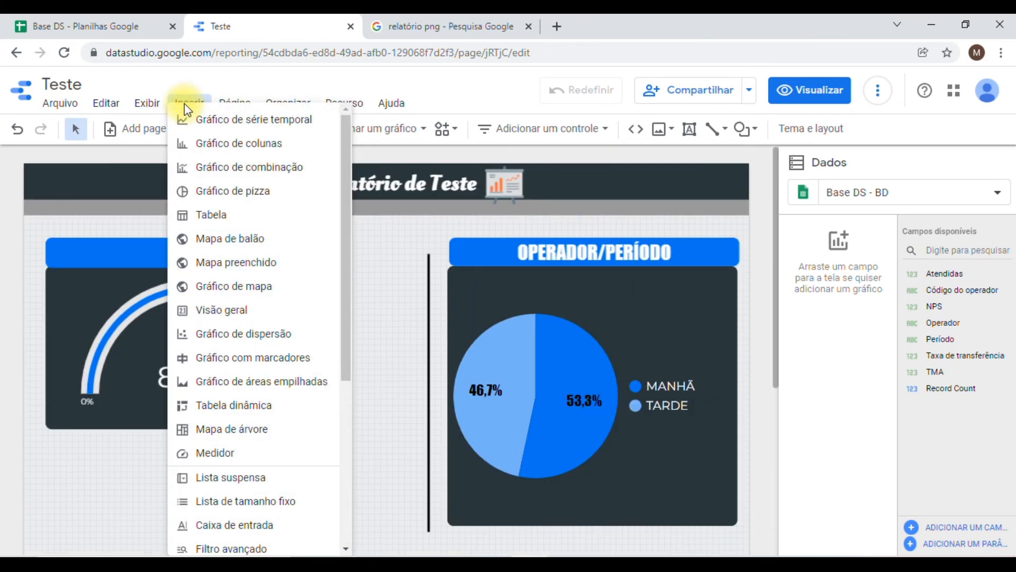
{"action": "left_click", "coordinate": [252, 313]}
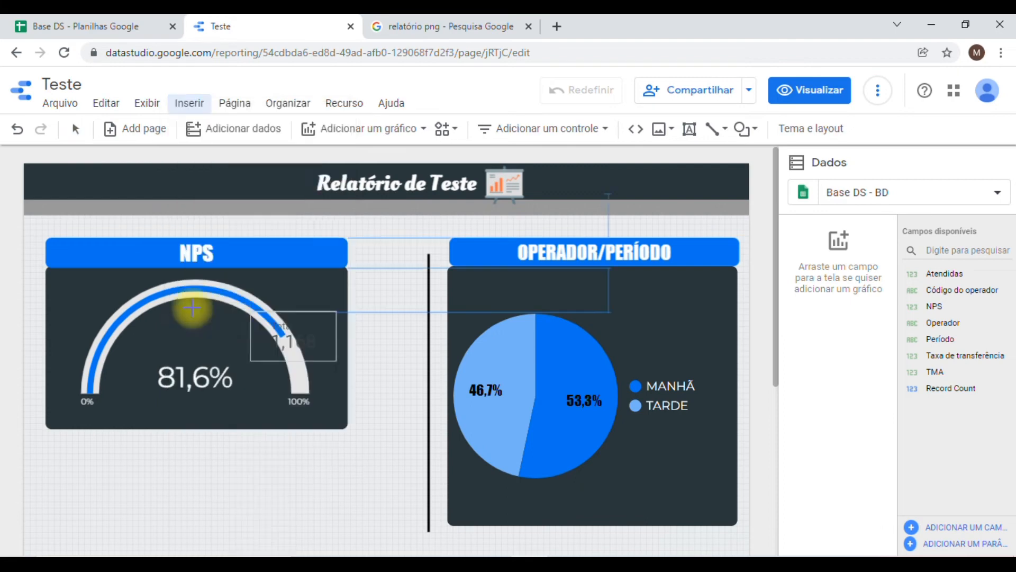
{"action": "scroll", "coordinate": [79, 281], "scroll_direction": "down", "scroll_amount": 3}
{"action": "scroll", "coordinate": [68, 274], "scroll_direction": "down", "scroll_amount": 1}
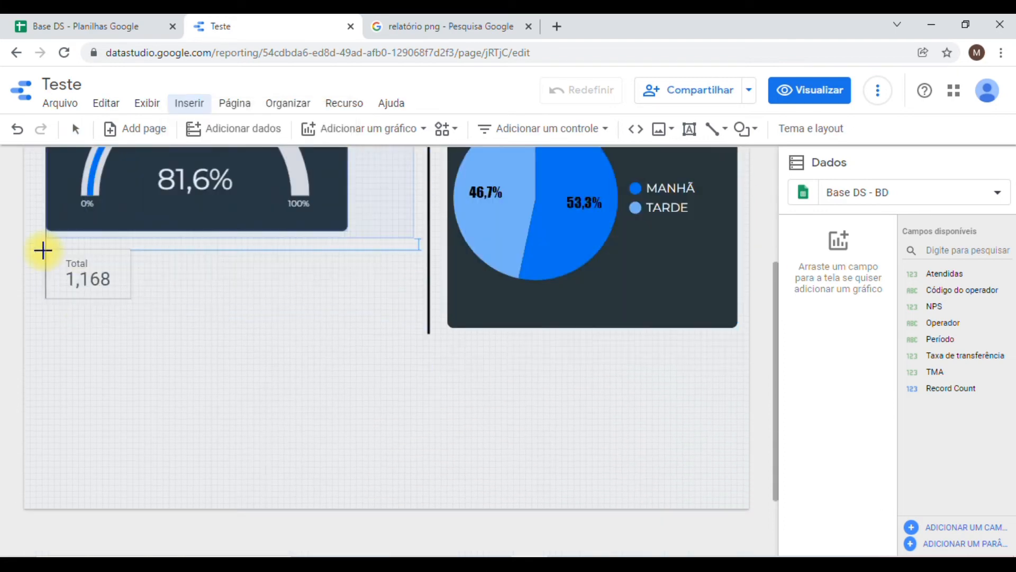
{"action": "left_click_drag", "start_coordinate": [43, 254], "coordinate": [146, 328]}
{"action": "left_click_drag", "start_coordinate": [55, 271], "coordinate": [204, 359]}
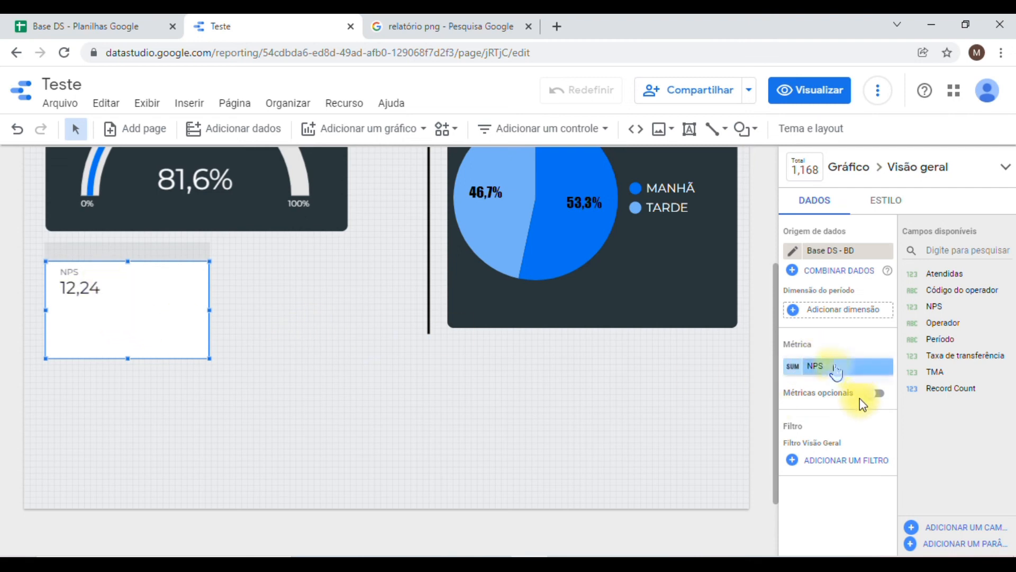
- Set both the new scorecard's period dimension and its metric to Taxa de transferência
{"action": "left_click", "coordinate": [842, 312]}
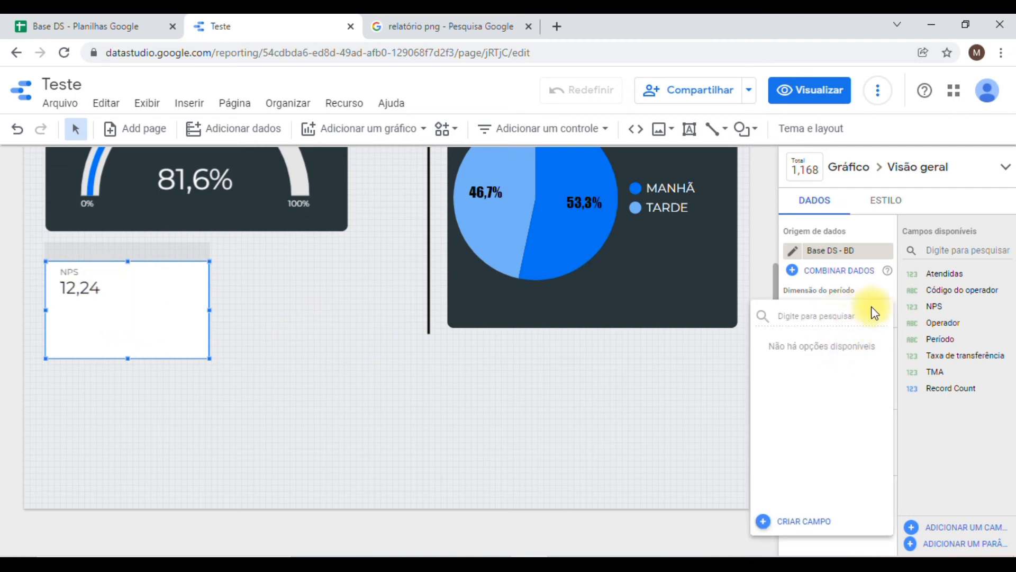
{"action": "left_click", "coordinate": [976, 415]}
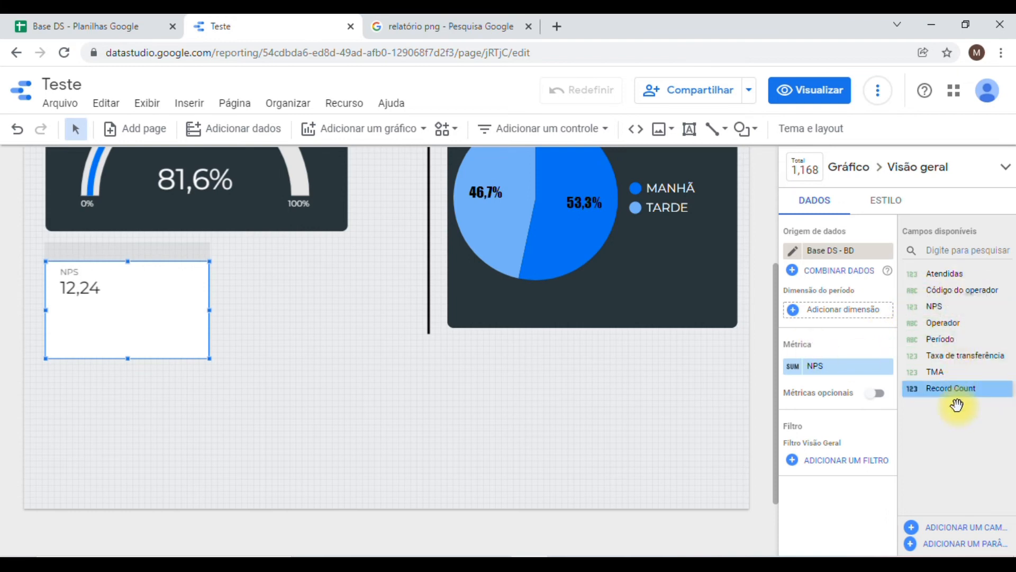
{"action": "left_click_drag", "start_coordinate": [950, 355], "coordinate": [860, 308]}
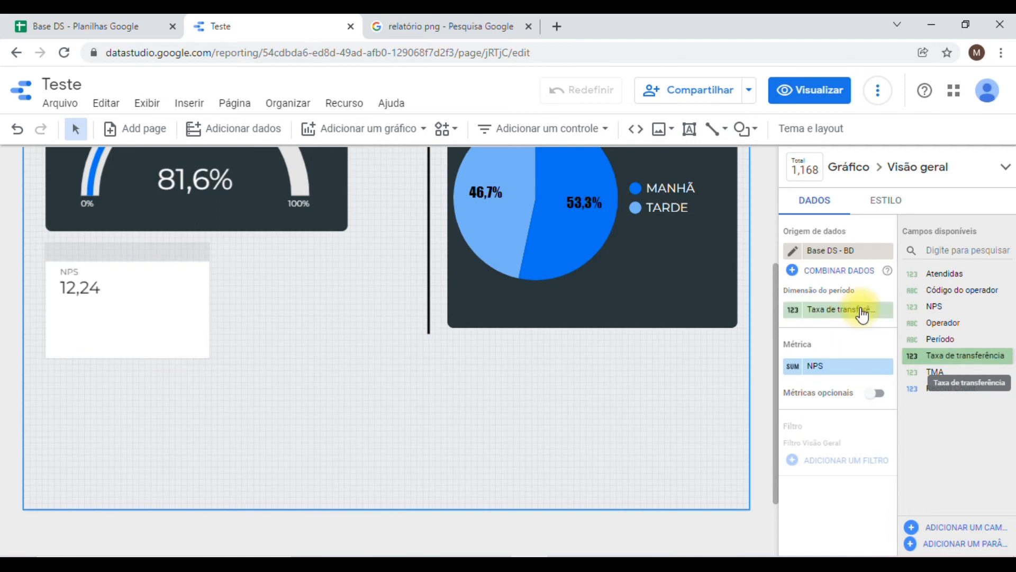
{"action": "left_click", "coordinate": [827, 372]}
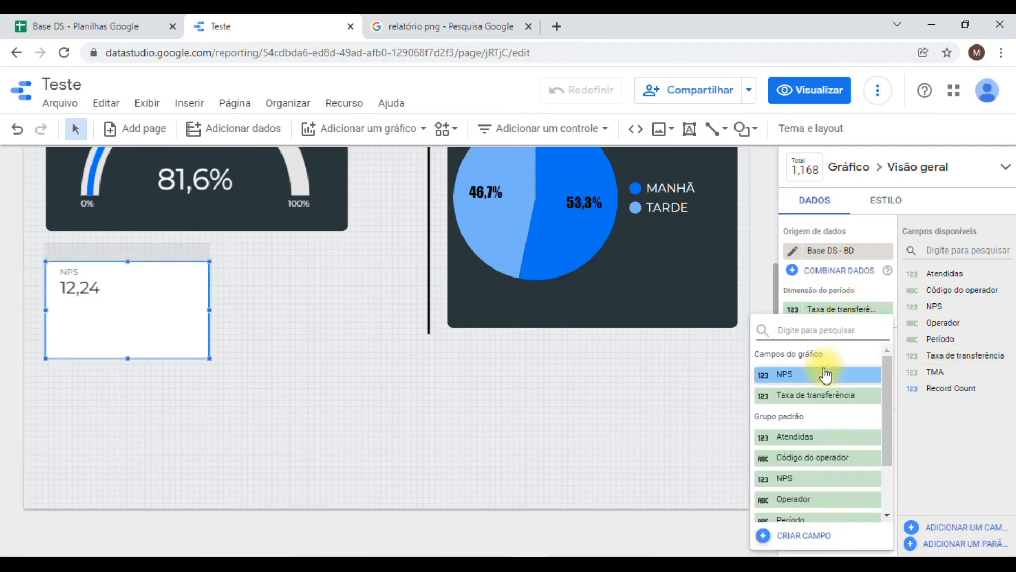
{"action": "left_click", "coordinate": [831, 402]}
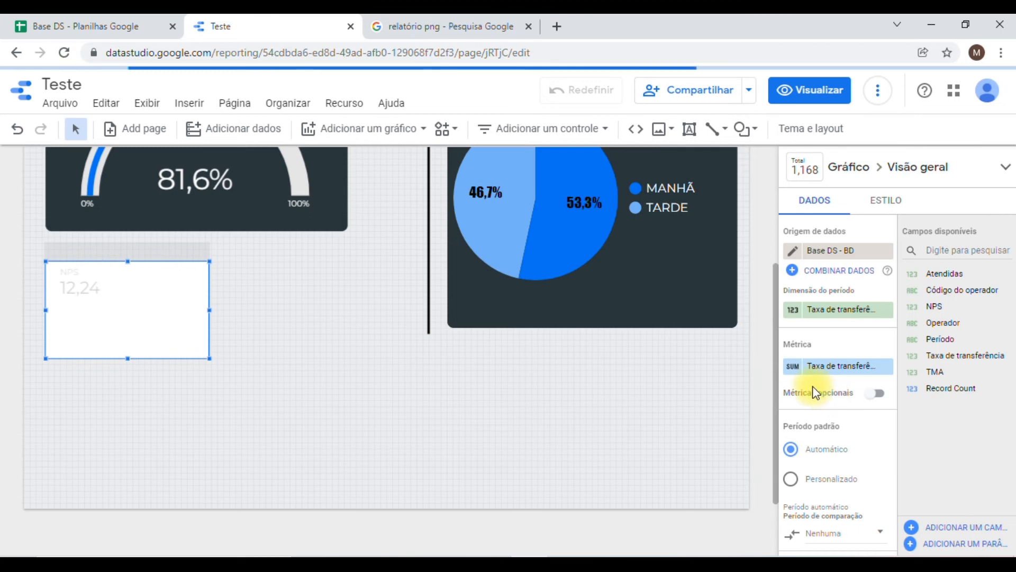
- Change the Taxa de transferência metric's aggregation to Médio and its type to Porcentagem
{"action": "left_click", "coordinate": [793, 367]}
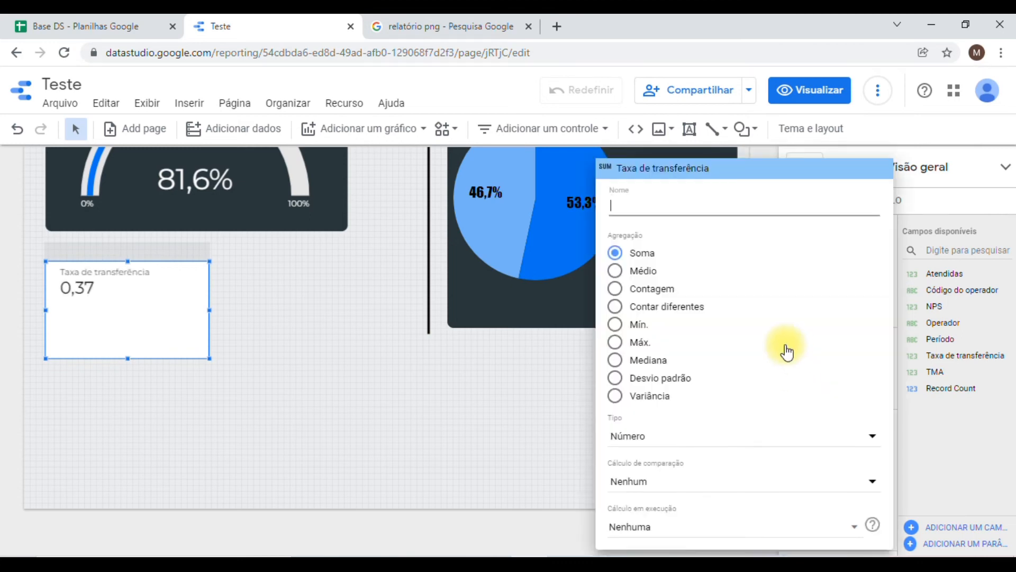
{"action": "left_click", "coordinate": [644, 271]}
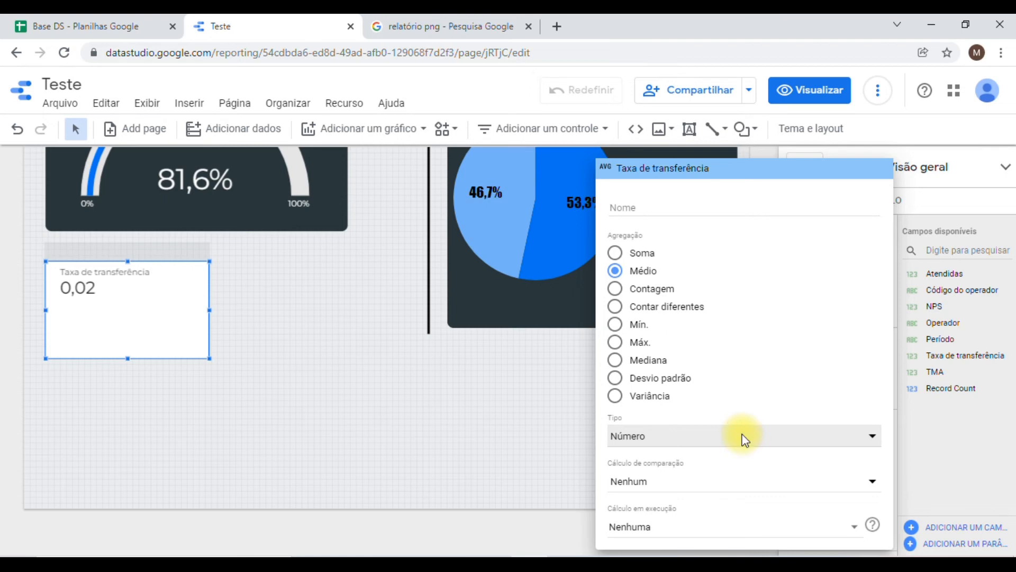
{"action": "left_click", "coordinate": [745, 439]}
{"action": "mouse_move", "coordinate": [782, 447]}
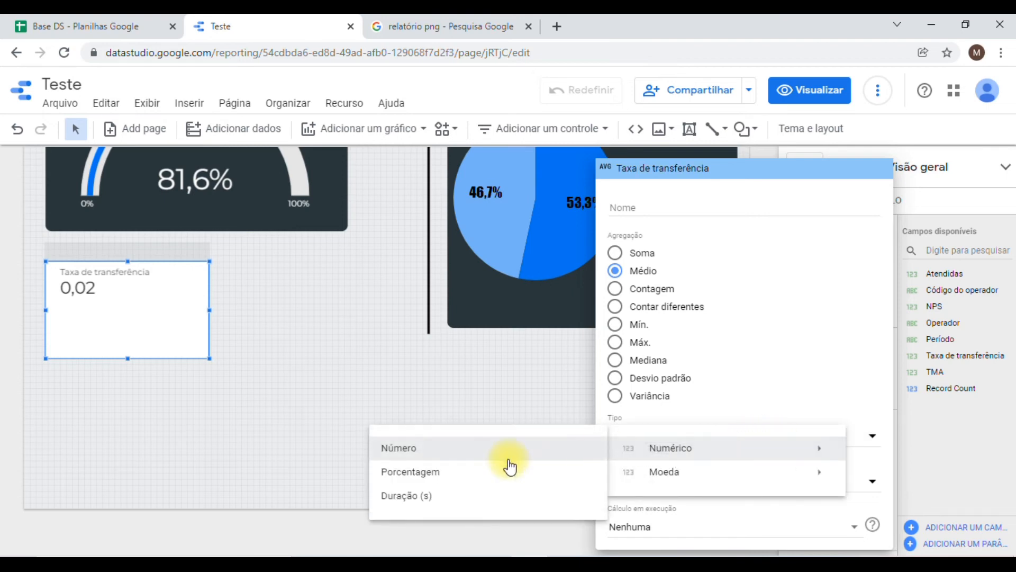
{"action": "left_click", "coordinate": [453, 472]}
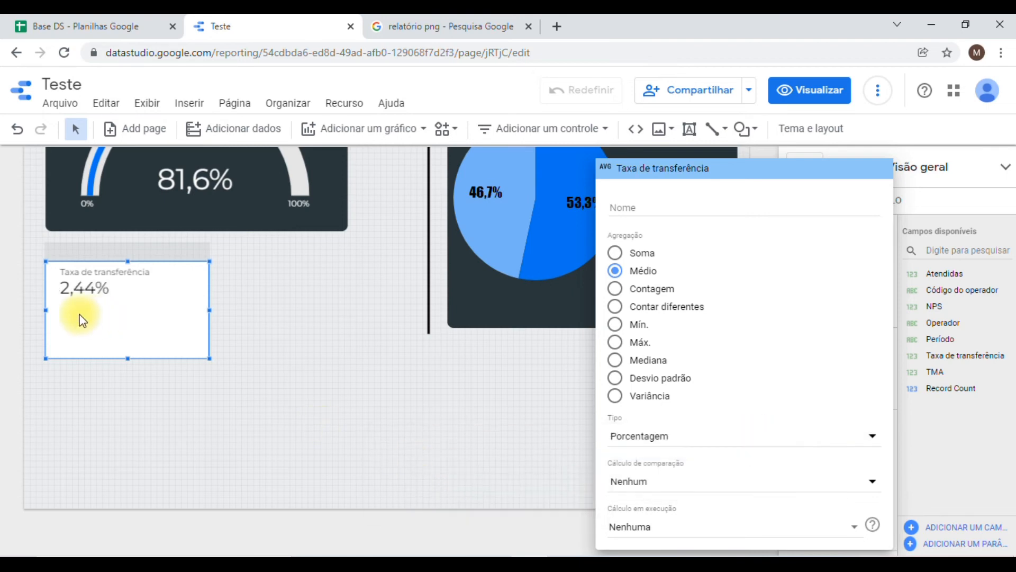
{"action": "left_click", "coordinate": [979, 453]}
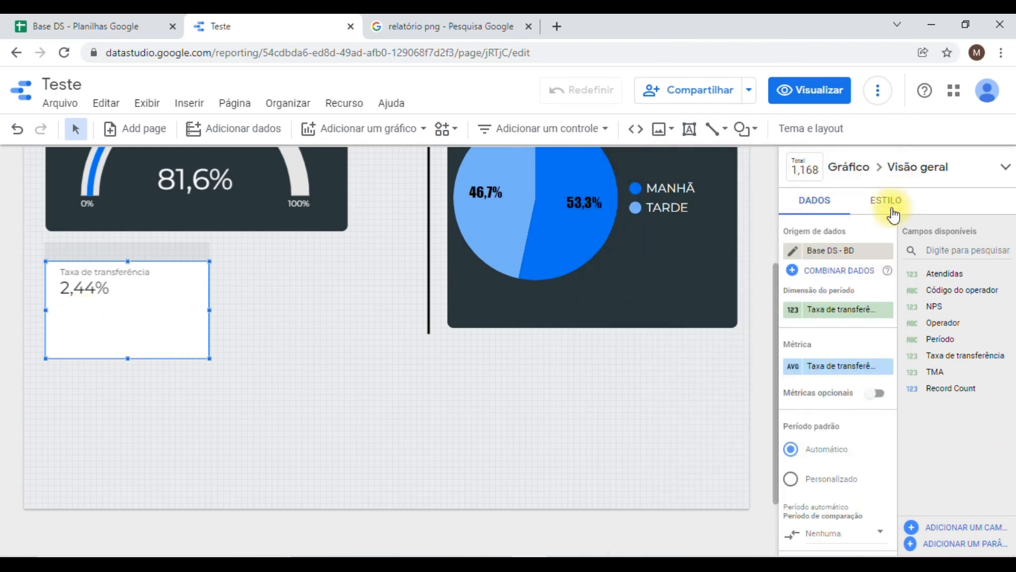
- Center the scorecard's metric name, metric value and comparison labels
{"action": "left_click", "coordinate": [876, 204]}
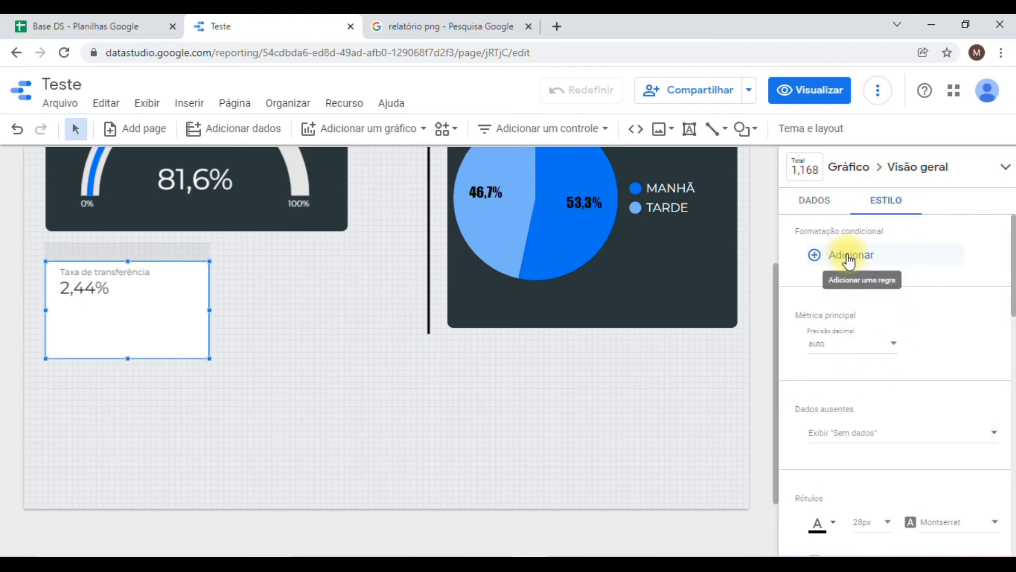
{"action": "scroll", "coordinate": [884, 356], "scroll_direction": "down", "scroll_amount": 2}
{"action": "scroll", "coordinate": [885, 352], "scroll_direction": "up", "scroll_amount": 2}
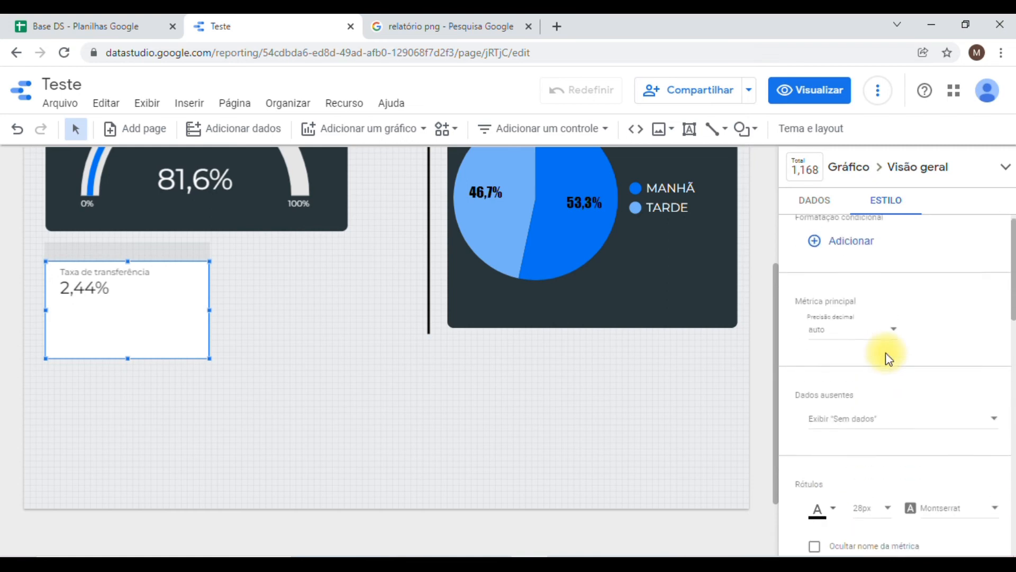
{"action": "scroll", "coordinate": [888, 360], "scroll_direction": "down", "scroll_amount": 2}
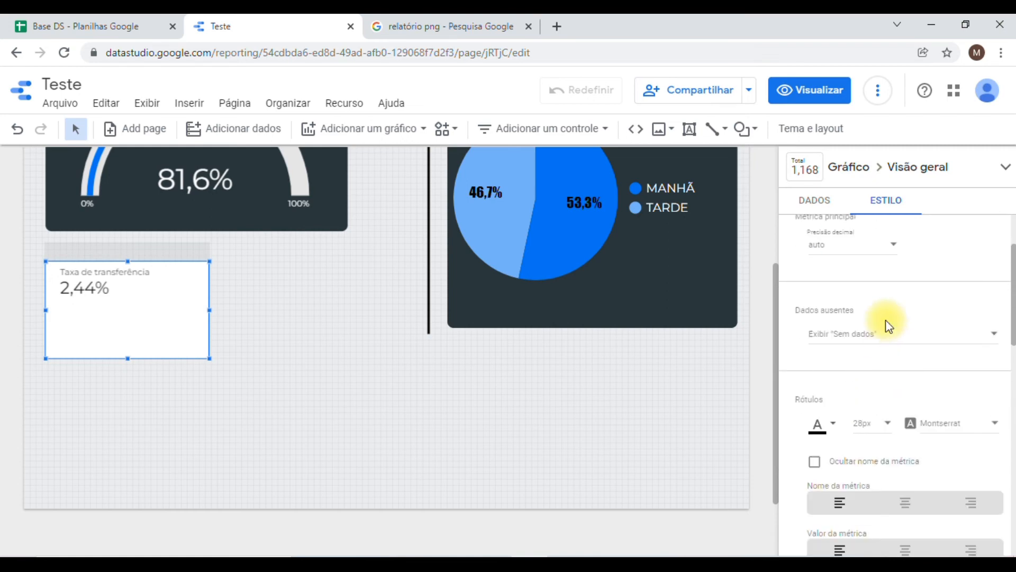
{"action": "scroll", "coordinate": [884, 318], "scroll_direction": "down", "scroll_amount": 4}
{"action": "scroll", "coordinate": [846, 320], "scroll_direction": "up", "scroll_amount": 2}
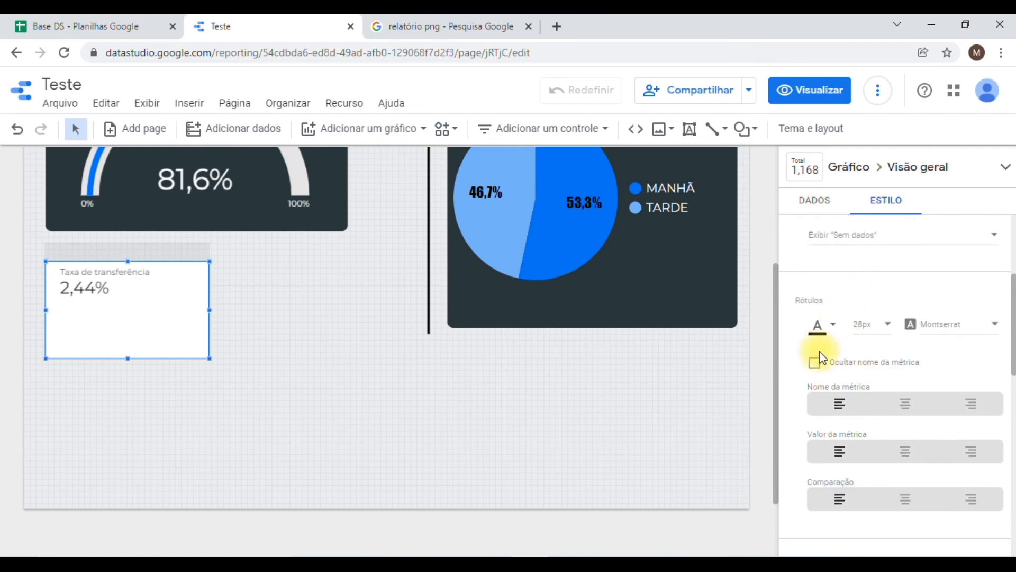
{"action": "left_click", "coordinate": [905, 453]}
{"action": "scroll", "coordinate": [906, 447], "scroll_direction": "down", "scroll_amount": 2}
{"action": "left_click", "coordinate": [904, 402]}
{"action": "left_click", "coordinate": [904, 403]}
{"action": "scroll", "coordinate": [873, 434], "scroll_direction": "up", "scroll_amount": 2}
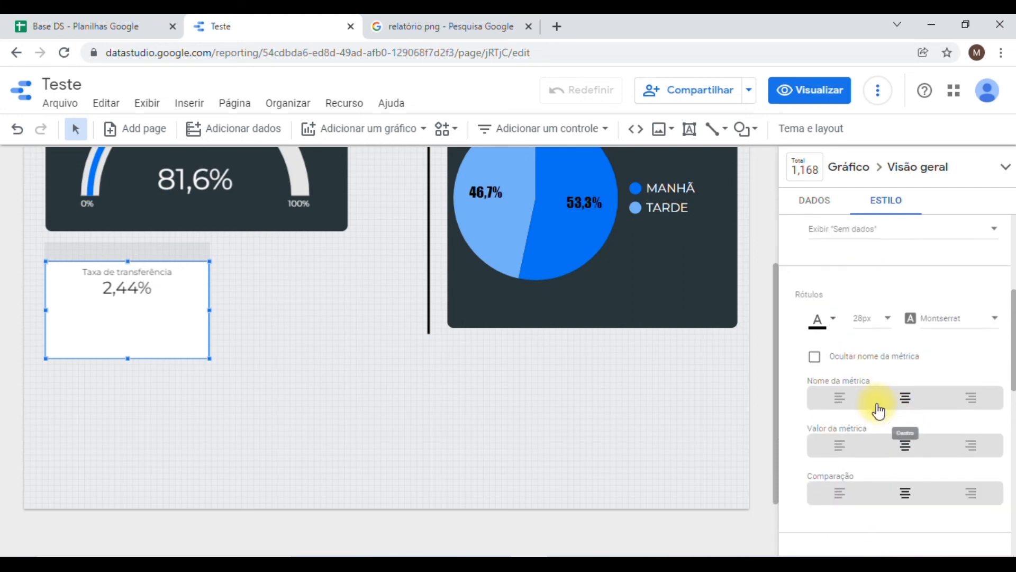
- Set the scorecard's label color to white and make its background transparent
{"action": "left_click", "coordinate": [834, 335]}
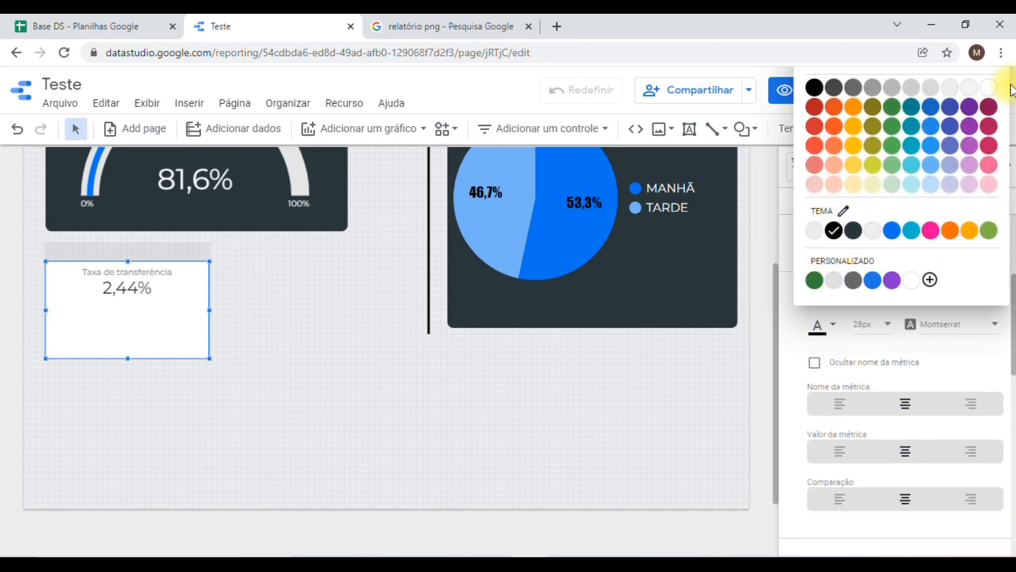
{"action": "left_click", "coordinate": [989, 88]}
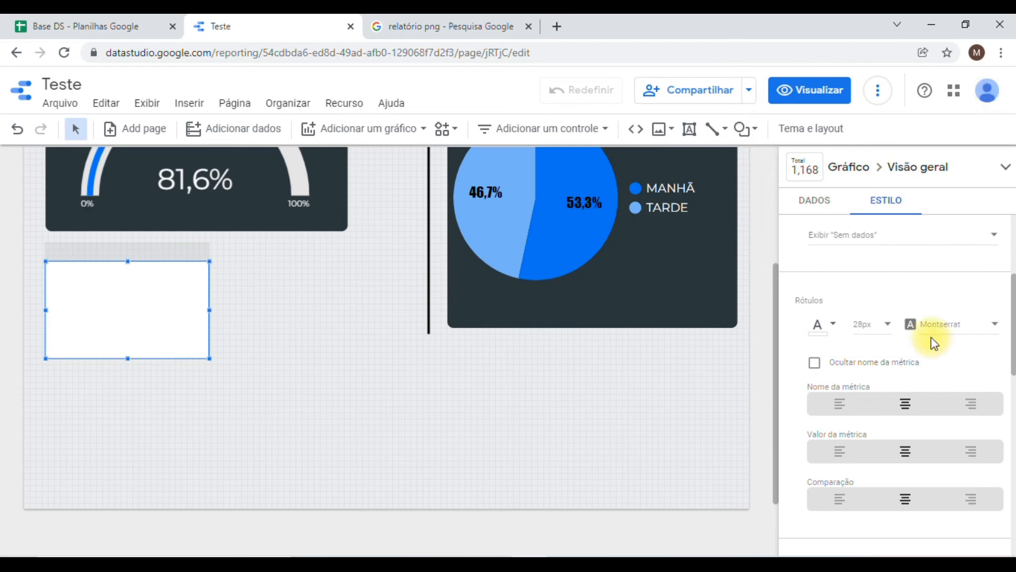
{"action": "scroll", "coordinate": [870, 308], "scroll_direction": "up", "scroll_amount": 3}
{"action": "scroll", "coordinate": [871, 308], "scroll_direction": "down", "scroll_amount": 3}
{"action": "scroll", "coordinate": [869, 305], "scroll_direction": "down", "scroll_amount": 5}
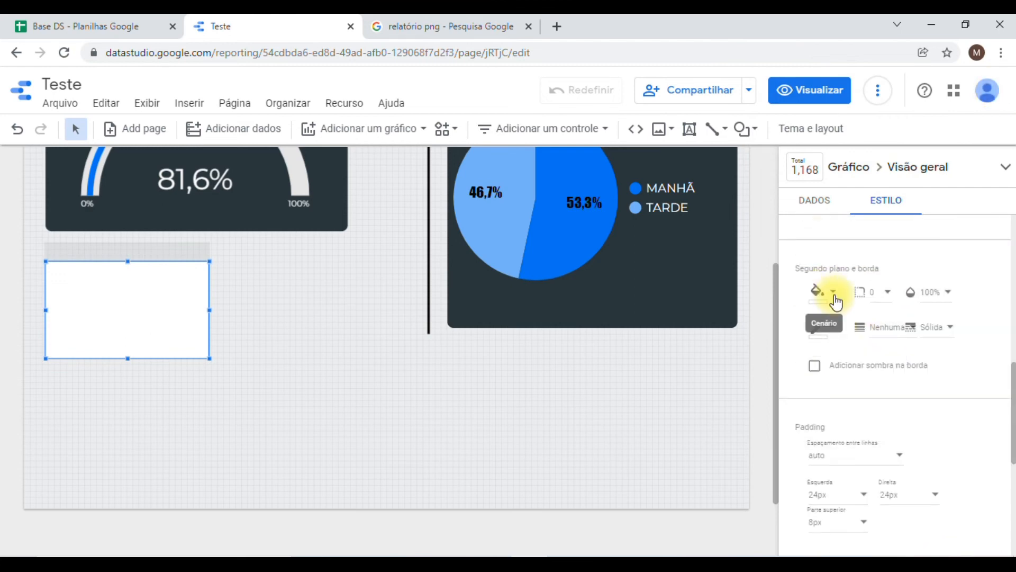
{"action": "left_click", "coordinate": [834, 294]}
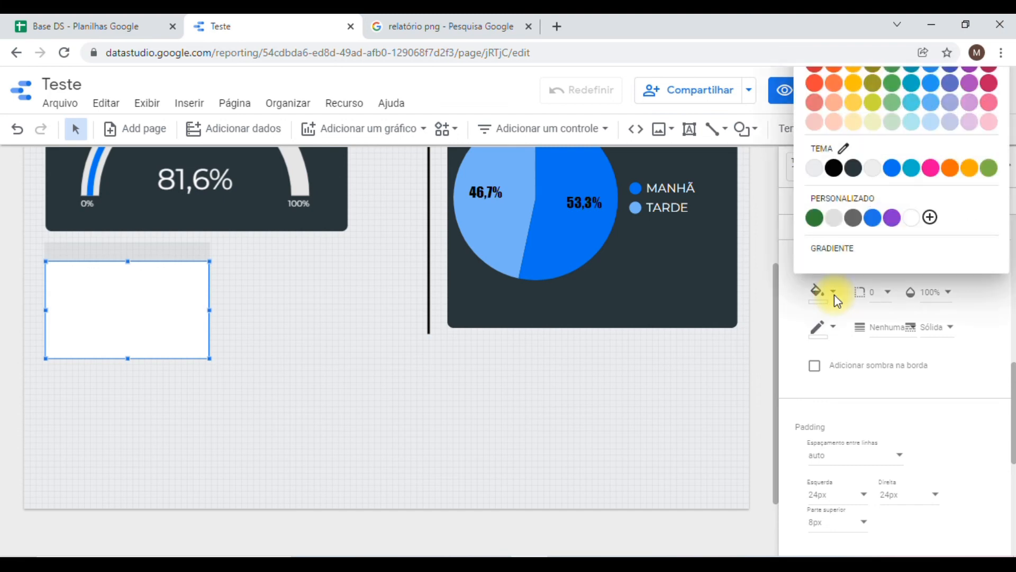
{"action": "left_click", "coordinate": [911, 218]}
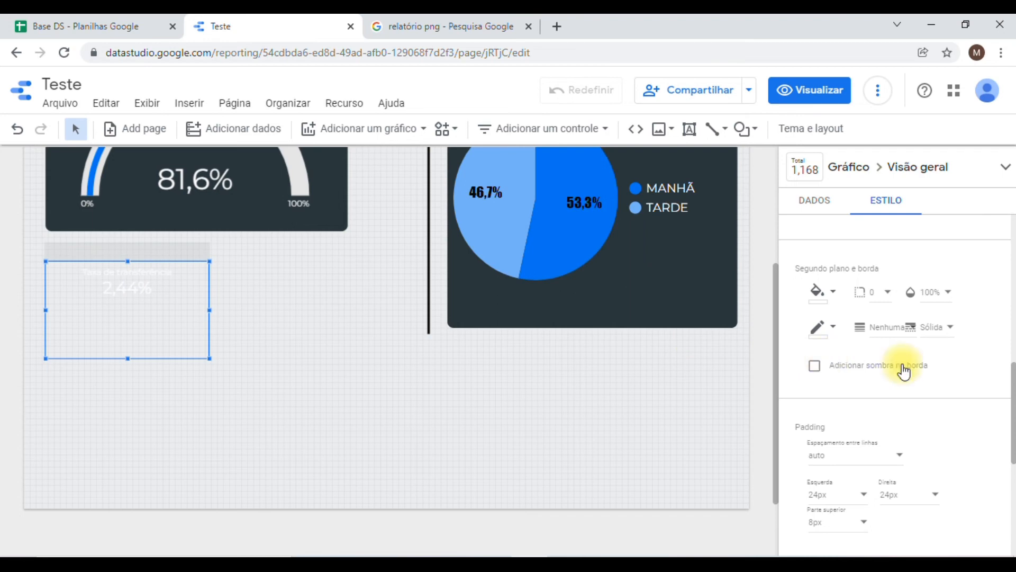
- Shrink the Taxa de transferência scorecard closely around its text and move it slightly lower beneath the NPS card
{"action": "left_click_drag", "start_coordinate": [131, 359], "coordinate": [129, 303]}
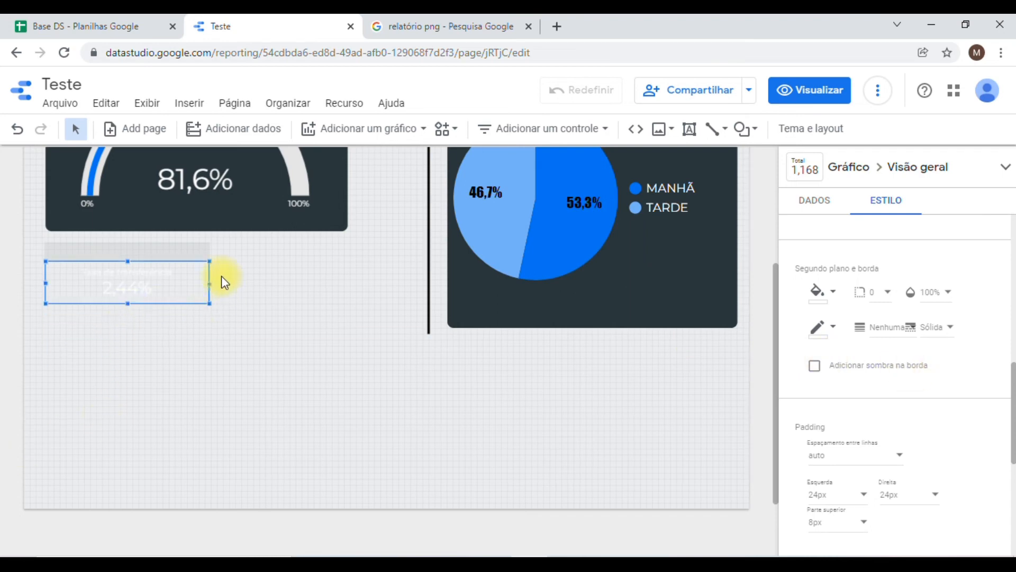
{"action": "left_click_drag", "start_coordinate": [210, 282], "coordinate": [181, 283]}
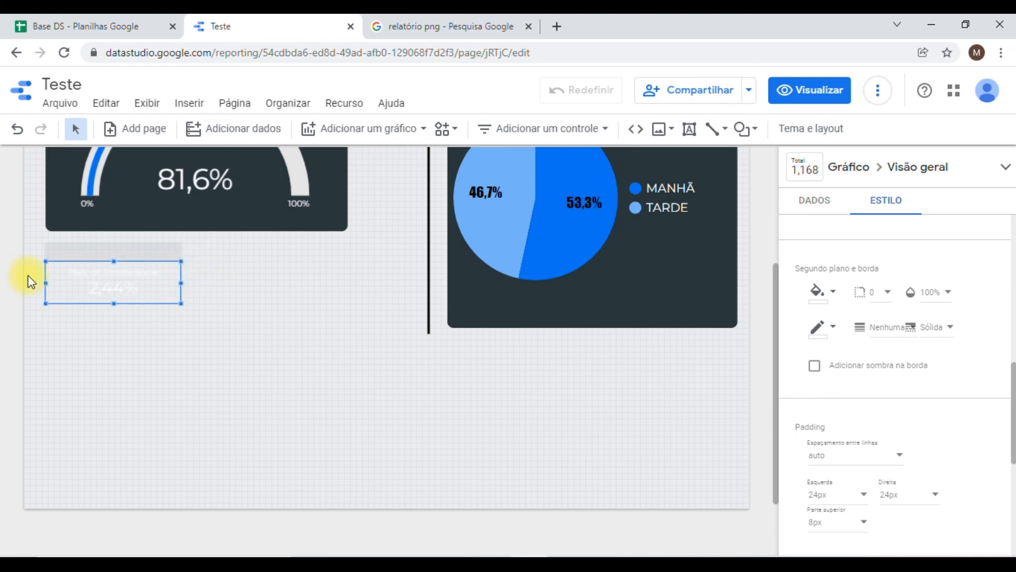
{"action": "left_click_drag", "start_coordinate": [46, 284], "coordinate": [59, 283]}
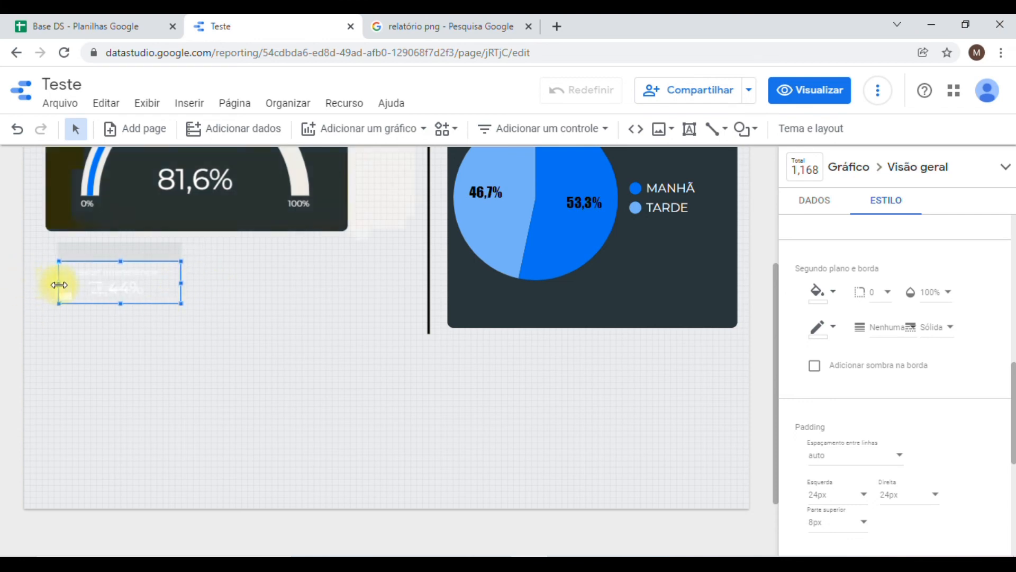
{"action": "left_click_drag", "start_coordinate": [118, 290], "coordinate": [117, 319]}
- Hide the metric name on the Taxa de transferência scorecard
{"action": "scroll", "coordinate": [932, 364], "scroll_direction": "down", "scroll_amount": 5}
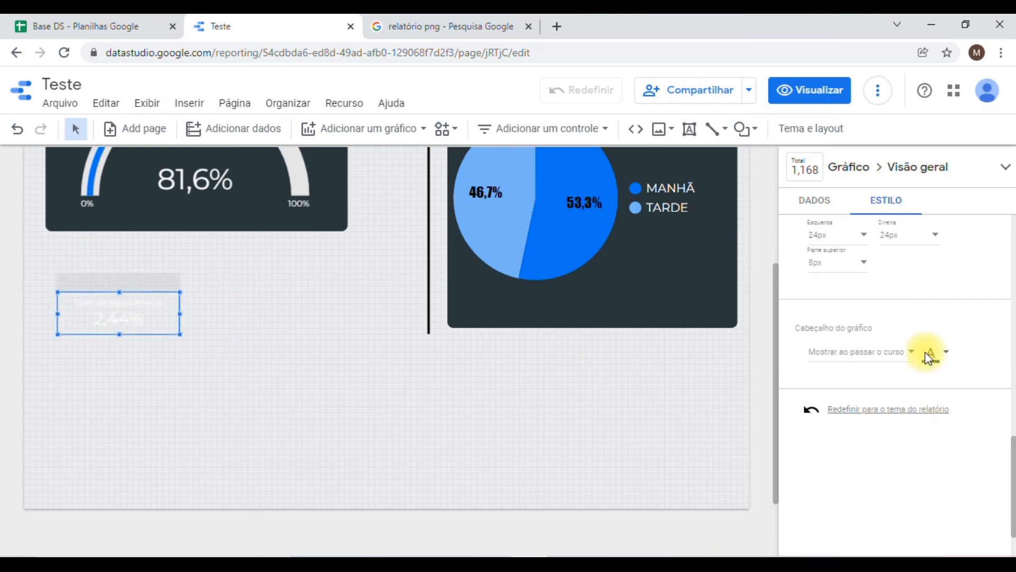
{"action": "scroll", "coordinate": [844, 356], "scroll_direction": "down", "scroll_amount": 1}
{"action": "scroll", "coordinate": [843, 351], "scroll_direction": "up", "scroll_amount": 5}
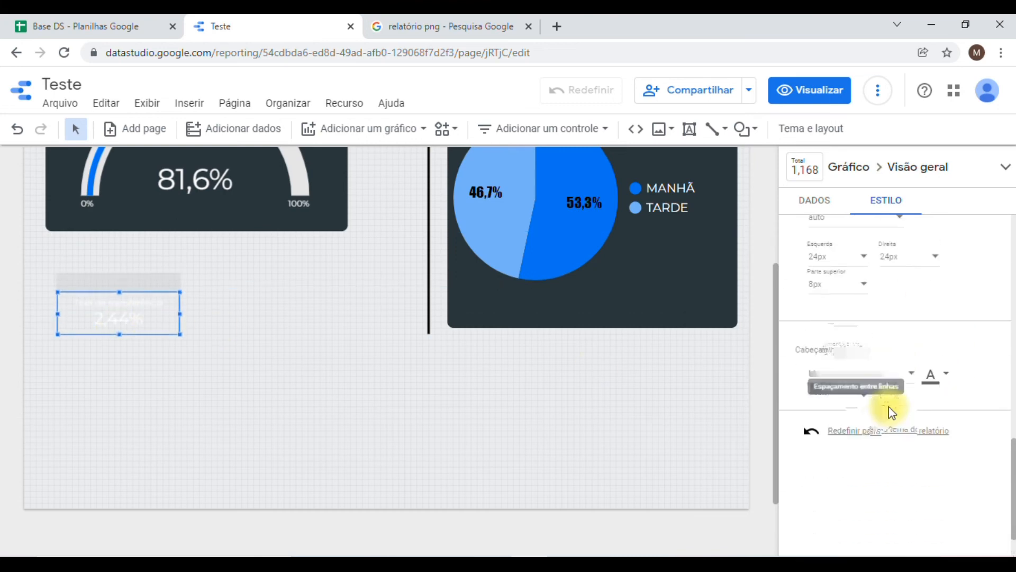
{"action": "scroll", "coordinate": [833, 379], "scroll_direction": "up", "scroll_amount": 5}
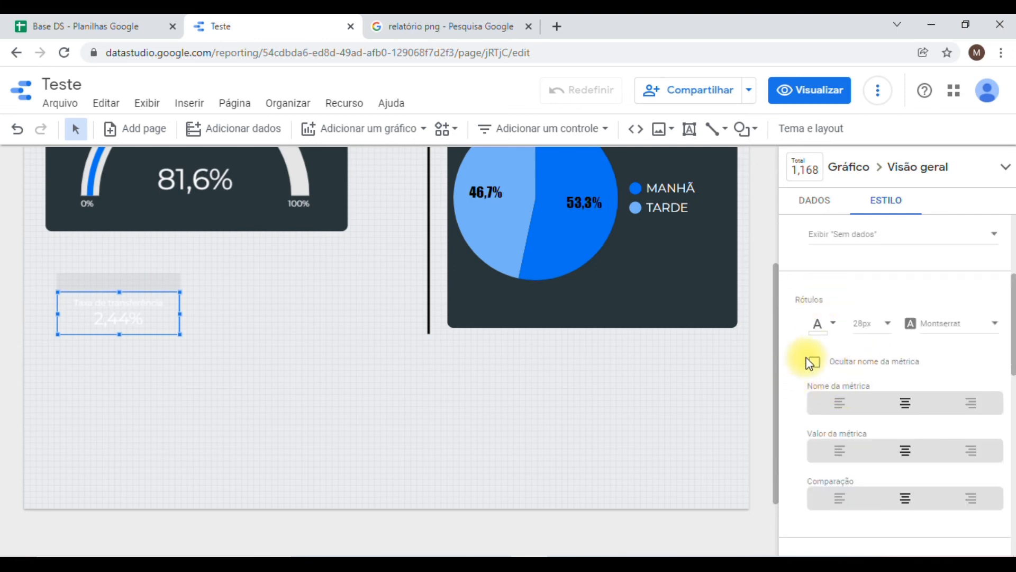
{"action": "left_click", "coordinate": [814, 363]}
{"action": "left_click", "coordinate": [814, 362]}
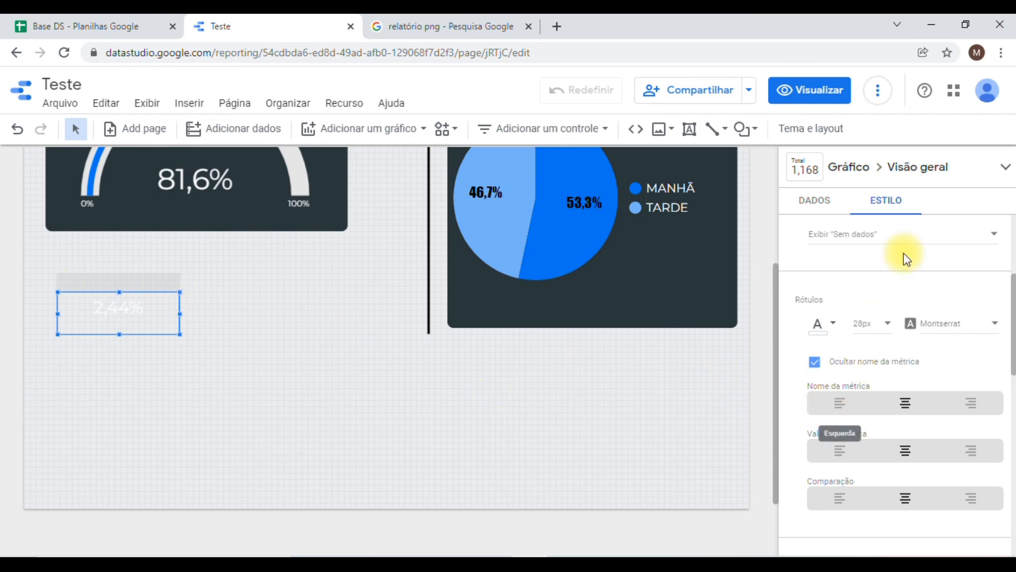
{"action": "scroll", "coordinate": [864, 339], "scroll_direction": "up", "scroll_amount": 4}
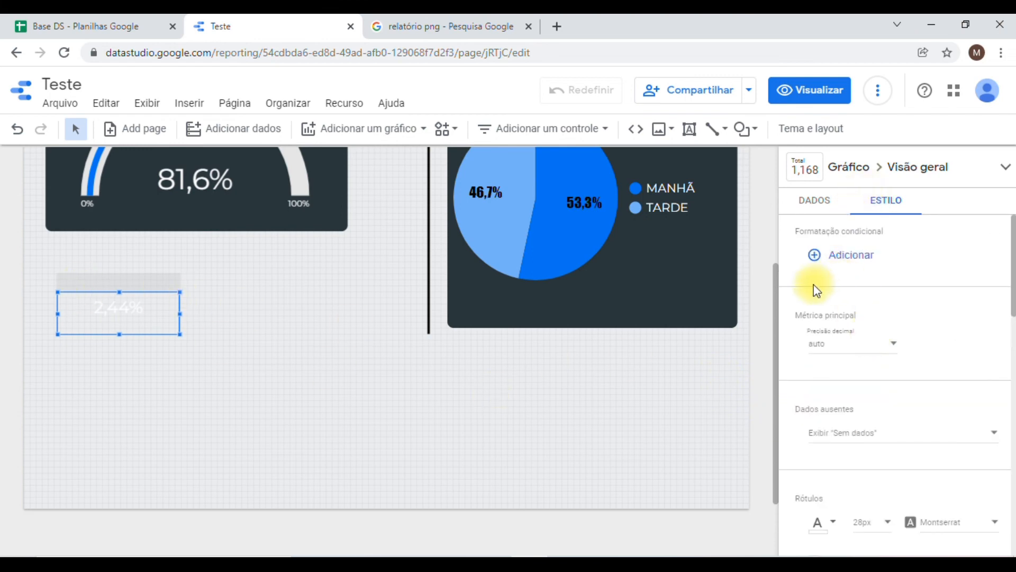
- Draw a rectangle card covering the 2,44% scorecard beneath the NPS card and send it backward one level
{"action": "left_click", "coordinate": [281, 361]}
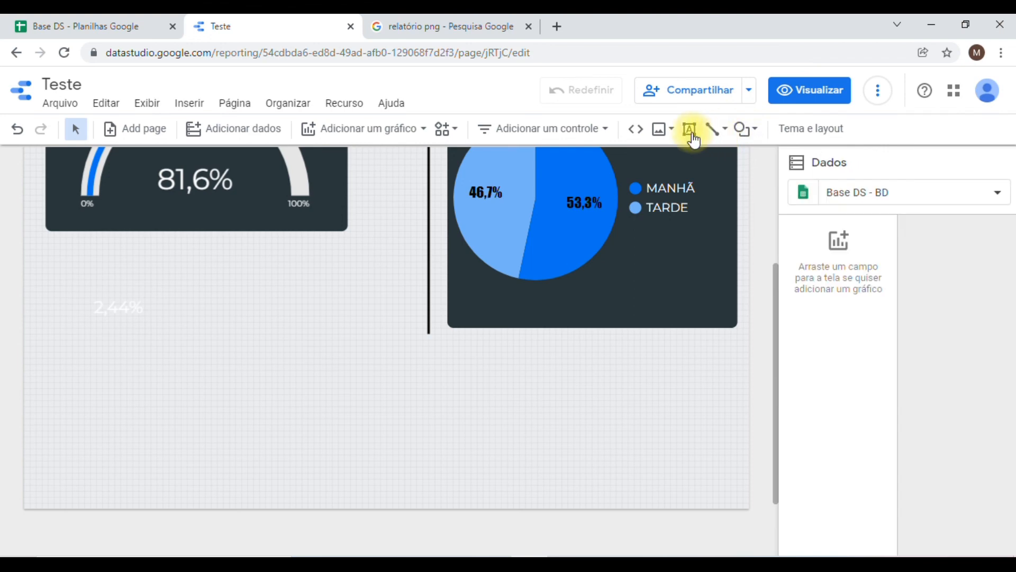
{"action": "left_click", "coordinate": [746, 130]}
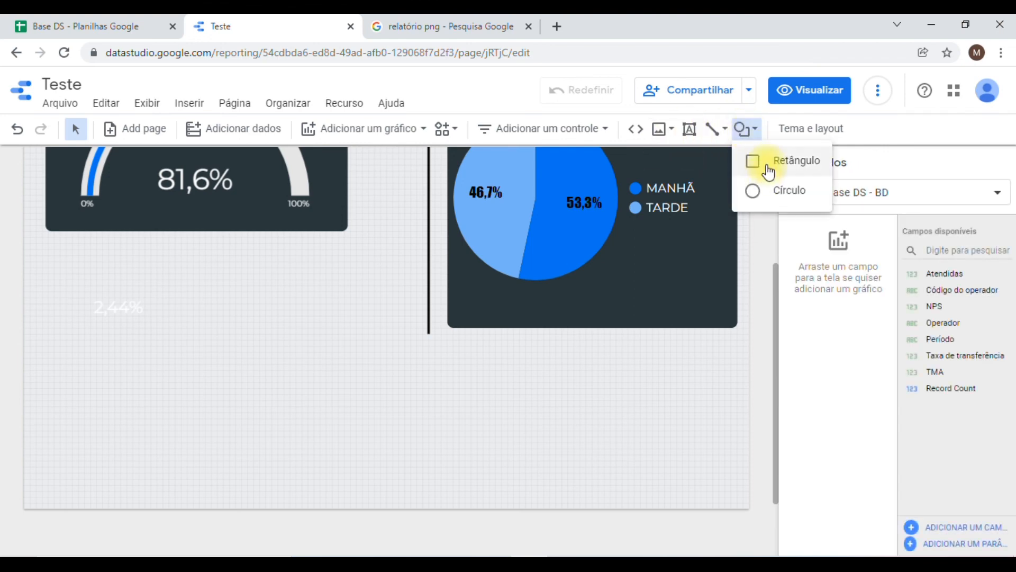
{"action": "left_click", "coordinate": [751, 159]}
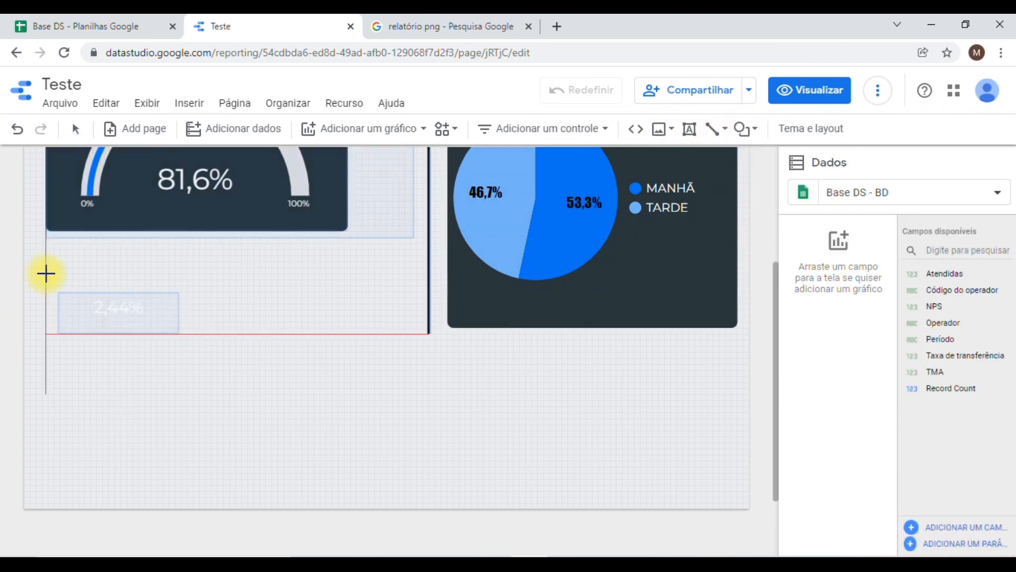
{"action": "left_click_drag", "start_coordinate": [41, 273], "coordinate": [194, 360]}
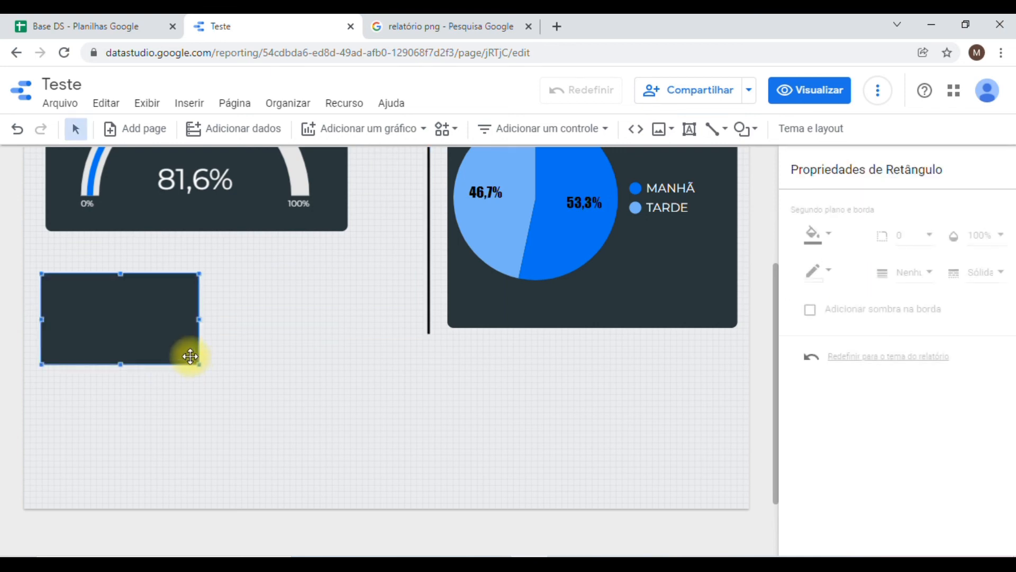
{"action": "right_click", "coordinate": [149, 352]}
{"action": "mouse_move", "coordinate": [226, 310]}
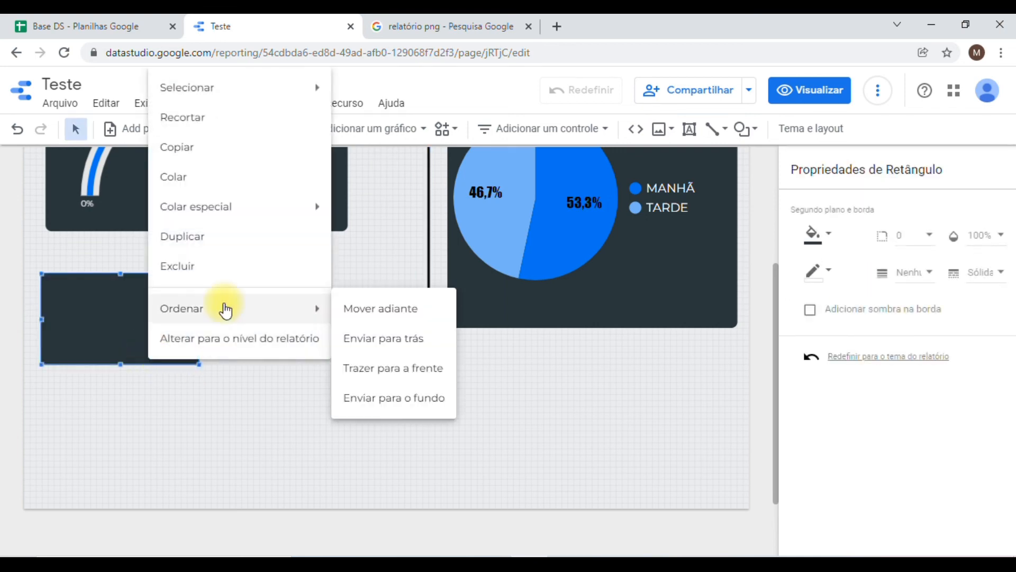
{"action": "left_click", "coordinate": [380, 339]}
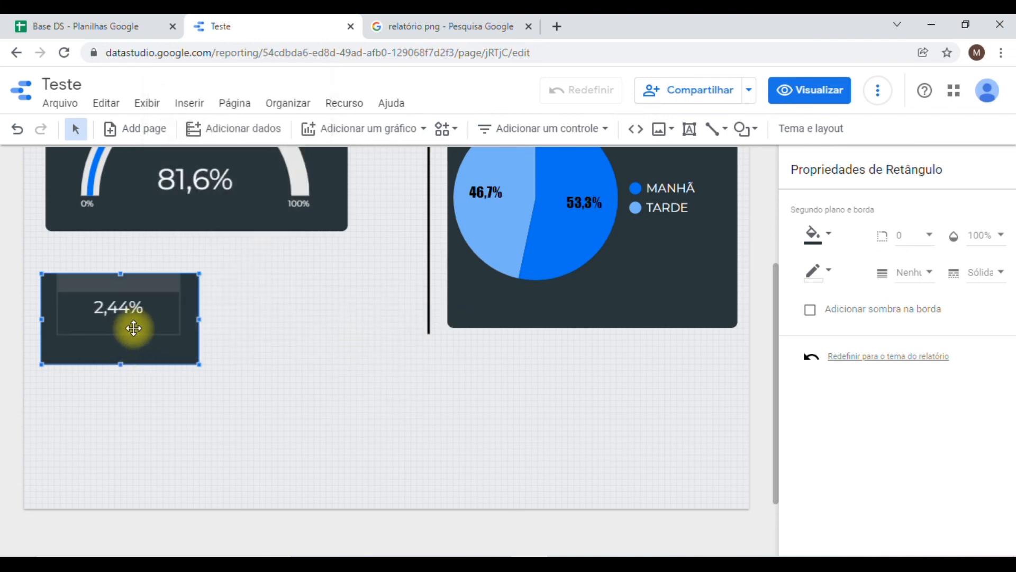
- Nudge the rectangle up so its bottom edge sits closer to the scorecard value and set its border radius to 10
{"action": "key", "text": "Up"}
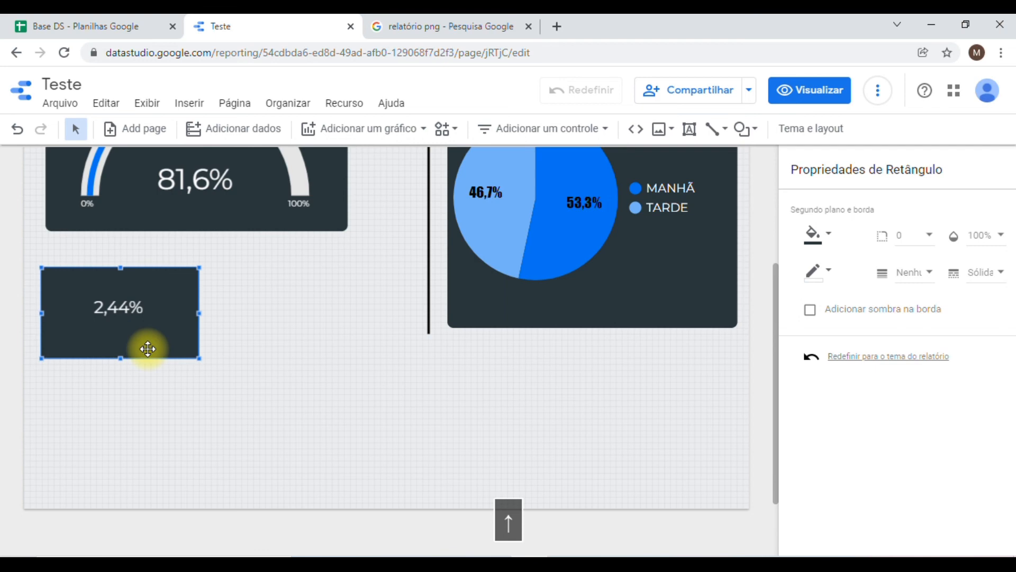
{"action": "key", "text": "Up"}
{"action": "key", "text": "Up"}
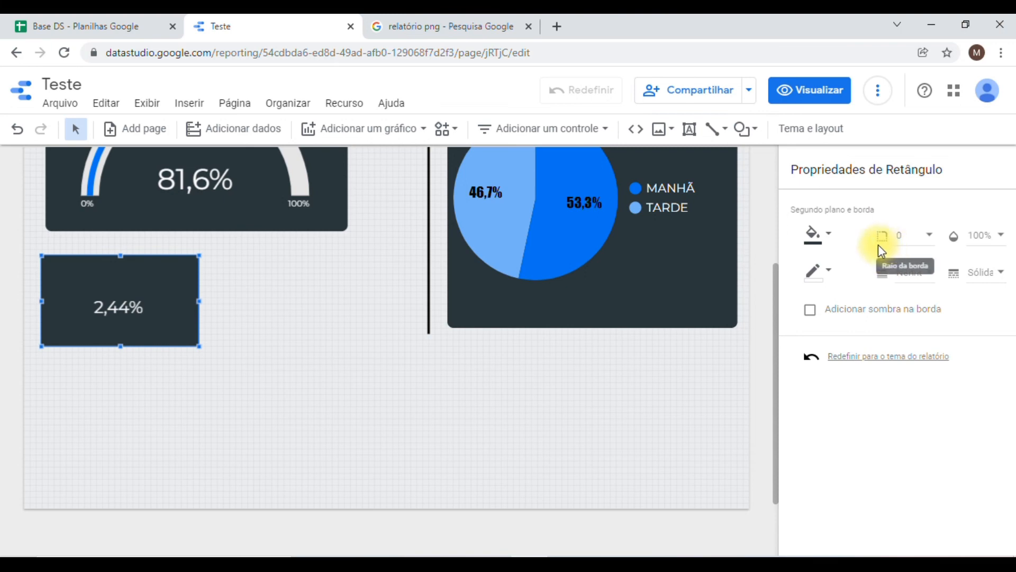
{"action": "left_click", "coordinate": [906, 243]}
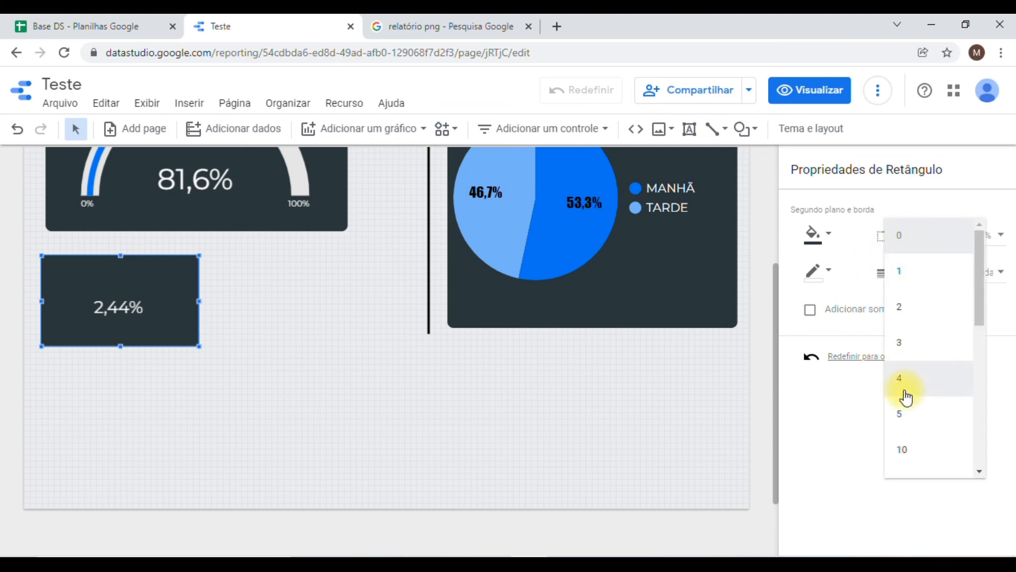
{"action": "left_click", "coordinate": [899, 458]}
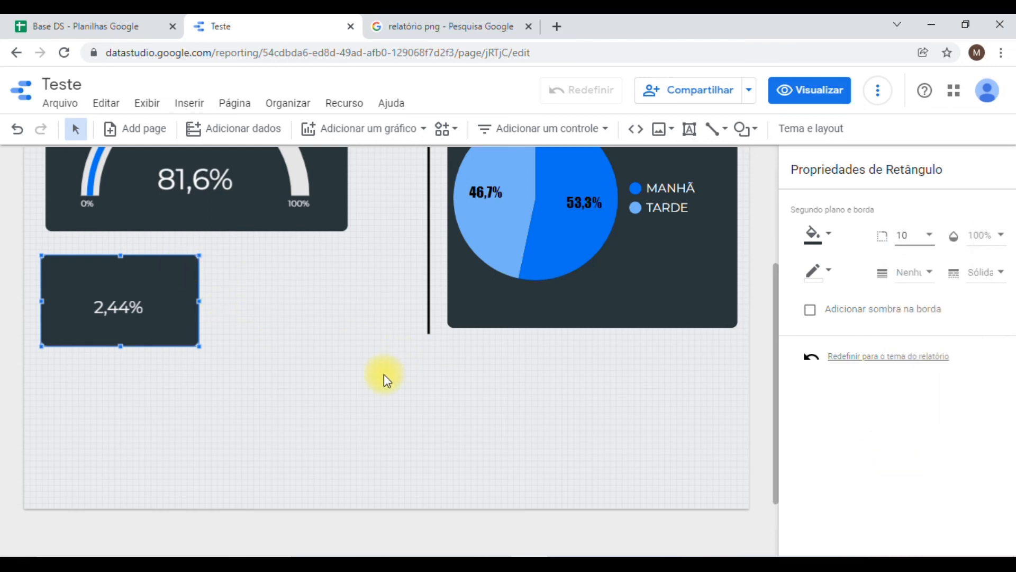
{"action": "left_click", "coordinate": [329, 350]}
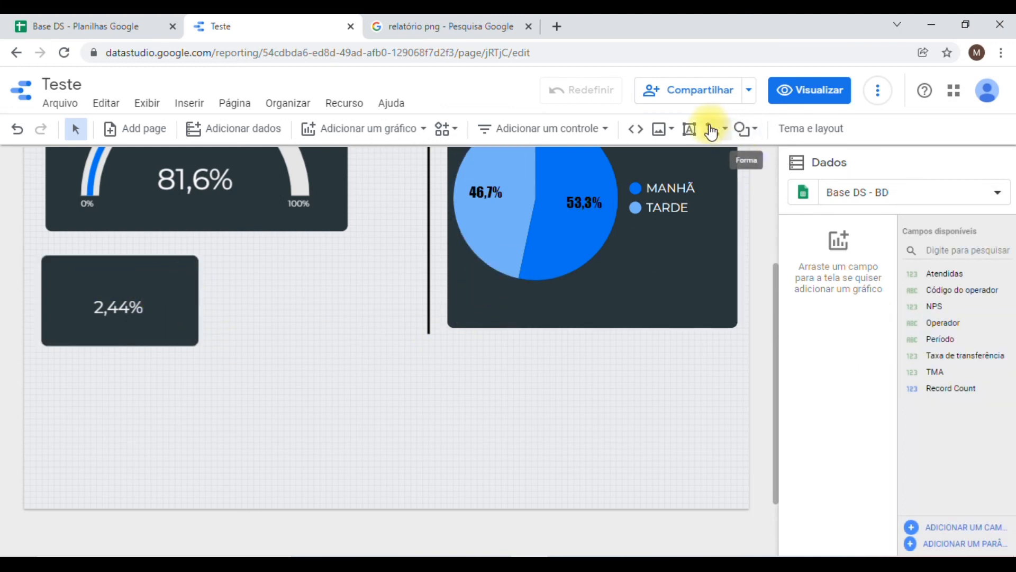
- Add a text box across the upper part of the small card, above the 2,44% value, reading TAXA TRANSF
{"action": "left_click", "coordinate": [689, 128]}
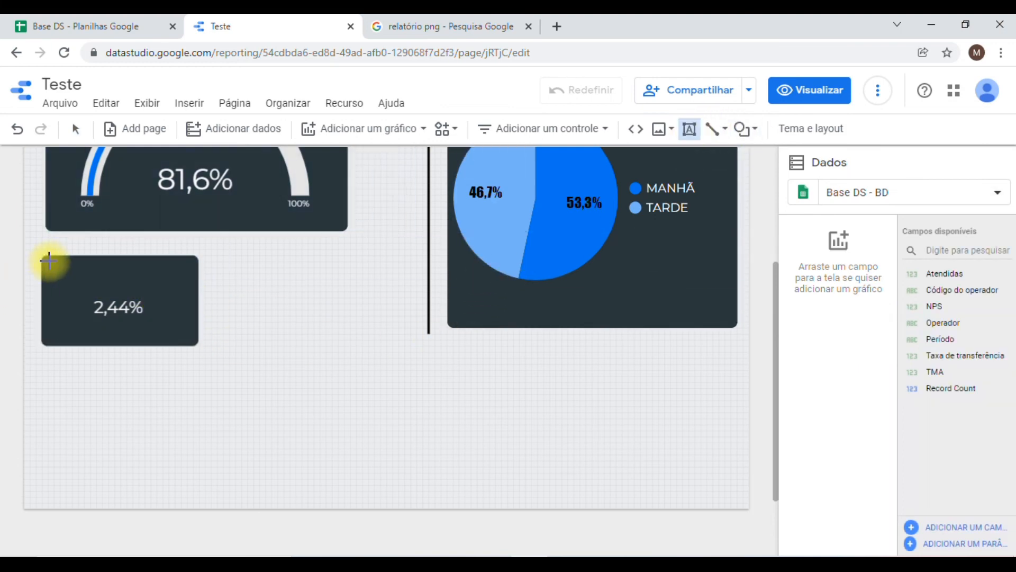
{"action": "left_click_drag", "start_coordinate": [56, 262], "coordinate": [182, 283]}
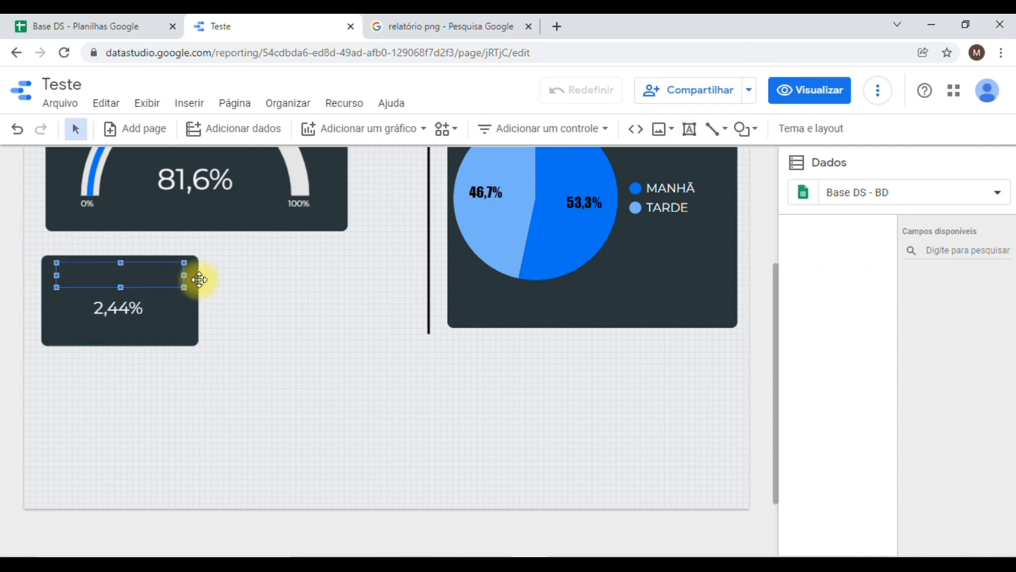
{"action": "key", "text": "BackSpace"}
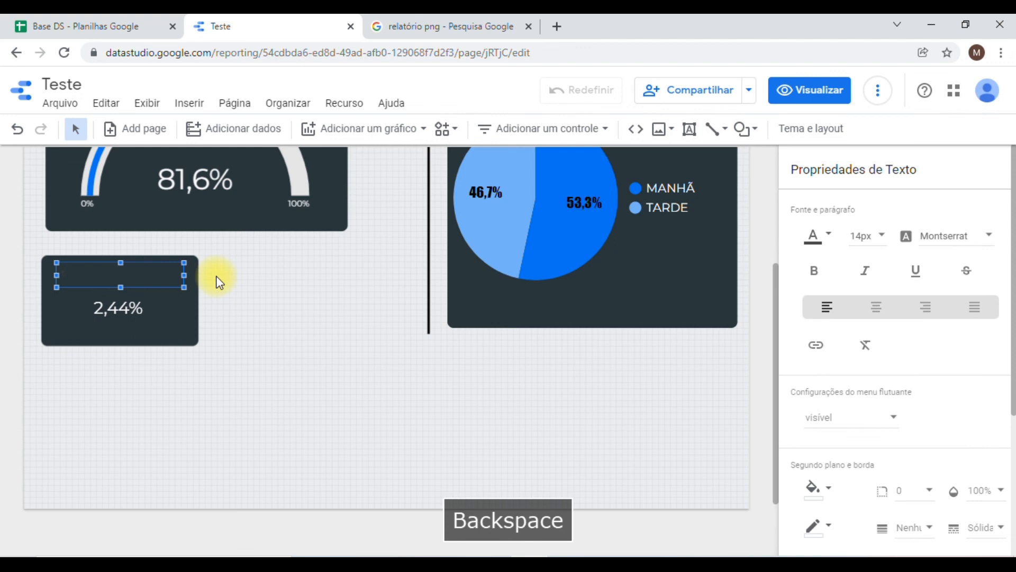
{"action": "type", "text": "Tx Conversf"}
{"action": "key", "text": "Caps_Lock"}
{"action": "key", "text": "BackSpace"}
{"action": "key", "text": "BackSpace"}
{"action": "key", "text": "BackSpace"}
{"action": "key", "text": "BackSpace"}
{"action": "type", "text": "Taxa Tra"}
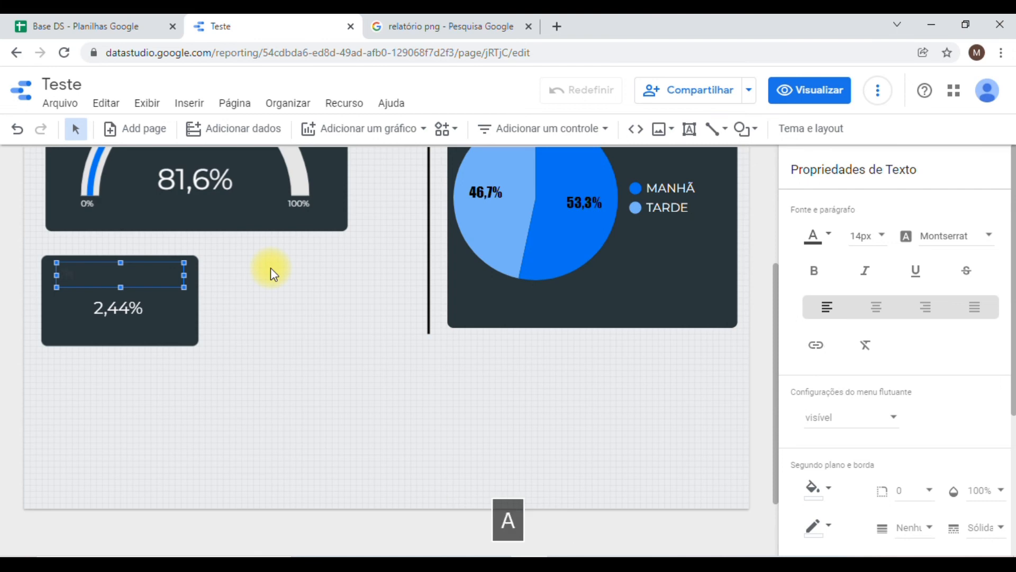
{"action": "type", "text": "nsf"}
{"action": "key", "text": "Caps_Lock"}
- Center the TAXA TRANSF title and set its text color to white
{"action": "left_click", "coordinate": [877, 316]}
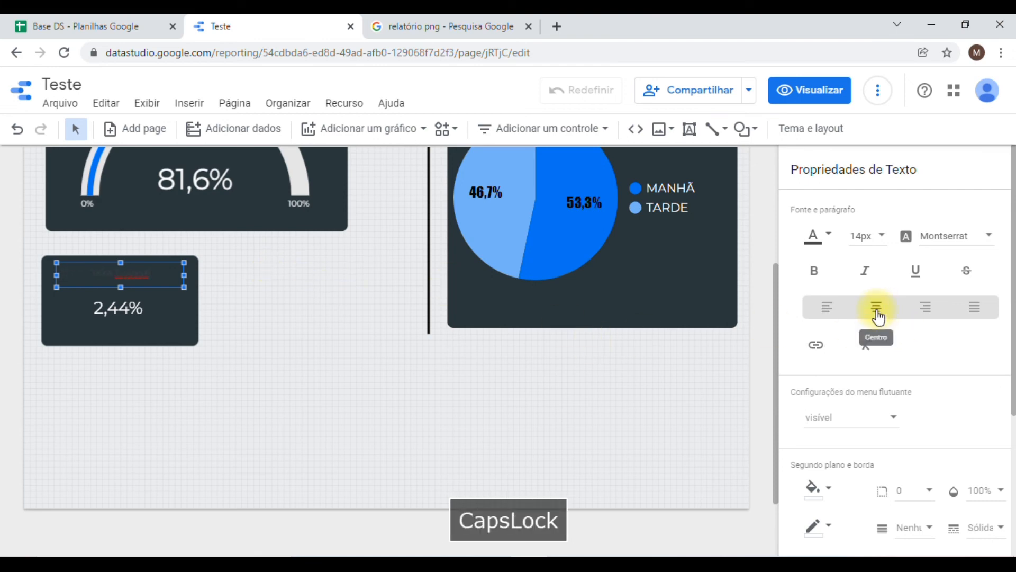
{"action": "left_click", "coordinate": [825, 234]}
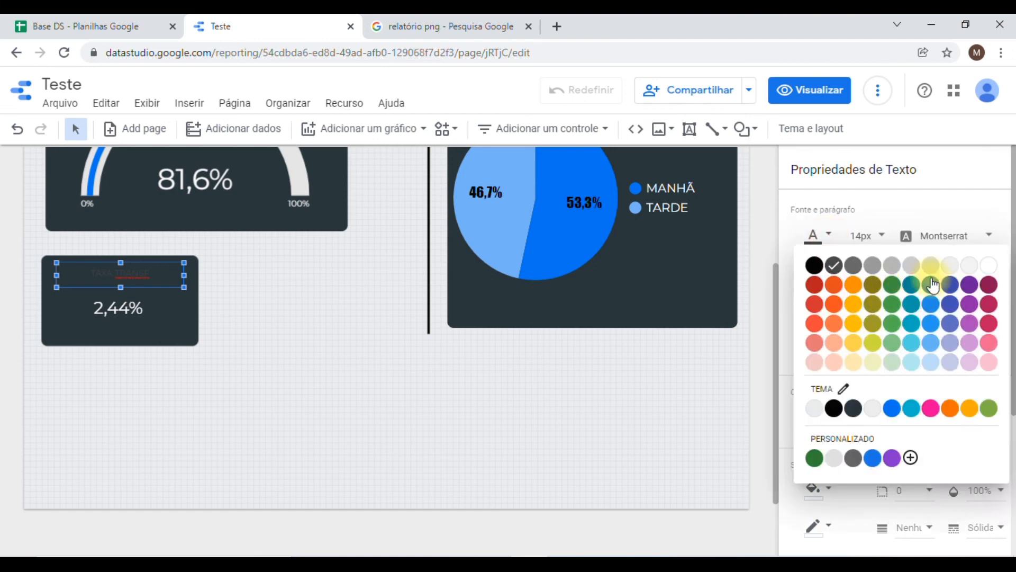
{"action": "left_click", "coordinate": [989, 268]}
{"action": "left_click", "coordinate": [124, 269]}
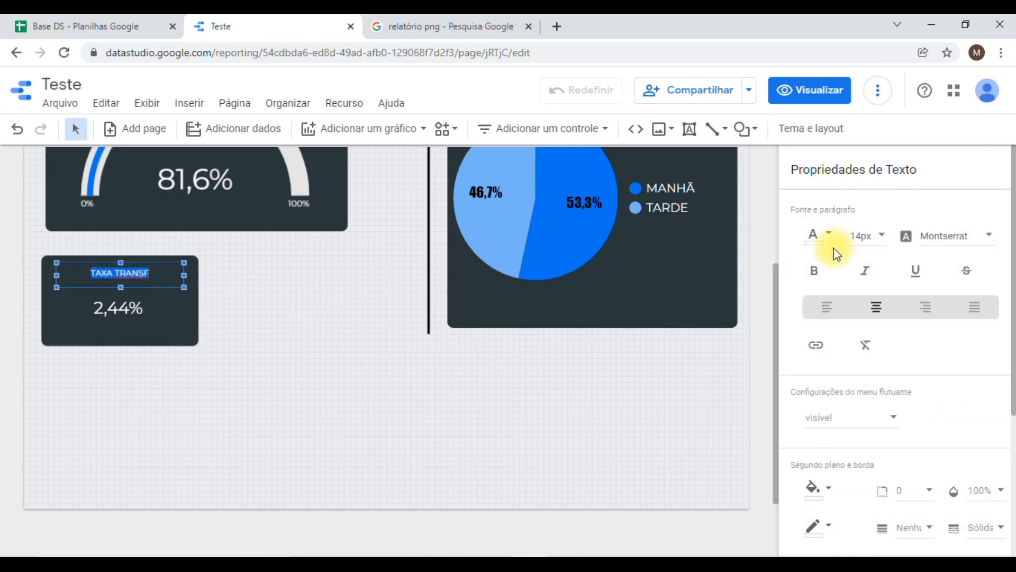
{"action": "left_click", "coordinate": [813, 234]}
{"action": "left_click", "coordinate": [994, 270]}
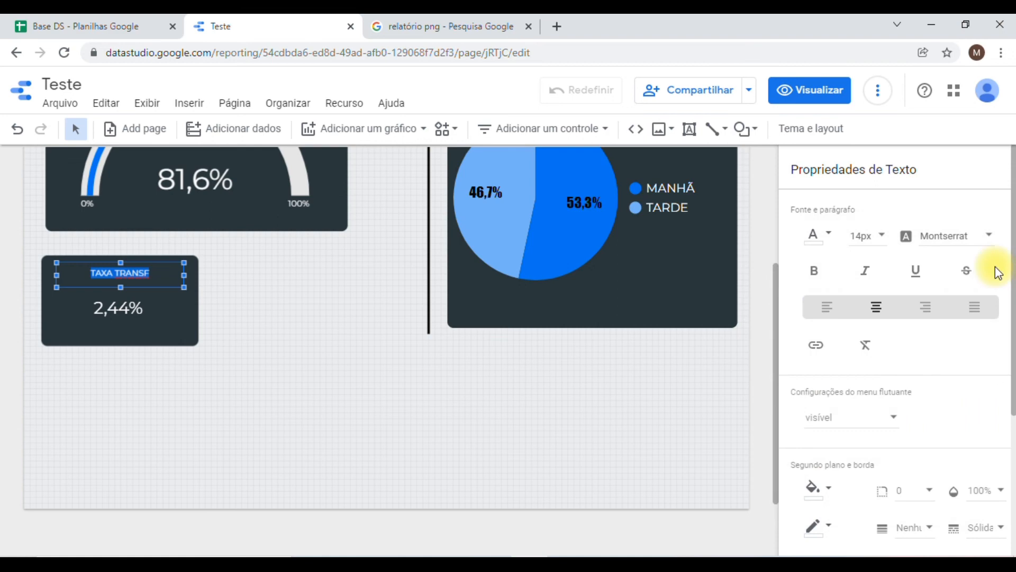
- Change the TAXA TRANSF title's font to Impact and its size to 24px
{"action": "left_click", "coordinate": [948, 234]}
{"action": "scroll", "coordinate": [939, 275], "scroll_direction": "up", "scroll_amount": 3}
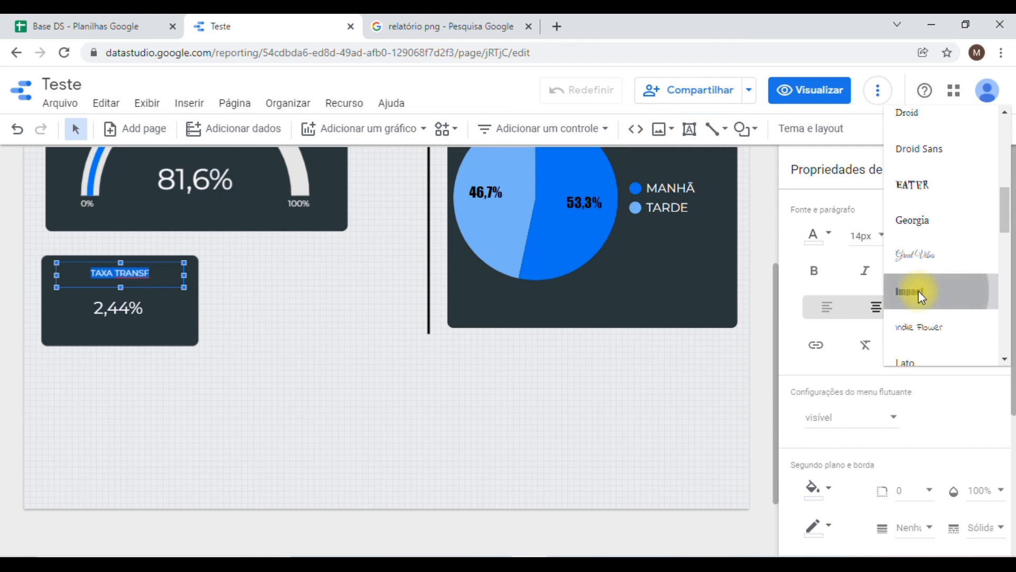
{"action": "left_click", "coordinate": [921, 291]}
{"action": "left_click", "coordinate": [869, 234]}
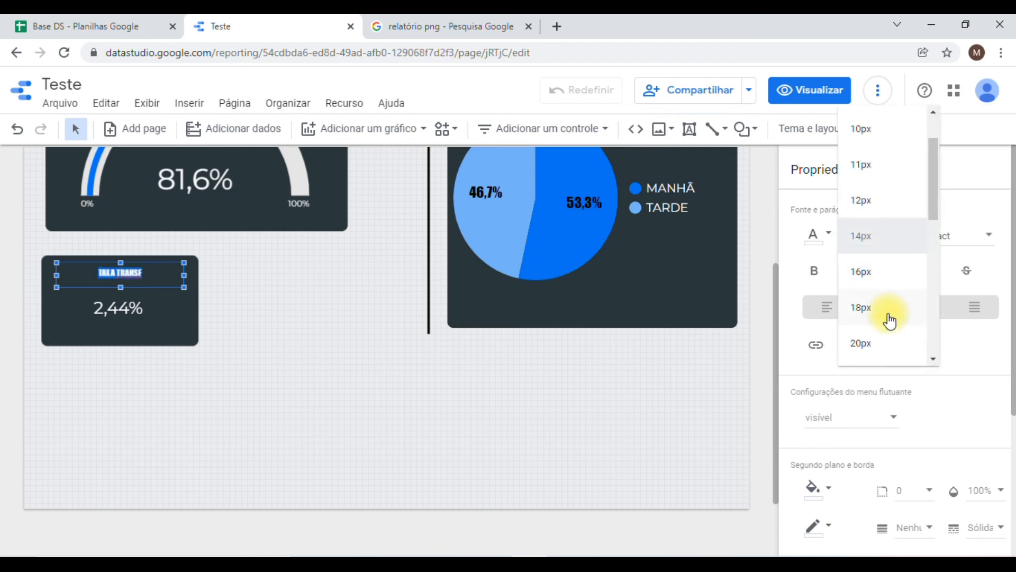
{"action": "scroll", "coordinate": [882, 296], "scroll_direction": "down", "scroll_amount": 2}
{"action": "left_click", "coordinate": [876, 255]}
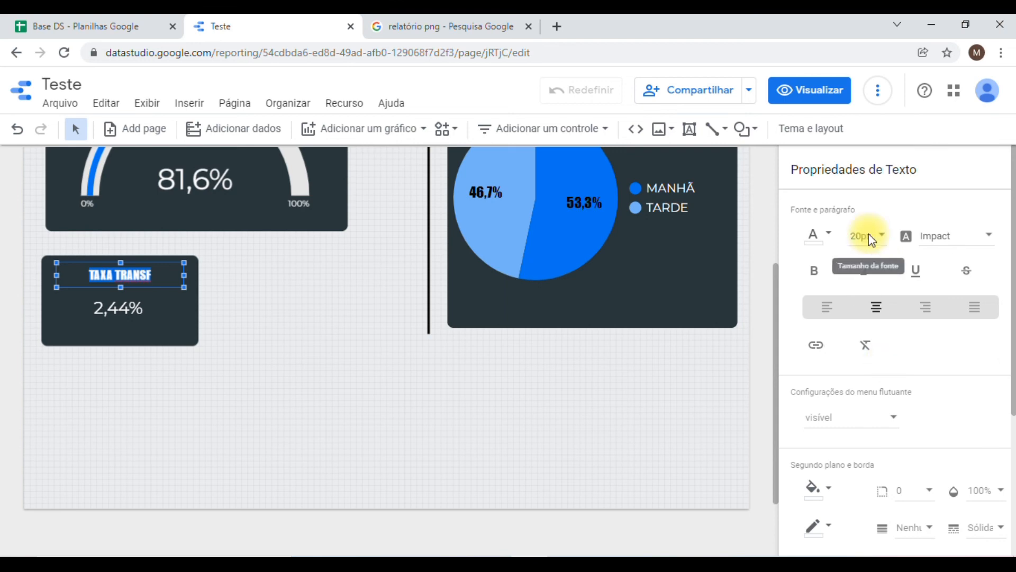
{"action": "left_click", "coordinate": [868, 234]}
{"action": "scroll", "coordinate": [878, 276], "scroll_direction": "down", "scroll_amount": 2}
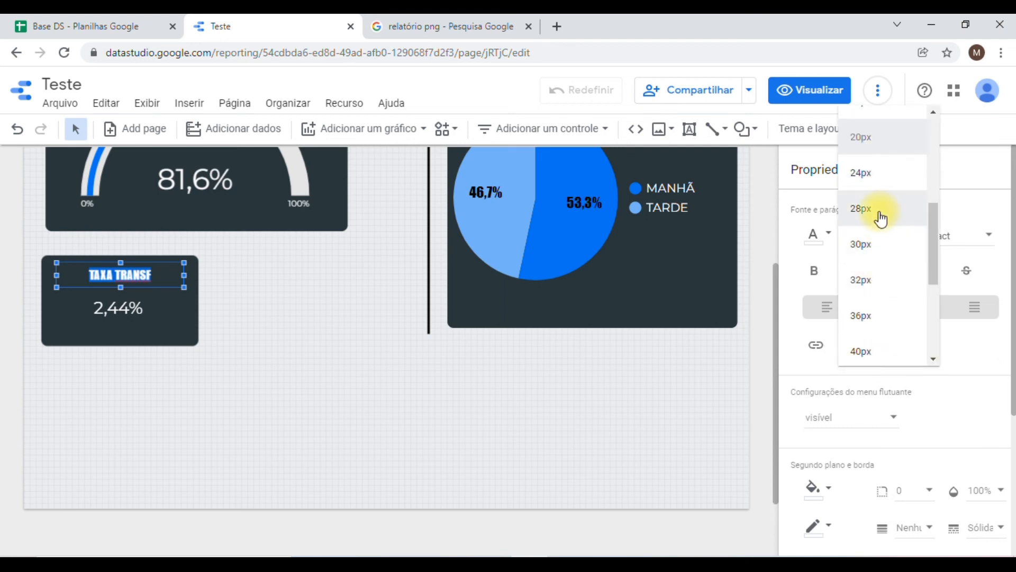
{"action": "left_click", "coordinate": [870, 178]}
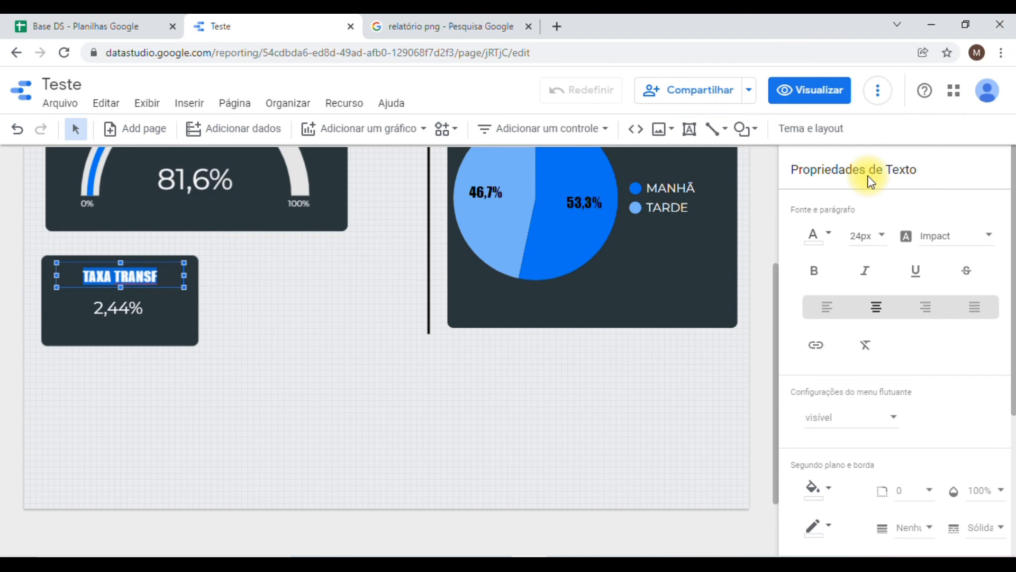
- Fill the TAXA TRANSF title's background with the theme blue and set its border radius to 15
{"action": "scroll", "coordinate": [910, 291], "scroll_direction": "down", "scroll_amount": 4}
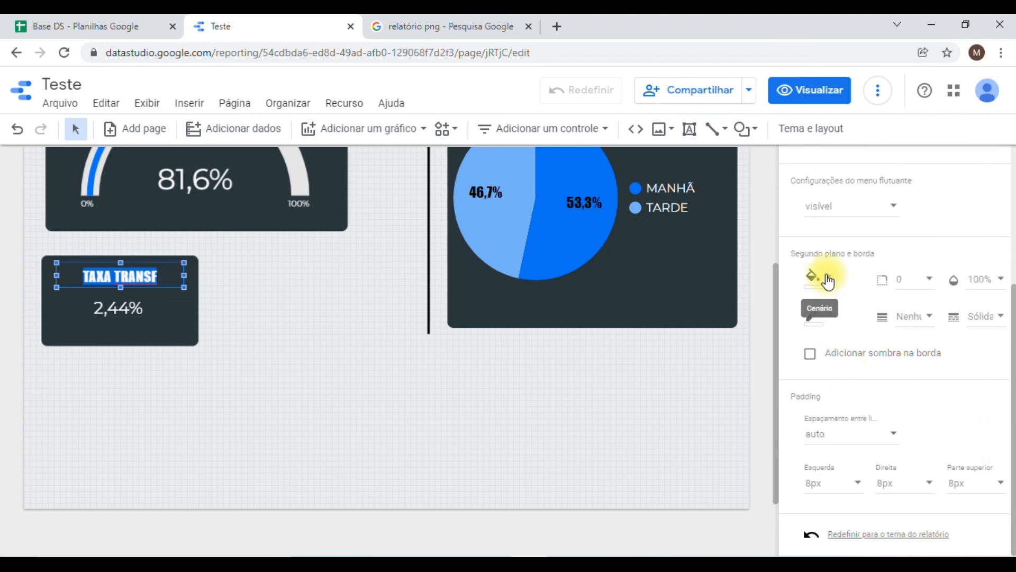
{"action": "left_click", "coordinate": [827, 281]}
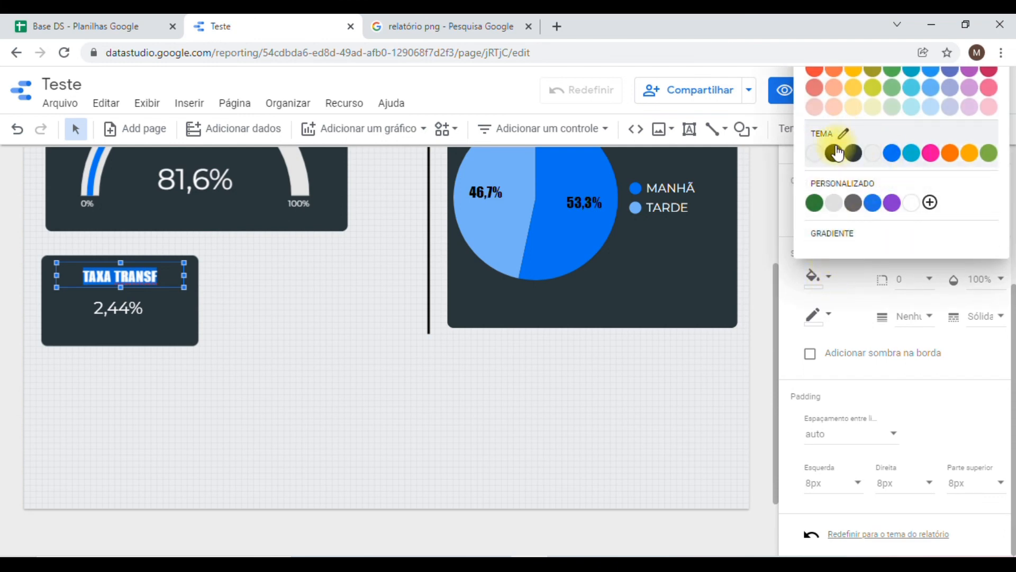
{"action": "left_click", "coordinate": [893, 154]}
{"action": "left_click", "coordinate": [919, 282]}
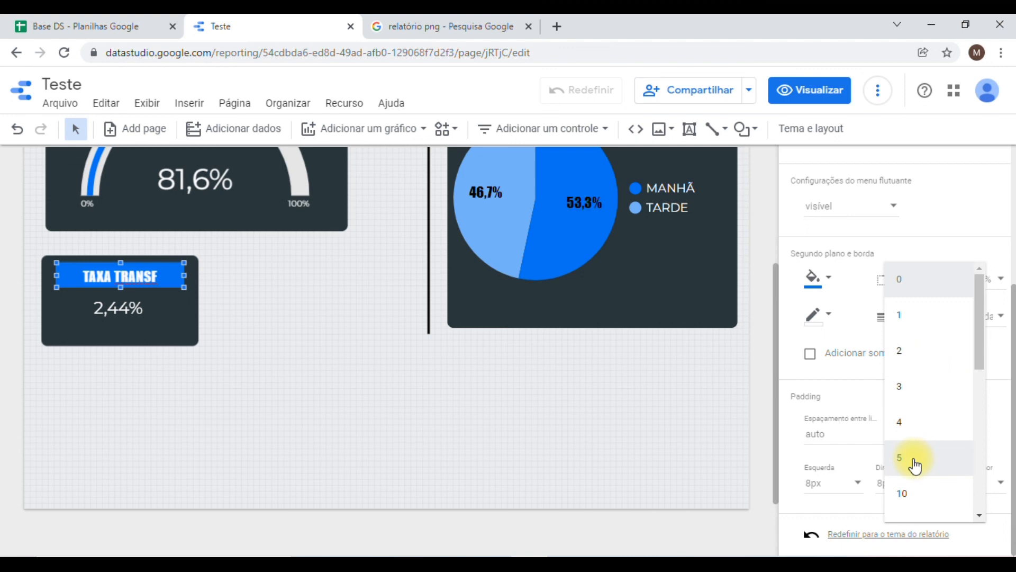
{"action": "scroll", "coordinate": [915, 465], "scroll_direction": "down", "scroll_amount": 3}
{"action": "left_click", "coordinate": [908, 434]}
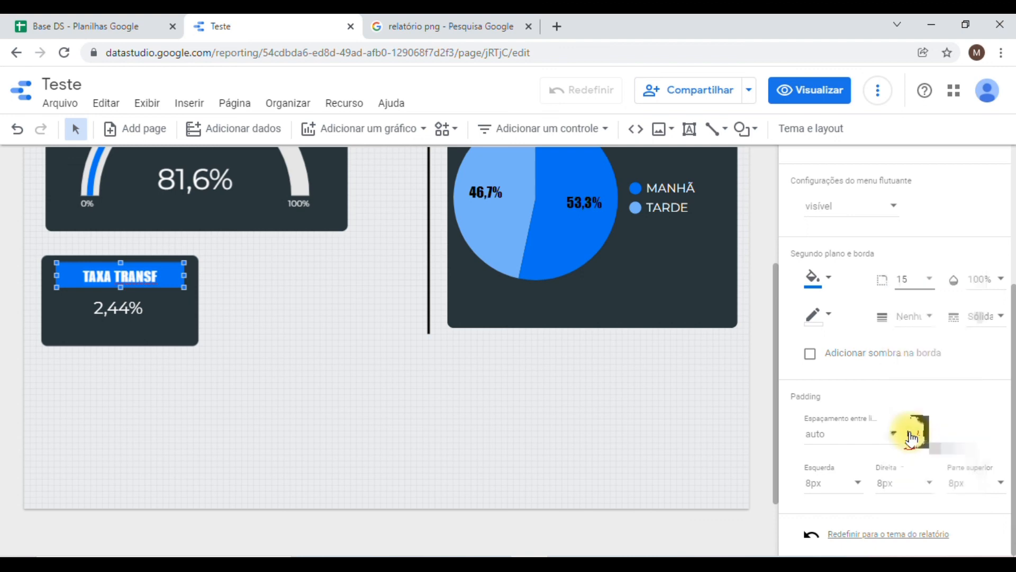
{"action": "left_click", "coordinate": [267, 363]}
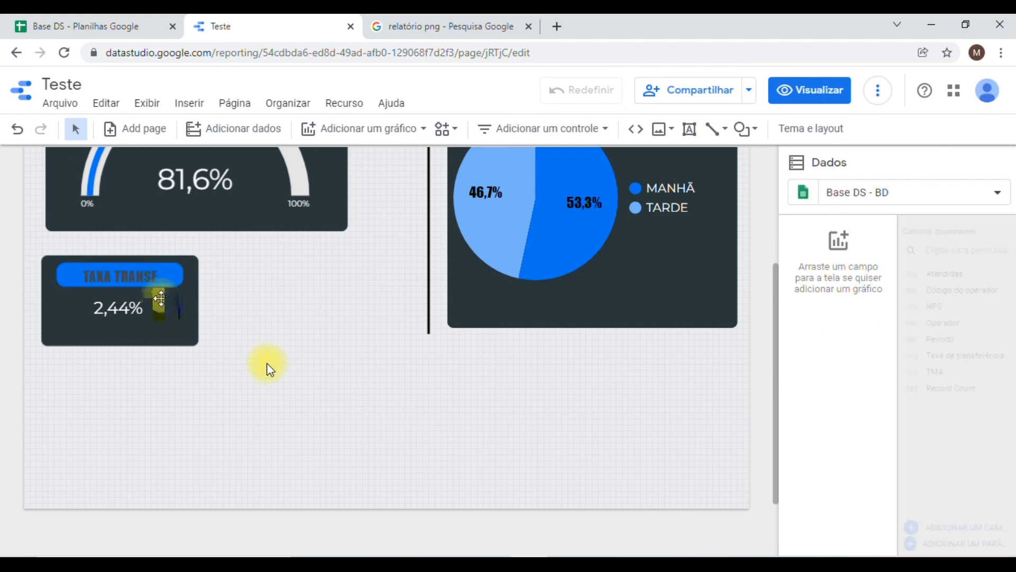
- Set the text color of the TAXA TRANSF title to white
{"action": "left_click", "coordinate": [146, 279]}
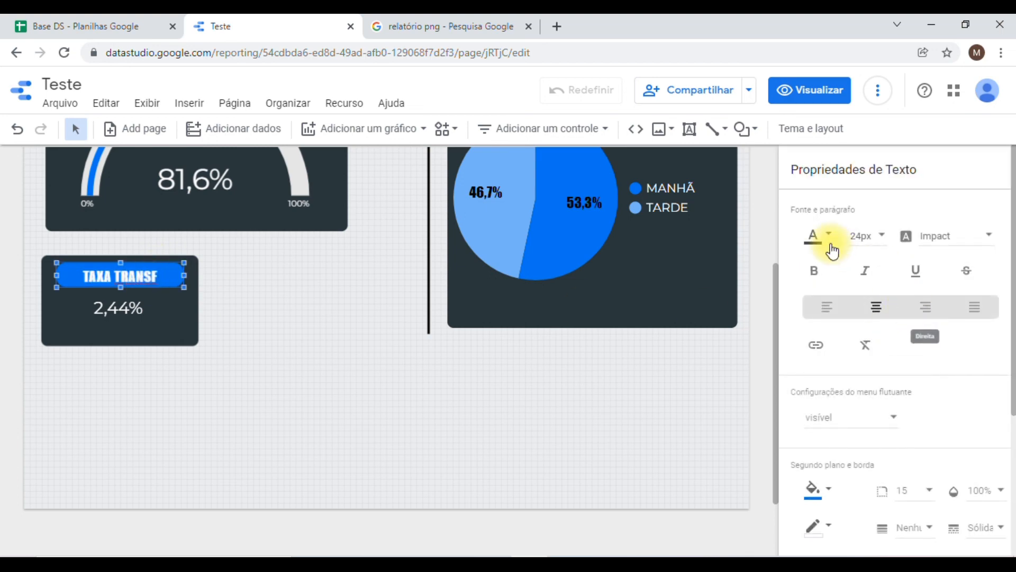
{"action": "left_click", "coordinate": [814, 240]}
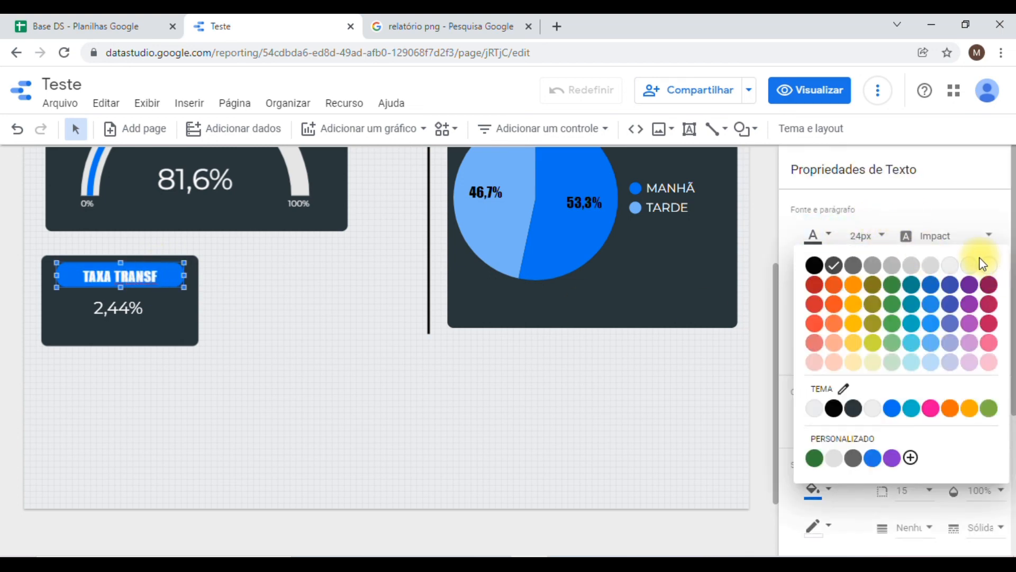
{"action": "left_click", "coordinate": [989, 270]}
{"action": "left_click", "coordinate": [219, 401]}
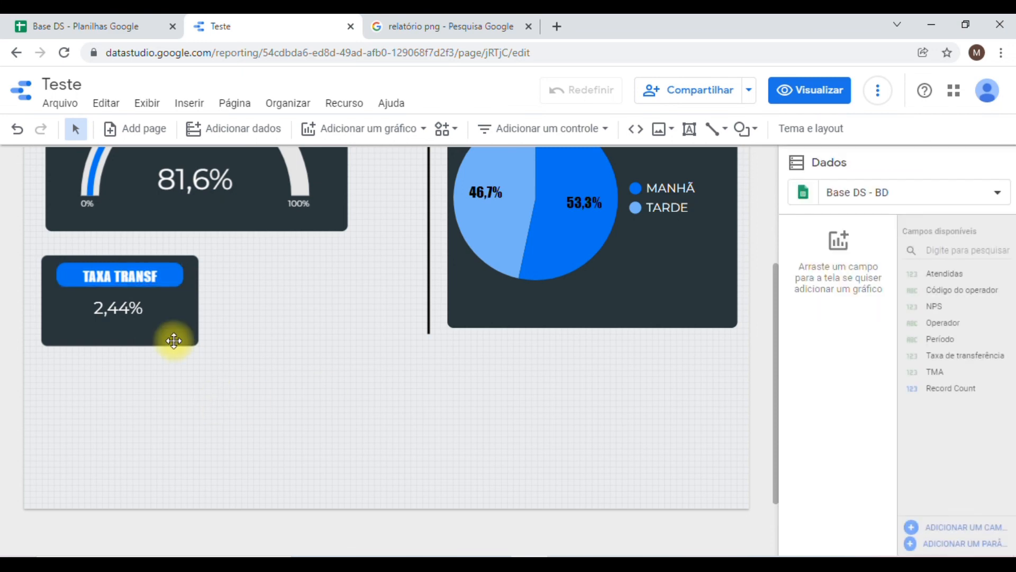
{"action": "left_click", "coordinate": [133, 276]}
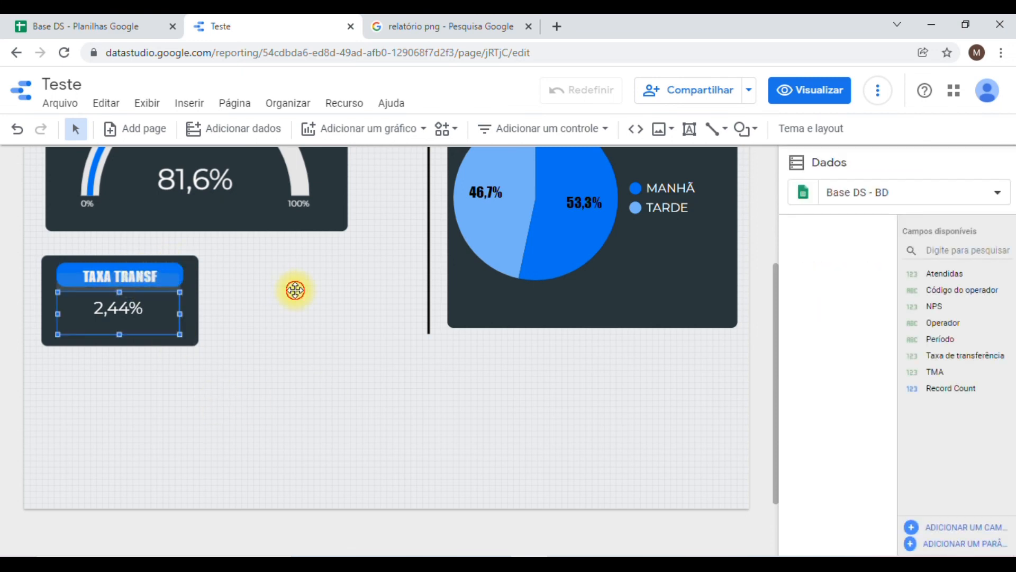
{"action": "left_click", "coordinate": [286, 312]}
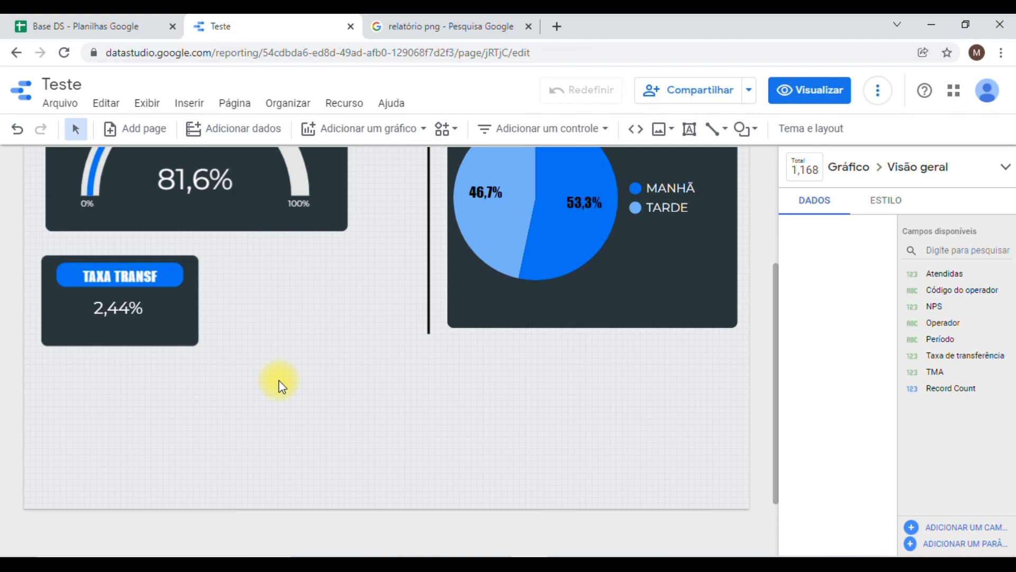
- Duplicate the whole TAXA TRANSF card and place the copy directly to its right, level with the original
{"action": "scroll", "coordinate": [302, 370], "scroll_direction": "up", "scroll_amount": 3}
{"action": "scroll", "coordinate": [324, 363], "scroll_direction": "down", "scroll_amount": 2}
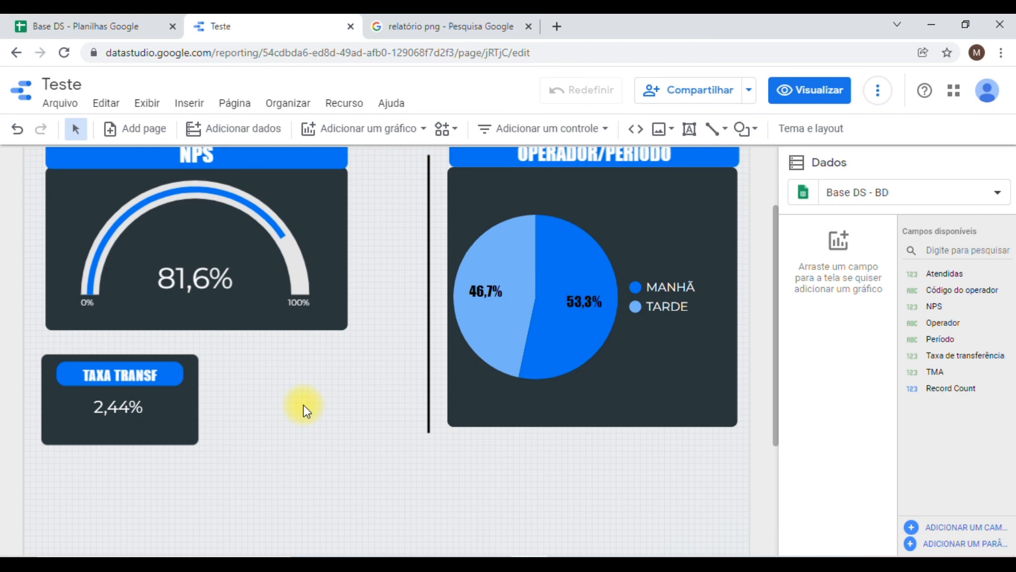
{"action": "left_click_drag", "start_coordinate": [281, 489], "coordinate": [8, 349]}
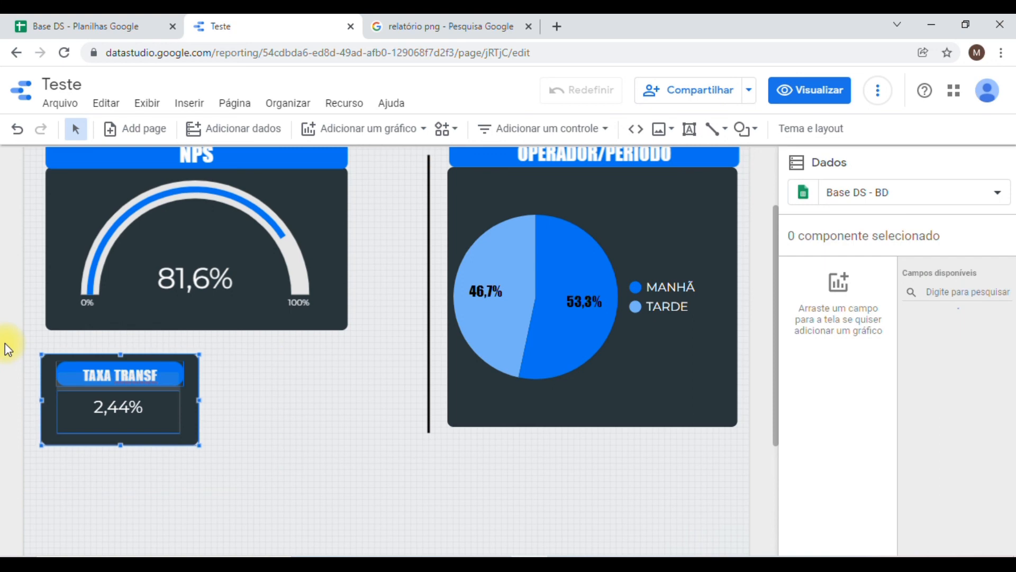
{"action": "key", "text": "ctrl+c"}
{"action": "key", "text": "ctrl+v"}
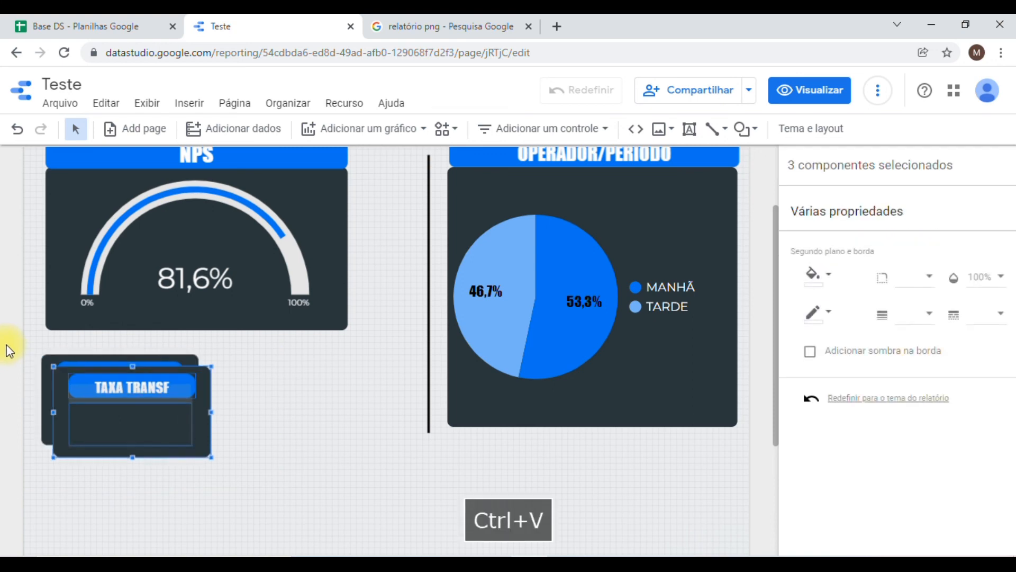
{"action": "key", "text": "Right"}
{"action": "key", "text": "Right"}
{"action": "key", "text": "Right"}
{"action": "key", "text": "Right"}
{"action": "key", "text": "Right"}
{"action": "key", "text": "Right"}
{"action": "key", "text": "Right"}
{"action": "key", "text": "Right"}
{"action": "key", "text": "Right"}
{"action": "key", "text": "Right"}
{"action": "key", "text": "Right"}
{"action": "key", "text": "Right"}
{"action": "key", "text": "Right"}
{"action": "key", "text": "Right"}
{"action": "key", "text": "Right"}
{"action": "key", "text": "Right"}
{"action": "key", "text": "Right"}
{"action": "key", "text": "Right"}
{"action": "key", "text": "Right"}
{"action": "key", "text": "Right"}
{"action": "key", "text": "Right"}
{"action": "key", "text": "Right"}
{"action": "key", "text": "Right"}
{"action": "key", "text": "Right"}
{"action": "key", "text": "Right"}
{"action": "key", "text": "Right"}
{"action": "key", "text": "Up"}
{"action": "key", "text": "Up"}
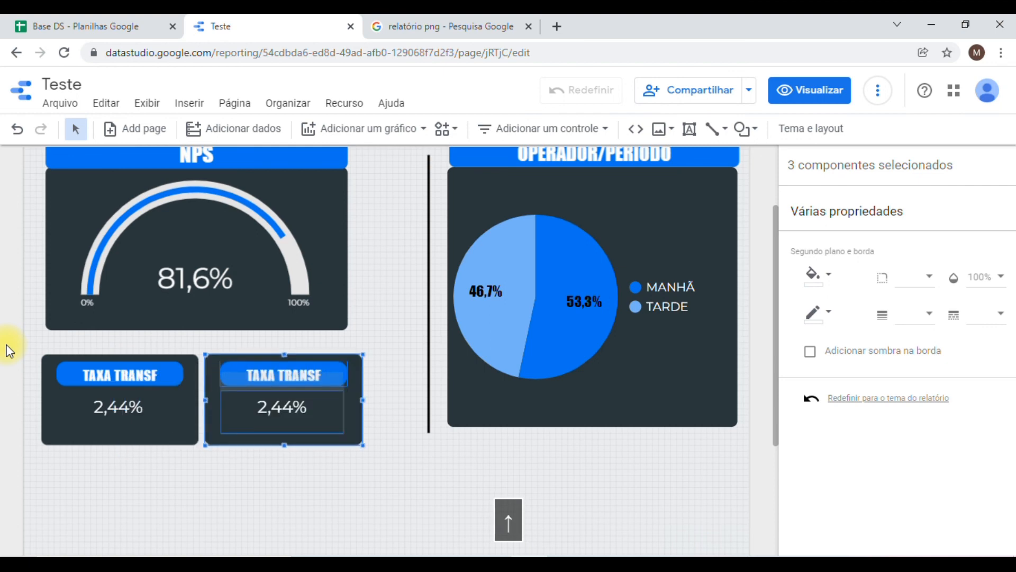
{"action": "left_click", "coordinate": [249, 497]}
- Set both the period dimension and the metric of the copied card's scorecard to TMA
{"action": "left_click", "coordinate": [287, 406]}
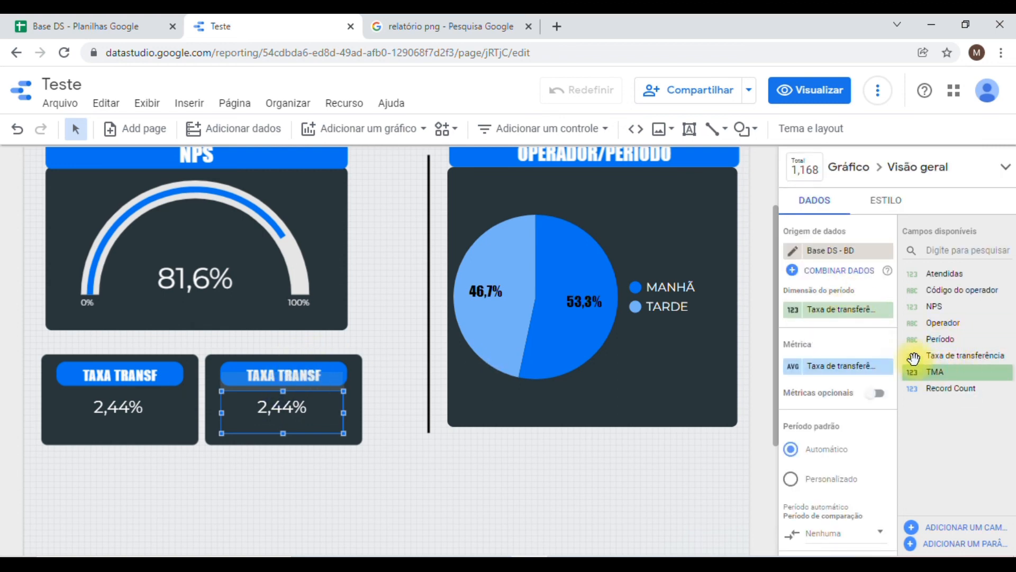
{"action": "left_click", "coordinate": [849, 311]}
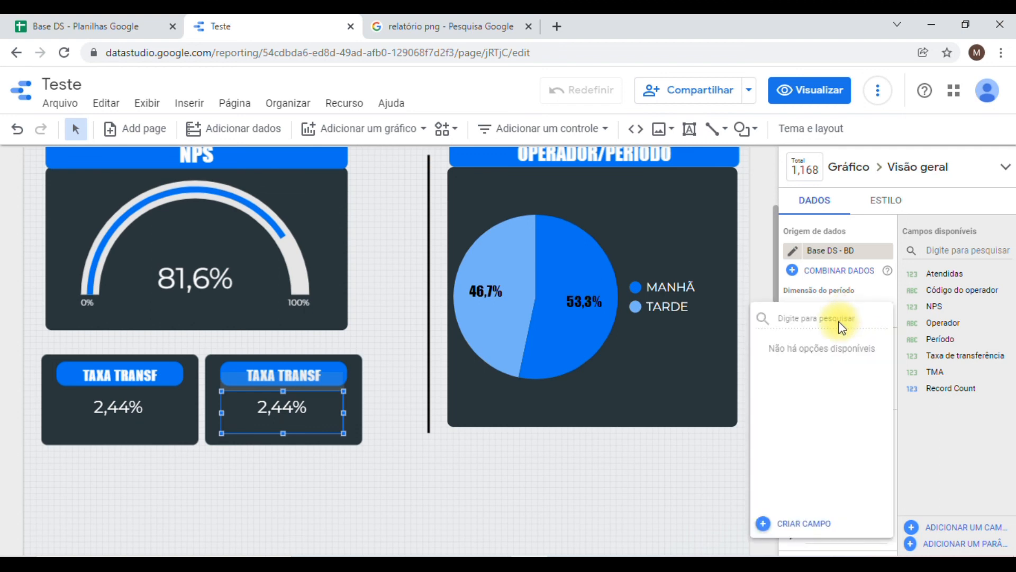
{"action": "left_click", "coordinate": [945, 416]}
{"action": "left_click", "coordinate": [887, 309]}
{"action": "left_click_drag", "start_coordinate": [948, 371], "coordinate": [844, 308]}
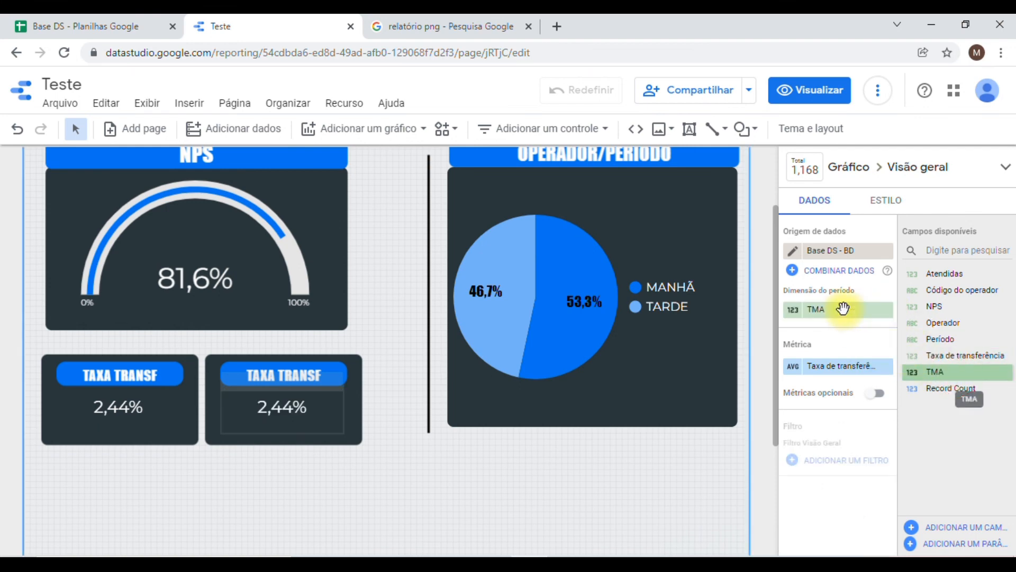
{"action": "left_click", "coordinate": [822, 367]}
{"action": "left_click", "coordinate": [783, 376]}
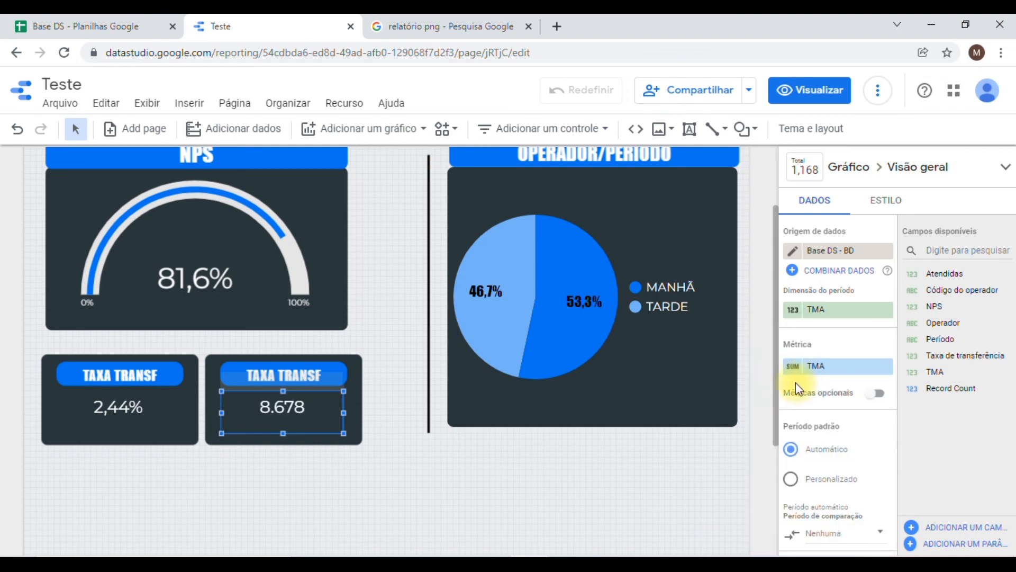
- Aggregate the TMA metric as an average (Médio) and set its type to Duração (s)
{"action": "left_click", "coordinate": [793, 367]}
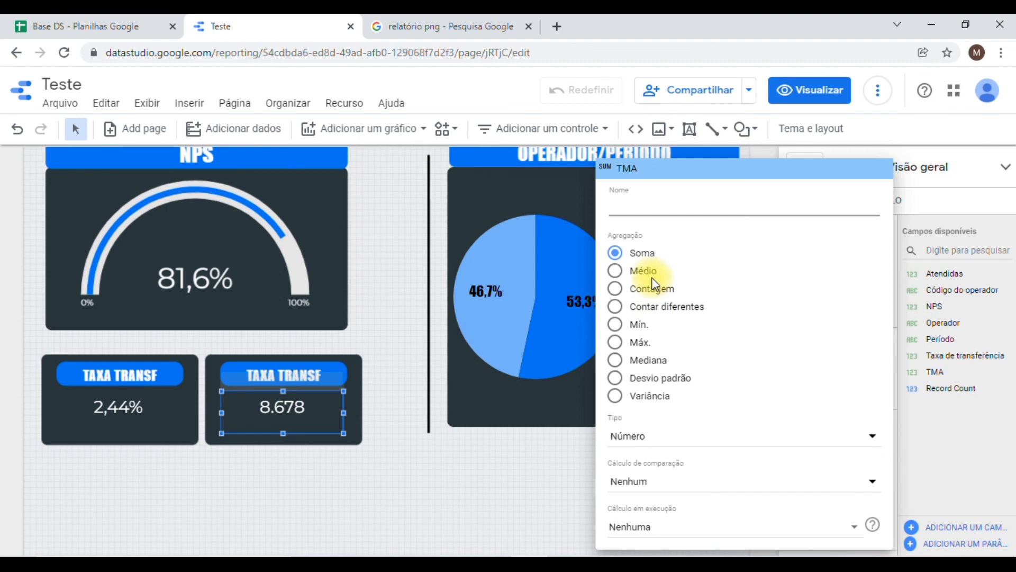
{"action": "left_click", "coordinate": [652, 276]}
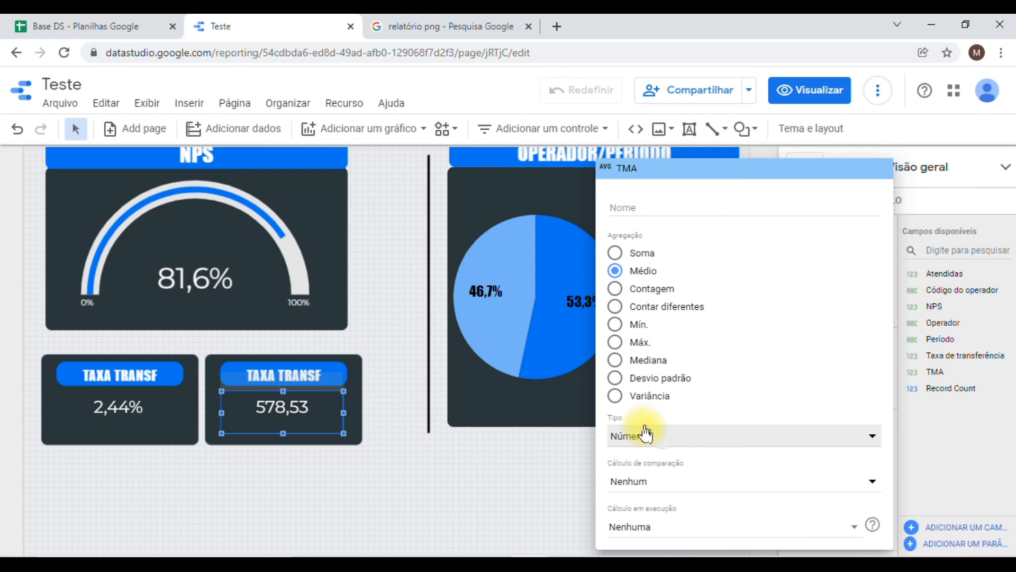
{"action": "left_click", "coordinate": [686, 446]}
{"action": "mouse_move", "coordinate": [701, 454]}
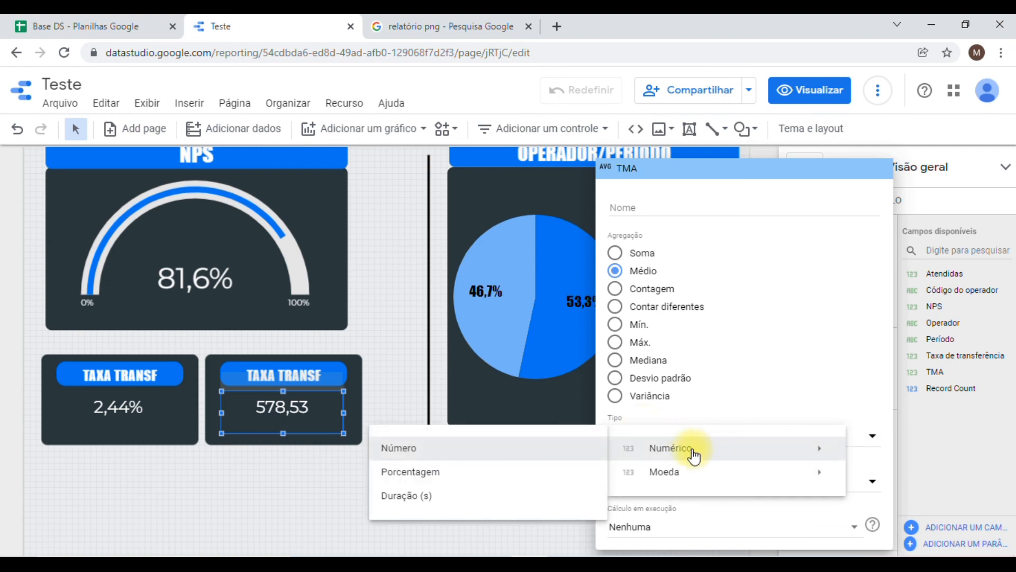
{"action": "left_click", "coordinate": [430, 503]}
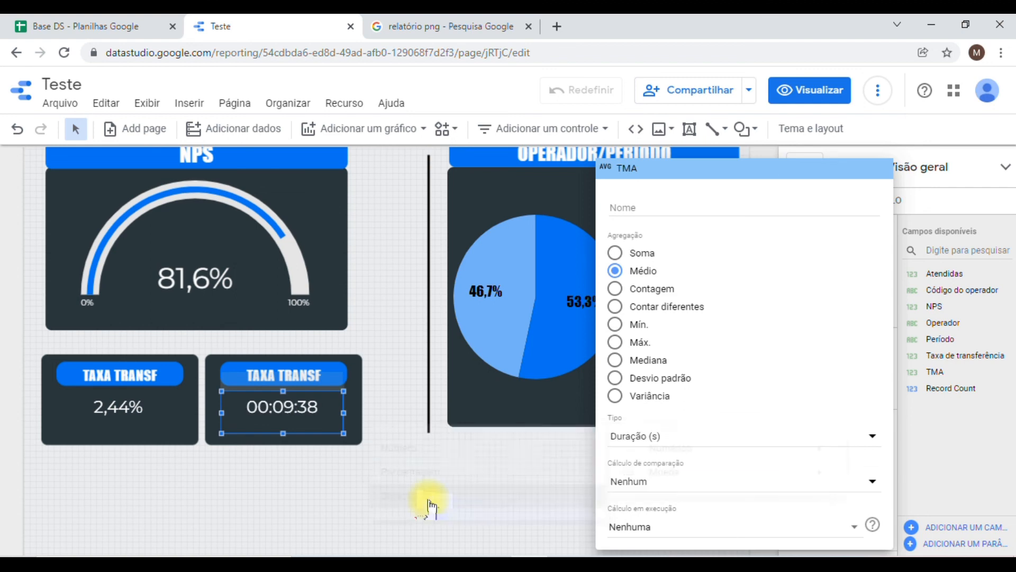
{"action": "left_click", "coordinate": [324, 475]}
- Nudge the TMA scorecard slightly down within its card
{"action": "key", "text": "Down"}
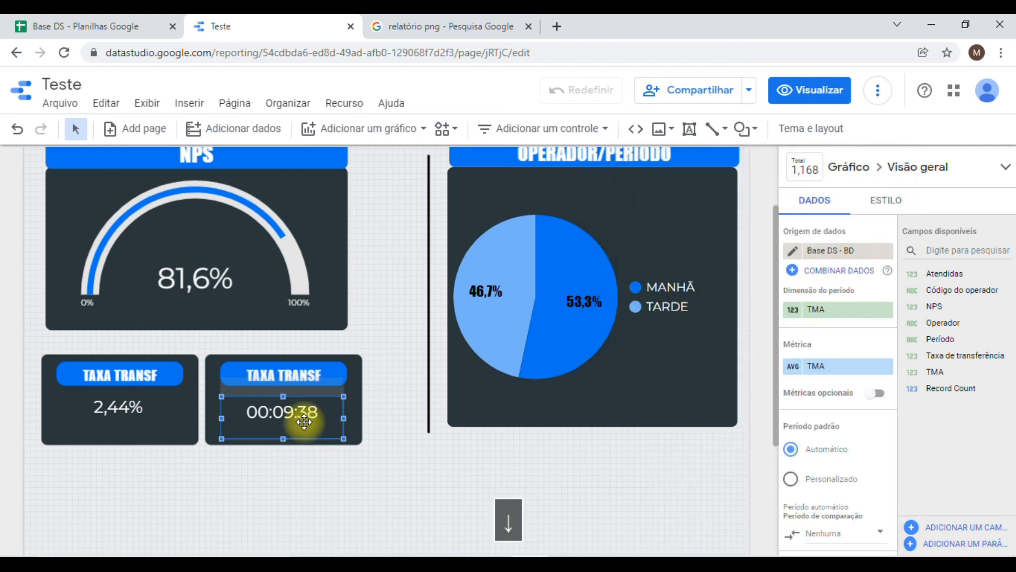
{"action": "key", "text": "Up"}
{"action": "key", "text": "Down"}
- Replace the title text of the copied card with TMA
{"action": "left_click", "coordinate": [297, 369]}
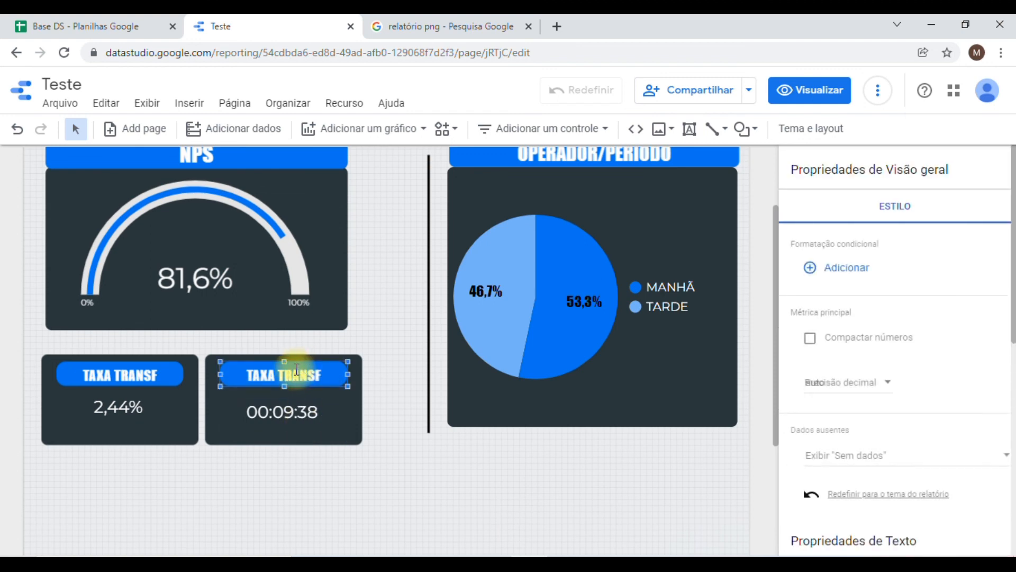
{"action": "key", "text": "Caps_Lock"}
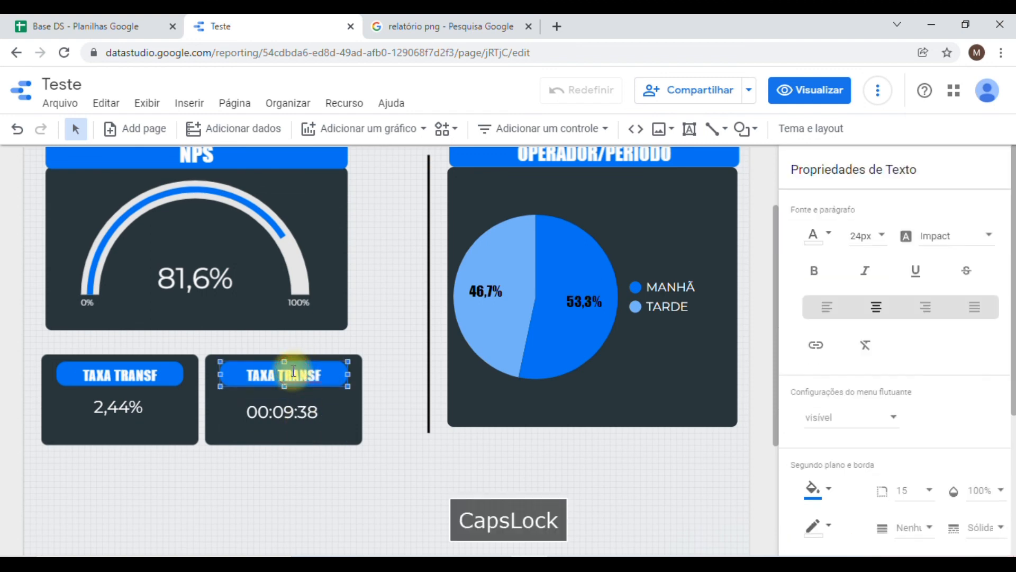
{"action": "type", "text": "TMA"}
{"action": "key", "text": "Caps_Lock"}
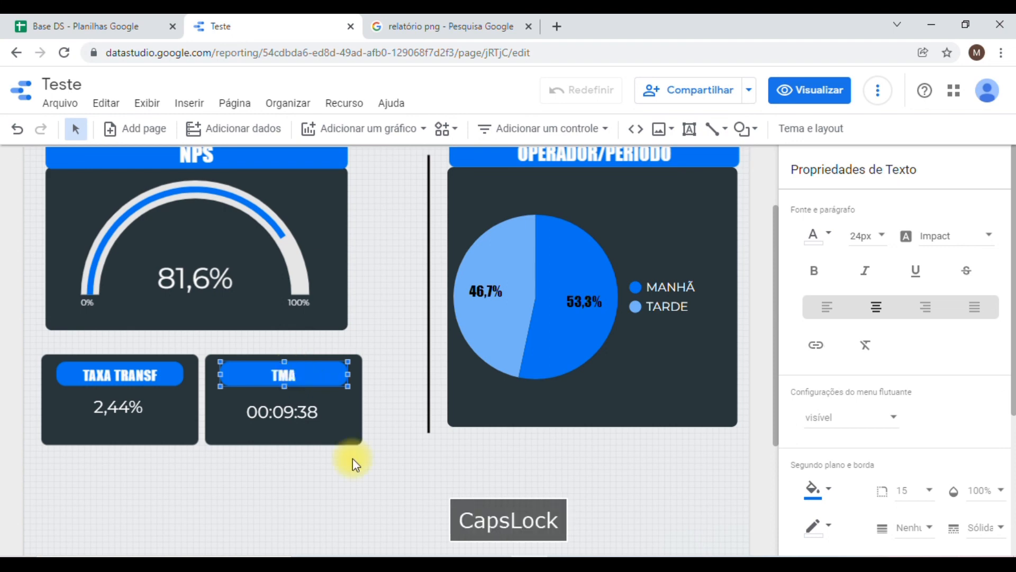
{"action": "left_click", "coordinate": [393, 500]}
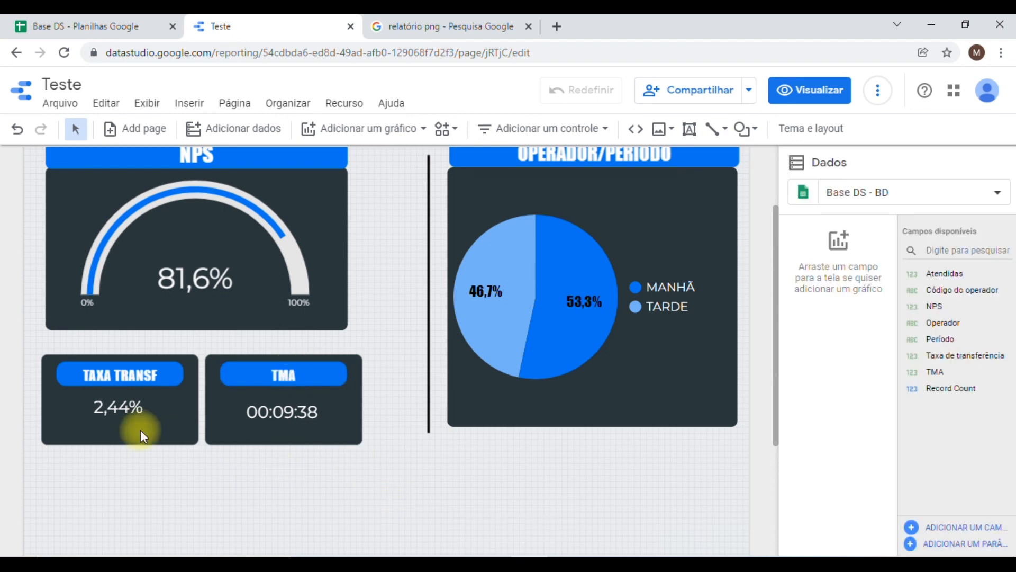
- Review the report layout in the editor and then in view mode, from the header down to the small cards
{"action": "scroll", "coordinate": [268, 431], "scroll_direction": "up", "scroll_amount": 3}
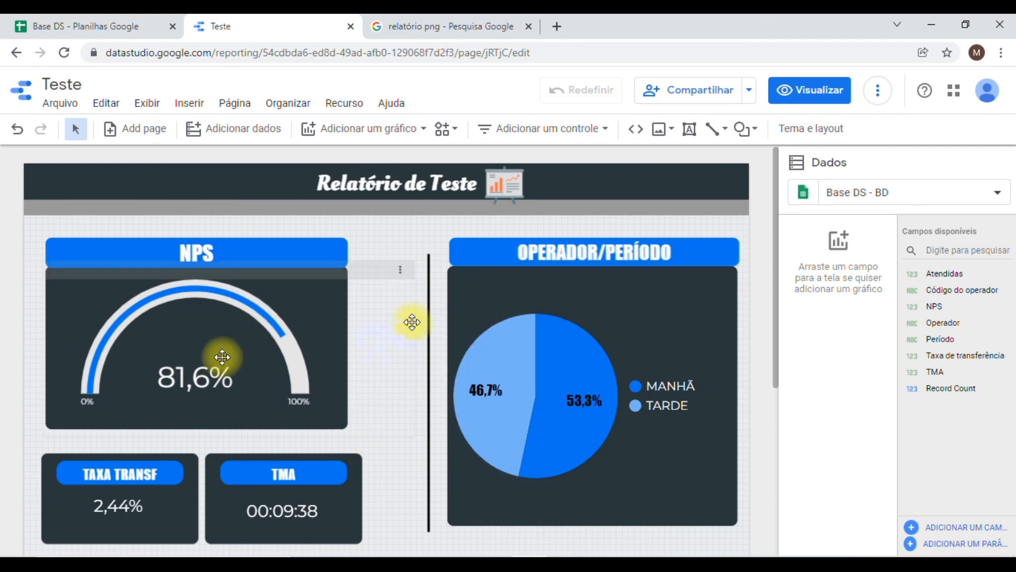
{"action": "scroll", "coordinate": [412, 320], "scroll_direction": "down", "scroll_amount": 2}
{"action": "scroll", "coordinate": [412, 322], "scroll_direction": "up", "scroll_amount": 2}
{"action": "scroll", "coordinate": [424, 406], "scroll_direction": "down", "scroll_amount": 2}
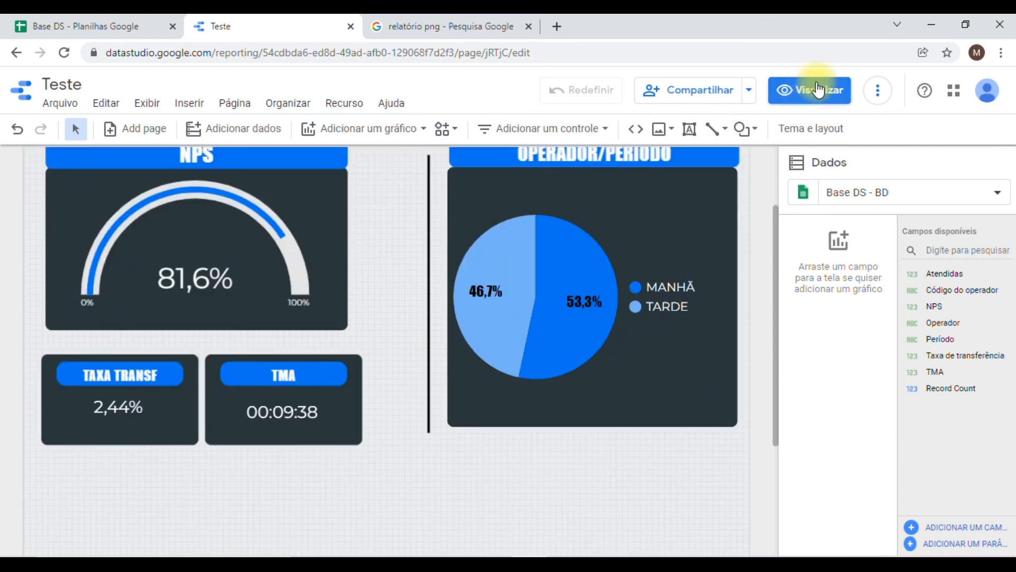
{"action": "left_click", "coordinate": [810, 91]}
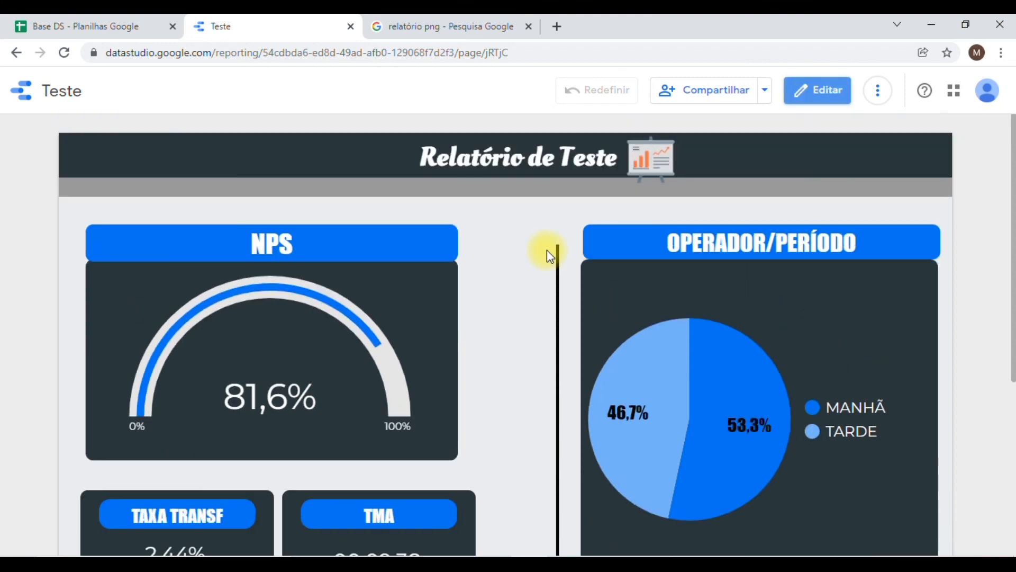
{"action": "scroll", "coordinate": [547, 249], "scroll_direction": "down", "scroll_amount": 3}
{"action": "scroll", "coordinate": [548, 250], "scroll_direction": "up", "scroll_amount": 3}
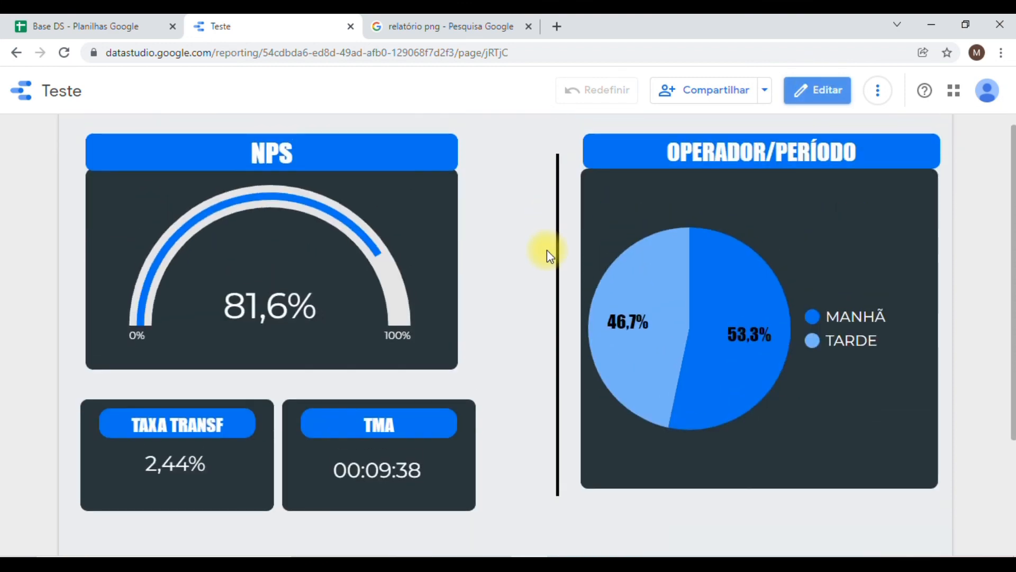
{"action": "scroll", "coordinate": [473, 269], "scroll_direction": "down", "scroll_amount": 2}
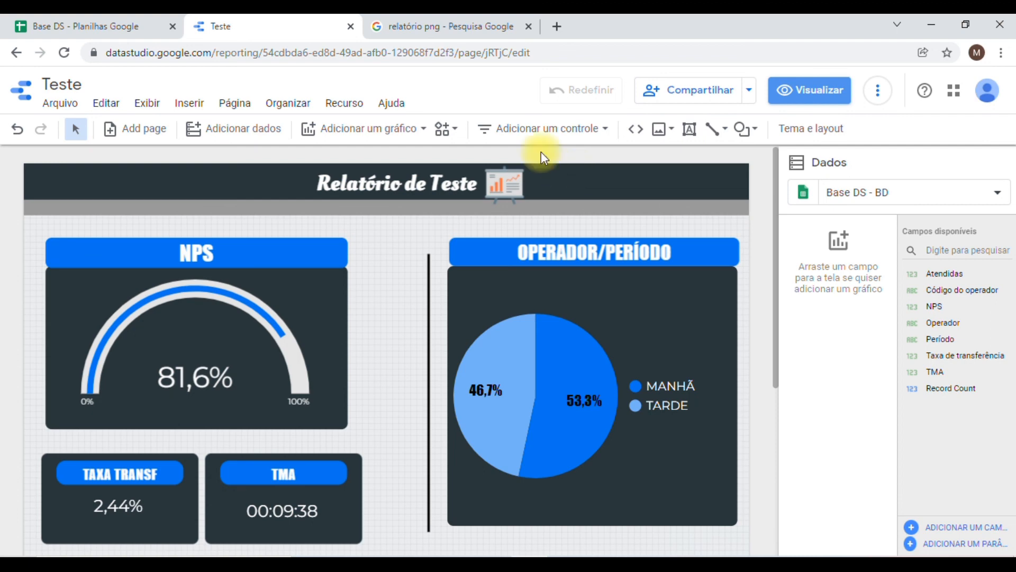
- Look over the Base DS source table from Código do operador to TMA, then return to the report and review its layout
{"action": "left_click", "coordinate": [136, 26]}
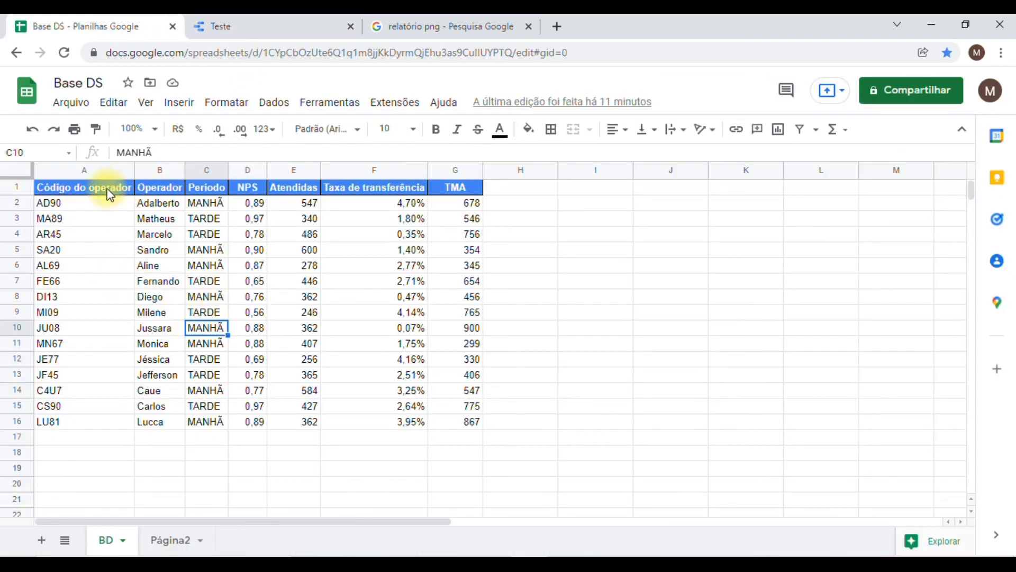
{"action": "left_click_drag", "start_coordinate": [82, 188], "coordinate": [477, 418]}
{"action": "left_click", "coordinate": [274, 21]}
{"action": "scroll", "coordinate": [424, 351], "scroll_direction": "down", "scroll_amount": 3}
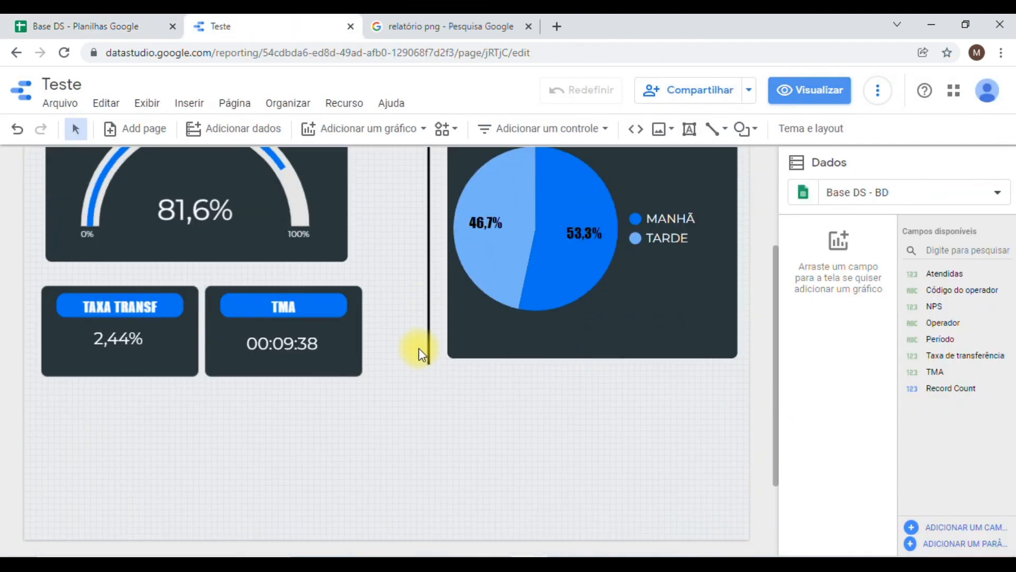
{"action": "scroll", "coordinate": [419, 350], "scroll_direction": "down", "scroll_amount": 1}
{"action": "scroll", "coordinate": [407, 365], "scroll_direction": "up", "scroll_amount": 2}
{"action": "scroll", "coordinate": [403, 366], "scroll_direction": "up", "scroll_amount": 2}
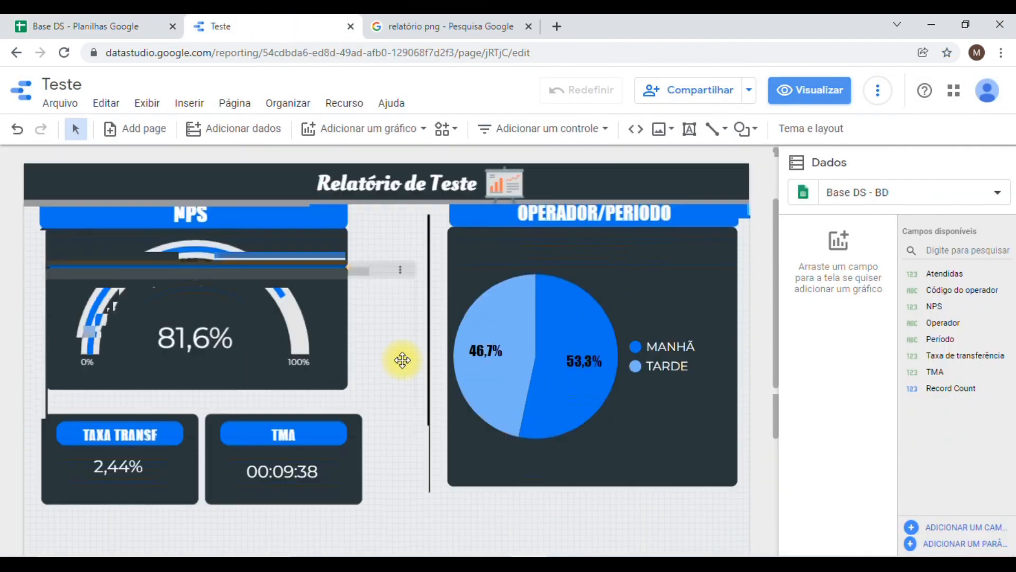